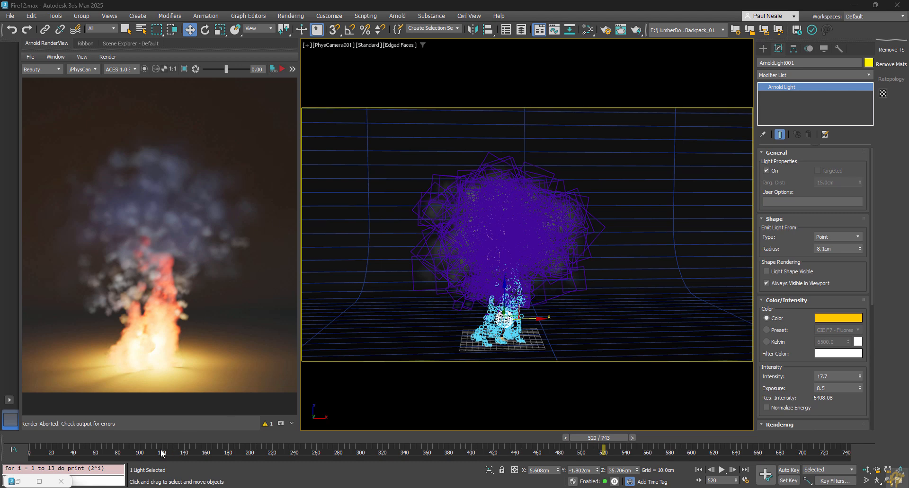
# Step: Scrub the fire animation, switch the view to Default Shading without edges, and open Particle View
pyautogui.moveTo(33, 441); pyautogui.dragTo(322, 467)
pyautogui.press('w')
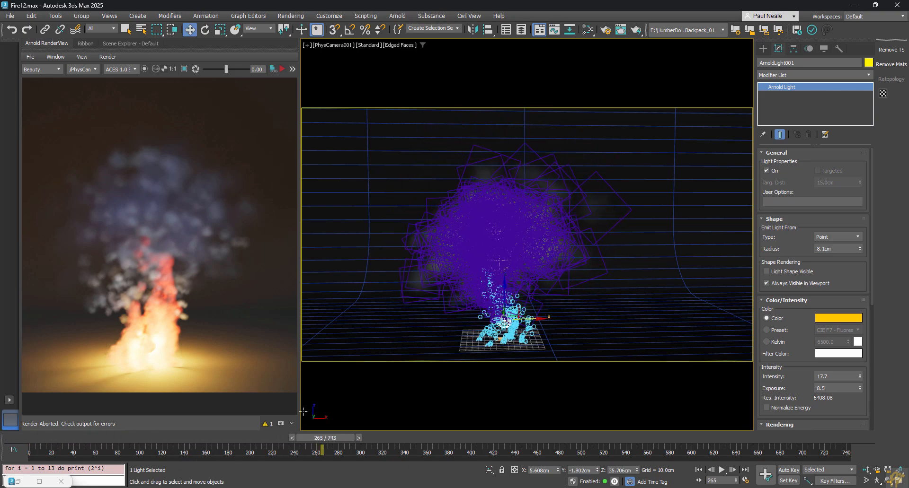
pyautogui.press('F4')
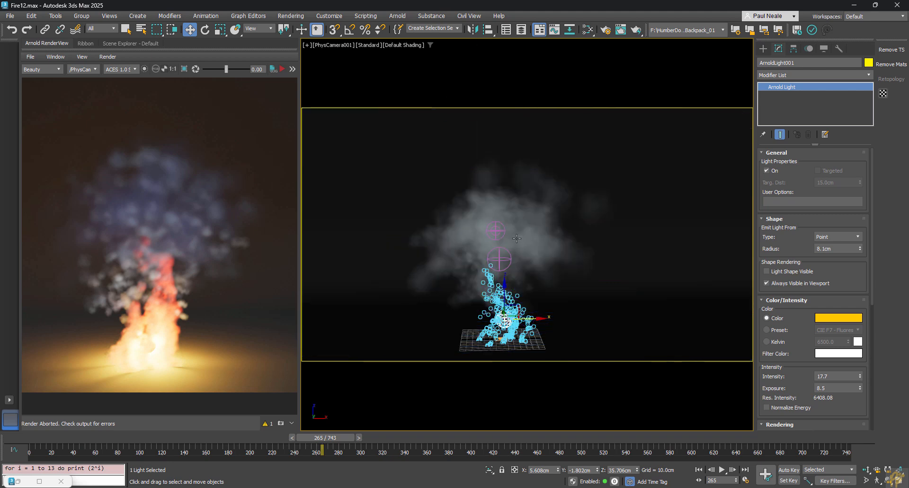
pyautogui.moveTo(37, 441); pyautogui.dragTo(727, 486)
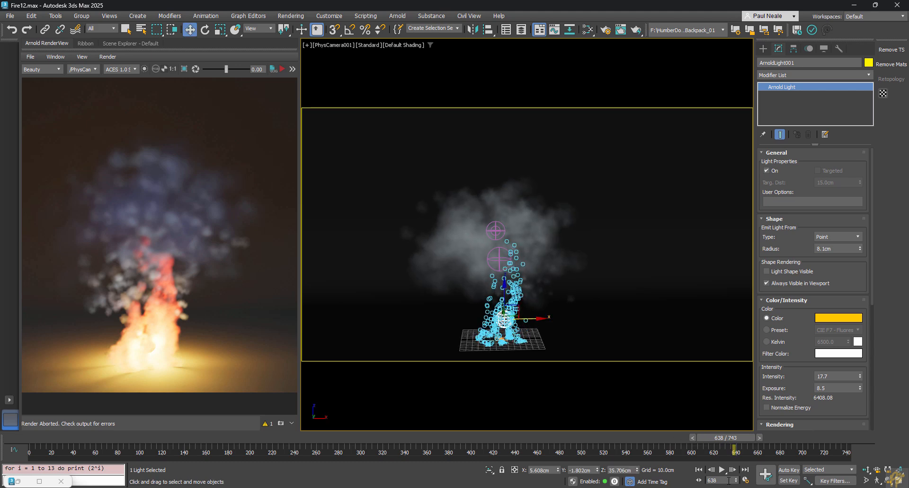
pyautogui.press('6')
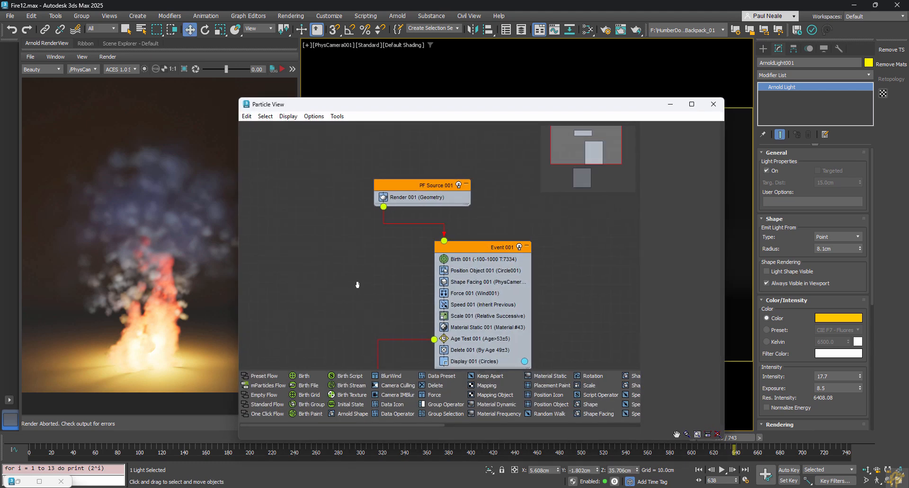
# Step: Set the Display 001 operator's particle type to Geometry
pyautogui.click(466, 316)
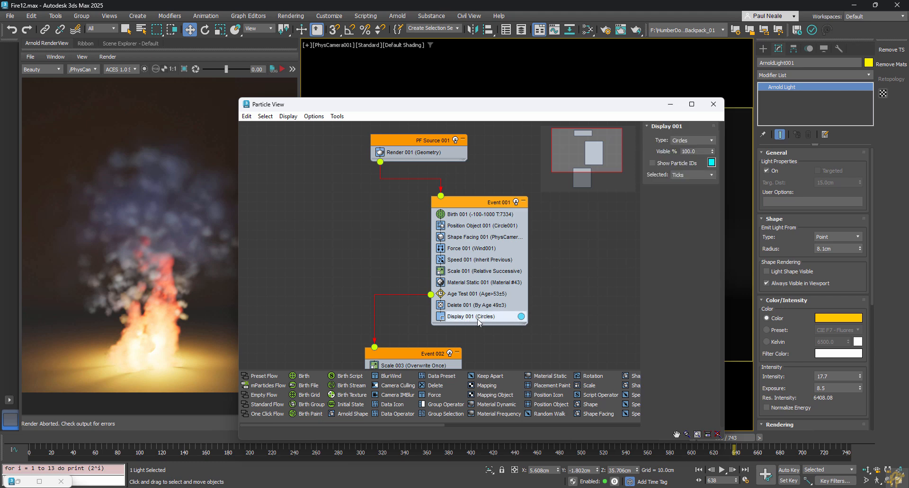
pyautogui.click(689, 140)
pyautogui.click(689, 140)
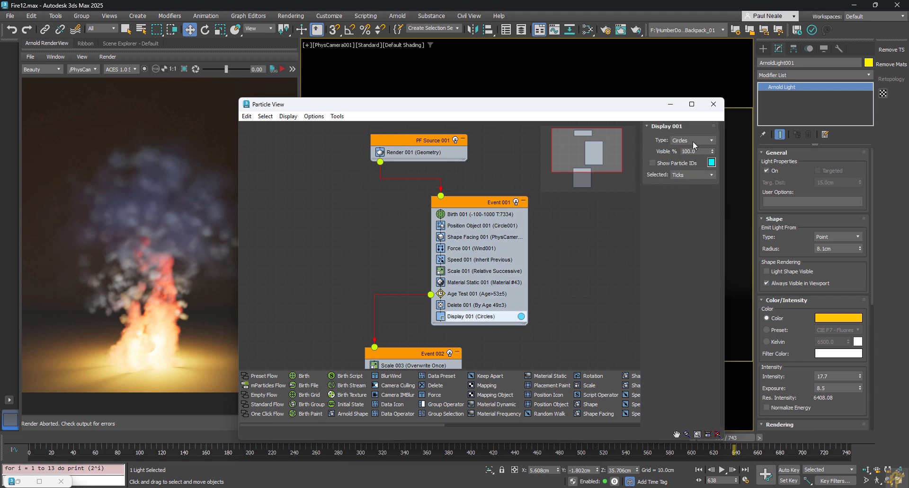
pyautogui.click(692, 141)
pyautogui.click(683, 186)
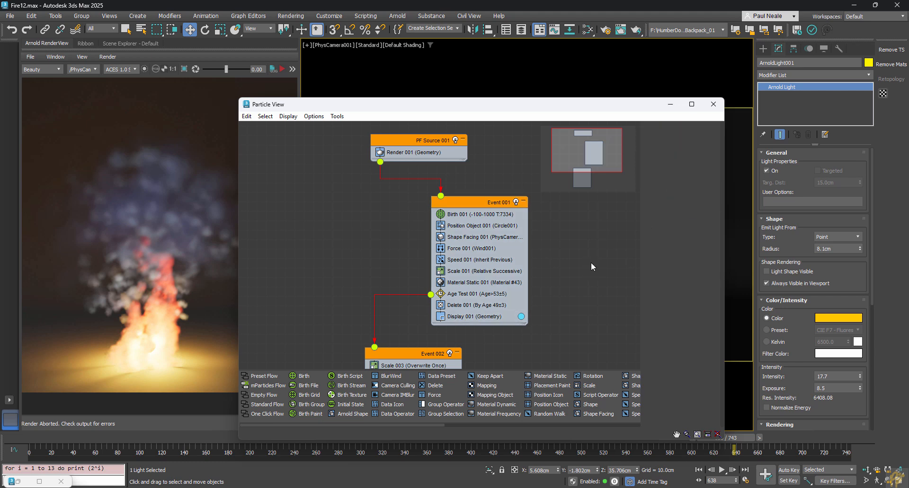
# Step: Close Particle View and play the fire animation, stopping back at frame 0
pyautogui.press('6')
pyautogui.moveTo(45, 448)
pyautogui.mouseDown()
pyautogui.moveTo(115, 451)
pyautogui.moveTo(30, 450)
pyautogui.mouseUp()
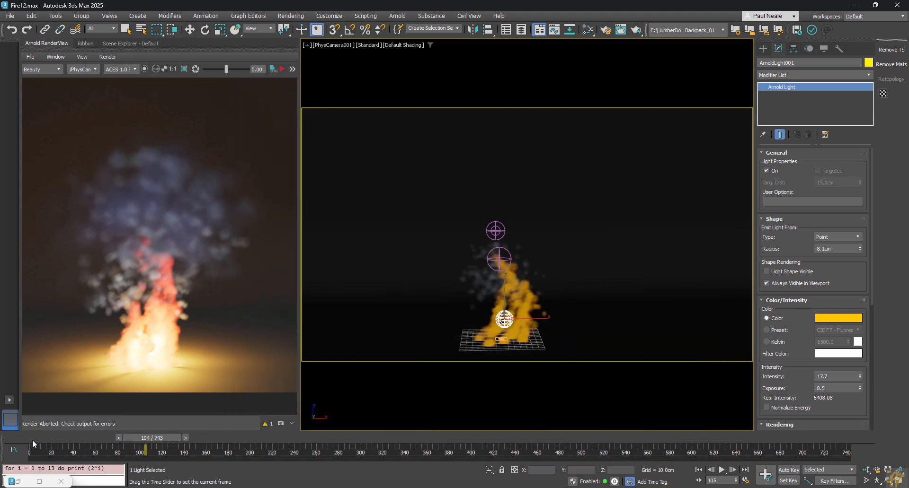
pyautogui.press('w')
pyautogui.press('/')
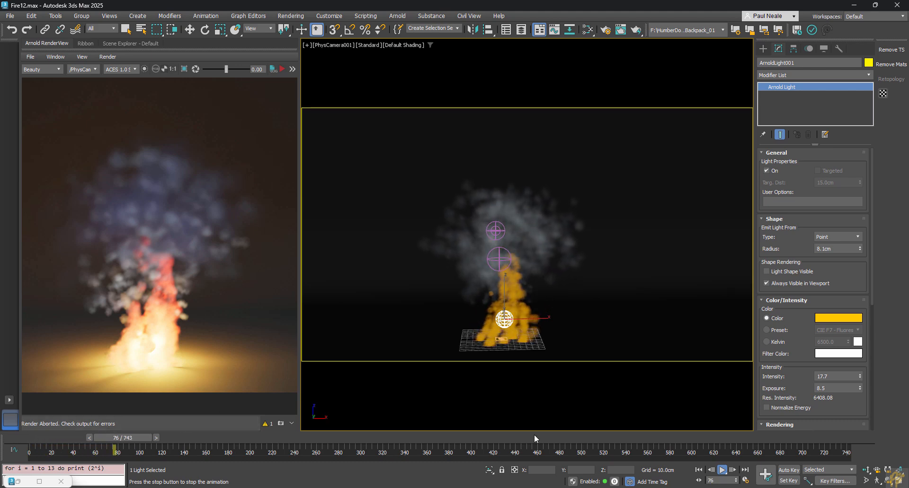
pyautogui.click(697, 144)
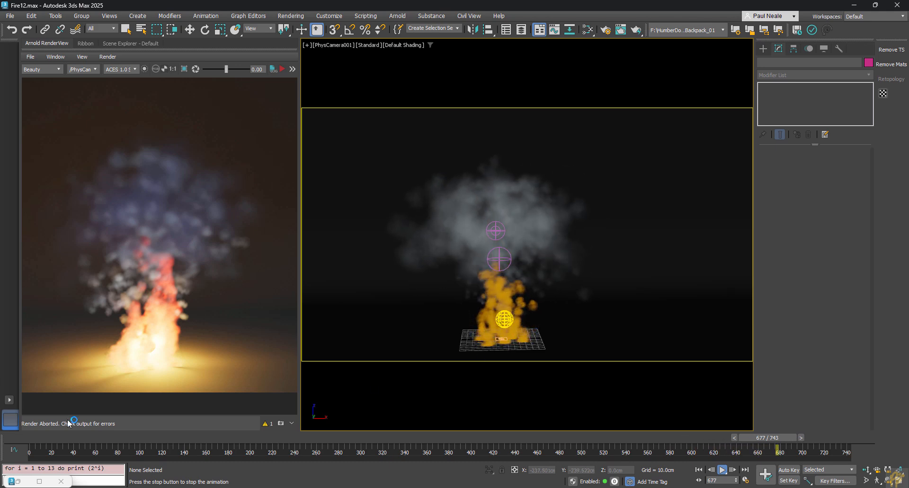
pyautogui.press('Home')
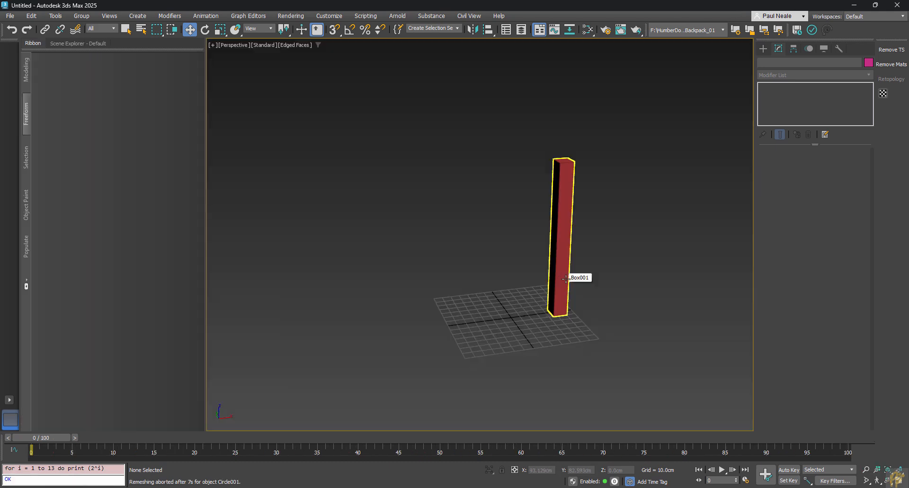
# Step: Select the tall red box Box001 and orbit and zoom the view around it
pyautogui.keyDown('alt'); pyautogui.moveTo(631, 263); pyautogui.dragTo(532, 242, button='middle'); pyautogui.keyUp('alt')
pyautogui.click(532, 242)
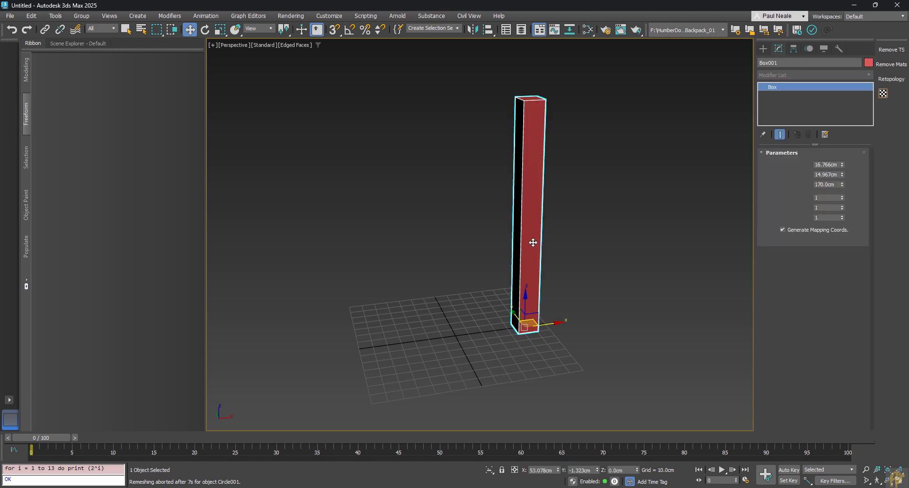
pyautogui.keyDown('alt'); pyautogui.moveTo(619, 248); pyautogui.dragTo(689, 266, button='middle'); pyautogui.keyUp('alt')
pyautogui.keyDown('alt'); pyautogui.moveTo(533, 273); pyautogui.dragTo(436, 269, button='middle'); pyautogui.keyUp('alt')
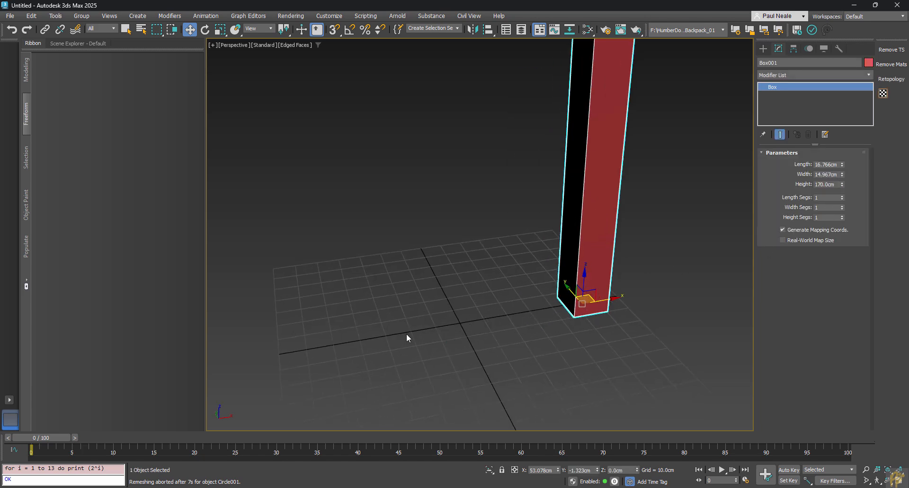
pyautogui.scroll(4, 501, 331)
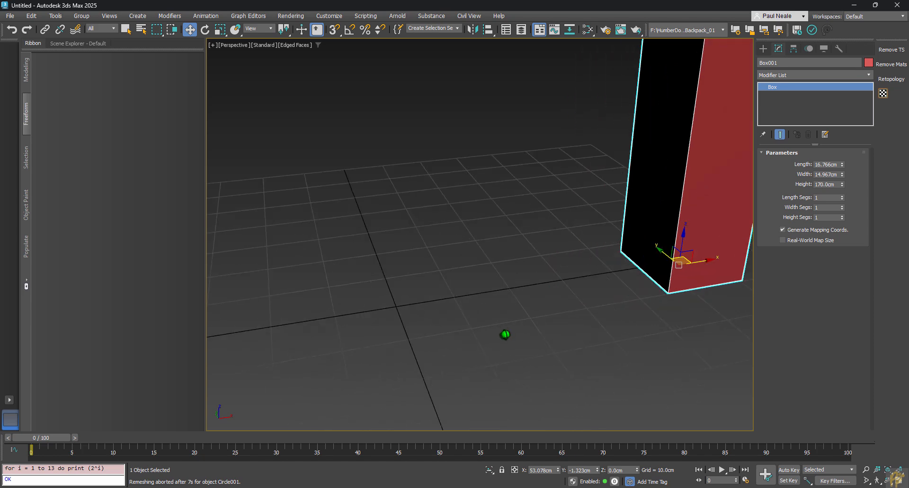
# Step: Draw a small circle spline, Circle001, at the grid origin using the quad menu's Circle
pyautogui.rightClick(426, 317)
pyautogui.click(449, 276)
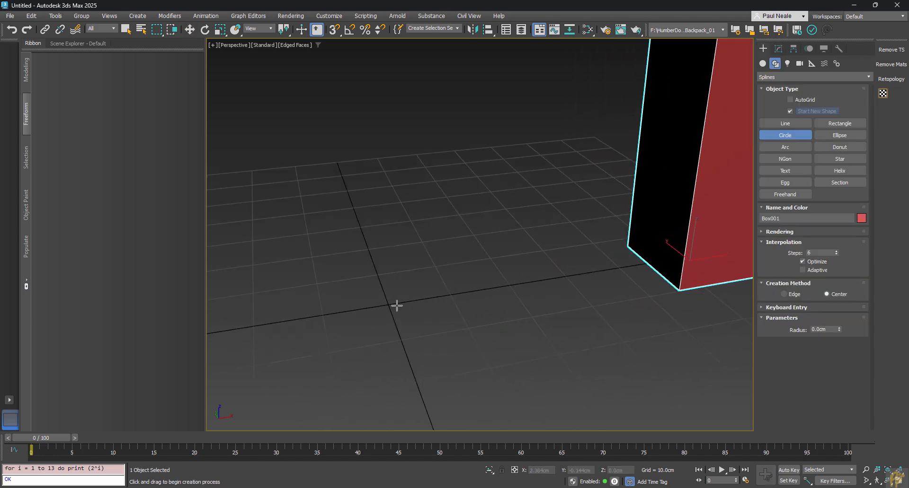
pyautogui.moveTo(389, 301); pyautogui.dragTo(395, 310)
pyautogui.moveTo(432, 316); pyautogui.dragTo(474, 310, button='middle')
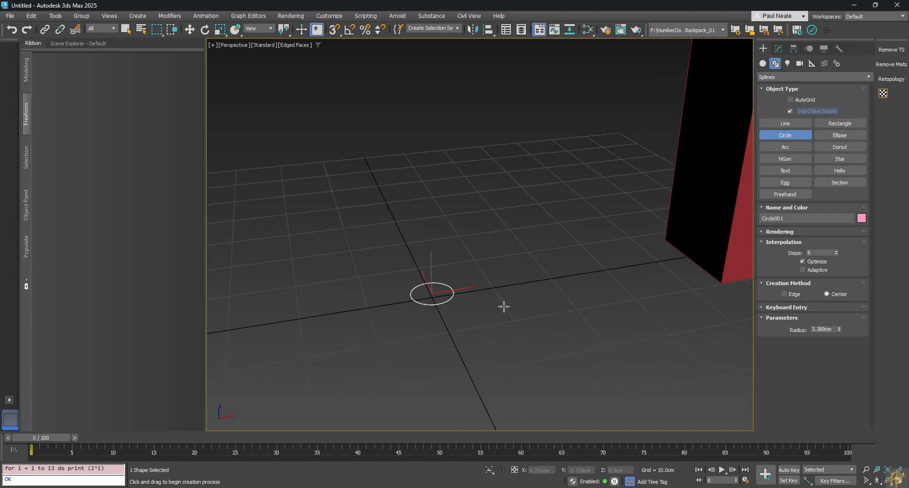
pyautogui.press('w')
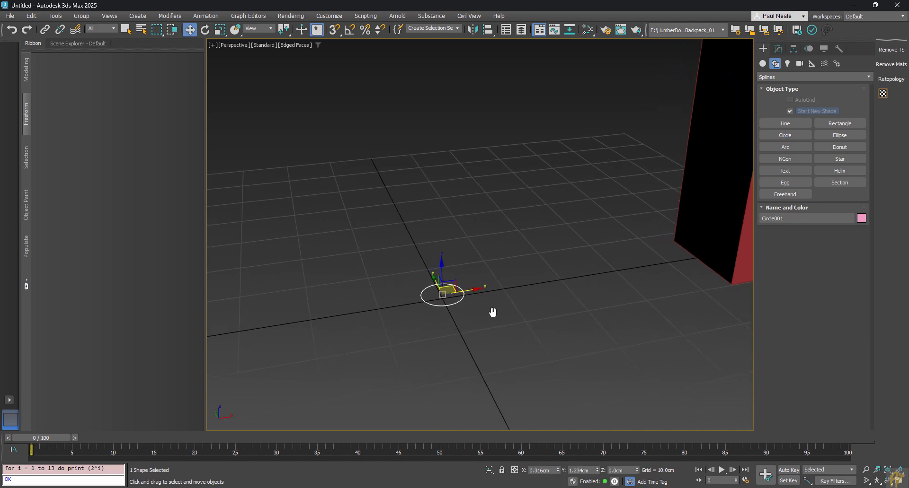
pyautogui.moveTo(491, 308); pyautogui.dragTo(494, 313, button='middle')
pyautogui.click(174, 18)
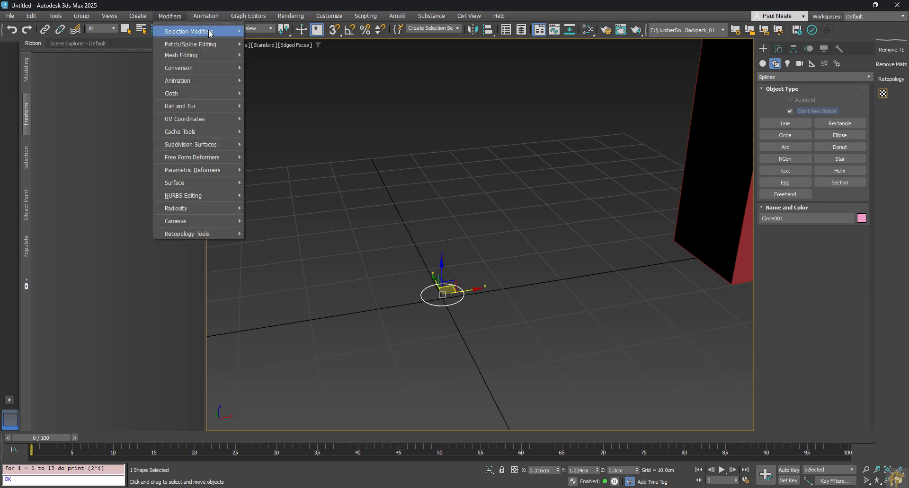
# Step: Add a Turn To Poly modifier to Circle001 and view the filled disc in Default Shading
pyautogui.moveTo(213, 32)
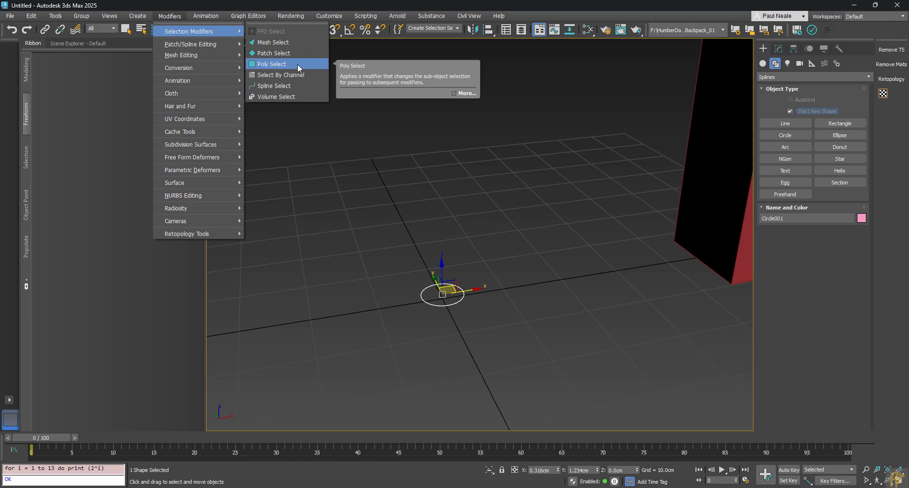
pyautogui.moveTo(198, 54)
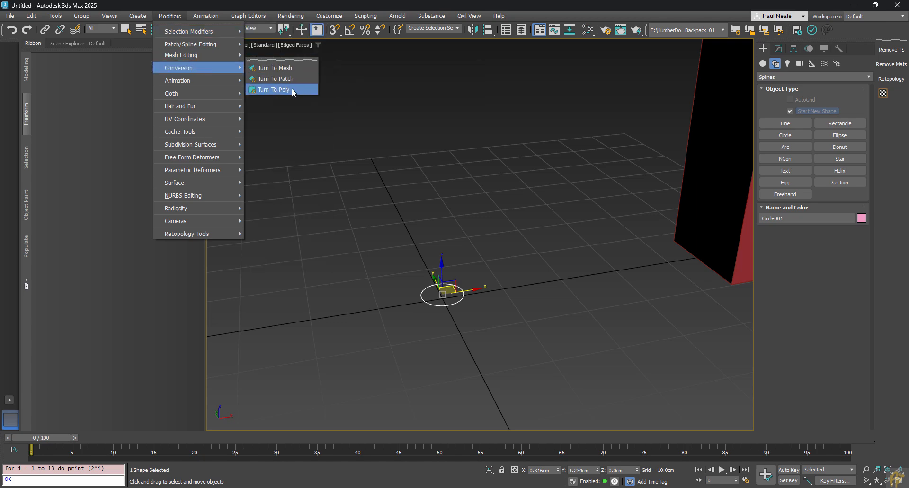
pyautogui.click(291, 89)
pyautogui.moveTo(487, 300)
pyautogui.keyDown('alt'); pyautogui.mouseDown(button='middle')
pyautogui.moveTo(447, 246)
pyautogui.moveTo(450, 222)
pyautogui.moveTo(457, 265)
pyautogui.moveTo(440, 283)
pyautogui.moveTo(459, 299)
pyautogui.moveTo(530, 311)
pyautogui.mouseUp(button='middle'); pyautogui.keyUp('alt')
pyautogui.press('F4')
pyautogui.write('xarray')
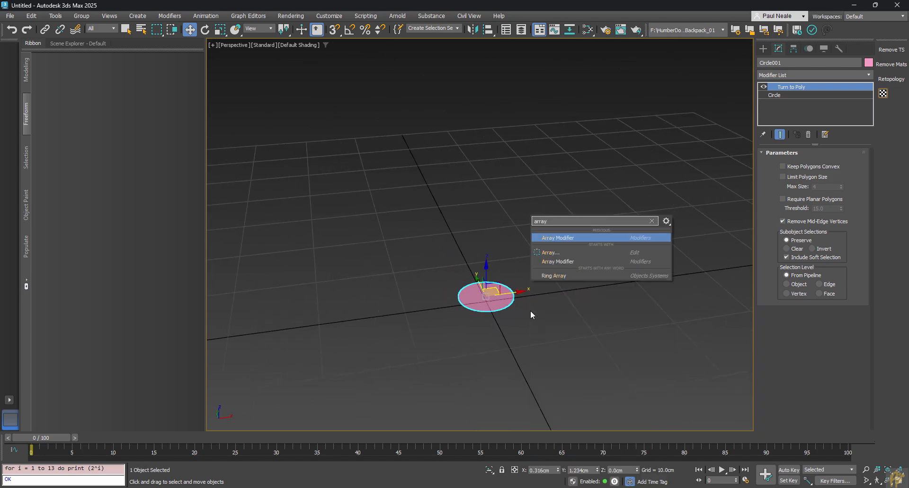
# Step: Add an Array modifier with Phyllotaxis distribution and 7 clones packed near the origin
pyautogui.press('Return')
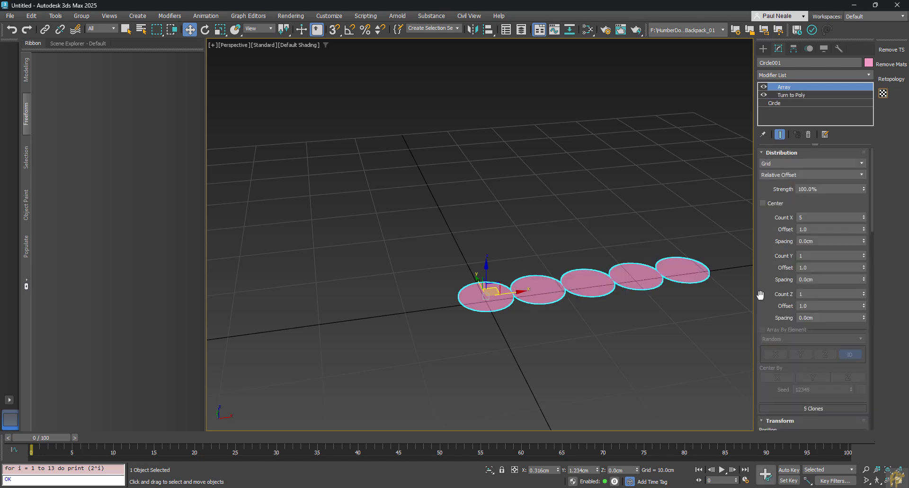
pyautogui.click(818, 174)
pyautogui.click(800, 193)
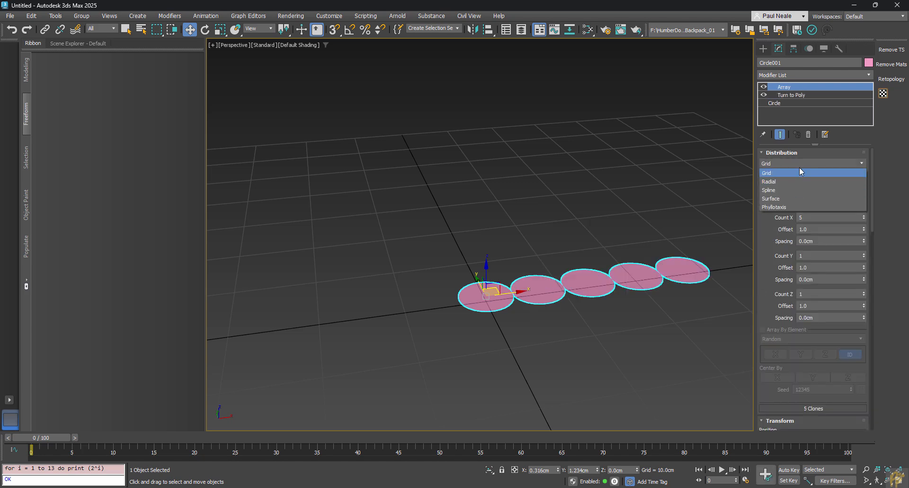
pyautogui.click(798, 163)
pyautogui.click(792, 203)
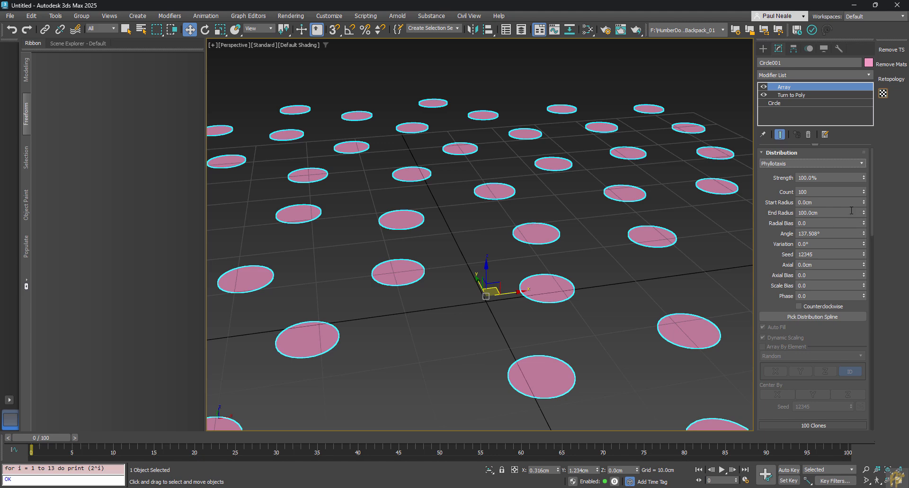
pyautogui.doubleClick(818, 192)
pyautogui.write('7')
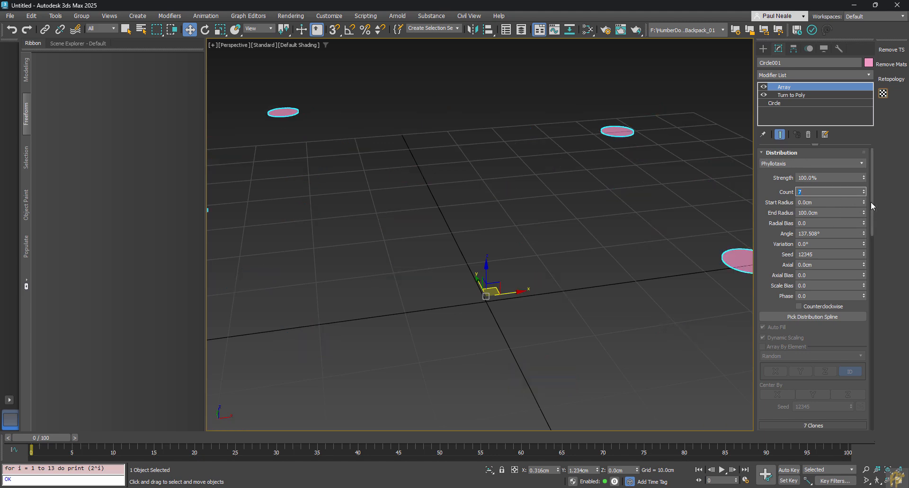
pyautogui.moveTo(864, 213); pyautogui.dragTo(855, 119)
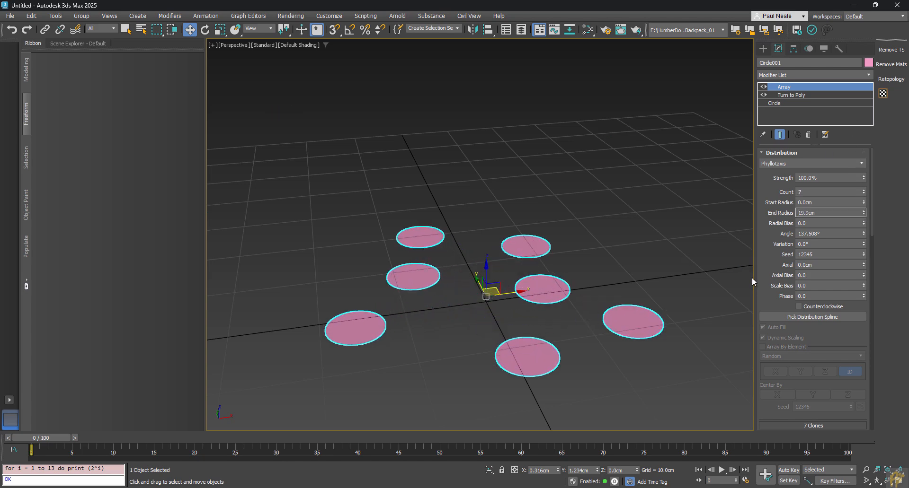
# Step: Link the array's clone scale axes and set the clone scale to 53%
pyautogui.moveTo(752, 279); pyautogui.dragTo(635, 279)
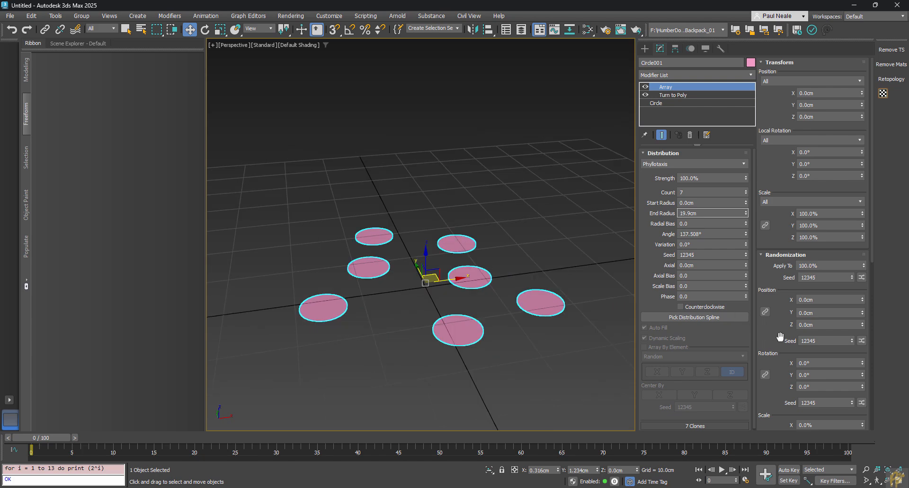
pyautogui.moveTo(780, 336); pyautogui.dragTo(752, 126)
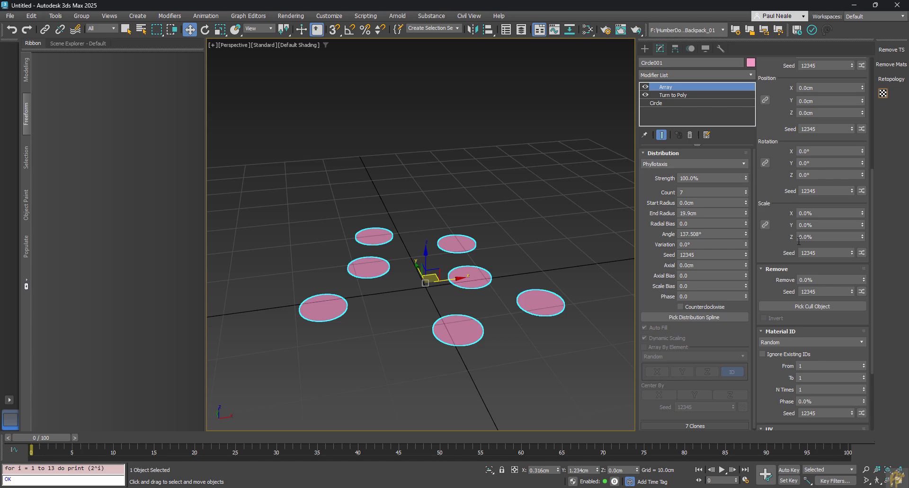
pyautogui.moveTo(767, 284); pyautogui.dragTo(767, 278)
pyautogui.scroll(3, 767, 278)
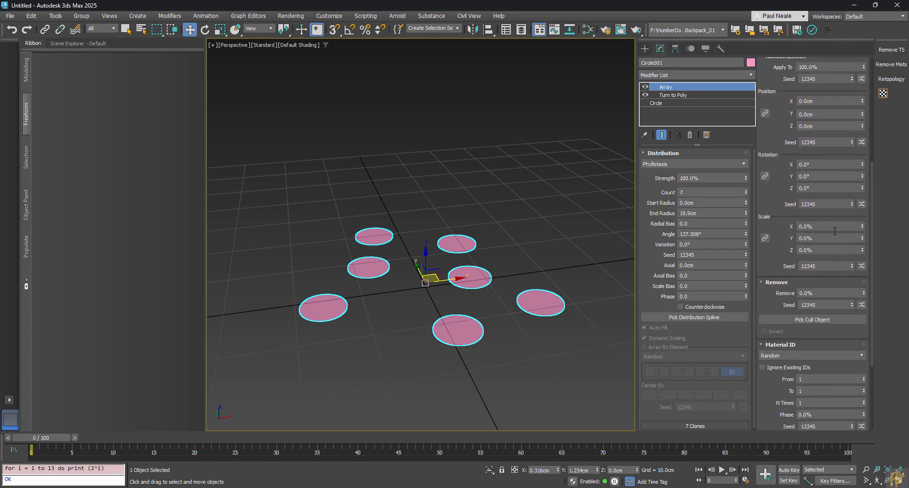
pyautogui.click(764, 238)
pyautogui.moveTo(864, 228)
pyautogui.mouseDown()
pyautogui.moveTo(851, 71)
pyautogui.moveTo(839, 457)
pyautogui.mouseUp()
pyautogui.keyDown('alt'); pyautogui.moveTo(541, 379); pyautogui.dragTo(638, 217, button='middle'); pyautogui.keyUp('alt')
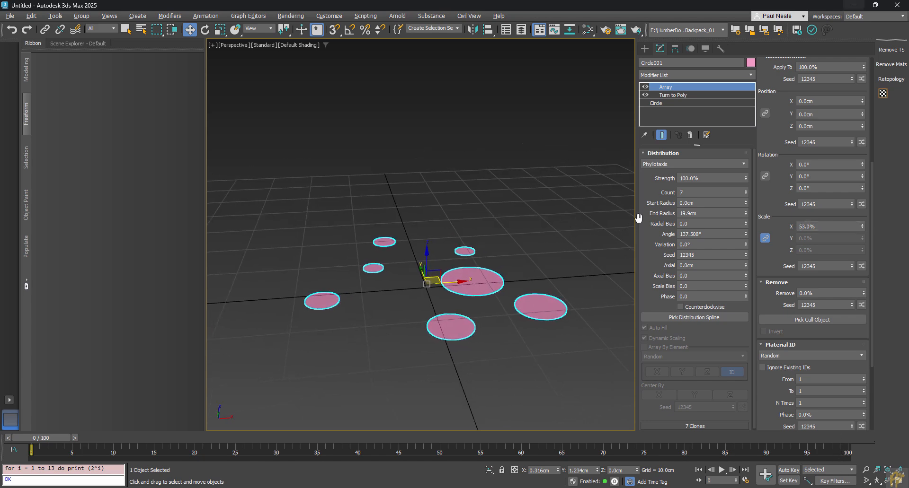
pyautogui.moveTo(636, 219); pyautogui.dragTo(780, 219)
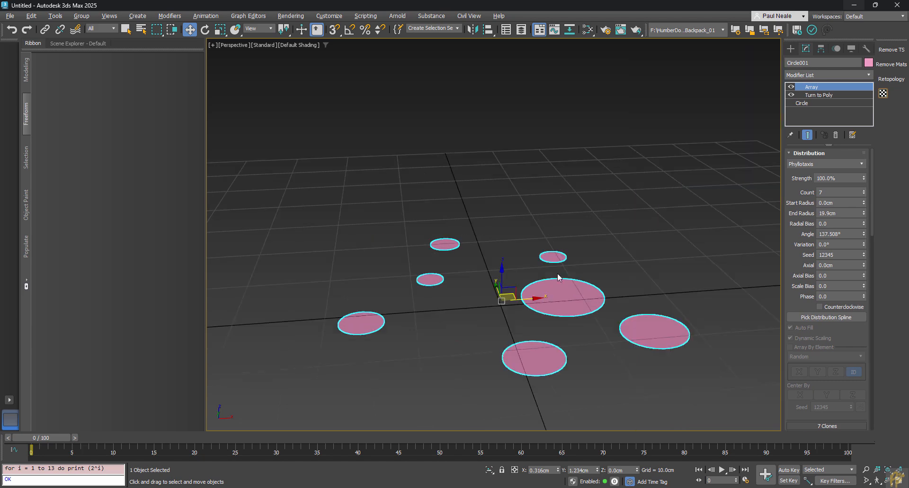
# Step: Uncheck Renderable in Circle001's Object Properties and confirm with OK
pyautogui.rightClick(560, 295)
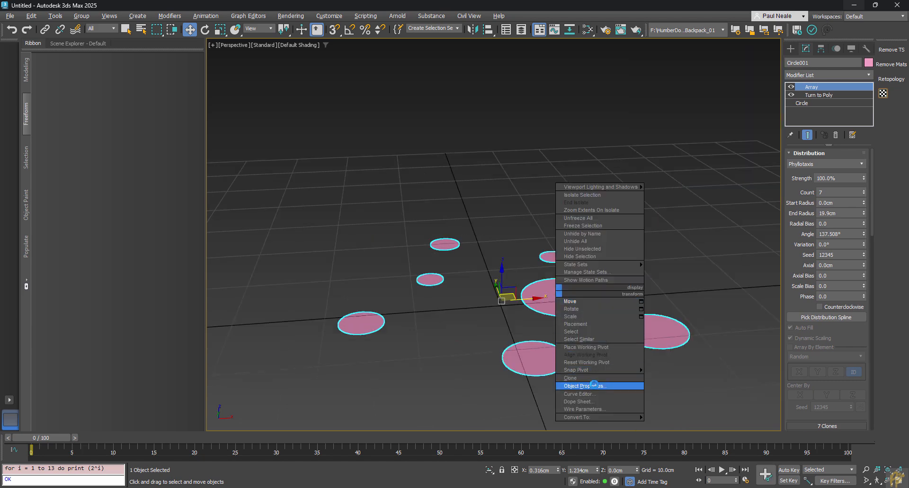
pyautogui.click(593, 385)
pyautogui.click(458, 231)
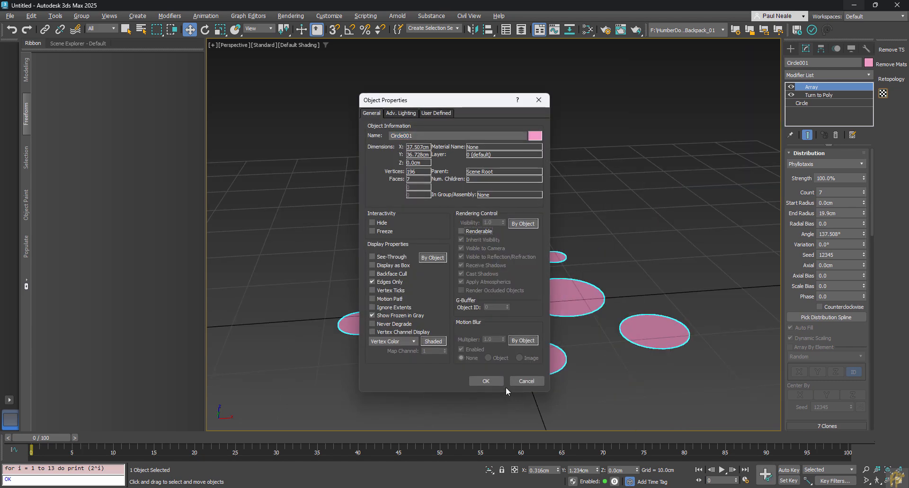
pyautogui.click(485, 381)
pyautogui.moveTo(567, 367); pyautogui.dragTo(568, 310, button='middle')
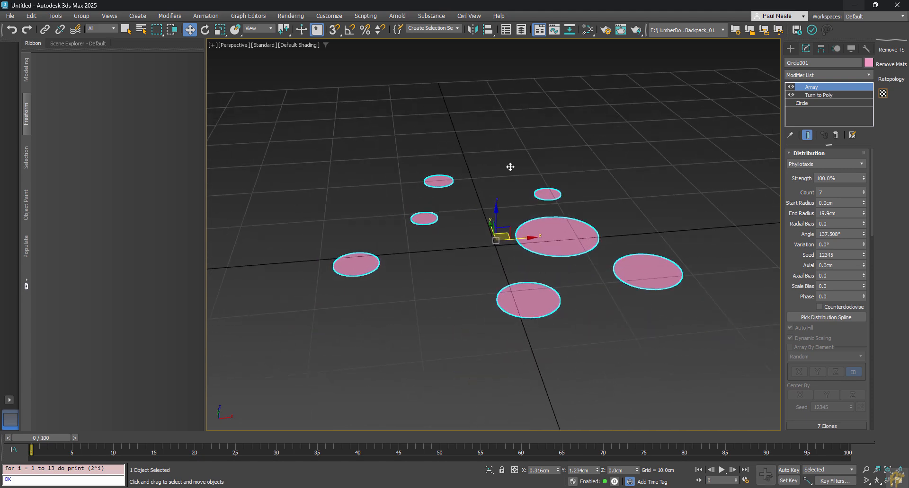
# Step: Open Particle View, move it aside, and add an Empty Flow as PF Source 001
pyautogui.press('6')
pyautogui.click(259, 17)
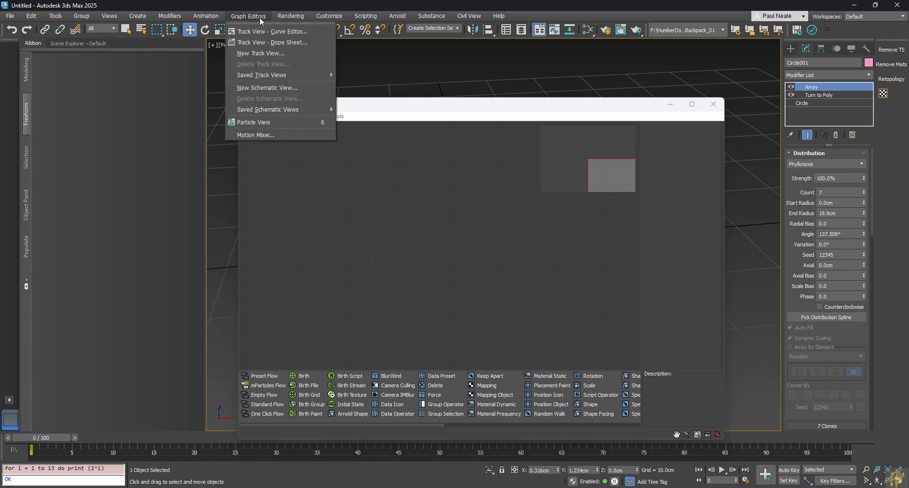
pyautogui.click(343, 99)
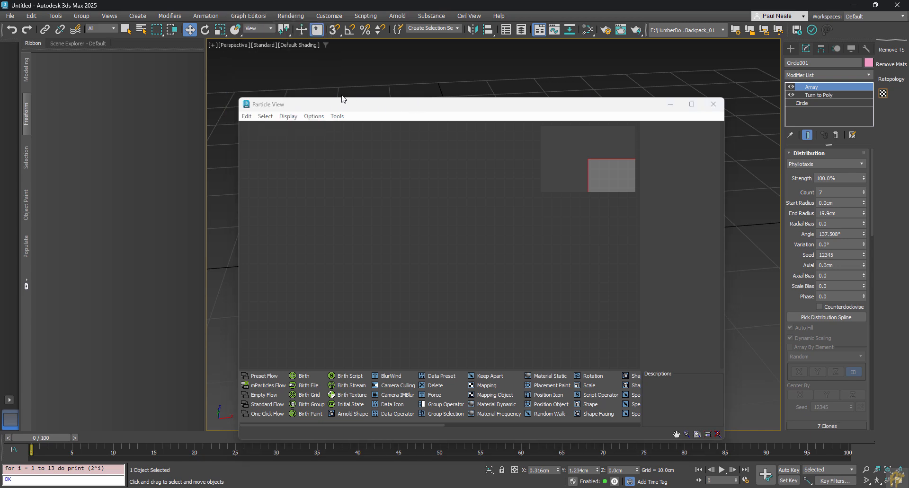
pyautogui.moveTo(386, 110); pyautogui.dragTo(188, 59)
pyautogui.scroll(5, 656, 284)
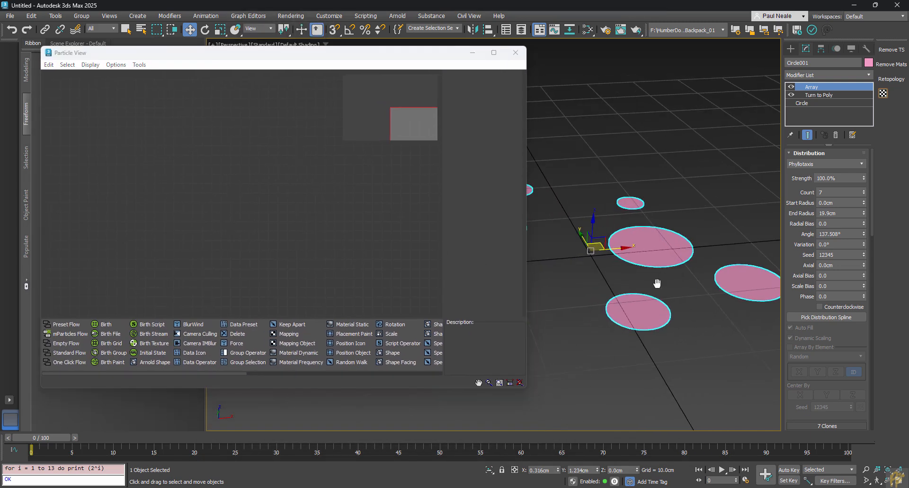
pyautogui.scroll(-3, 656, 285)
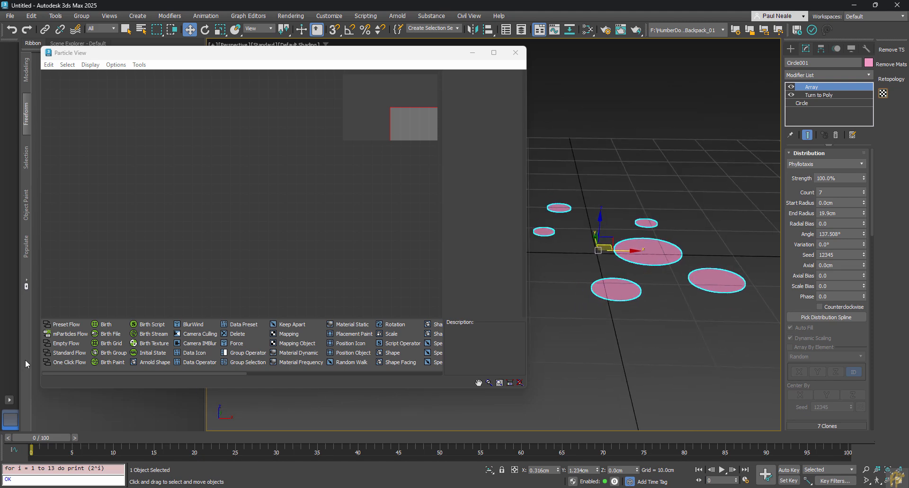
pyautogui.moveTo(68, 346); pyautogui.dragTo(157, 148)
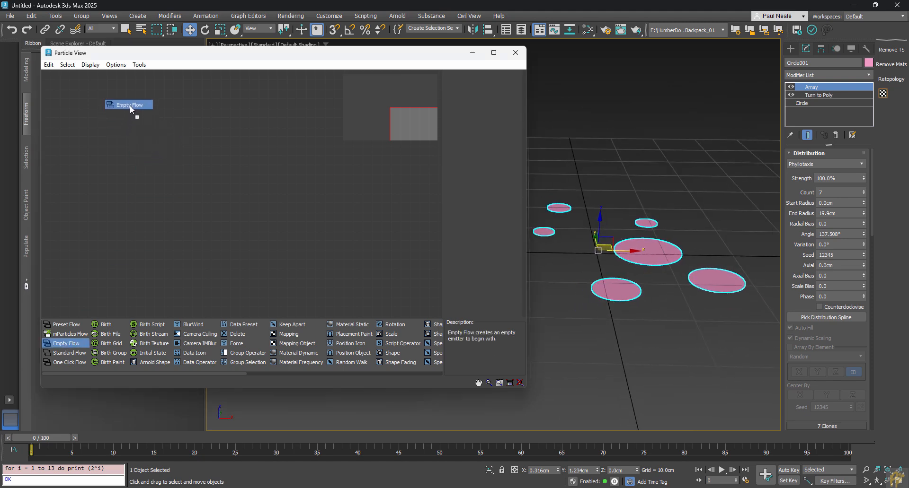
pyautogui.moveTo(130, 107); pyautogui.dragTo(131, 108)
pyautogui.moveTo(211, 180); pyautogui.dragTo(197, 176, button='middle')
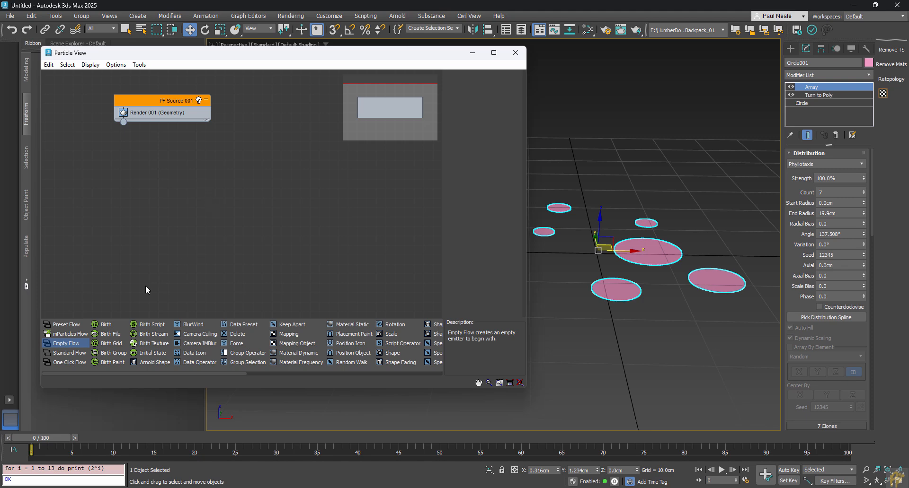
# Step: Add a Birth event, Event 001, and wire PF Source 001's output into it
pyautogui.moveTo(106, 324); pyautogui.dragTo(156, 264)
pyautogui.moveTo(166, 162)
pyautogui.mouseDown()
pyautogui.moveTo(178, 172)
pyautogui.moveTo(159, 170)
pyautogui.mouseUp()
pyautogui.click(176, 186)
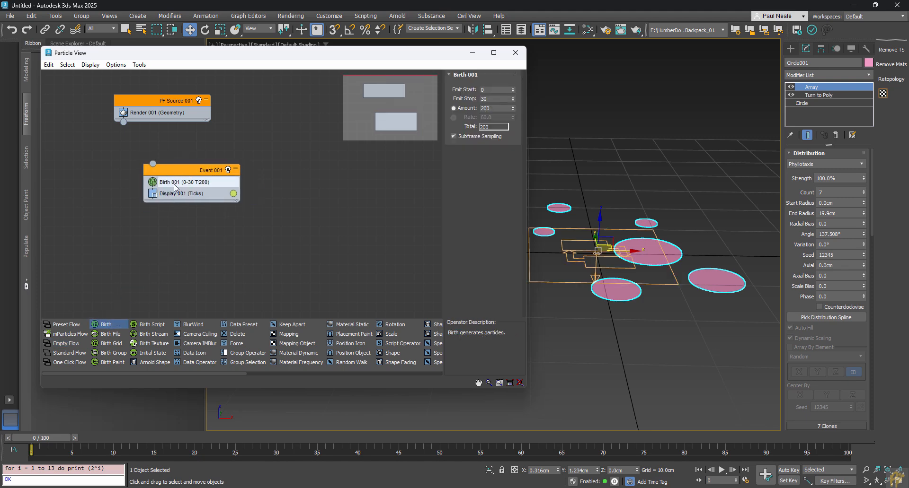
pyautogui.click(145, 101)
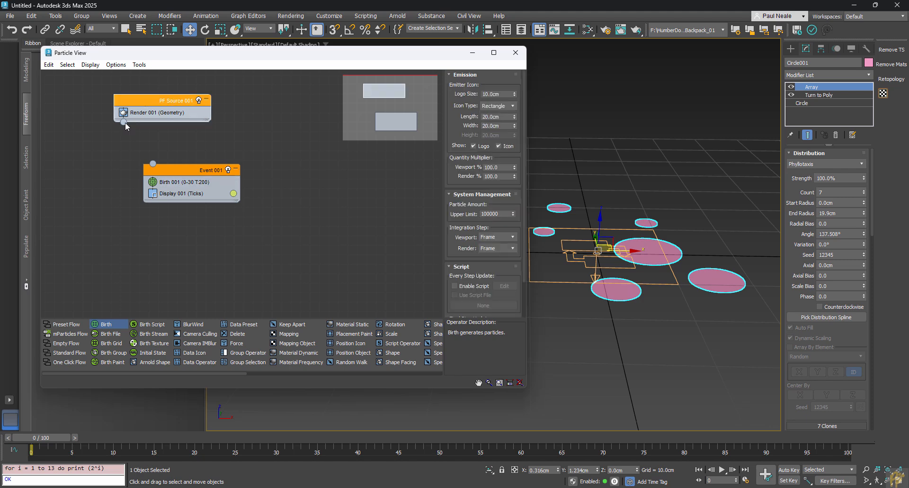
pyautogui.moveTo(124, 122); pyautogui.dragTo(156, 172)
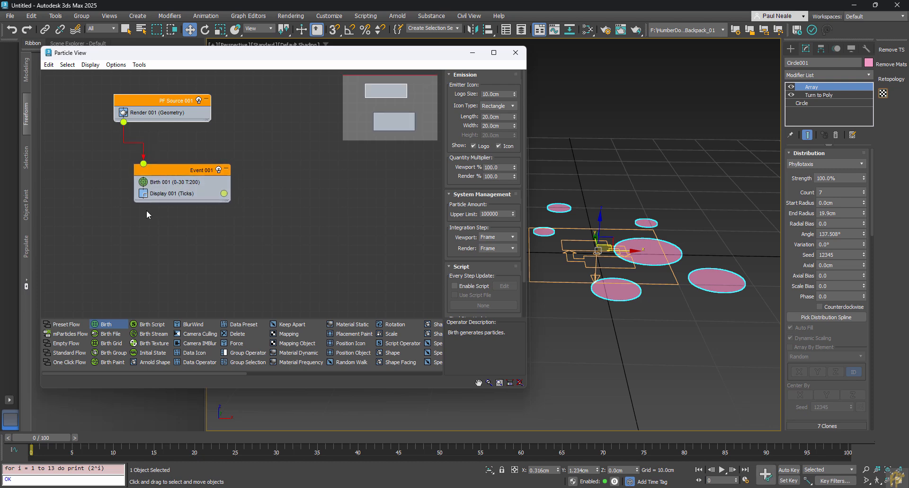
pyautogui.click(163, 182)
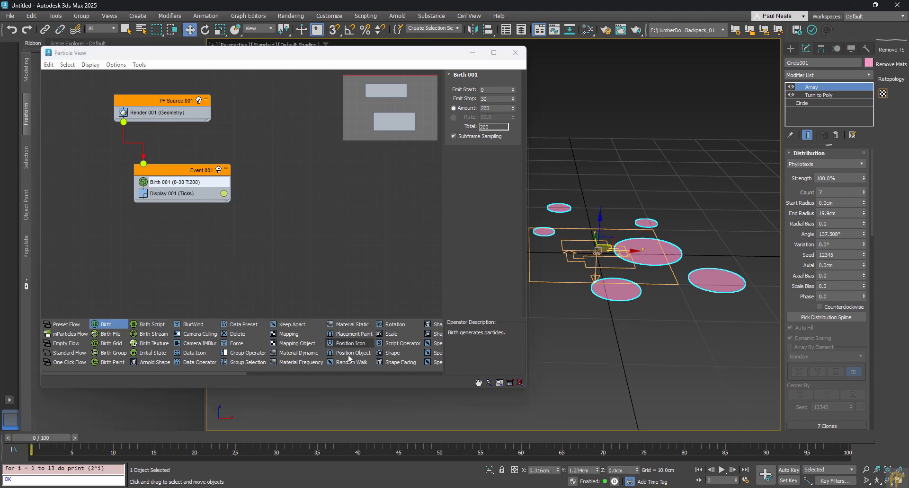
pyautogui.moveTo(232, 373); pyautogui.dragTo(262, 375)
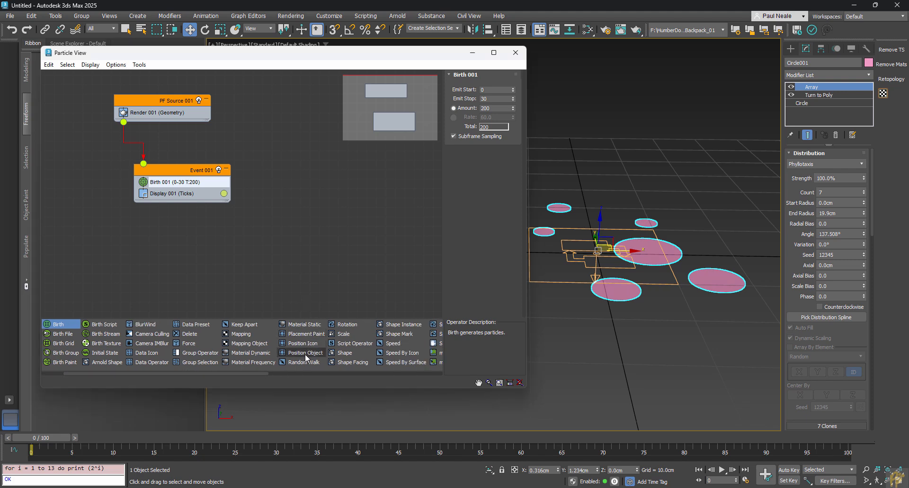
# Step: Add Position Object to Event 001 with Circle001 as the emitter and preview the particles
pyautogui.moveTo(305, 354); pyautogui.dragTo(188, 191)
pyautogui.moveTo(188, 188); pyautogui.dragTo(189, 189)
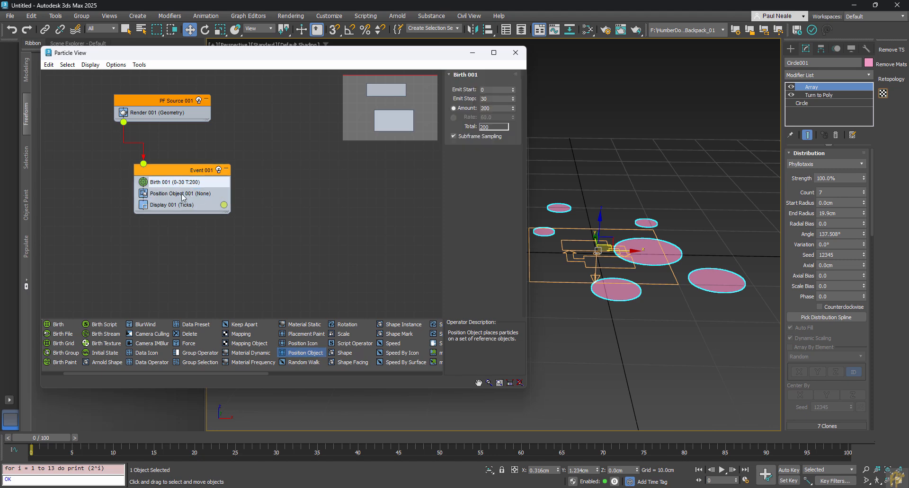
pyautogui.click(180, 194)
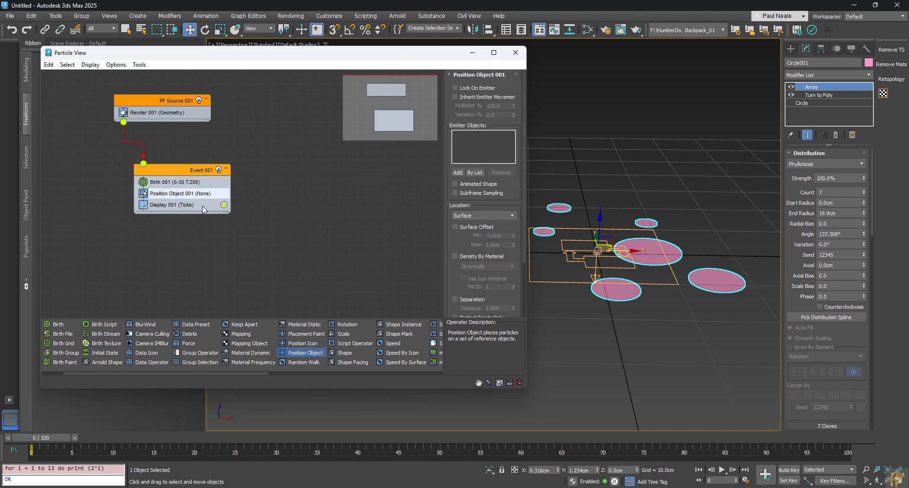
pyautogui.click(458, 173)
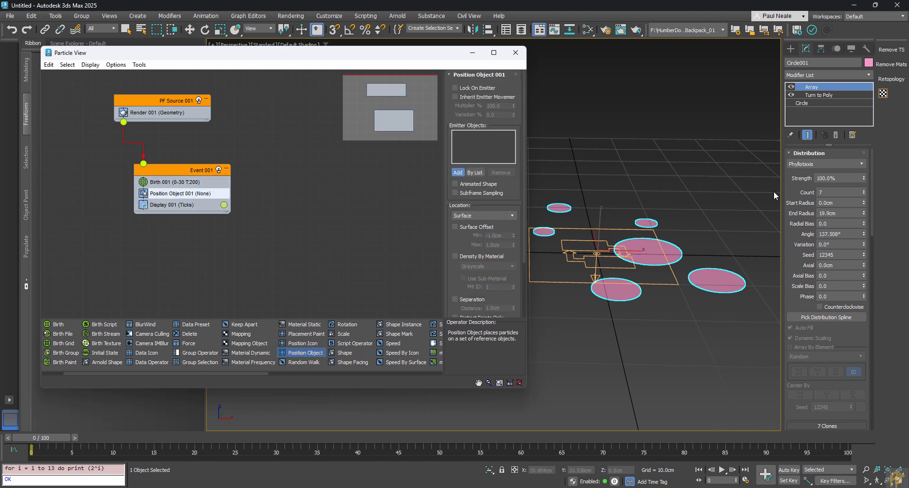
pyautogui.click(719, 279)
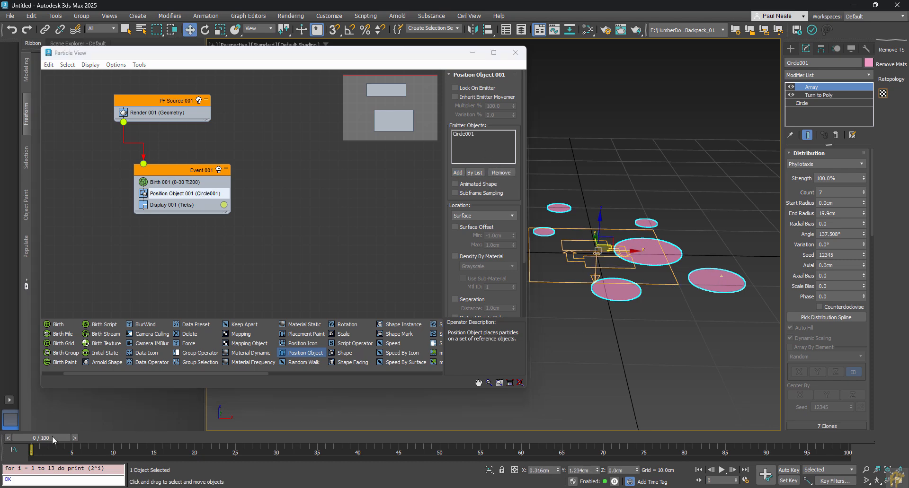
pyautogui.moveTo(52, 436); pyautogui.dragTo(330, 436)
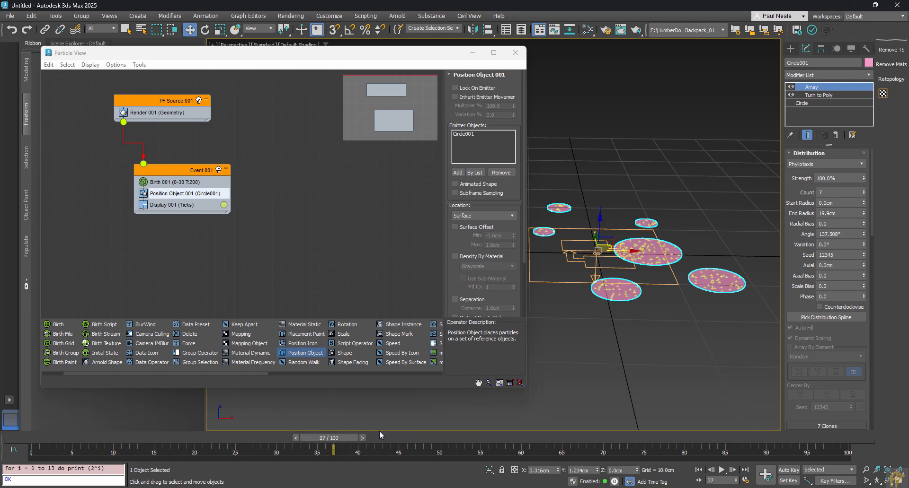
pyautogui.click(174, 182)
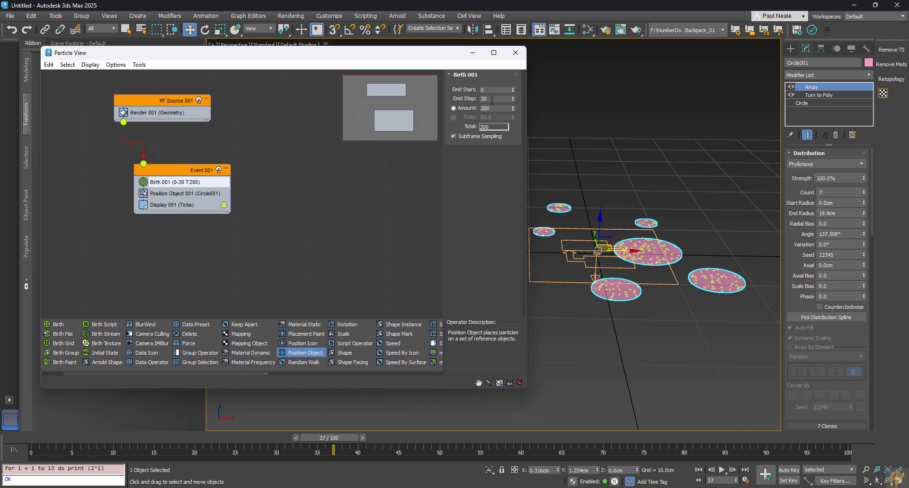
# Step: Set Birth 001's Emit Start to -200 and Emit Stop to 1000
pyautogui.click(465, 88)
pyautogui.write('-200')
pyautogui.press('Return')
pyautogui.press('Tab')
pyautogui.write('1000')
pyautogui.press('Return')
# Step: Switch Birth 001 to Rate emission at 60 and scrub the timeline back to frame 0
pyautogui.moveTo(65, 439); pyautogui.dragTo(350, 452)
pyautogui.press('w')
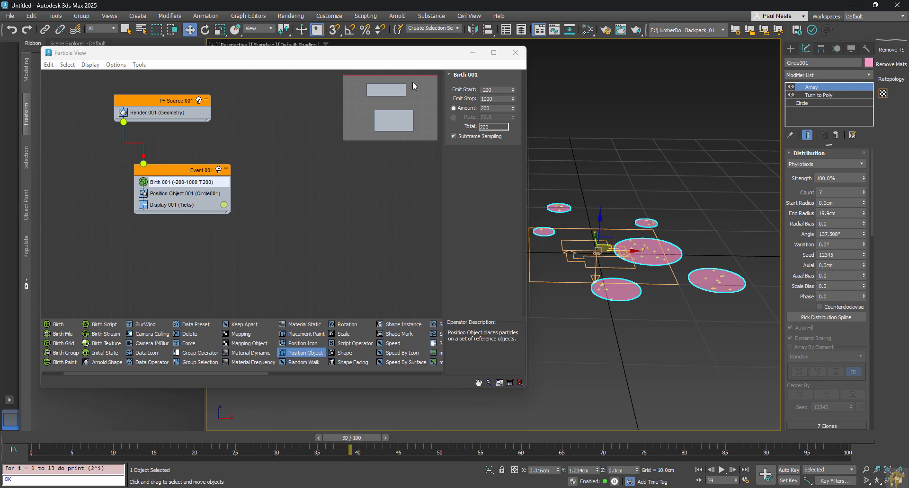
pyautogui.click(453, 117)
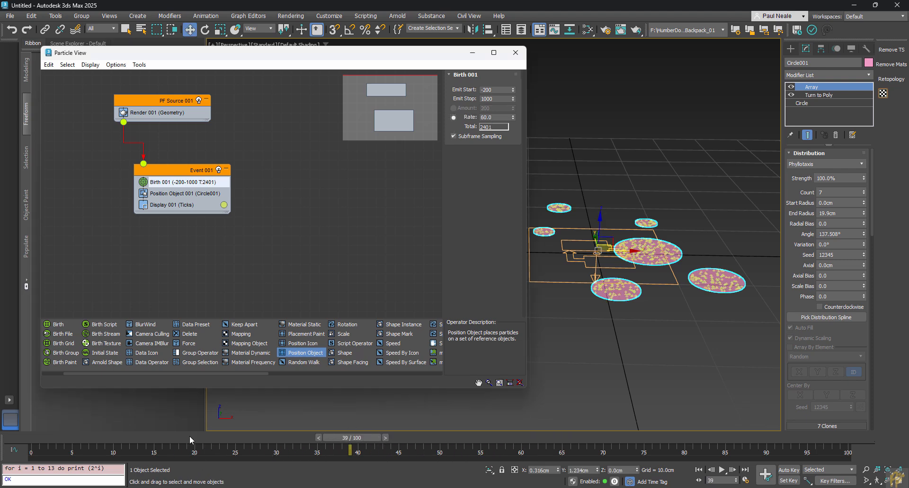
pyautogui.moveTo(189, 439); pyautogui.dragTo(244, 461)
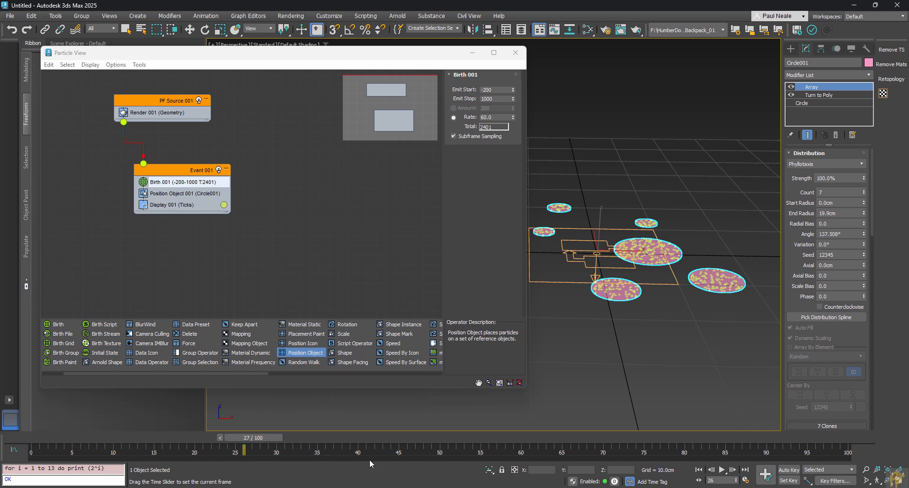
pyautogui.moveTo(371, 464); pyautogui.dragTo(38, 440)
pyautogui.press('w')
pyautogui.moveTo(630, 347); pyautogui.dragTo(576, 333, button='middle')
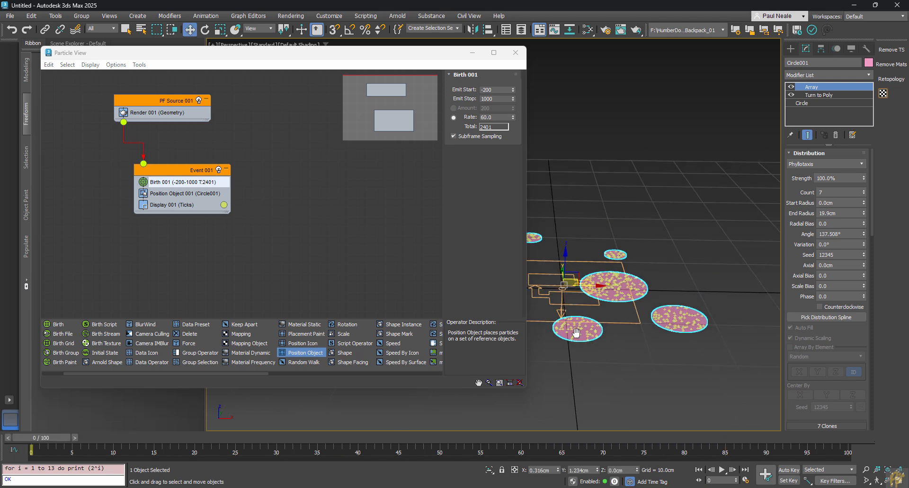
pyautogui.scroll(-5, 576, 334)
# Step: Delete the red box and narrow Particle View to reveal more of the scene
pyautogui.click(736, 288)
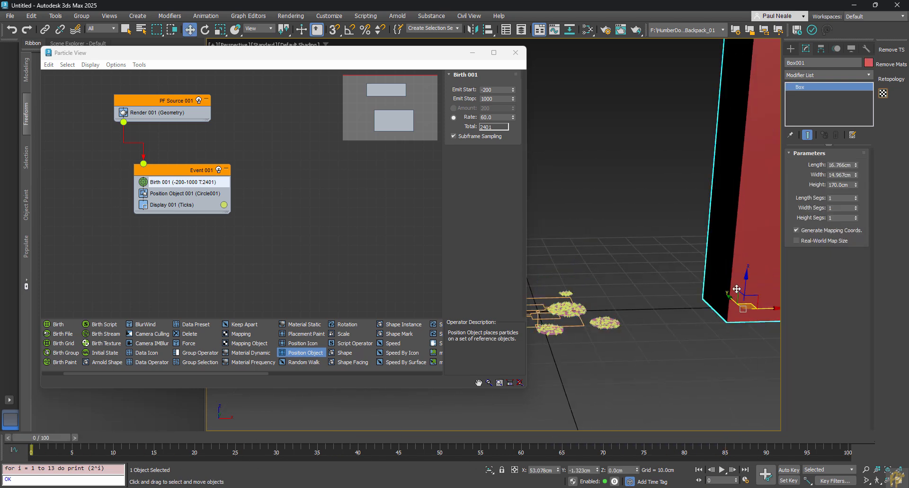
pyautogui.moveTo(736, 288); pyautogui.dragTo(656, 320, button='middle')
pyautogui.rightClick(682, 283)
pyautogui.click(710, 262)
pyautogui.moveTo(710, 262); pyautogui.dragTo(599, 321, button='middle')
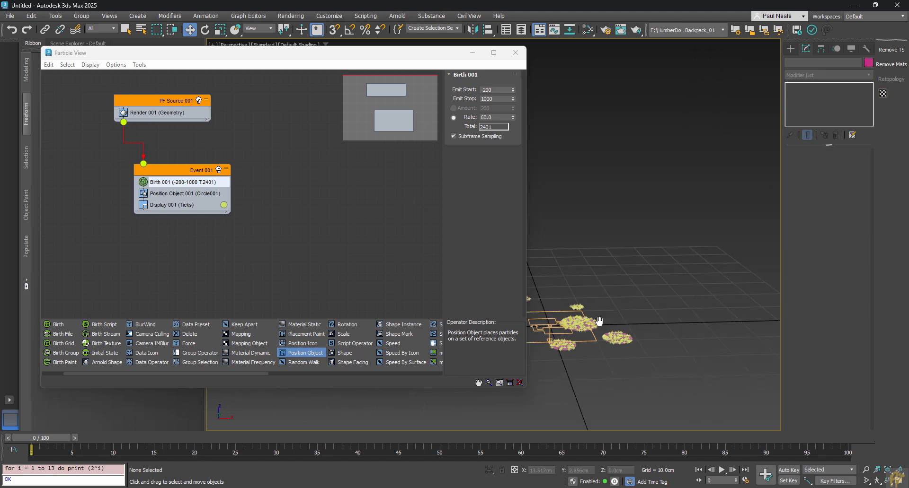
pyautogui.scroll(4, 611, 338)
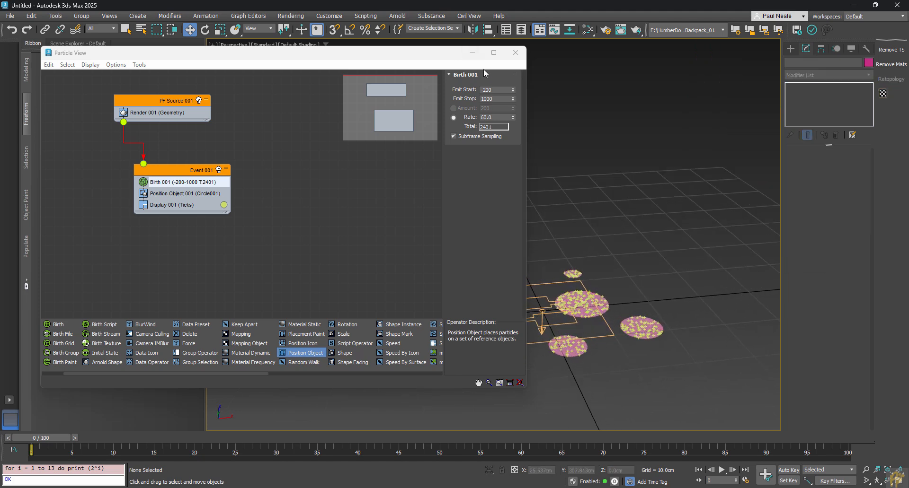
pyautogui.moveTo(526, 222); pyautogui.dragTo(426, 223)
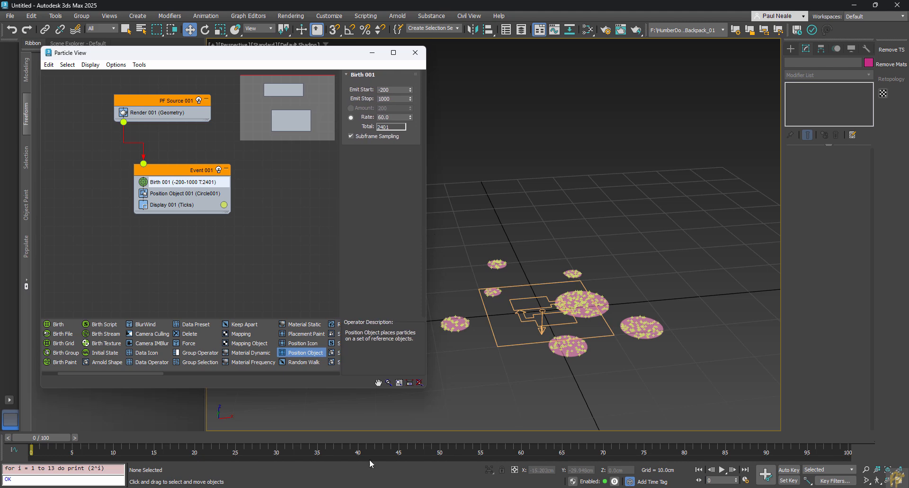
# Step: Extend the animation to 352 frames with Active Viewport Only playback, previewing frame 190
pyautogui.moveTo(38, 441); pyautogui.dragTo(682, 443)
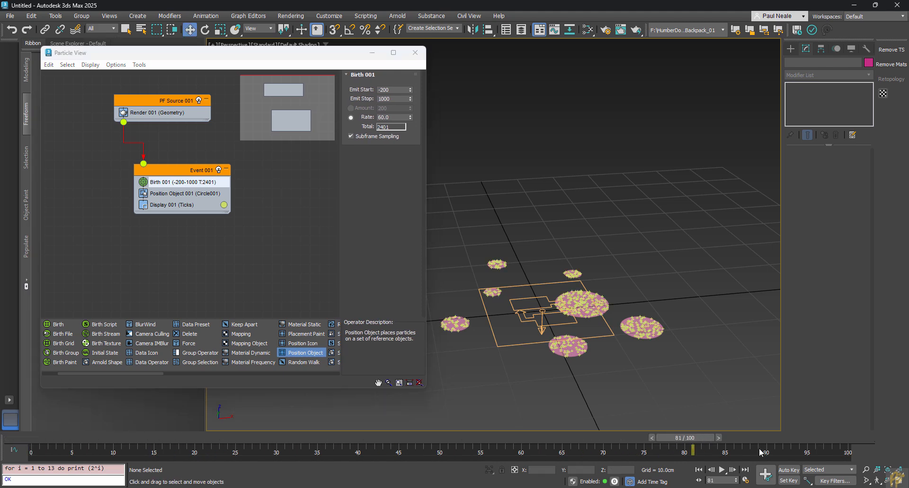
pyautogui.keyDown('ctrl'); pyautogui.keyDown('alt'); pyautogui.moveTo(788, 449); pyautogui.dragTo(202, 460, button='right'); pyautogui.keyUp('alt'); pyautogui.keyUp('ctrl')
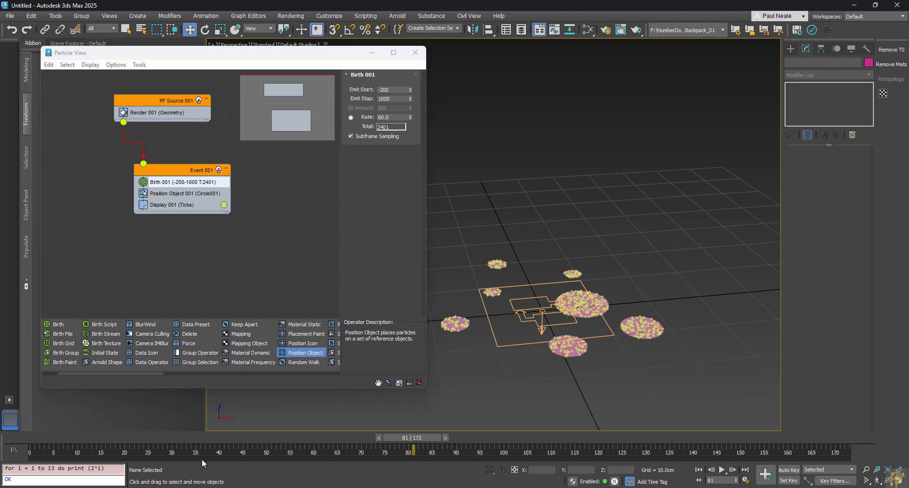
pyautogui.keyDown('ctrl'); pyautogui.keyDown('alt'); pyautogui.moveTo(777, 454); pyautogui.dragTo(710, 458, button='right'); pyautogui.keyUp('alt'); pyautogui.keyUp('ctrl')
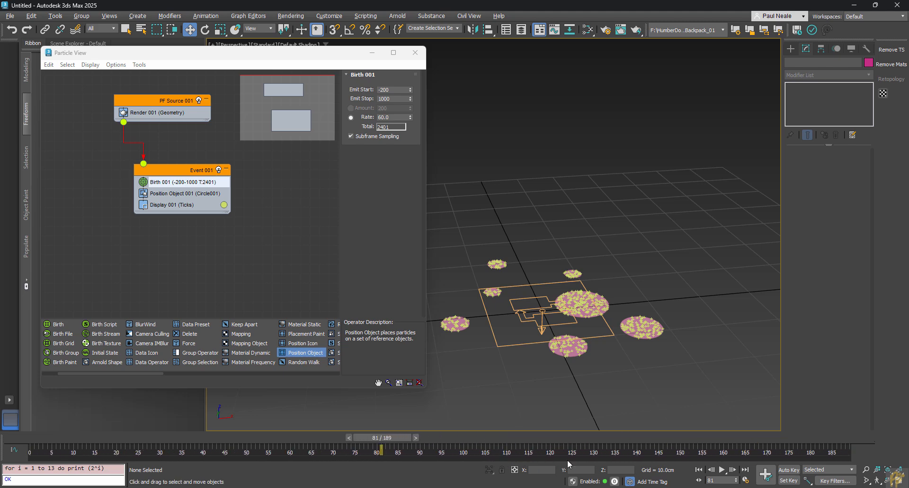
pyautogui.click(746, 481)
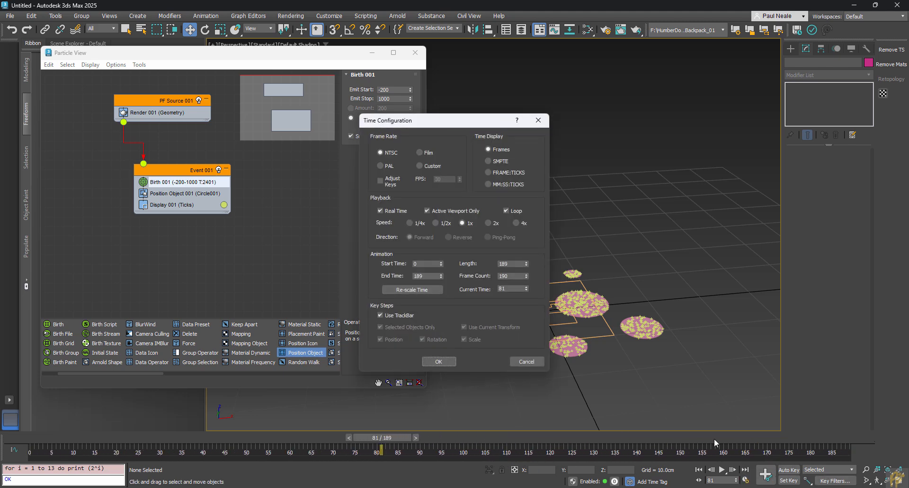
pyautogui.click(427, 210)
pyautogui.click(538, 120)
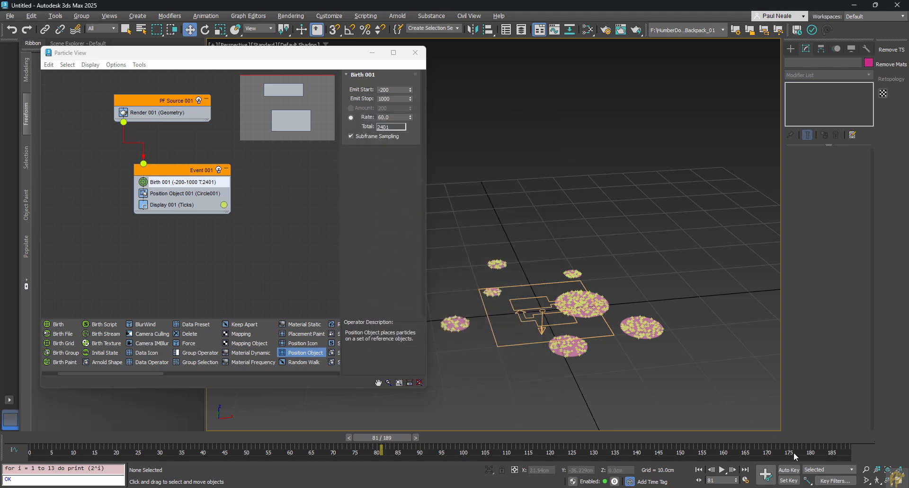
pyautogui.keyDown('ctrl'); pyautogui.keyDown('alt'); pyautogui.moveTo(794, 452); pyautogui.dragTo(114, 464, button='right'); pyautogui.keyUp('alt'); pyautogui.keyUp('ctrl')
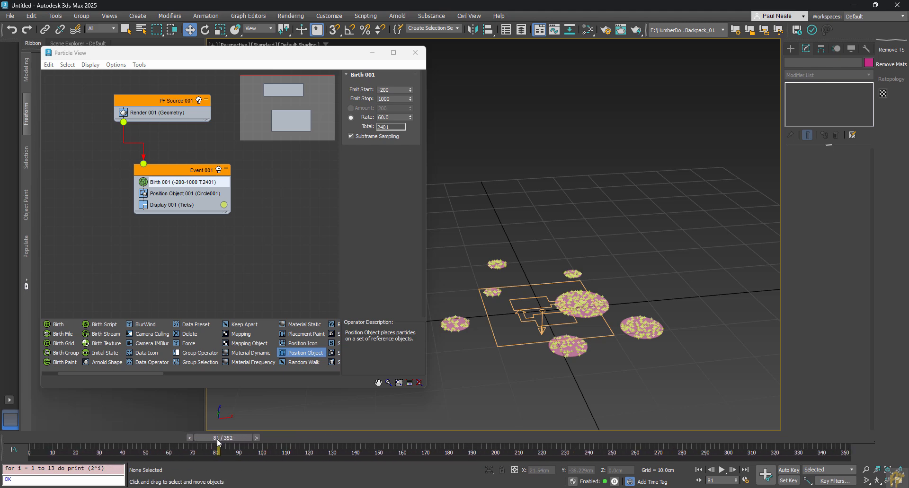
pyautogui.moveTo(218, 442); pyautogui.dragTo(471, 468)
pyautogui.press('w')
pyautogui.keyDown('alt'); pyautogui.moveTo(614, 289); pyautogui.dragTo(587, 289, button='middle'); pyautogui.keyUp('alt')
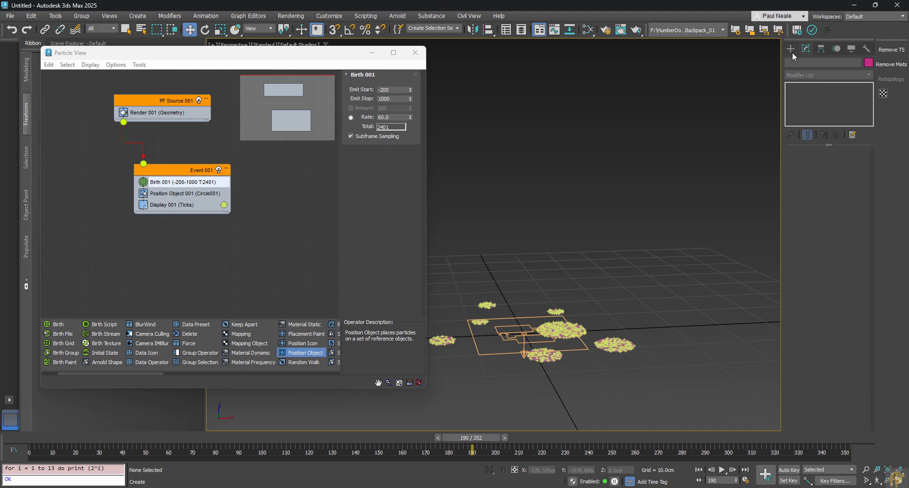
pyautogui.moveTo(664, 209); pyautogui.dragTo(661, 223, button='middle')
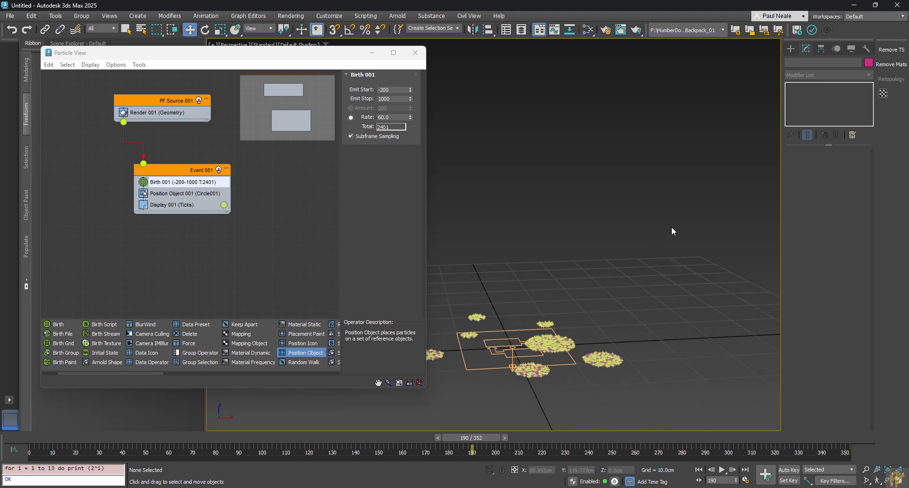
pyautogui.click(790, 48)
# Step: Create a Wind force space warp in the viewport set to Spherical
pyautogui.click(802, 63)
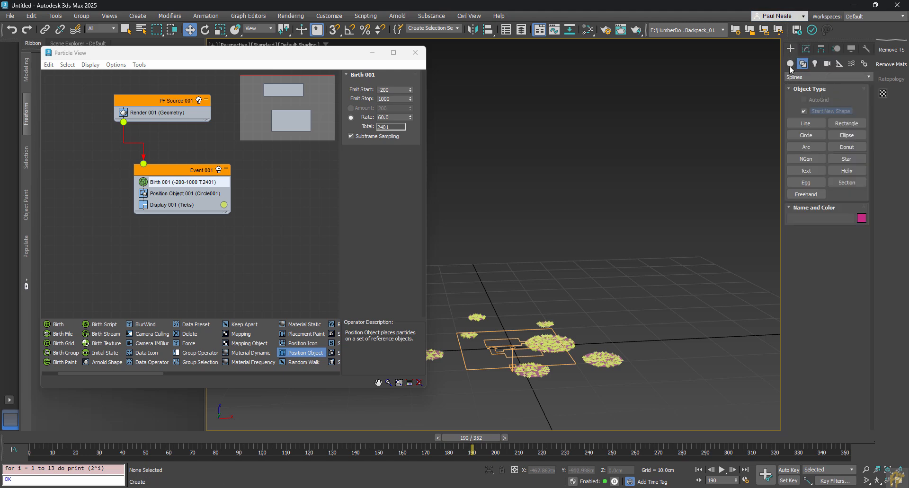
pyautogui.click(852, 64)
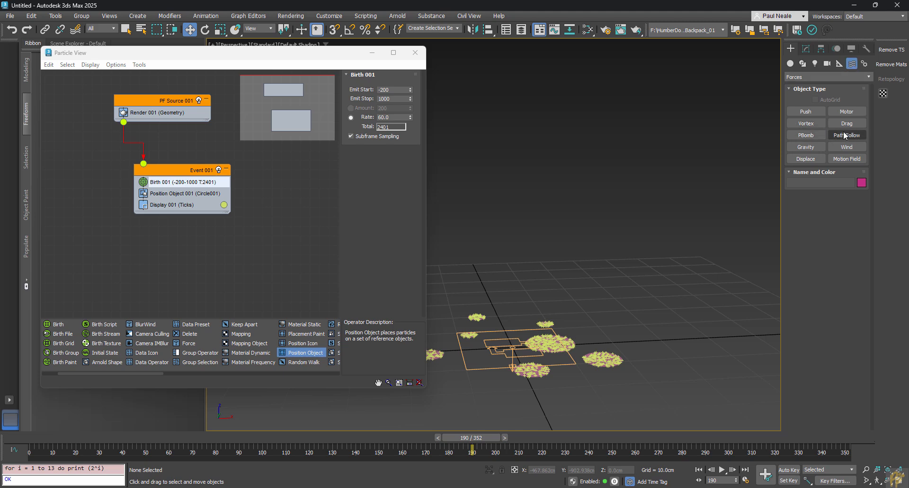
pyautogui.click(846, 148)
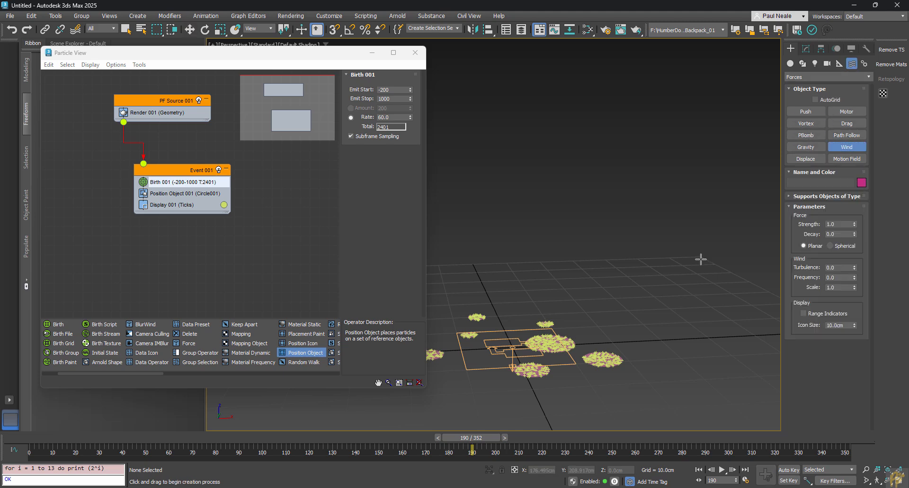
pyautogui.moveTo(634, 340); pyautogui.dragTo(579, 337)
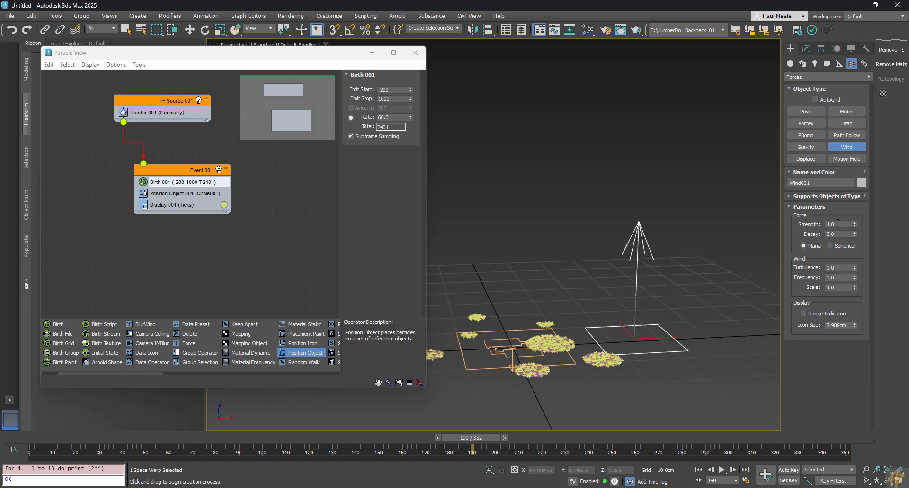
pyautogui.click(830, 247)
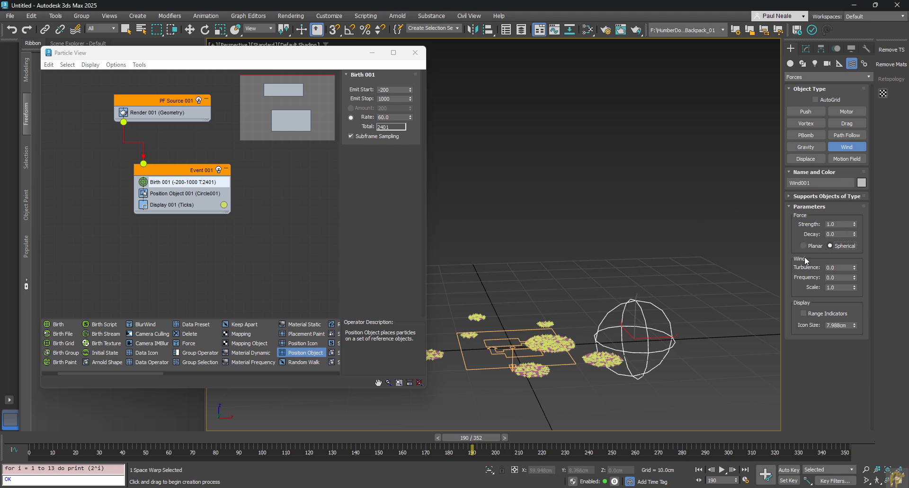
# Step: Move Wind001 up above the emitters and add a Force operator to Event 001
pyautogui.rightClick(694, 335)
pyautogui.rightClick(710, 338)
pyautogui.click(716, 347)
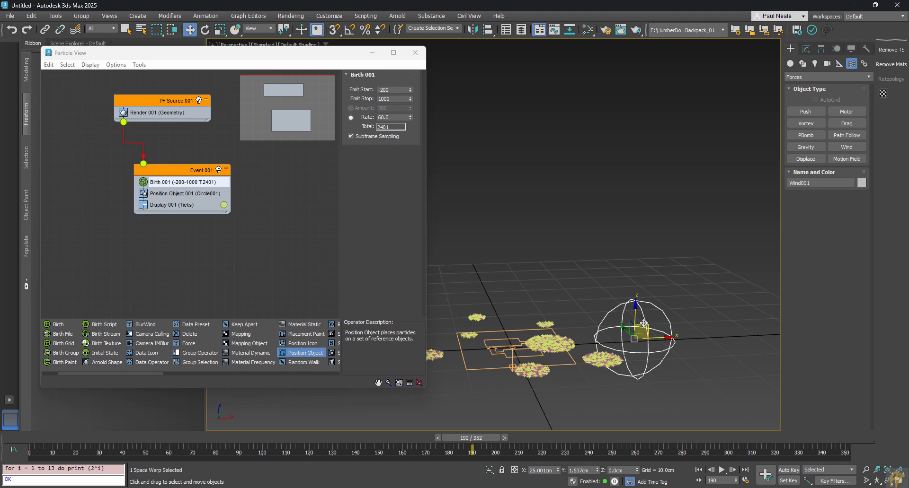
pyautogui.moveTo(644, 326); pyautogui.dragTo(513, 94)
pyautogui.scroll(-3, 513, 94)
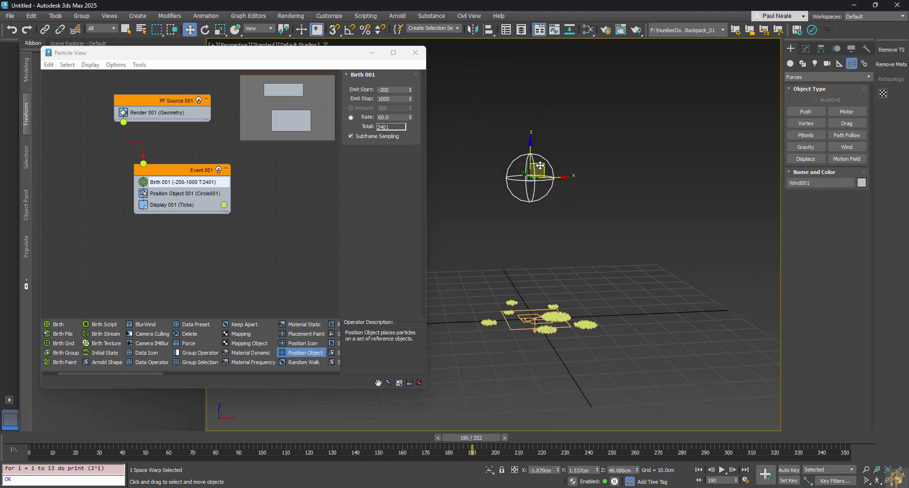
pyautogui.moveTo(516, 167); pyautogui.dragTo(547, 134)
pyautogui.scroll(3, 547, 133)
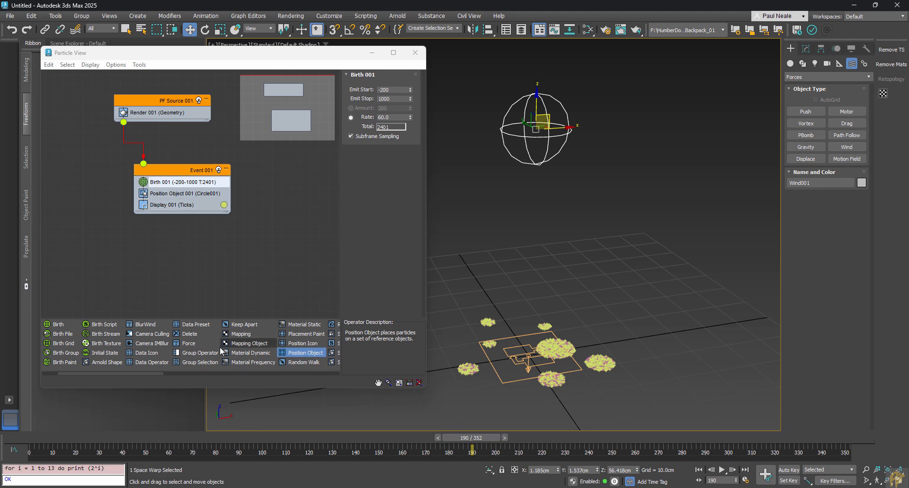
pyautogui.moveTo(190, 344); pyautogui.dragTo(186, 211)
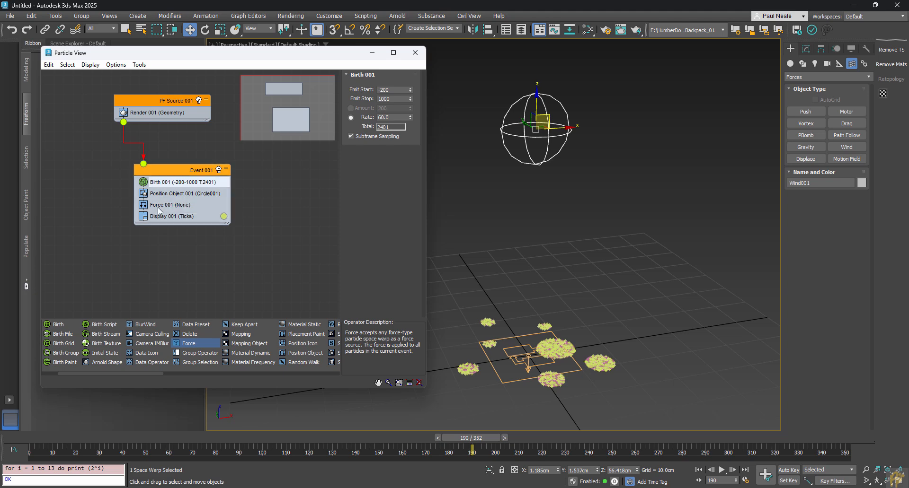
# Step: Assign Wind001 as Force 001's force and rewind to frame 0
pyautogui.click(163, 206)
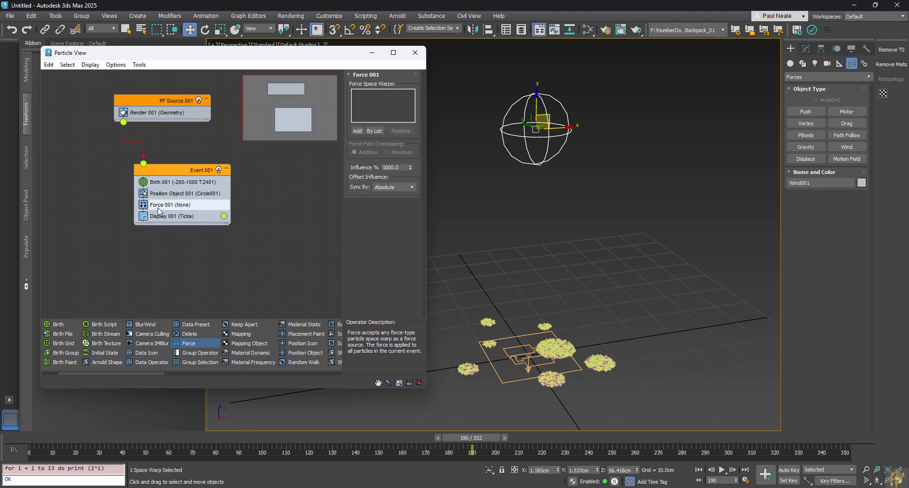
pyautogui.click(359, 134)
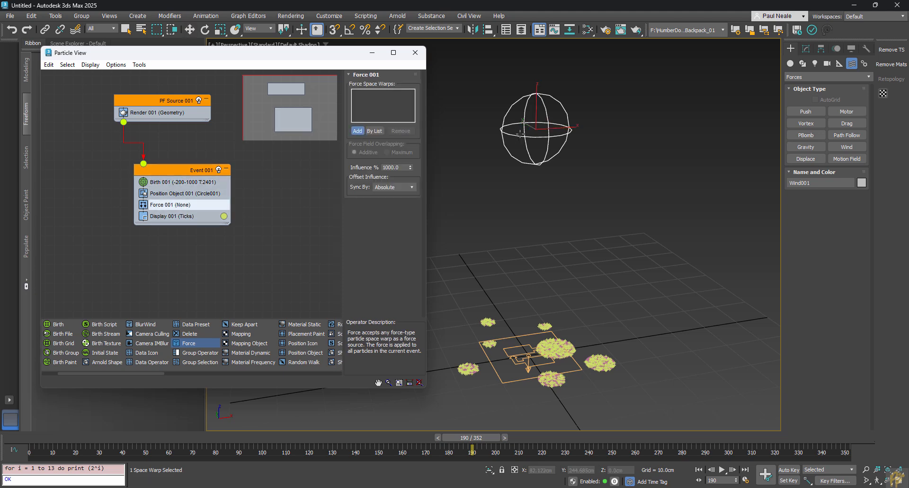
pyautogui.click(519, 135)
pyautogui.click(49, 440)
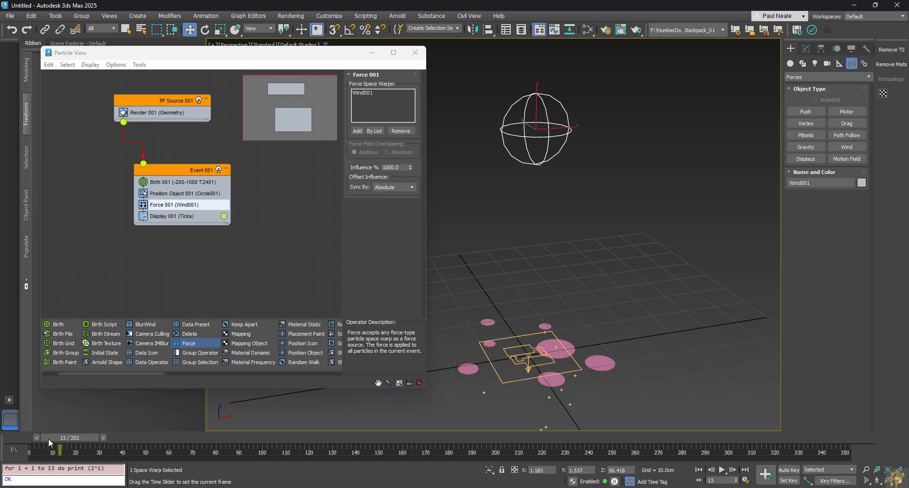
pyautogui.moveTo(49, 439); pyautogui.dragTo(13, 439)
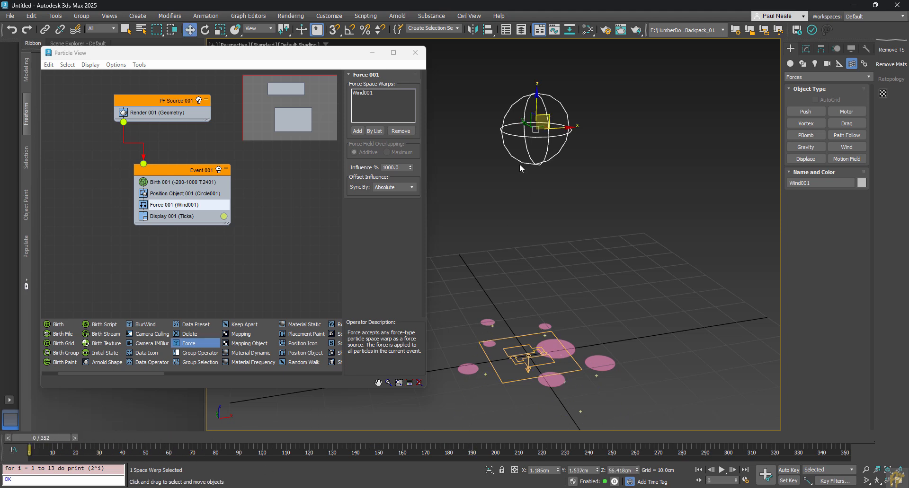
# Step: Set Wind001 strength to -0.04 and play the animation to watch the rising column
pyautogui.click(806, 49)
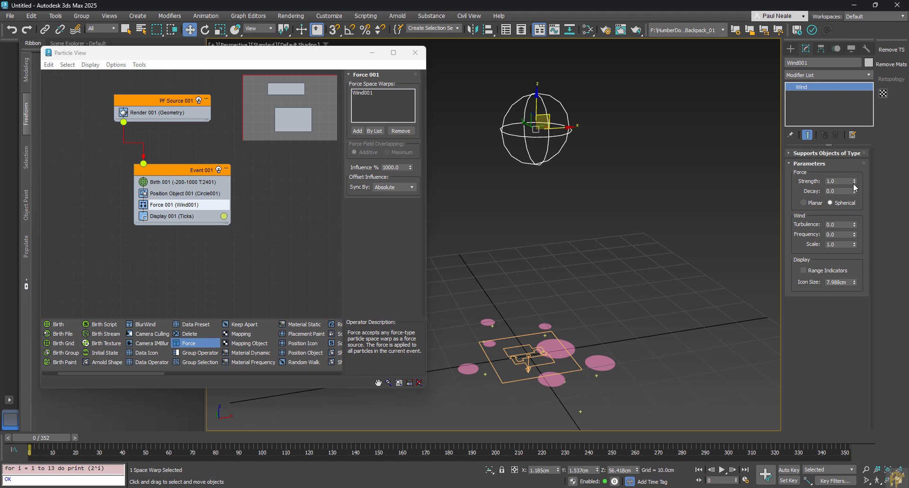
pyautogui.moveTo(854, 183); pyautogui.dragTo(854, 188)
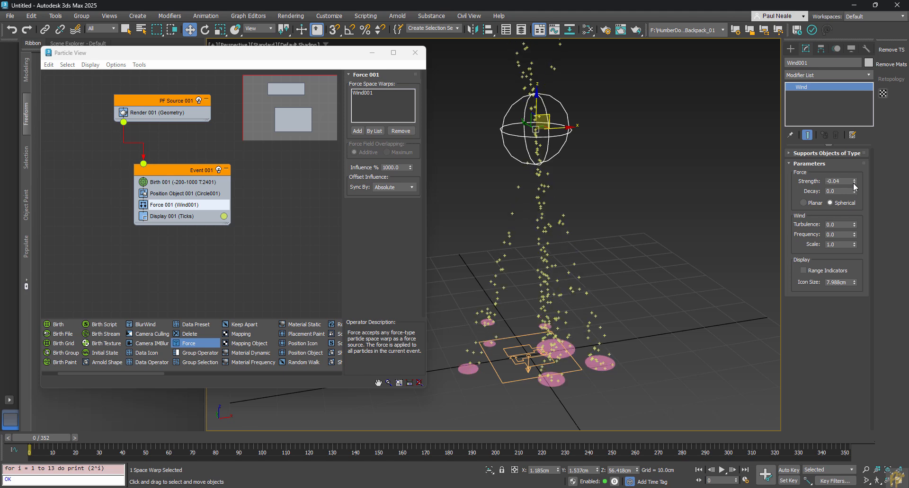
pyautogui.keyDown('alt'); pyautogui.moveTo(633, 320); pyautogui.dragTo(630, 379, button='middle'); pyautogui.keyUp('alt')
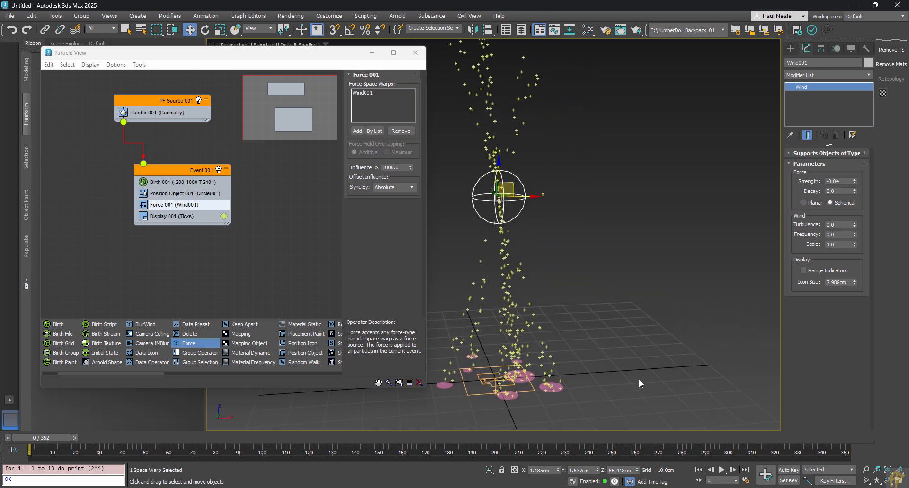
pyautogui.press('/')
pyautogui.moveTo(638, 387); pyautogui.dragTo(620, 352, button='middle')
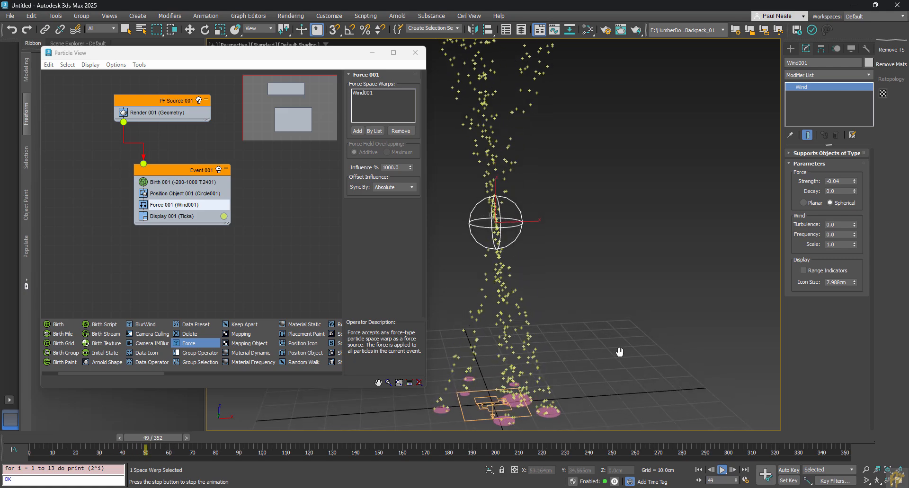
pyautogui.scroll(-3, 618, 349)
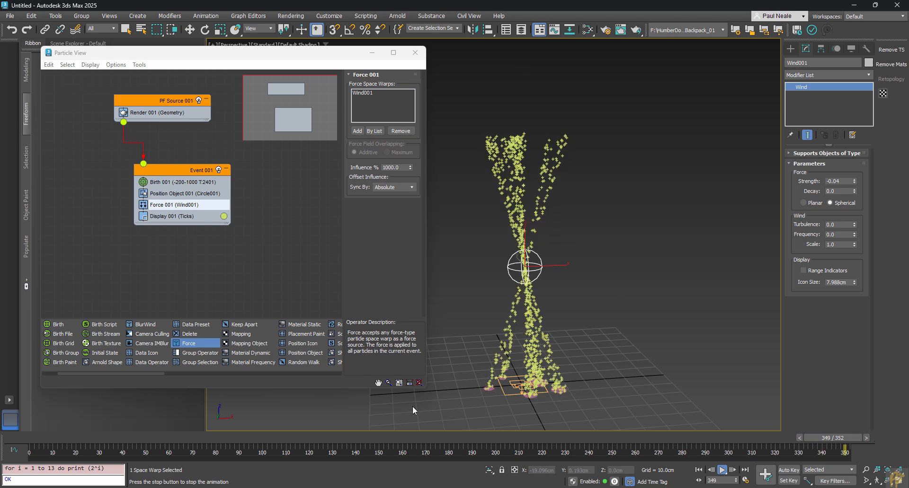
pyautogui.press('w')
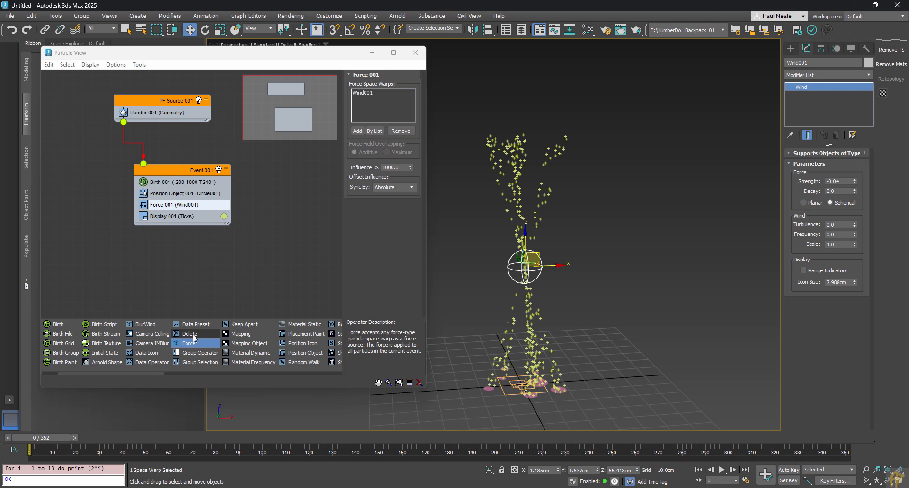
# Step: Add a Delete 001 operator to Event 001 that removes particles By Particle Age
pyautogui.moveTo(194, 334); pyautogui.dragTo(176, 224)
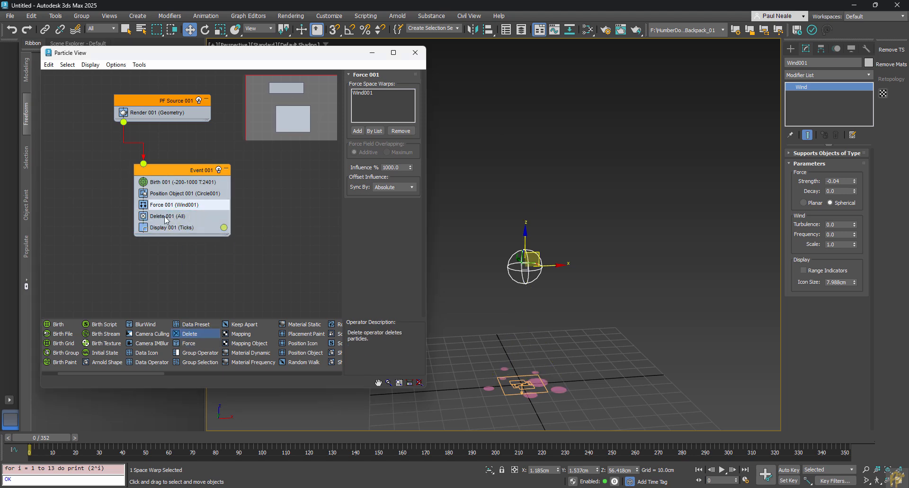
pyautogui.click(166, 216)
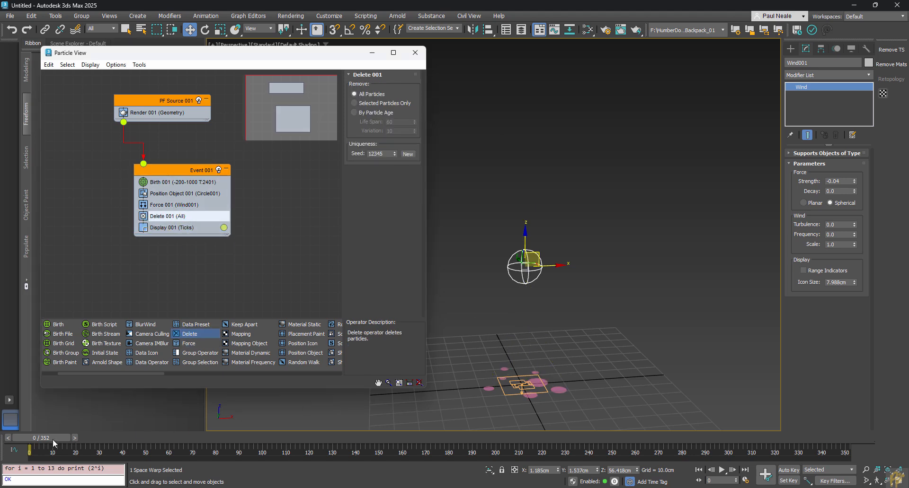
pyautogui.moveTo(53, 443); pyautogui.dragTo(364, 404)
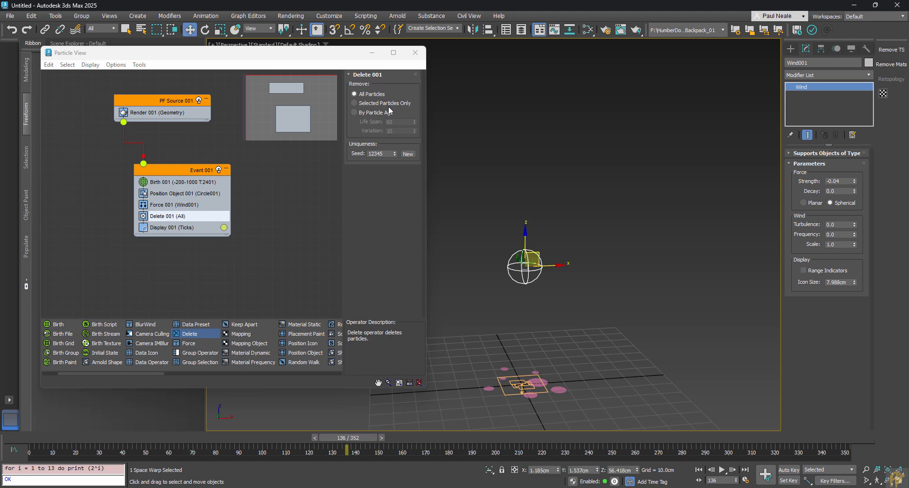
pyautogui.click(354, 113)
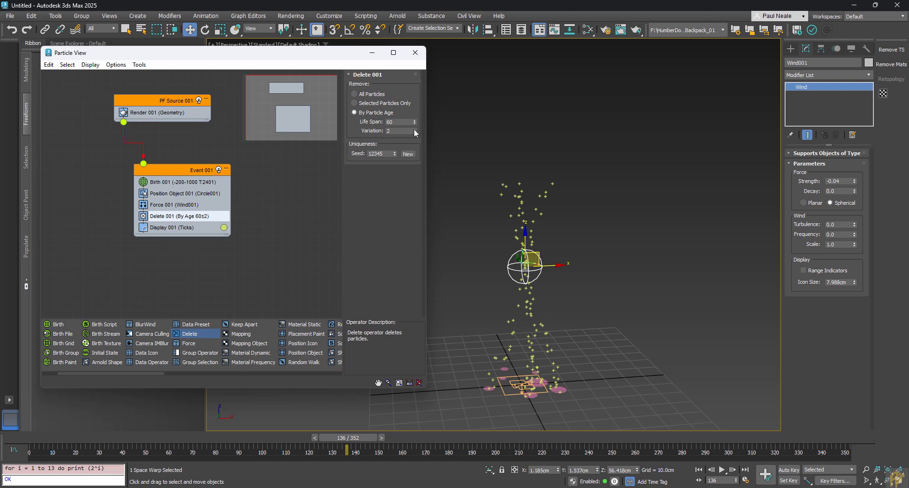
pyautogui.moveTo(415, 124); pyautogui.dragTo(414, 128)
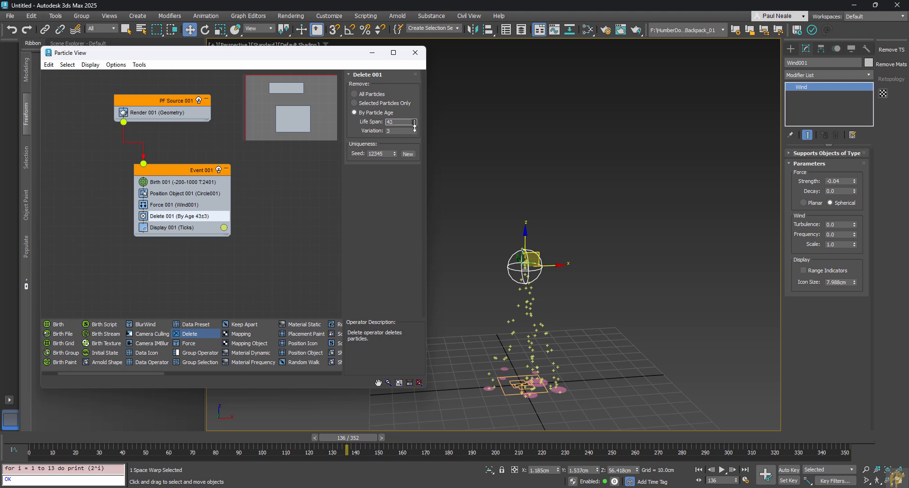
# Step: Raise Wind001 higher along Z, set life span 56 with variation 3, and play
pyautogui.click(519, 259)
pyautogui.moveTo(535, 253); pyautogui.dragTo(536, 196)
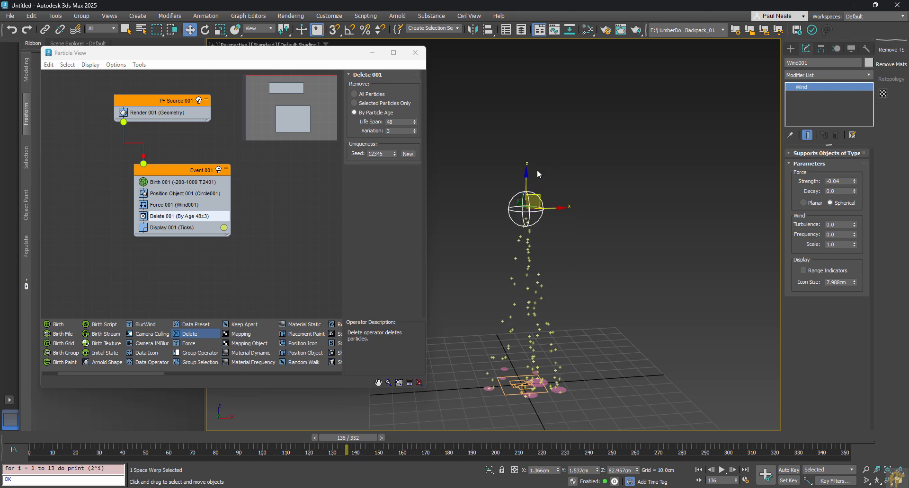
pyautogui.moveTo(539, 194); pyautogui.dragTo(539, 129)
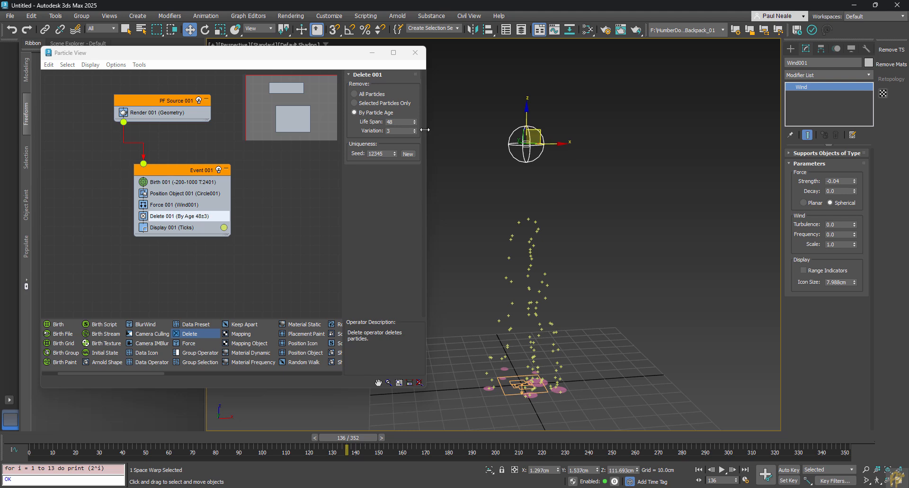
pyautogui.moveTo(415, 124); pyautogui.dragTo(413, 116)
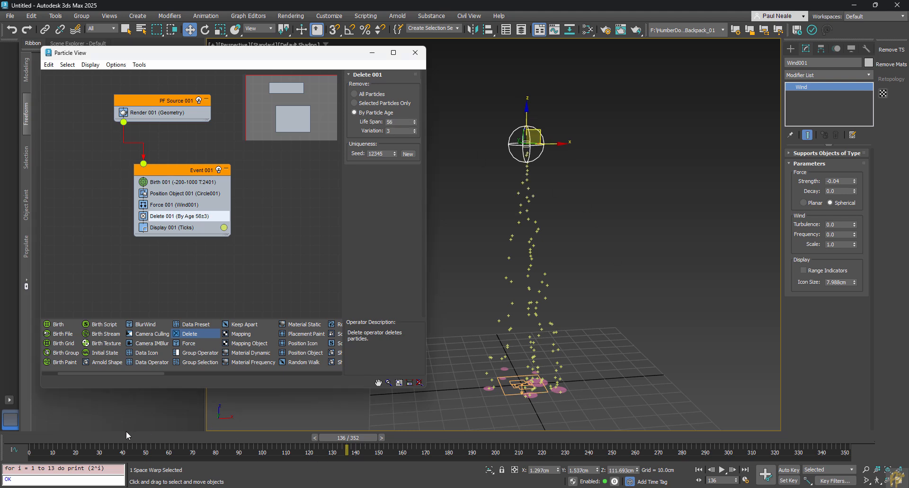
pyautogui.moveTo(125, 436); pyautogui.dragTo(19, 453)
pyautogui.press('w')
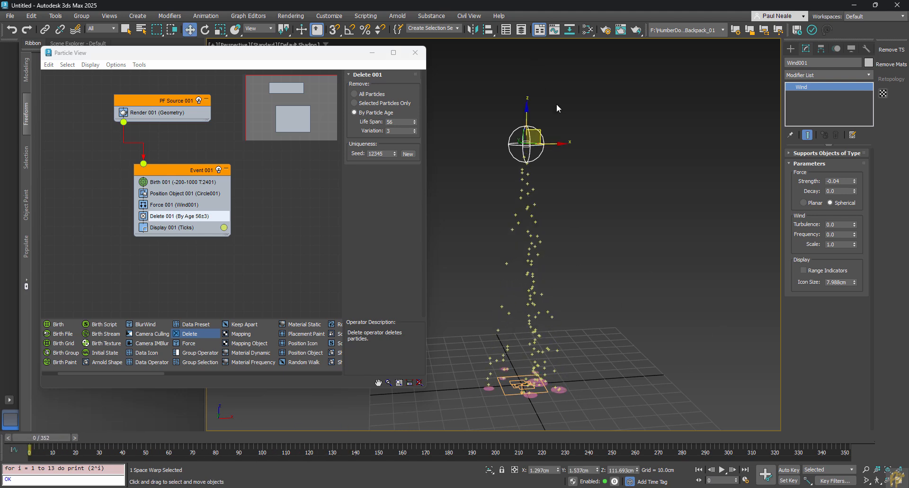
pyautogui.press('/')
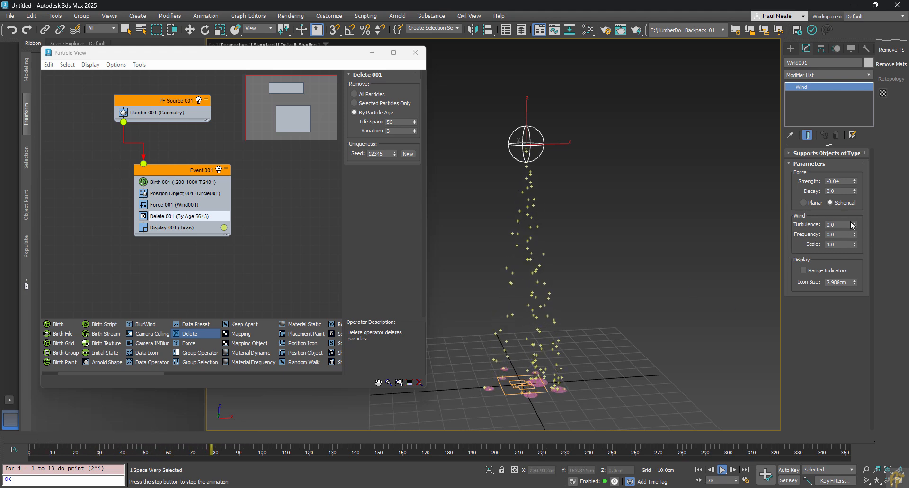
# Step: Give Wind001 turbulence 0.05, a higher frequency, and scale 0.02
pyautogui.moveTo(856, 225); pyautogui.dragTo(858, 230)
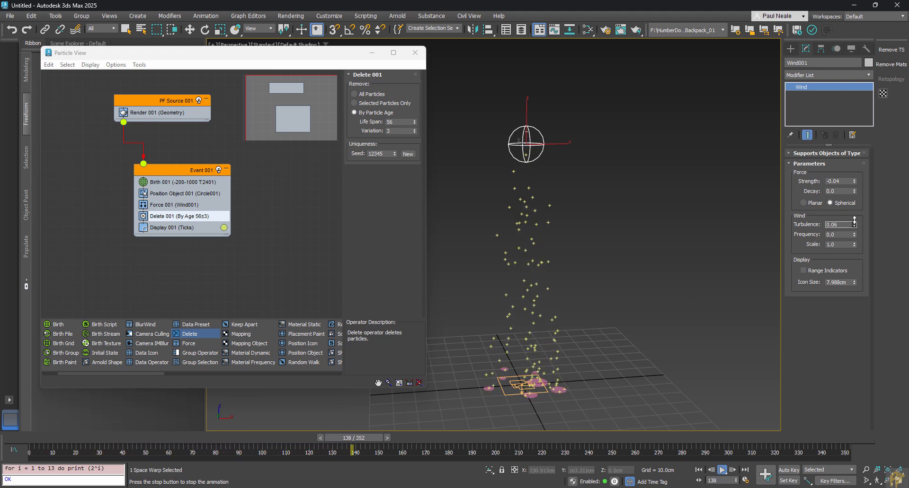
pyautogui.click(856, 222)
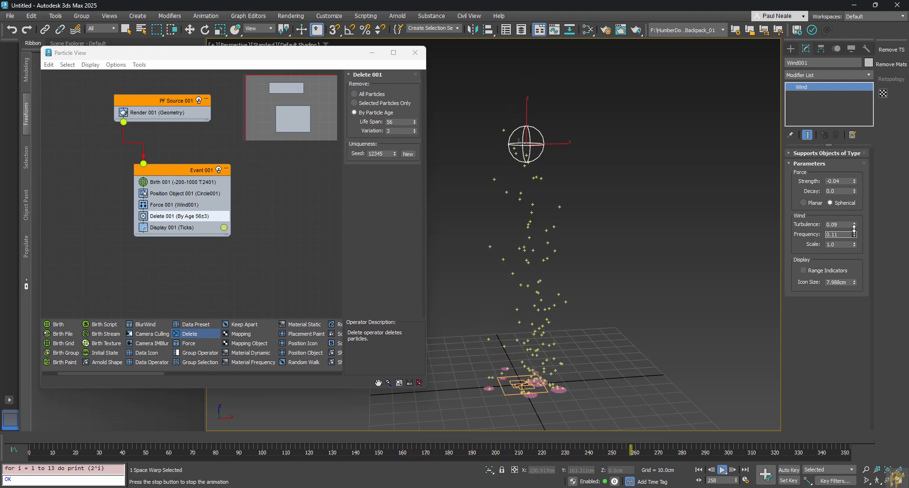
pyautogui.moveTo(855, 233); pyautogui.dragTo(859, 249)
pyautogui.rightClick(854, 243)
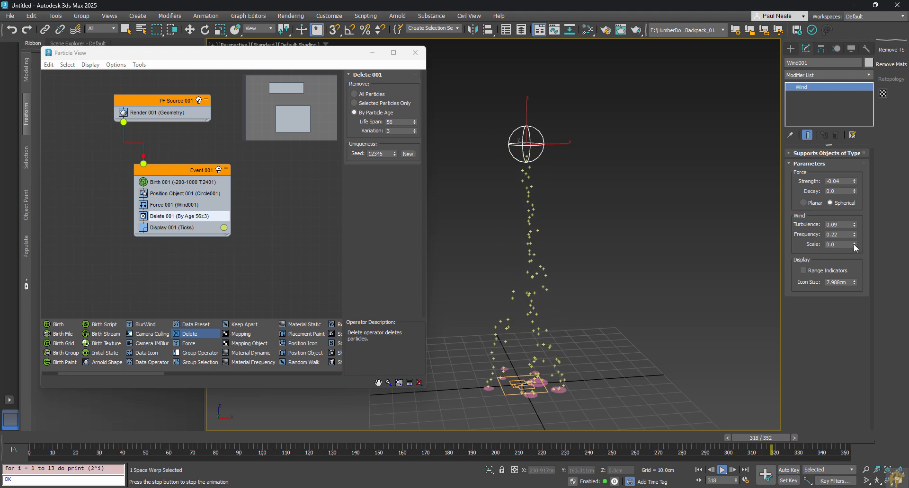
pyautogui.click(853, 243)
pyautogui.click(853, 242)
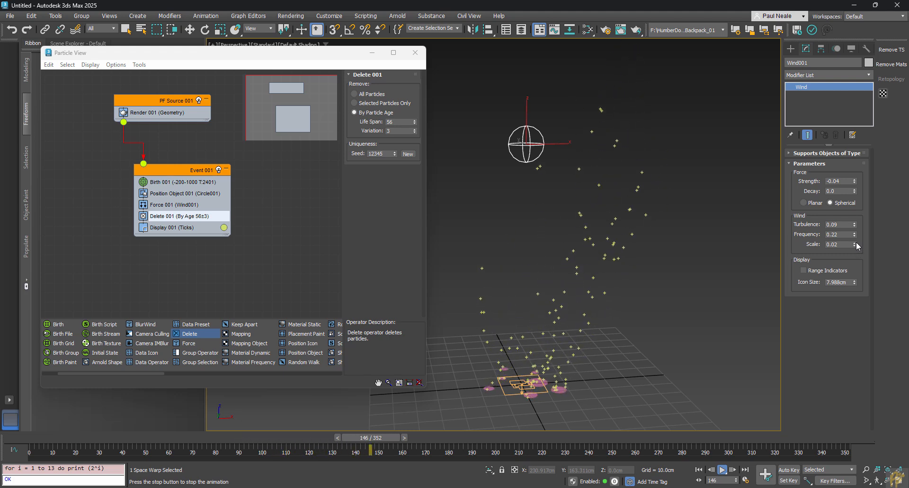
pyautogui.click(855, 226)
pyautogui.click(854, 226)
pyautogui.click(854, 227)
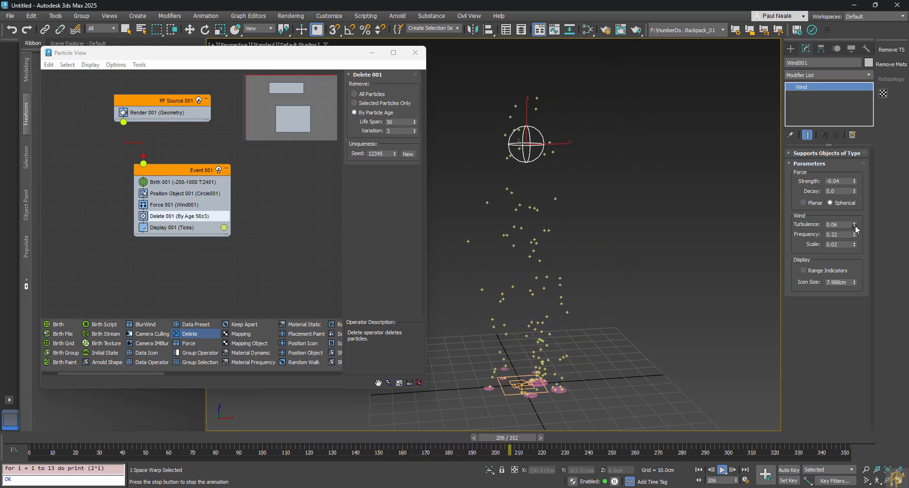
pyautogui.click(855, 226)
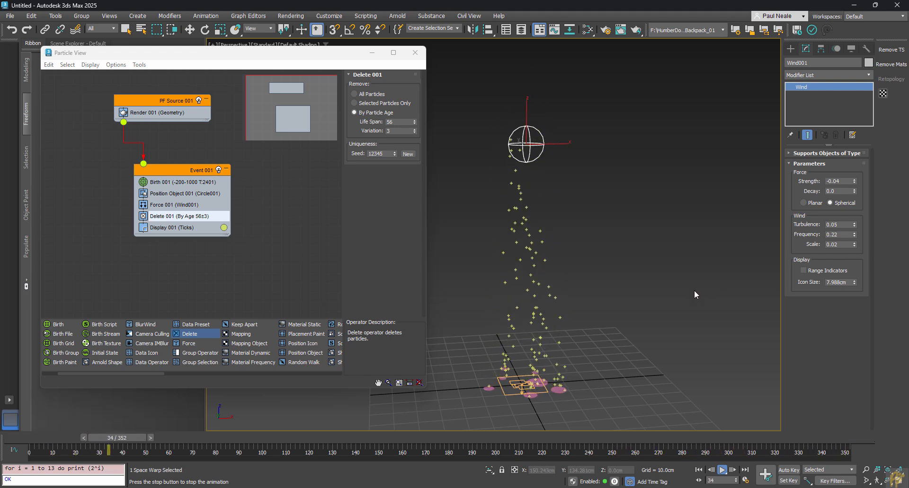
# Step: Fine-tune Wind001 frequency to 0.3 with scale 0.02, then stop playback
pyautogui.click(161, 204)
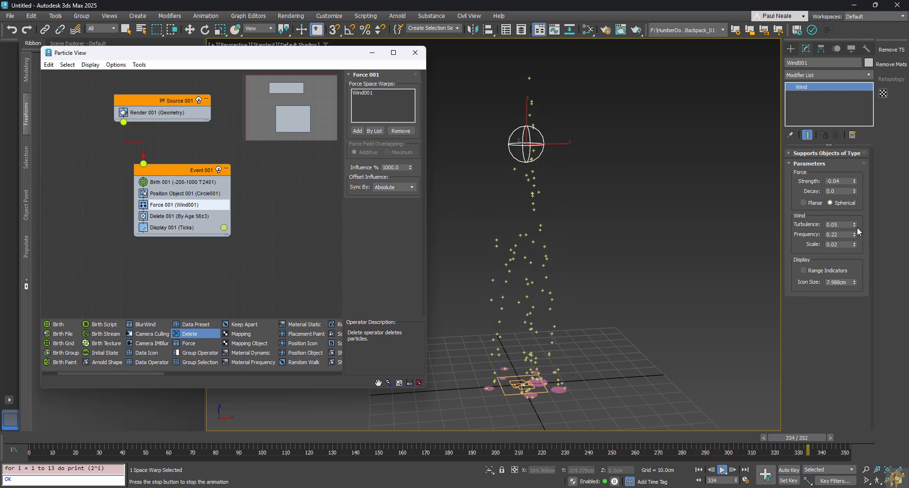
pyautogui.moveTo(855, 234); pyautogui.dragTo(854, 222)
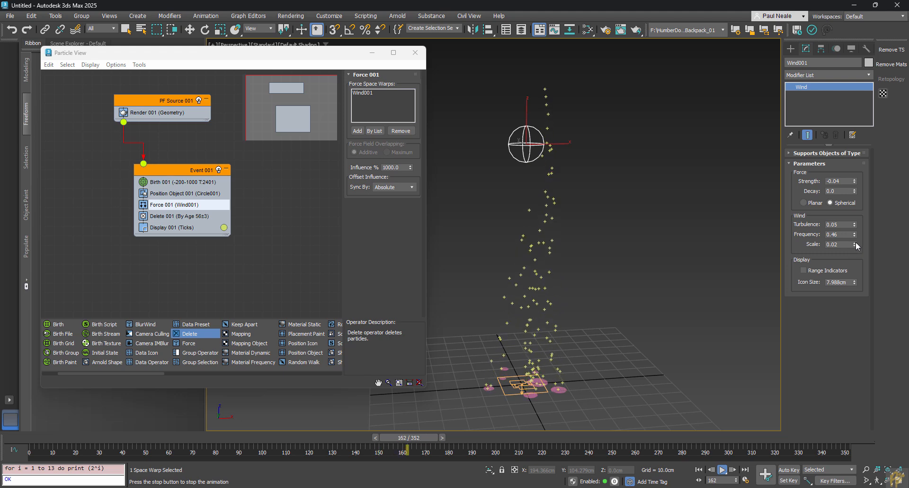
pyautogui.click(855, 243)
pyautogui.click(855, 243)
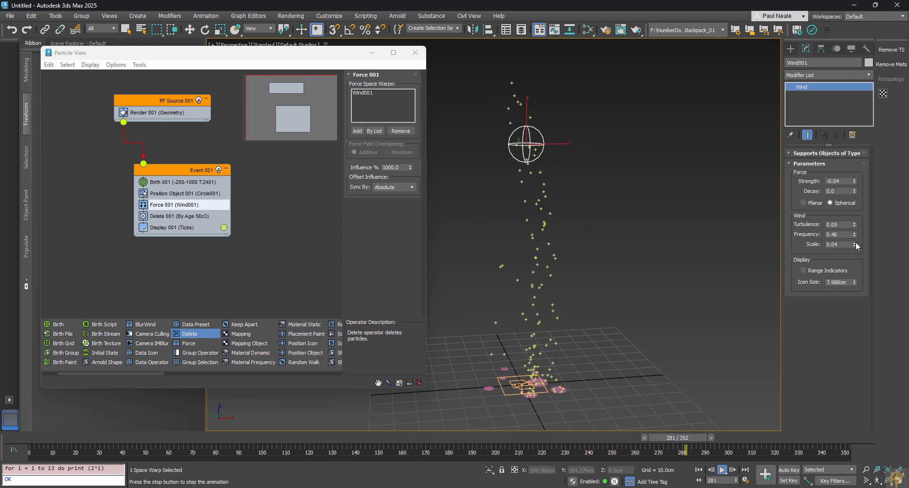
pyautogui.click(854, 246)
pyautogui.click(855, 246)
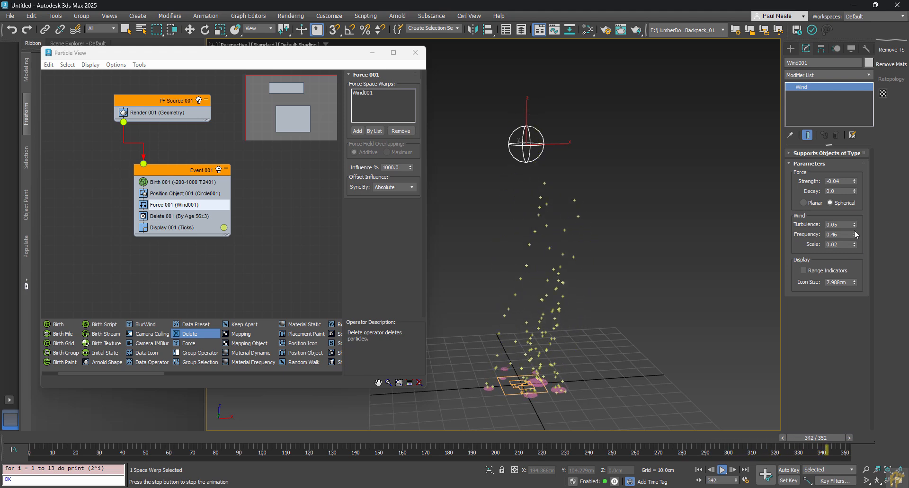
pyautogui.click(855, 237)
pyautogui.click(855, 237)
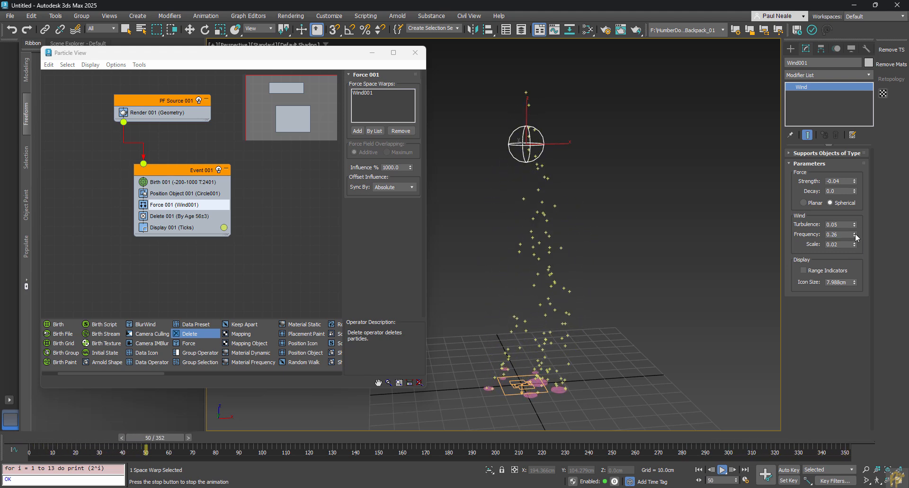
pyautogui.click(855, 233)
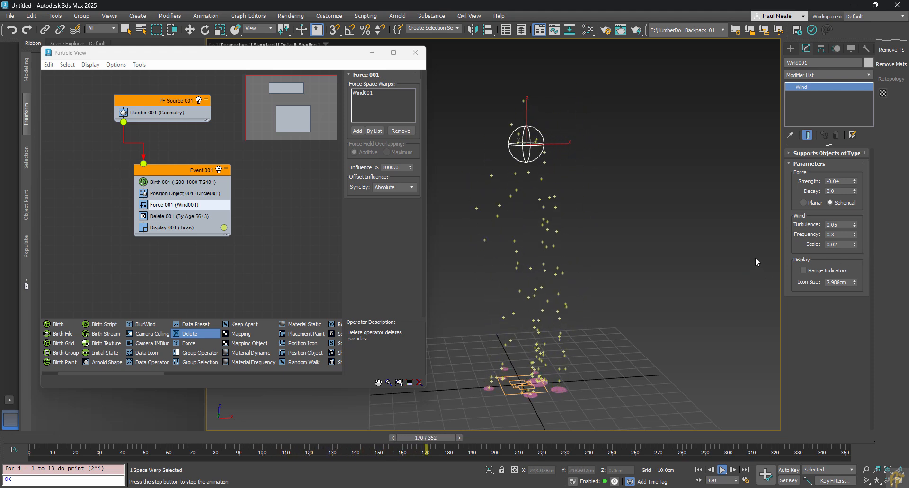
pyautogui.click(66, 441)
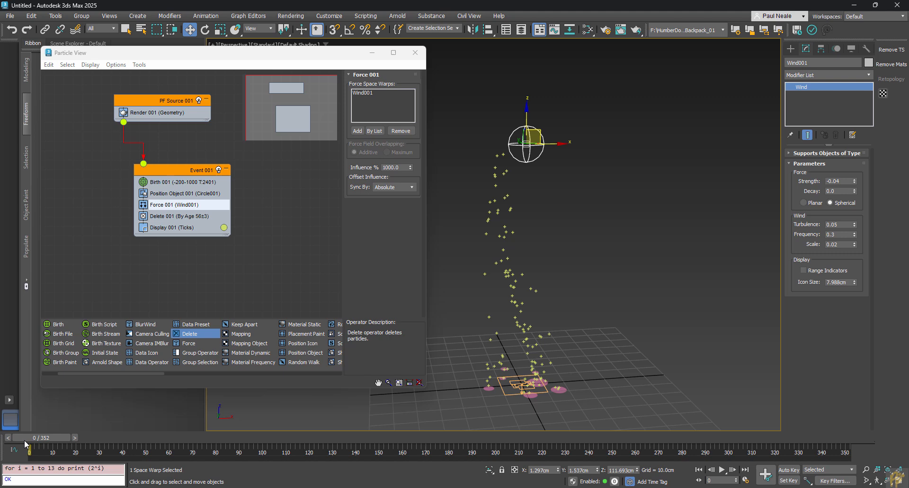
# Step: Set the Display 001 particle colour to pure red
pyautogui.click(166, 227)
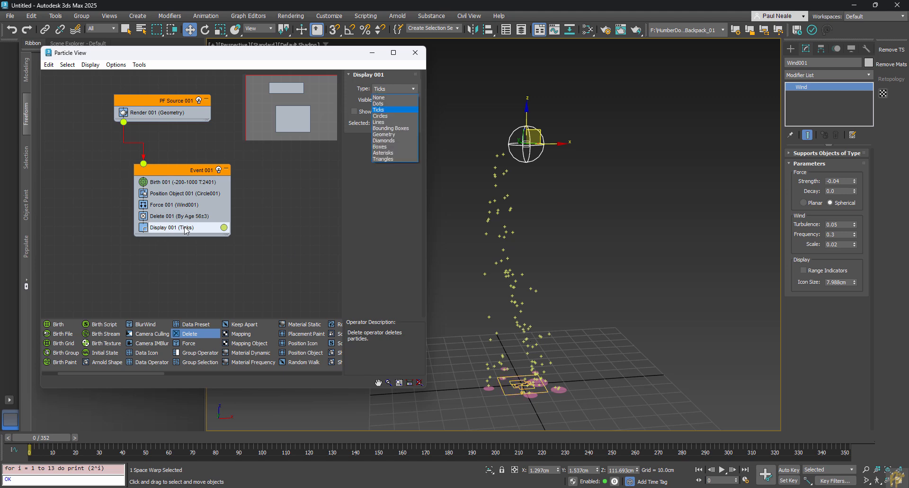
pyautogui.click(225, 228)
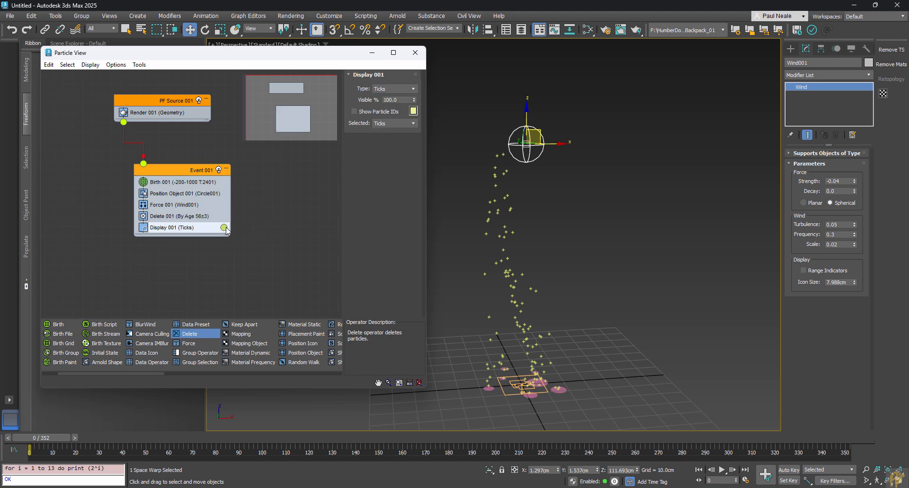
pyautogui.moveTo(63, 157); pyautogui.dragTo(15, 124)
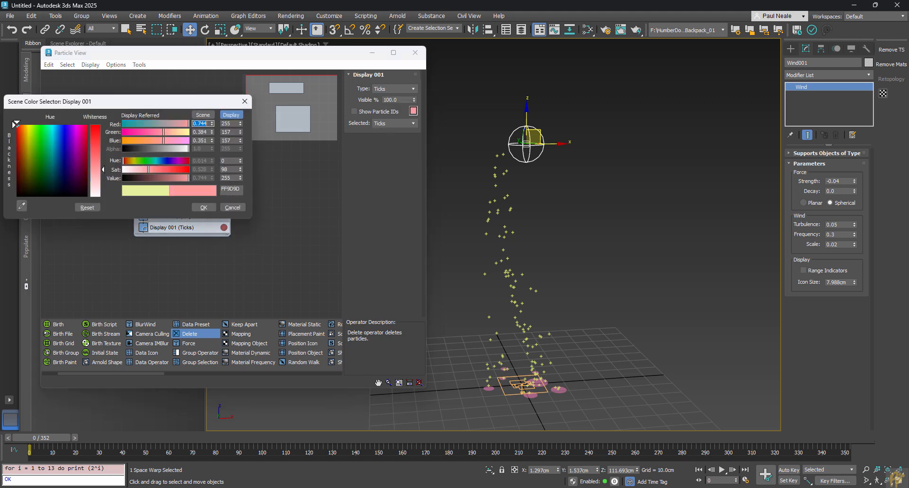
pyautogui.moveTo(98, 138); pyautogui.dragTo(98, 194)
pyautogui.click(205, 209)
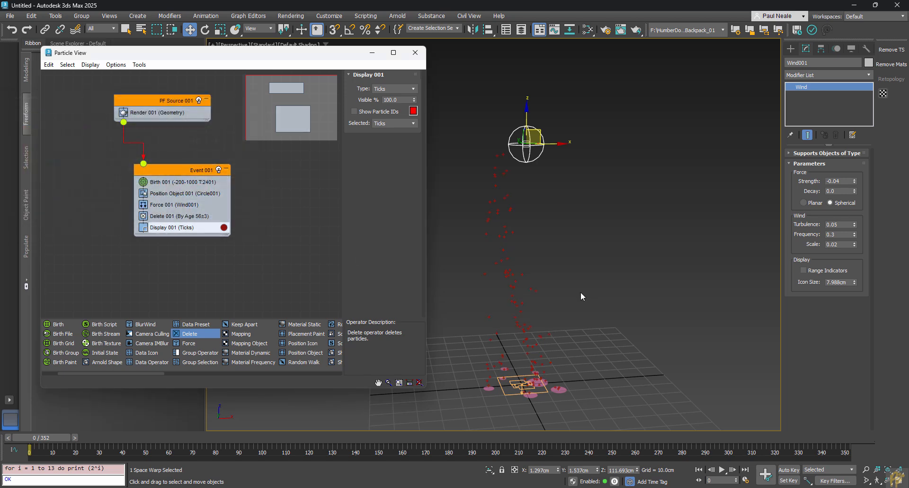
# Step: Change the Display 001 type from Ticks to Geometry
pyautogui.click(414, 89)
pyautogui.click(415, 89)
pyautogui.click(414, 89)
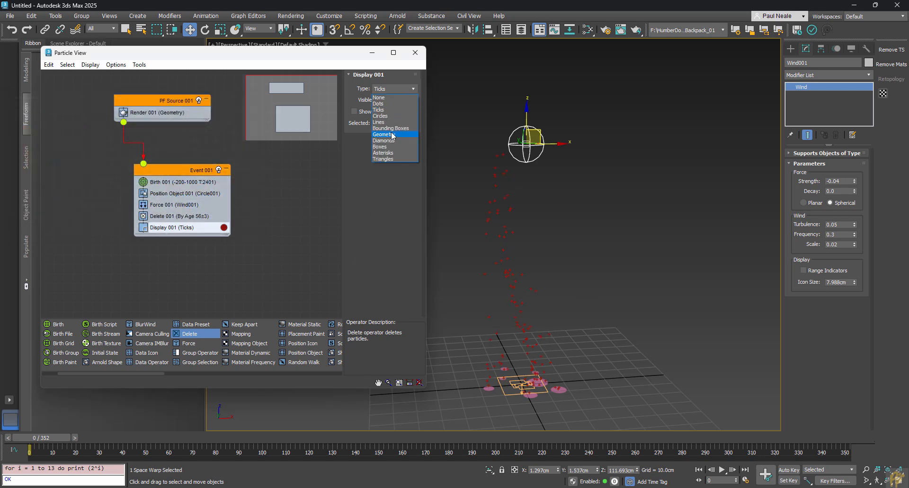
pyautogui.click(392, 135)
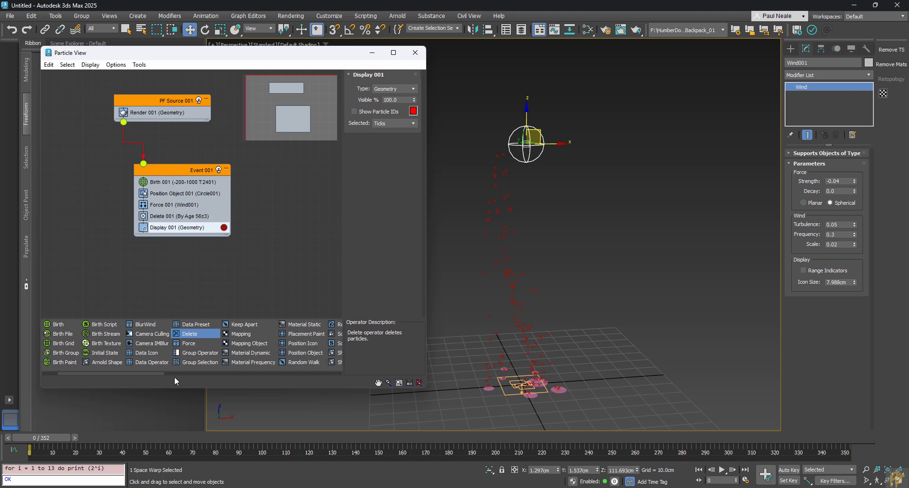
pyautogui.moveTo(149, 373); pyautogui.dragTo(197, 373)
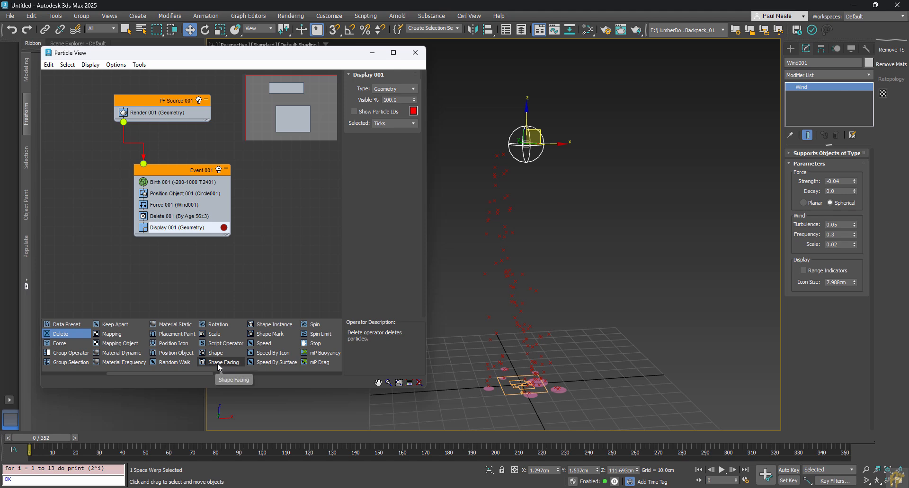
# Step: Add a Shape Facing operator to Event 001 below Delete 001
pyautogui.moveTo(217, 363); pyautogui.dragTo(189, 214)
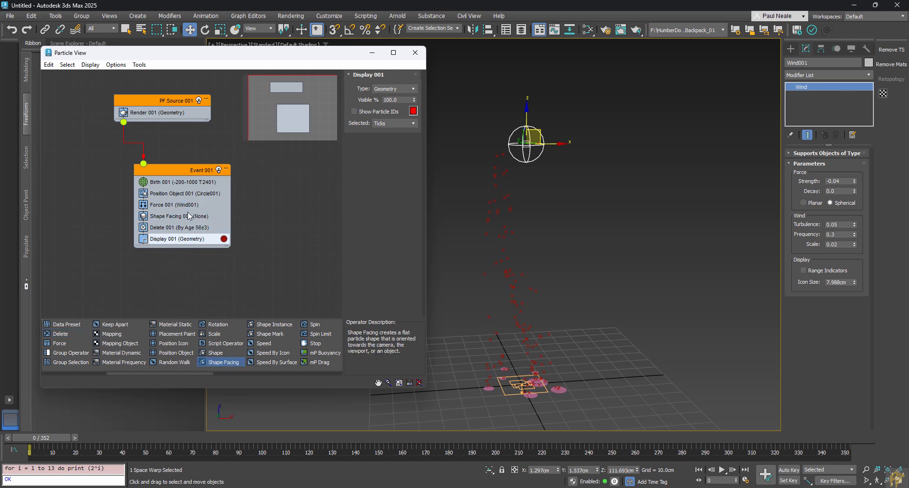
pyautogui.click(161, 220)
pyautogui.moveTo(170, 217); pyautogui.dragTo(169, 241)
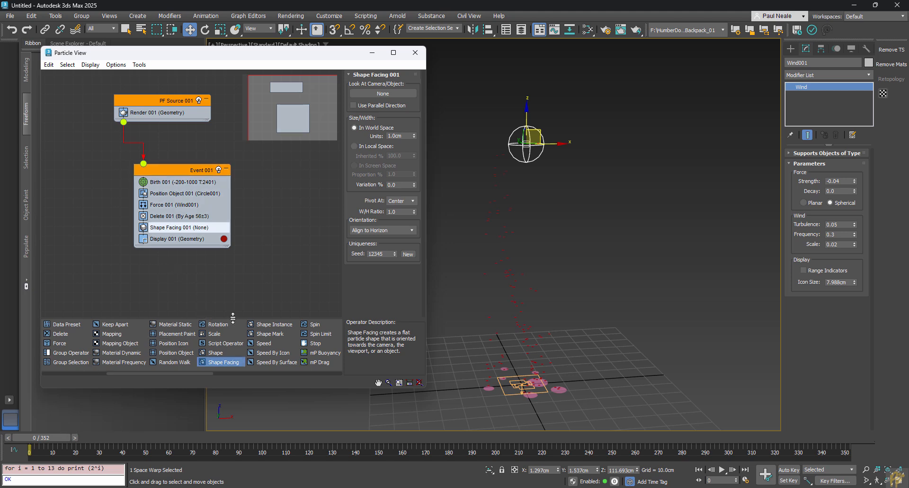
pyautogui.scroll(10, 557, 288)
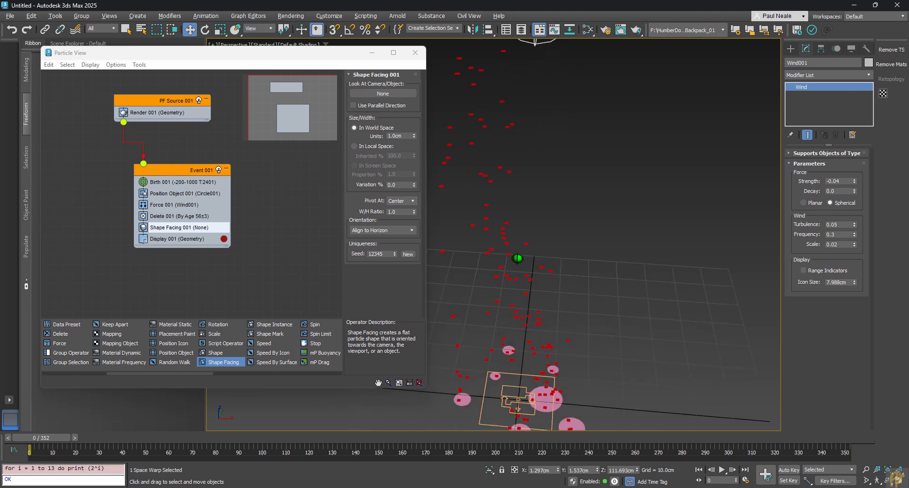
pyautogui.scroll(-10, 539, 266)
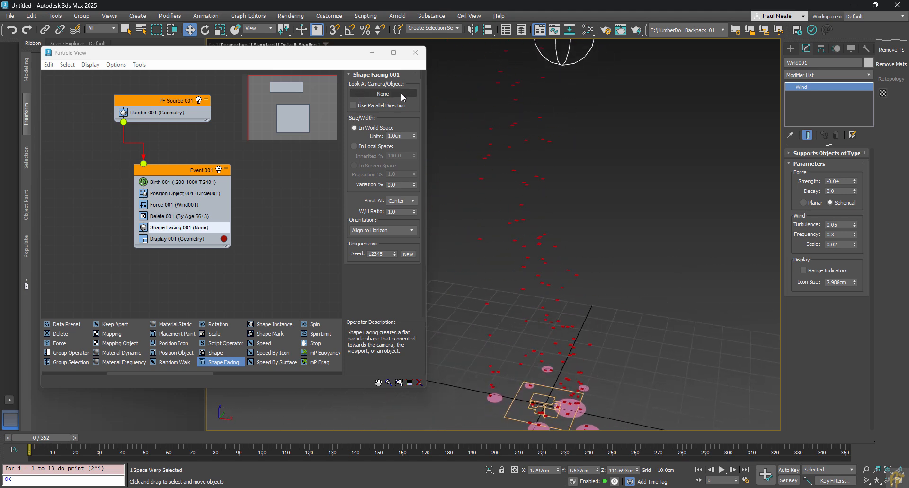
pyautogui.scroll(-5, 626, 272)
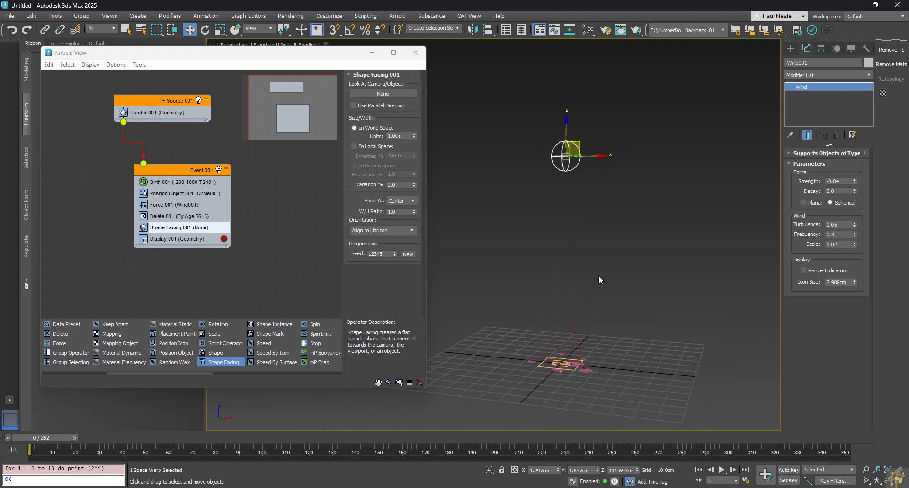
# Step: Create PhysCamera001 from the current view with Ctrl+C, safe frames shown
pyautogui.hotkey('shift', 'f')
pyautogui.moveTo(614, 284); pyautogui.dragTo(565, 297, button='middle')
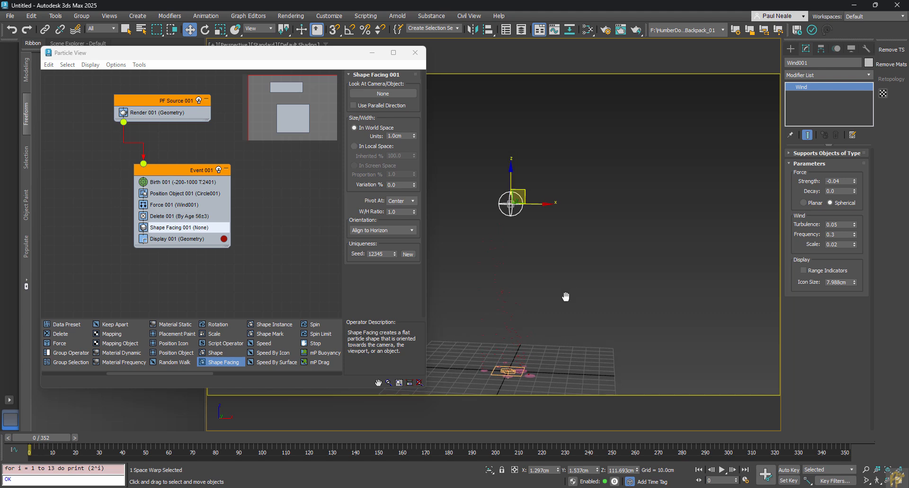
pyautogui.hotkey('ctrl', 'c')
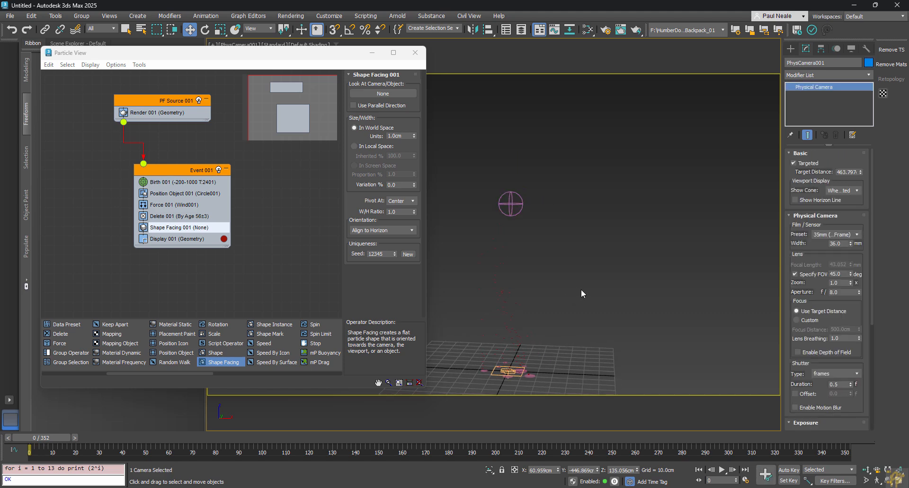
pyautogui.click(581, 290)
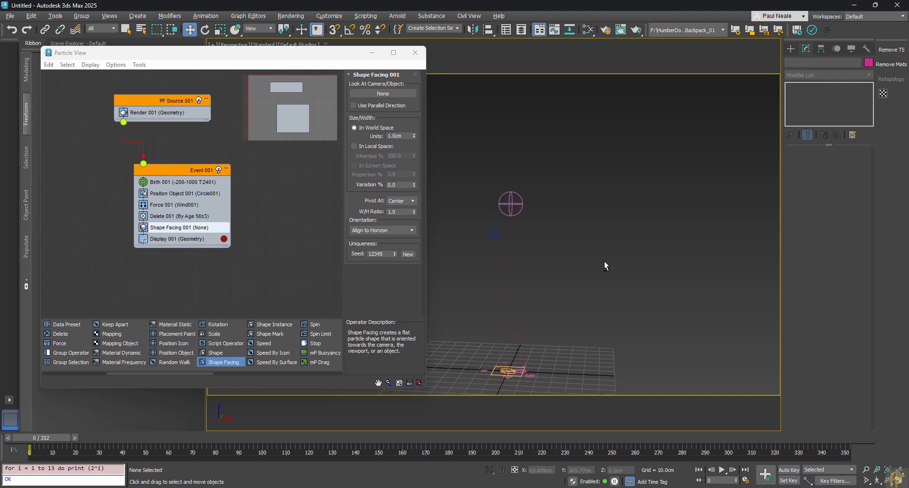
pyautogui.keyDown('alt'); pyautogui.moveTo(604, 261); pyautogui.dragTo(670, 255, button='middle'); pyautogui.keyUp('alt')
pyautogui.keyDown('alt'); pyautogui.moveTo(576, 217); pyautogui.dragTo(673, 306, button='middle'); pyautogui.keyUp('alt')
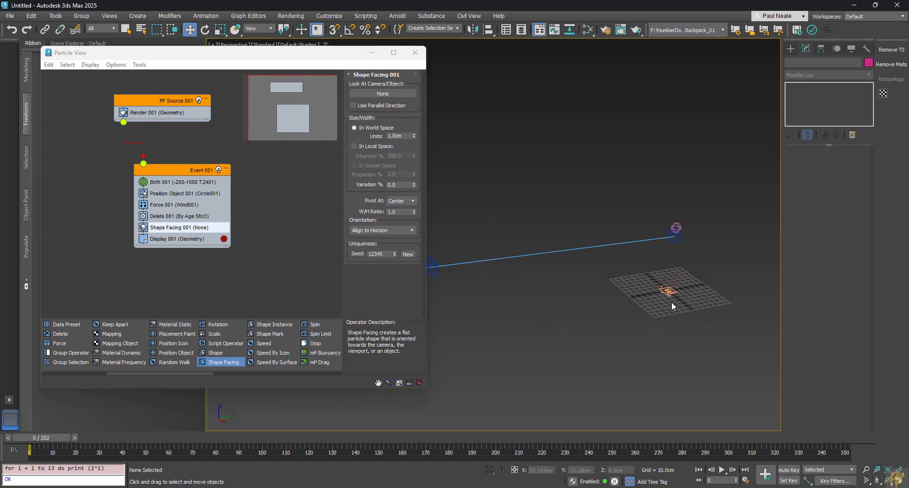
# Step: Set Shape Facing 001 to face PhysCamera001
pyautogui.click(391, 94)
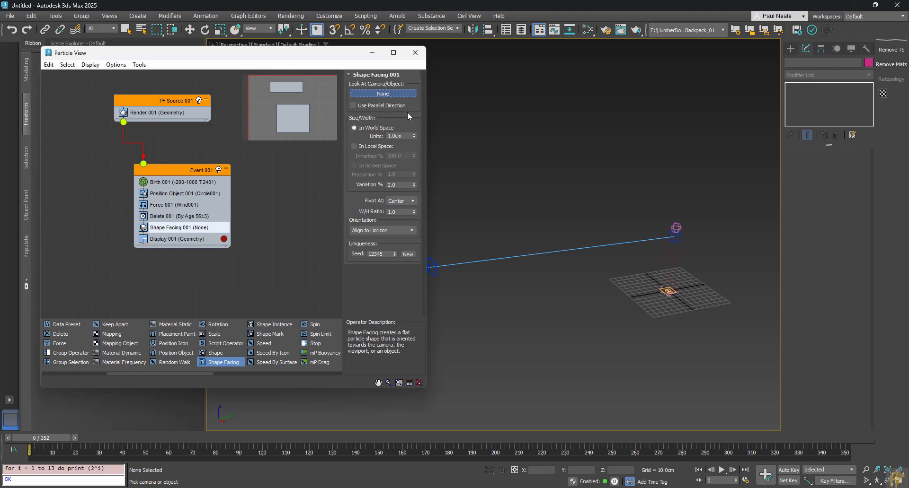
pyautogui.click(432, 266)
pyautogui.scroll(6, 696, 263)
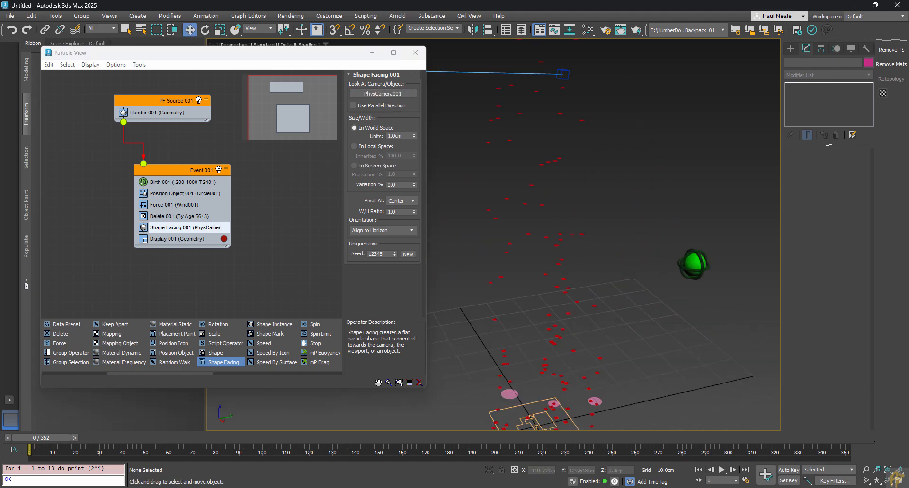
pyautogui.moveTo(696, 264); pyautogui.dragTo(656, 235, button='middle')
# Step: Set the Shape Facing particle size to 10.0cm with 58% variation
pyautogui.moveTo(39, 441); pyautogui.dragTo(145, 440)
pyautogui.moveTo(428, 354)
pyautogui.keyDown('alt'); pyautogui.mouseDown(button='middle')
pyautogui.moveTo(582, 260)
pyautogui.moveTo(573, 249)
pyautogui.moveTo(541, 253)
pyautogui.moveTo(544, 268)
pyautogui.moveTo(558, 257)
pyautogui.mouseUp(button='middle'); pyautogui.keyUp('alt')
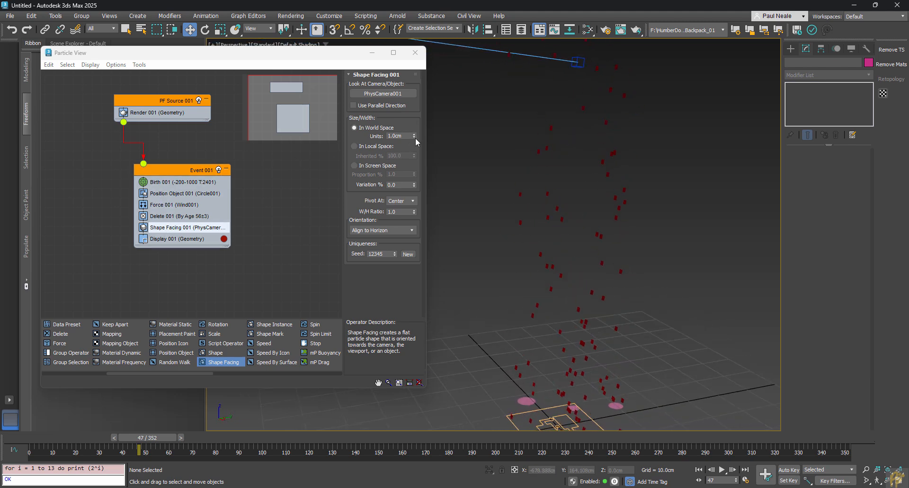
pyautogui.moveTo(415, 138); pyautogui.dragTo(412, 129)
pyautogui.scroll(-3, 502, 189)
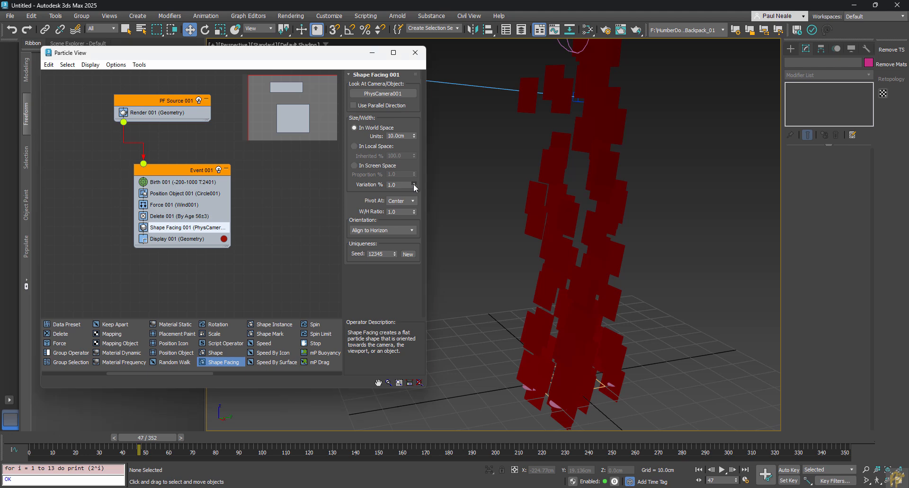
pyautogui.moveTo(414, 186); pyautogui.dragTo(416, 158)
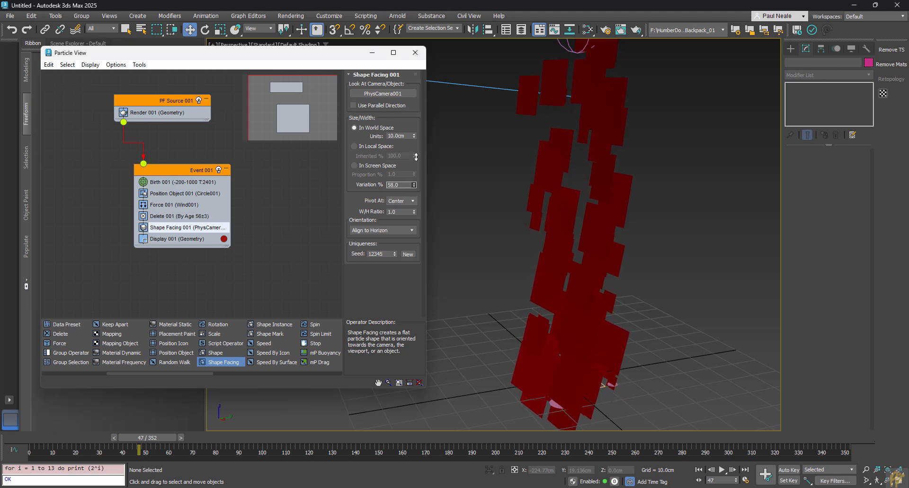
pyautogui.keyDown('alt'); pyautogui.moveTo(620, 237); pyautogui.dragTo(506, 379, button='middle'); pyautogui.keyUp('alt')
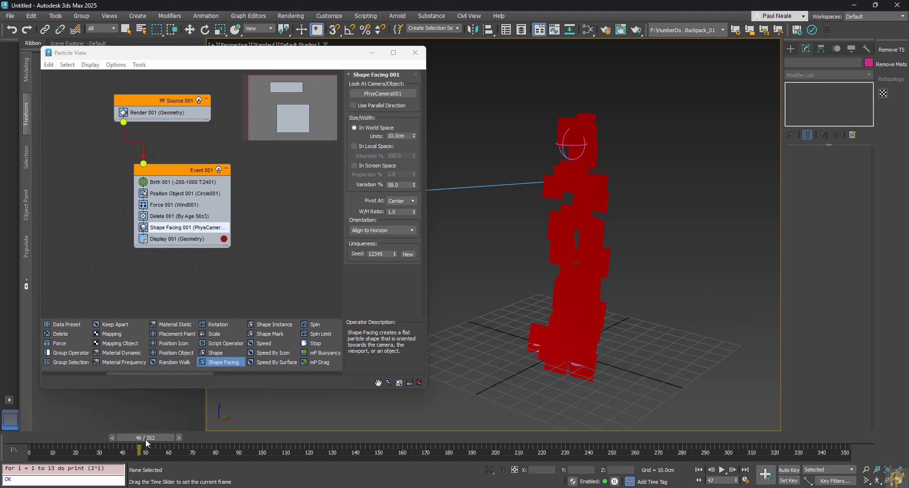
# Step: Replay the animation from frame 0 to check the resized particle column
pyautogui.moveTo(157, 440); pyautogui.dragTo(29, 444)
pyautogui.press('w')
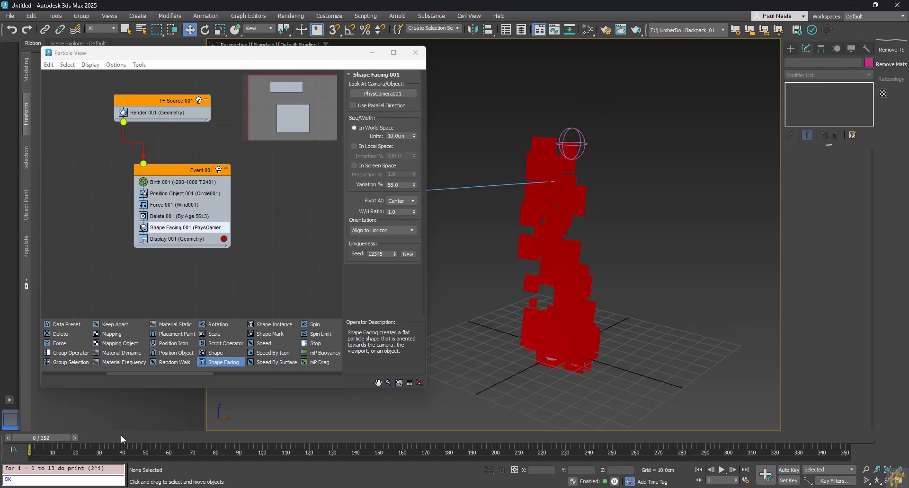
pyautogui.press('/')
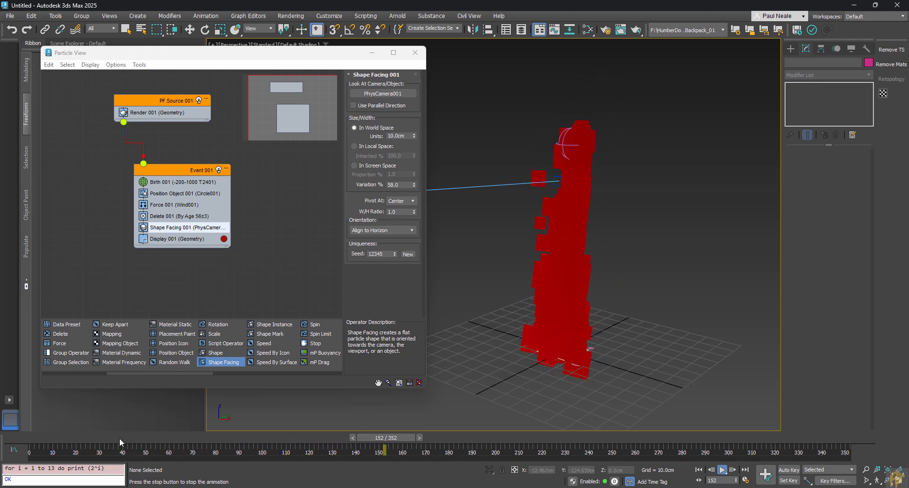
pyautogui.moveTo(407, 438); pyautogui.dragTo(2, 442)
pyautogui.press('w')
pyautogui.keyDown('alt'); pyautogui.moveTo(540, 321); pyautogui.dragTo(542, 327, button='middle'); pyautogui.keyUp('alt')
# Step: Raise the Birth 001 rate to 160 for a denser fire column
pyautogui.click(182, 182)
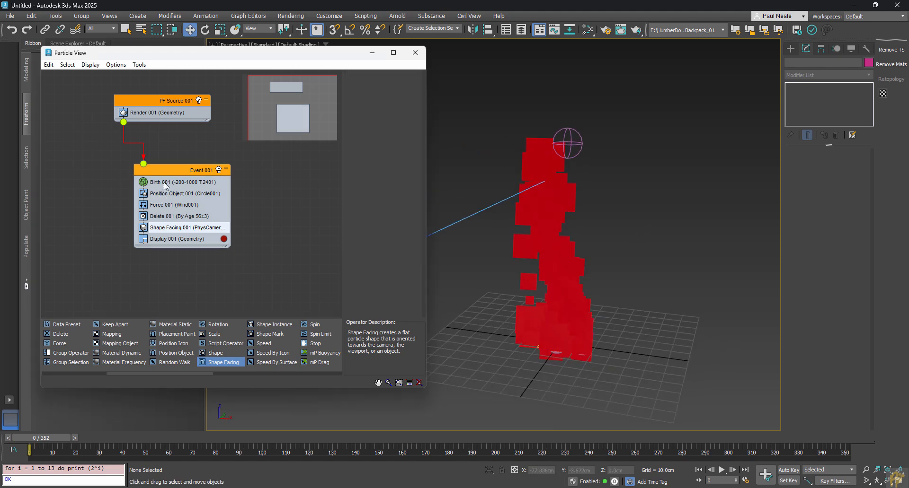
pyautogui.moveTo(413, 120); pyautogui.dragTo(419, 69)
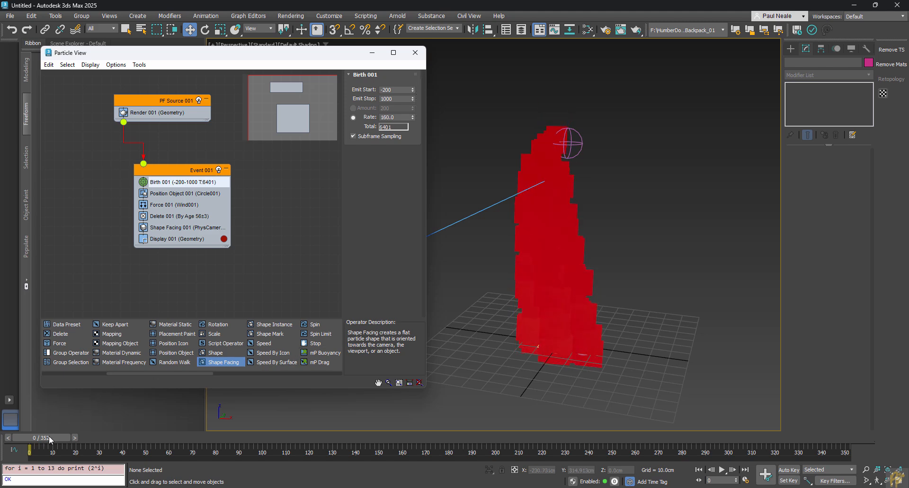
pyautogui.moveTo(50, 438); pyautogui.dragTo(113, 438)
pyautogui.keyDown('alt'); pyautogui.moveTo(521, 392); pyautogui.dragTo(644, 273, button='middle'); pyautogui.keyUp('alt')
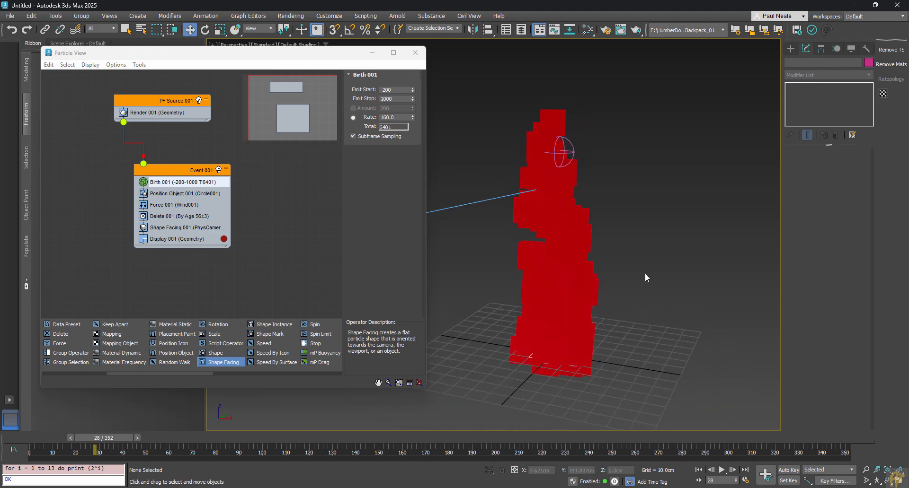
pyautogui.rightClick(645, 275)
pyautogui.press('Escape')
# Step: Open the Slate Material Editor with M and create a Physical Material node
pyautogui.press('m')
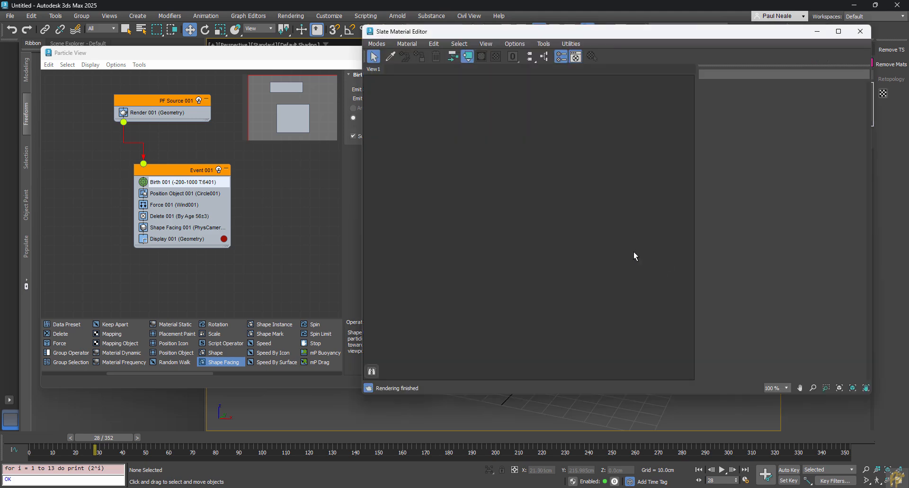
pyautogui.moveTo(622, 36); pyautogui.dragTo(339, 82)
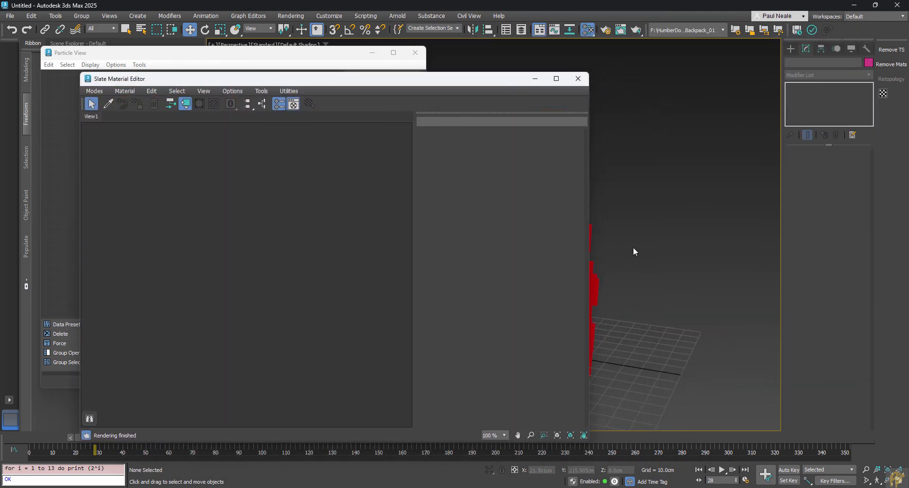
pyautogui.moveTo(712, 256); pyautogui.dragTo(732, 259, button='middle')
pyautogui.rightClick(232, 175)
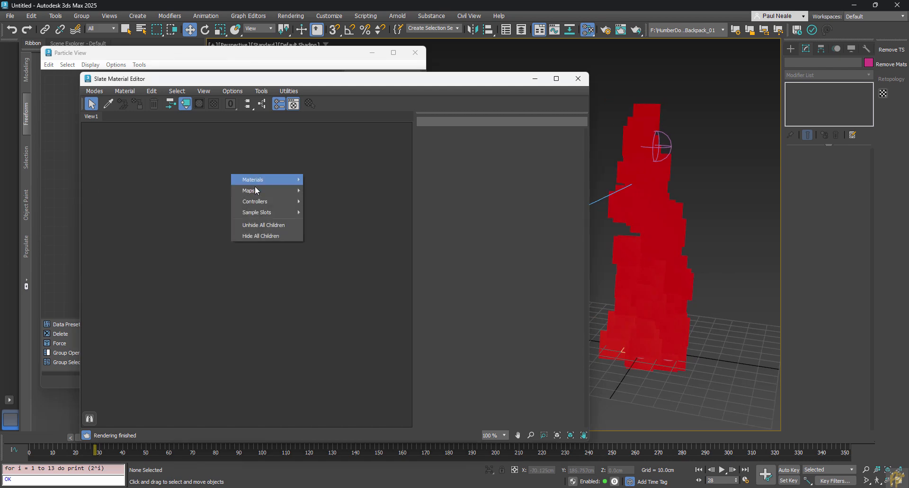
pyautogui.moveTo(257, 181)
pyautogui.moveTo(323, 179)
pyautogui.click(384, 180)
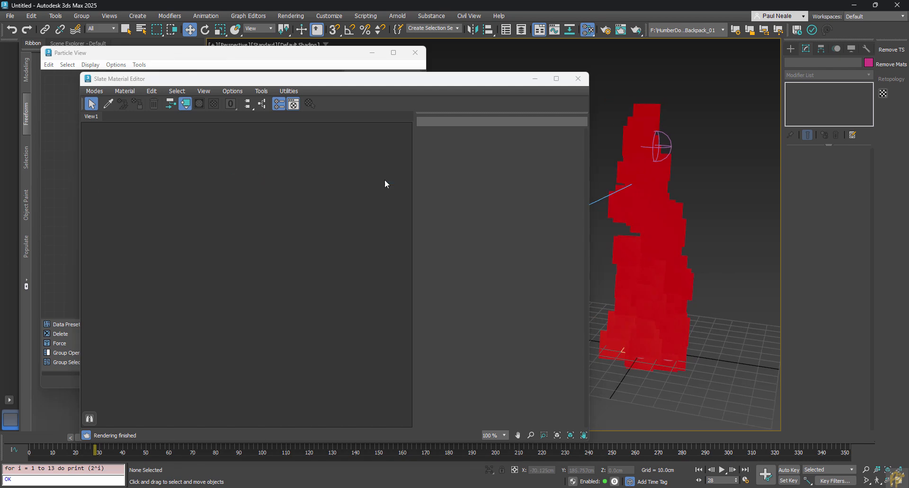
# Step: Arrange the Material #25 node and editor so Particle View sits alongside
pyautogui.moveTo(276, 189); pyautogui.dragTo(366, 189)
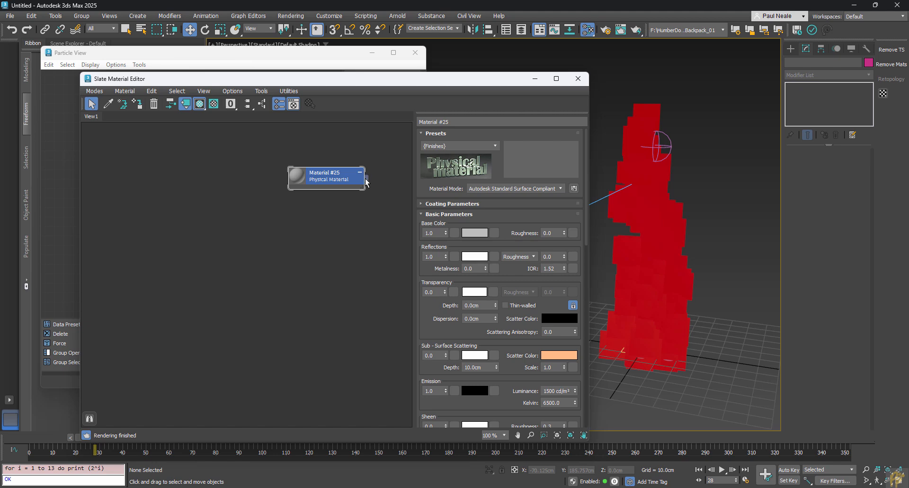
pyautogui.moveTo(628, 246); pyautogui.dragTo(629, 245)
pyautogui.moveTo(366, 179); pyautogui.dragTo(365, 261)
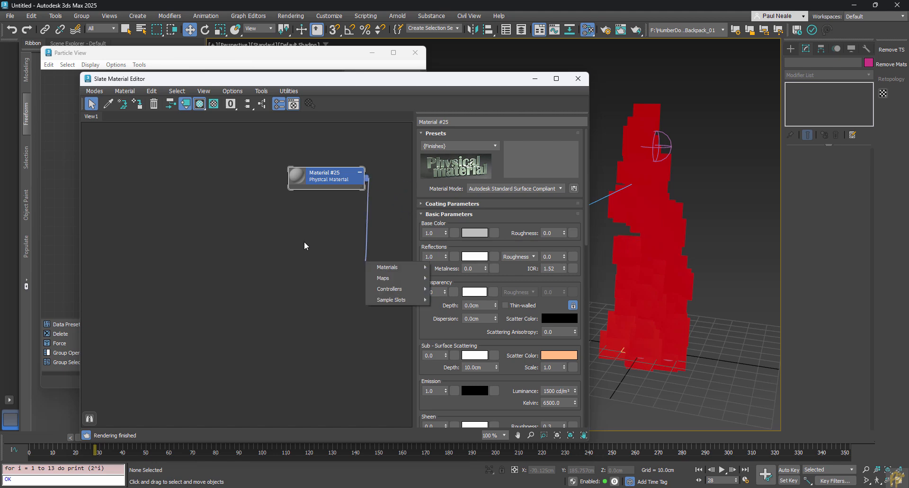
pyautogui.click(304, 239)
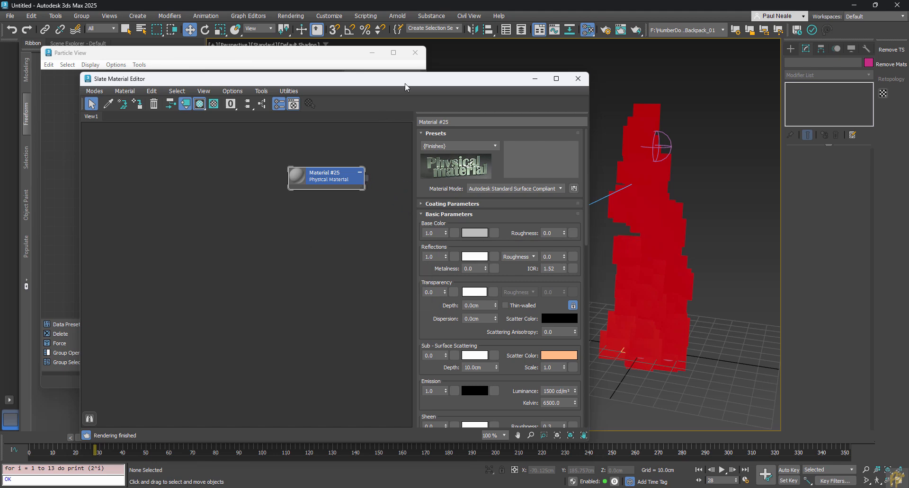
pyautogui.moveTo(405, 87); pyautogui.dragTo(677, 85)
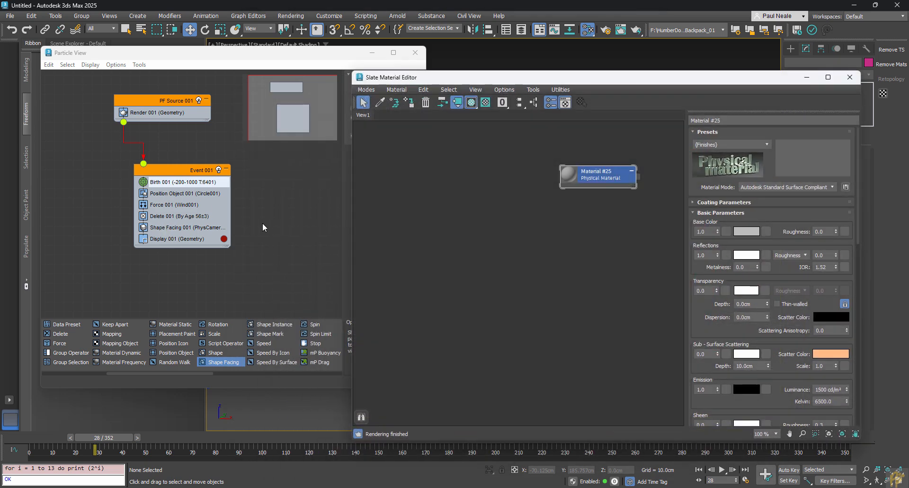
pyautogui.click(249, 199)
pyautogui.moveTo(204, 232); pyautogui.dragTo(186, 210, button='middle')
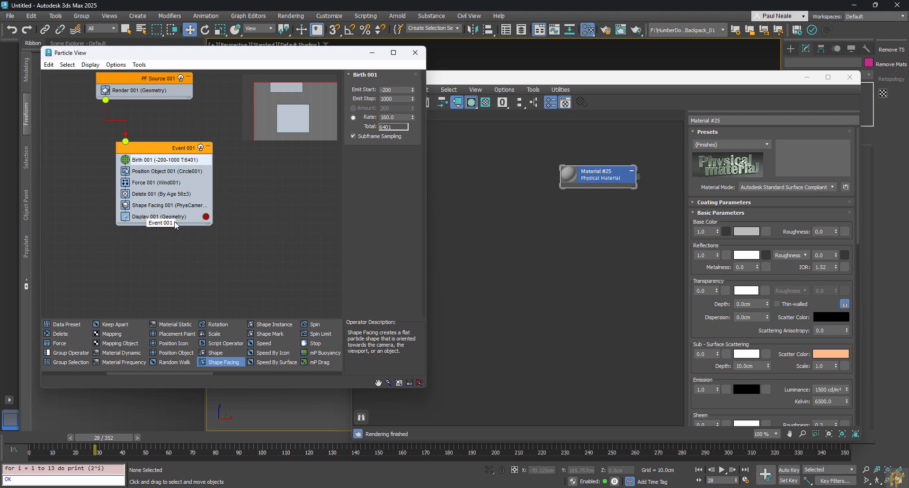
pyautogui.moveTo(192, 373)
pyautogui.mouseDown()
pyautogui.moveTo(217, 373)
pyautogui.moveTo(205, 373)
pyautogui.mouseUp()
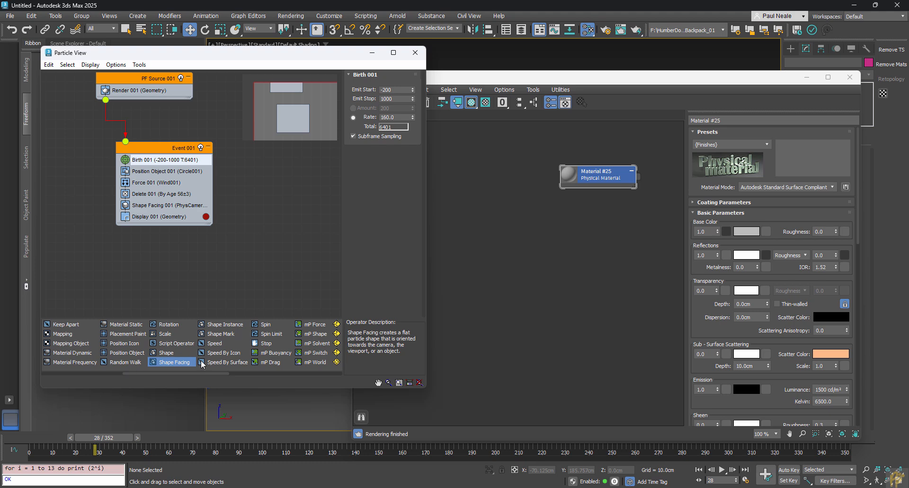
# Step: Add a Material Static operator and assign Material #25 to it as an instance
pyautogui.moveTo(124, 324); pyautogui.dragTo(157, 223)
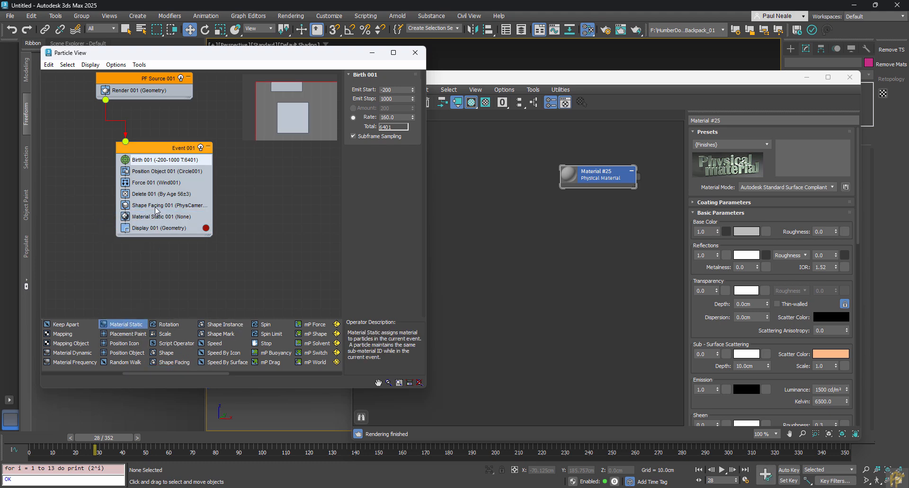
pyautogui.click(160, 218)
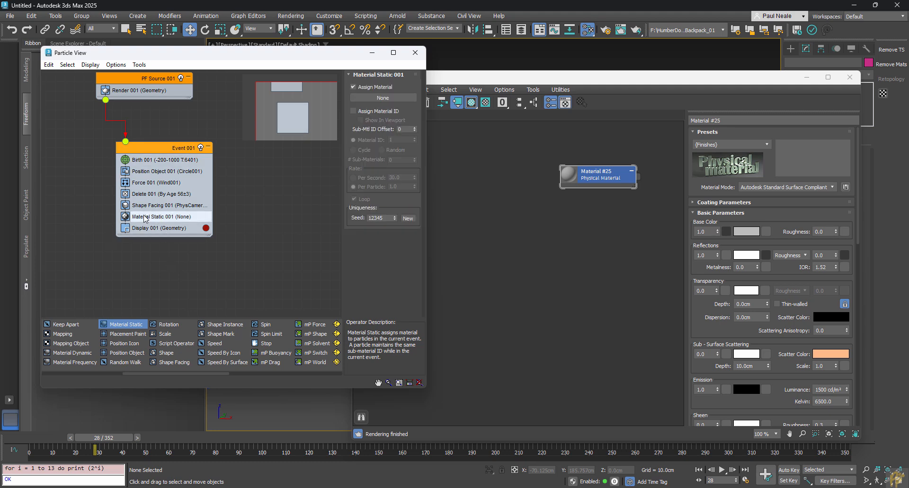
pyautogui.moveTo(636, 177); pyautogui.dragTo(450, 197)
pyautogui.click(402, 175)
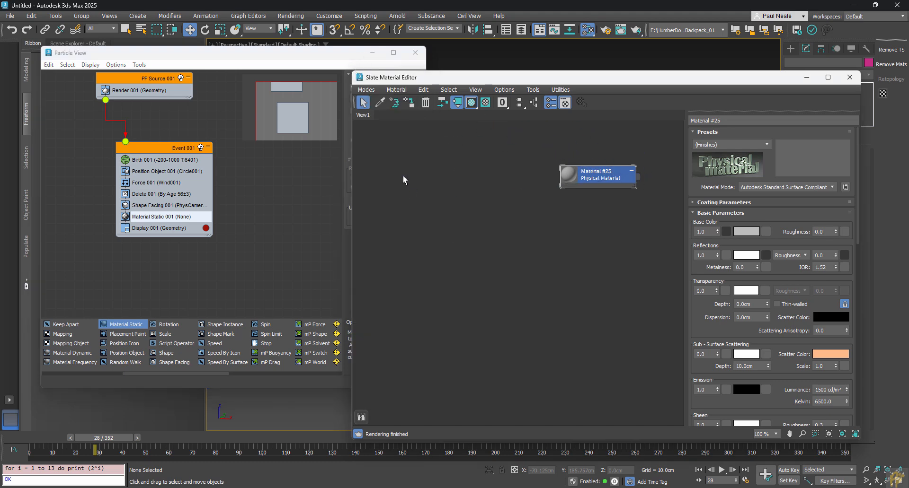
pyautogui.moveTo(462, 78); pyautogui.dragTo(503, 77)
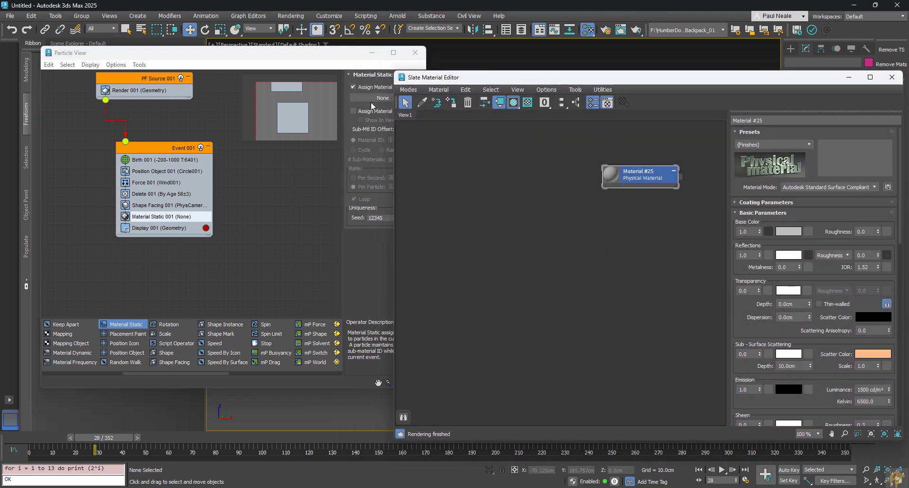
pyautogui.moveTo(682, 183); pyautogui.dragTo(374, 97)
pyautogui.click(212, 250)
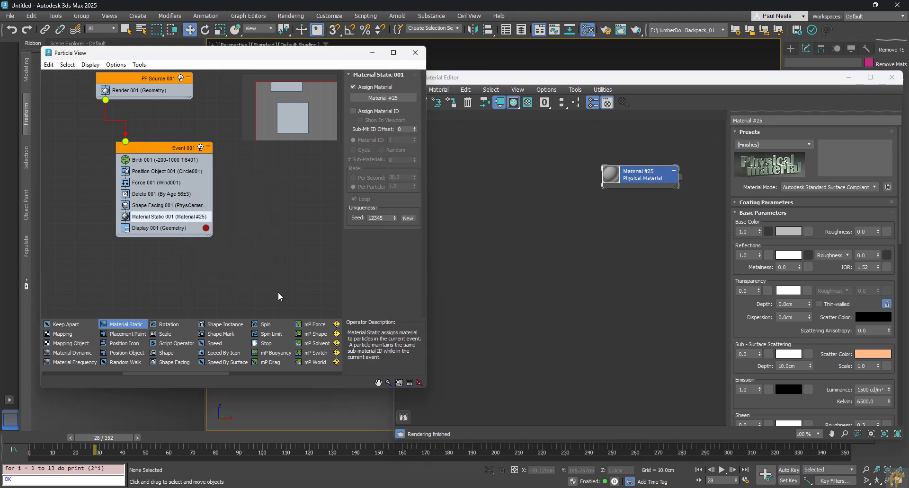
# Step: Rename Material #25 to 'Fire'
pyautogui.click(767, 121)
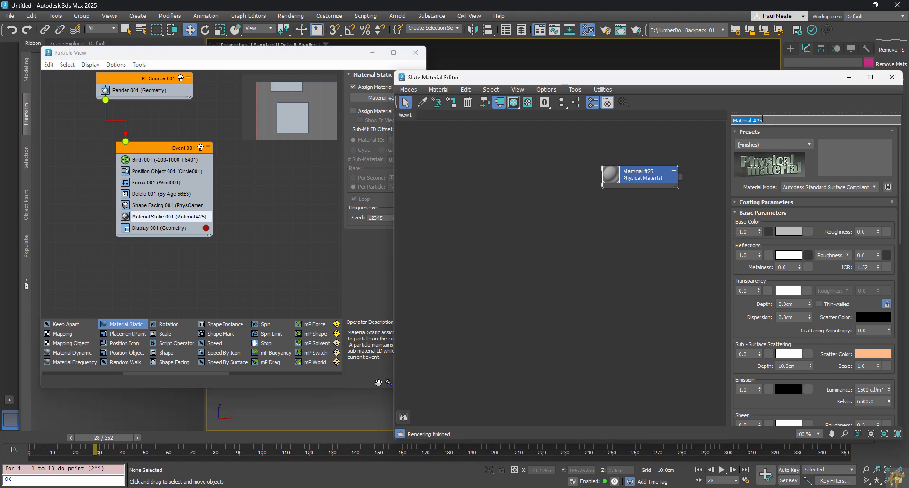
pyautogui.write('Fire')
pyautogui.press('Return')
pyautogui.click(542, 286)
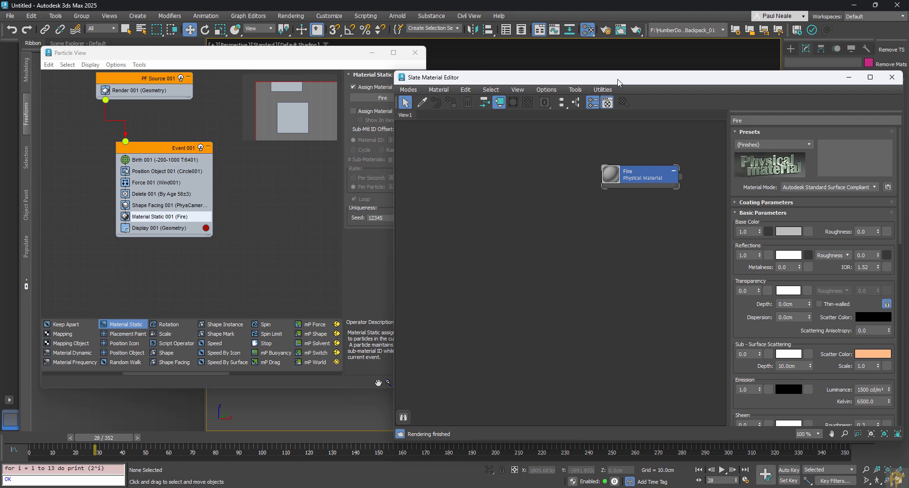
pyautogui.moveTo(618, 83); pyautogui.dragTo(277, 76)
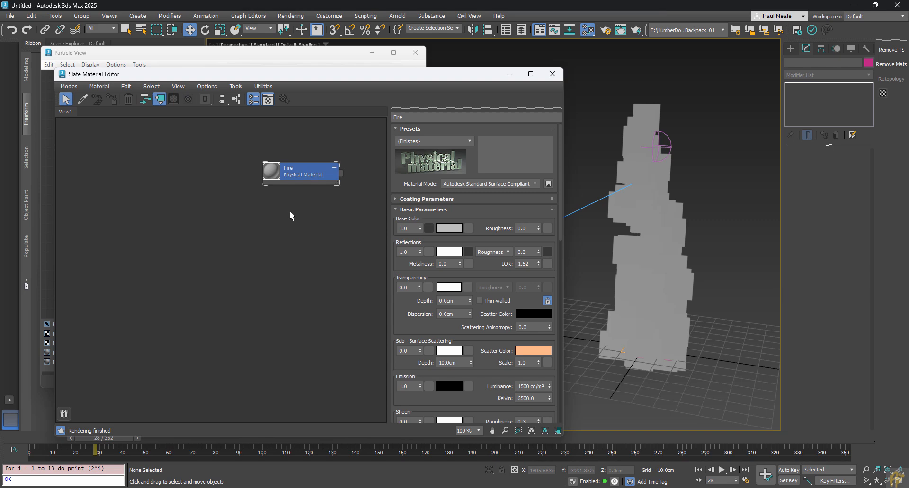
# Step: Create a Composite map node next to the Fire material in the Slate editor
pyautogui.moveTo(290, 216); pyautogui.dragTo(288, 238, button='middle')
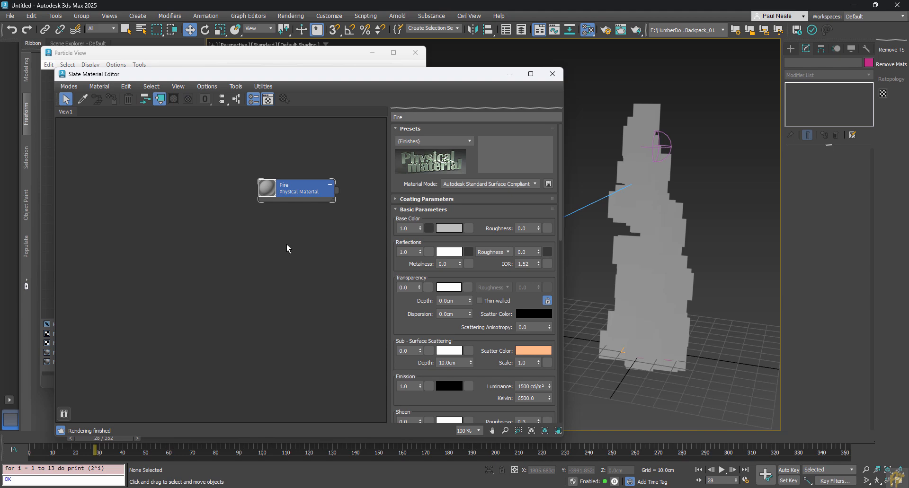
pyautogui.moveTo(297, 192); pyautogui.dragTo(325, 220)
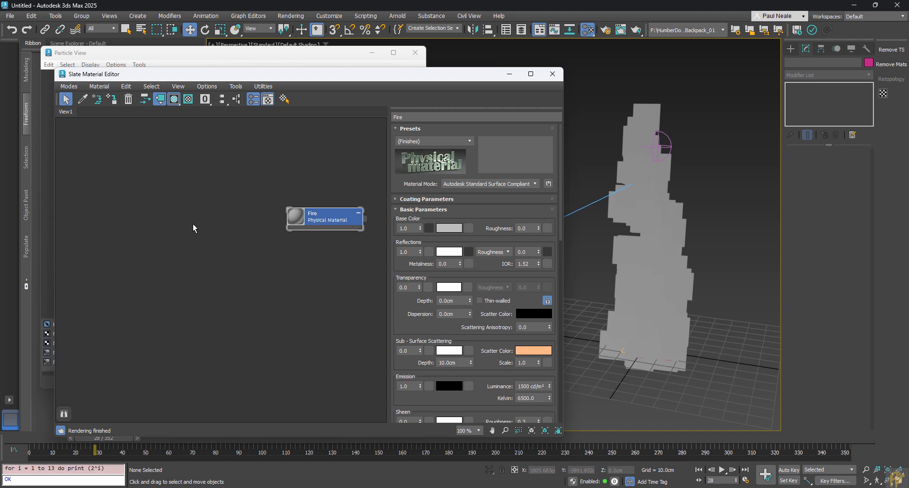
pyautogui.rightClick(142, 221)
pyautogui.moveTo(178, 237)
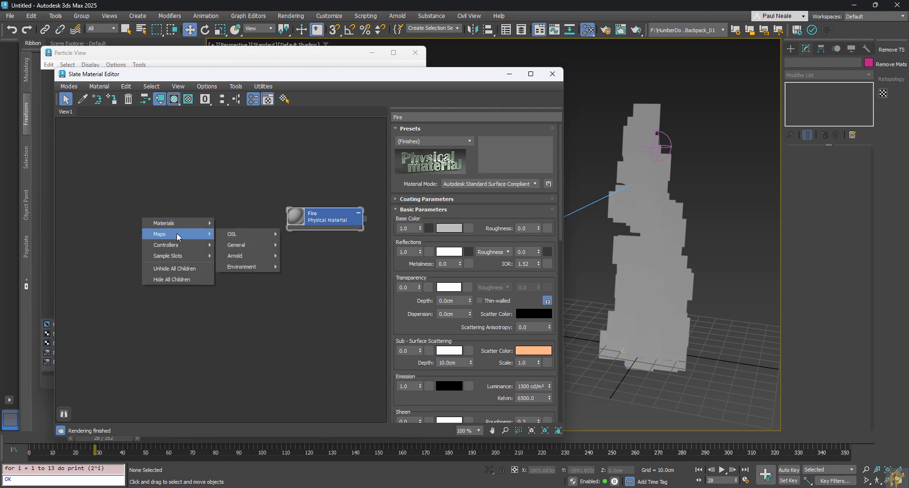
pyautogui.moveTo(276, 245)
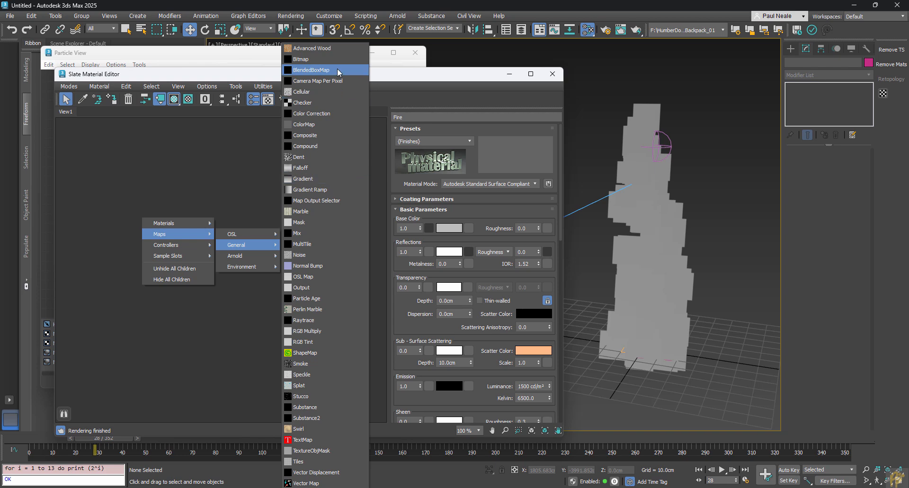
pyautogui.click(329, 136)
pyautogui.moveTo(157, 227); pyautogui.dragTo(195, 217)
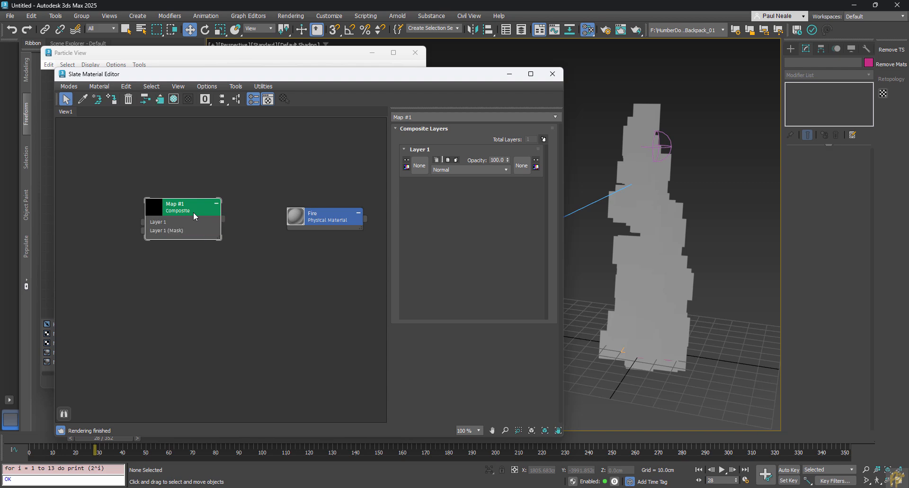
pyautogui.moveTo(182, 208); pyautogui.dragTo(191, 205)
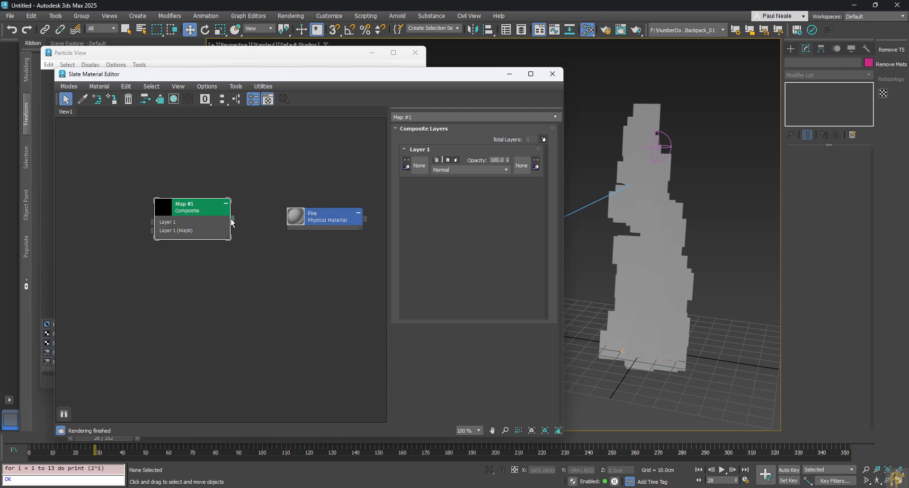
# Step: Wire the Composite into Fire's Cutout (Opacity) Map and add a Gradient Ramp to Layer 1
pyautogui.moveTo(232, 221); pyautogui.dragTo(305, 219)
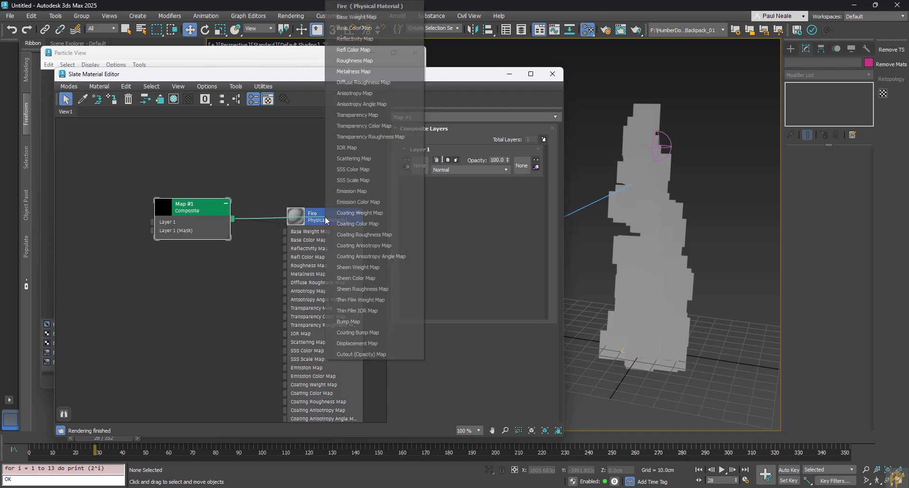
pyautogui.click(361, 355)
pyautogui.moveTo(202, 224); pyautogui.dragTo(88, 237)
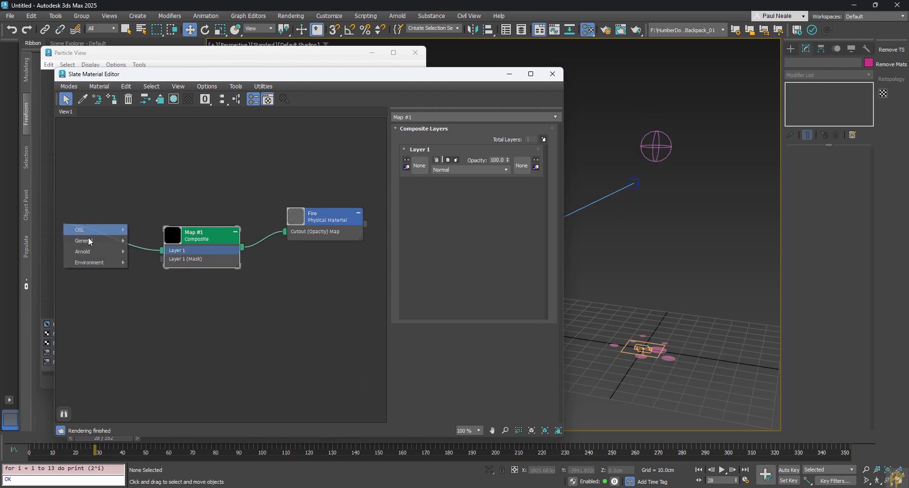
pyautogui.moveTo(107, 234)
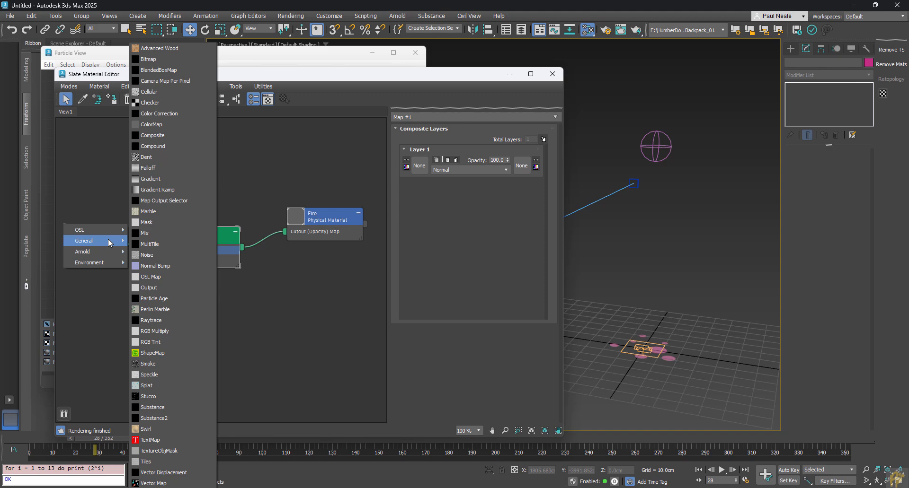
pyautogui.click(176, 193)
# Step: Set the Gradient Ramp's gradient type to Radial
pyautogui.moveTo(84, 225); pyautogui.dragTo(124, 220, button='middle')
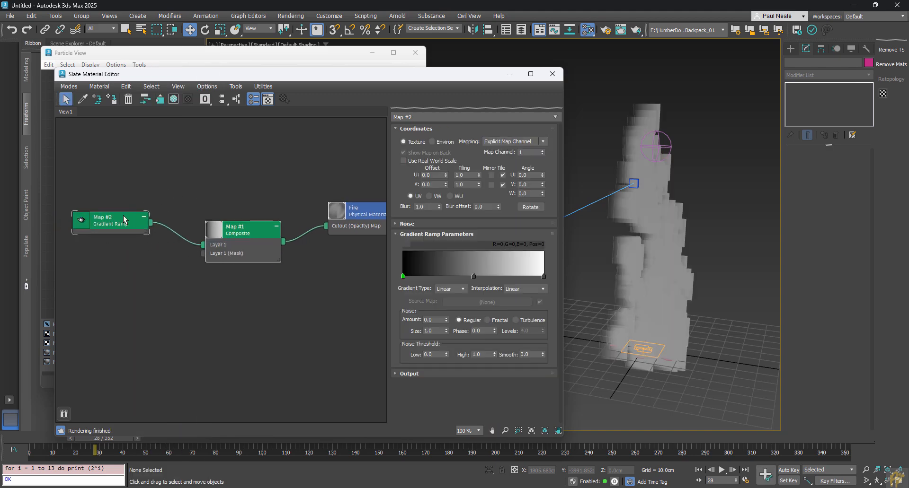
pyautogui.moveTo(124, 219); pyautogui.dragTo(134, 239)
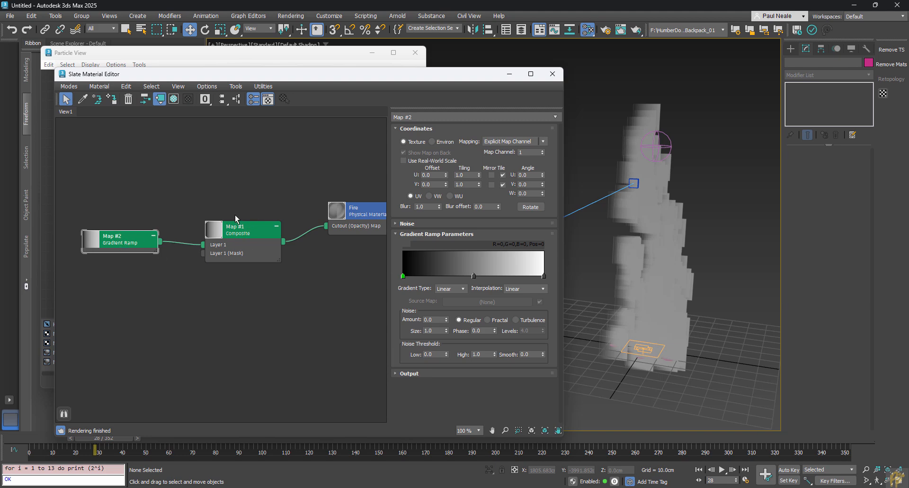
pyautogui.click(461, 290)
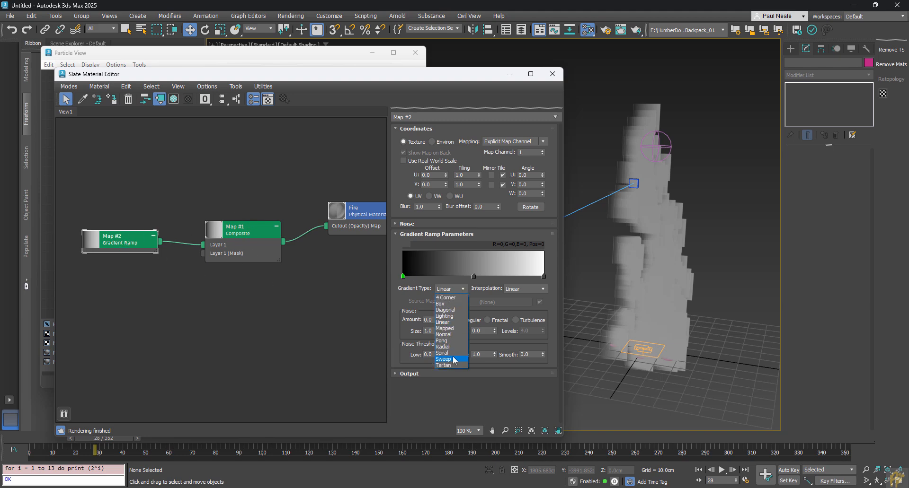
pyautogui.click(453, 351)
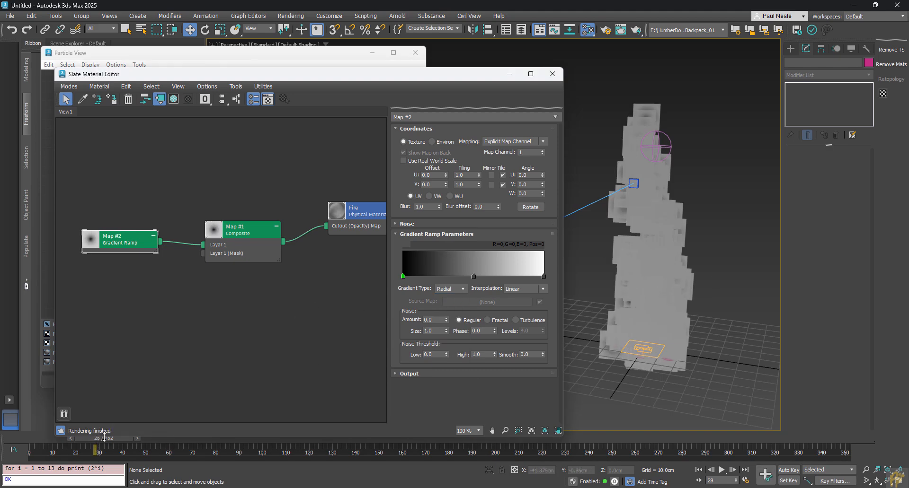
# Step: Remove the middle flag so the ramp fades from a white start to a black end
pyautogui.moveTo(104, 436); pyautogui.dragTo(60, 439)
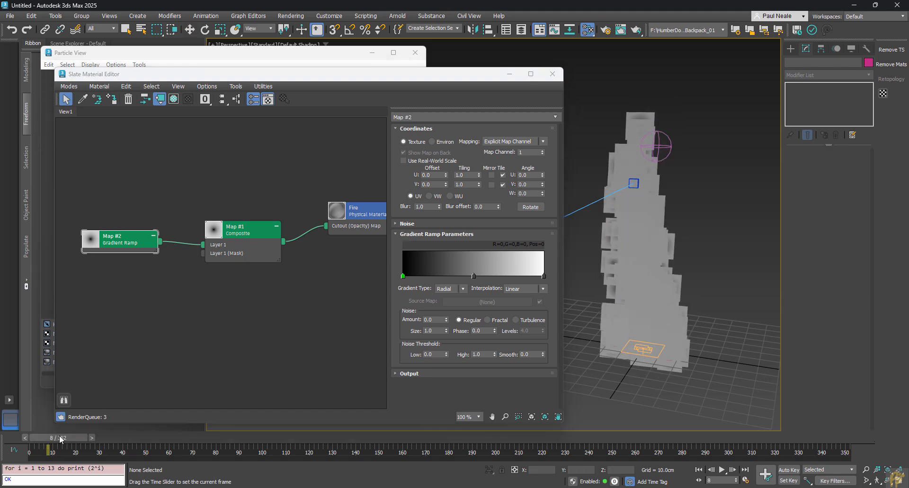
pyautogui.press('w')
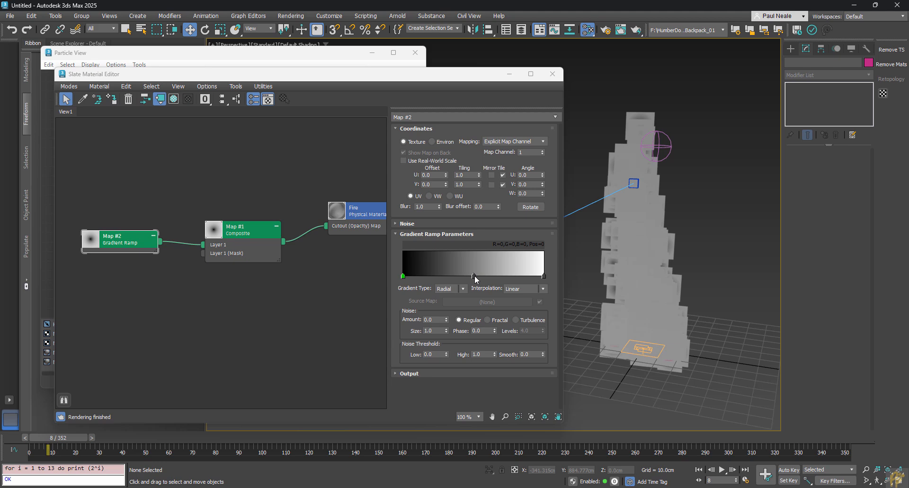
pyautogui.moveTo(475, 276); pyautogui.dragTo(549, 286)
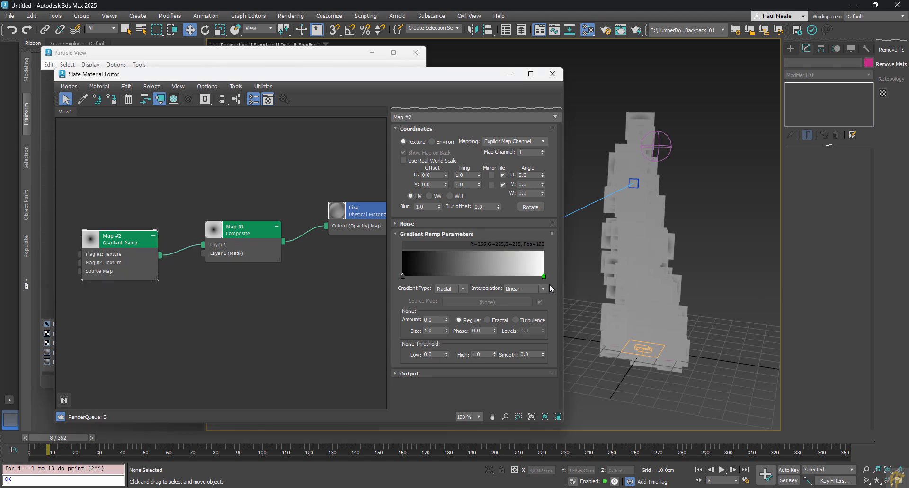
pyautogui.doubleClick(543, 276)
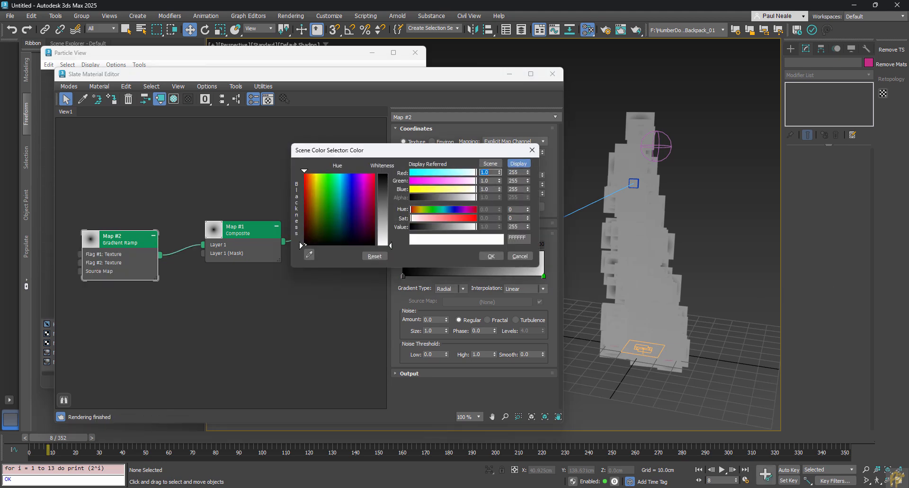
pyautogui.moveTo(390, 245)
pyautogui.mouseDown()
pyautogui.moveTo(390, 173)
pyautogui.moveTo(386, 246)
pyautogui.mouseUp()
pyautogui.click(402, 276)
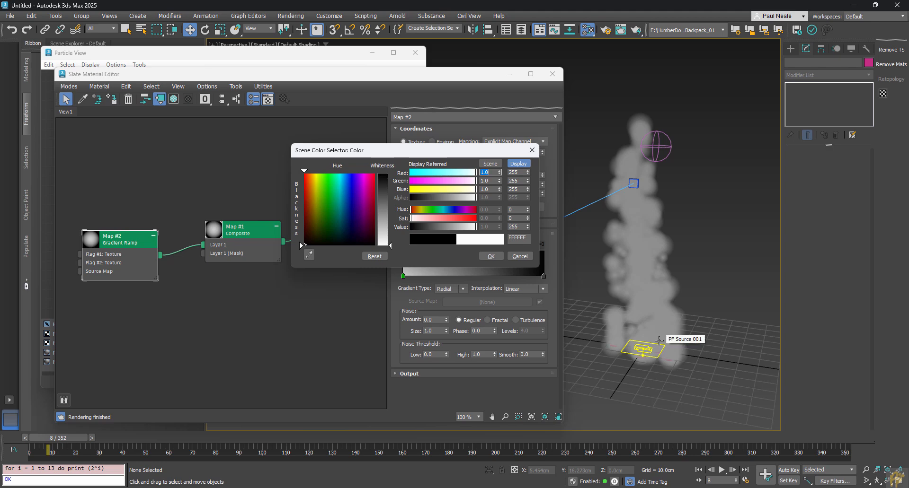
pyautogui.click(493, 258)
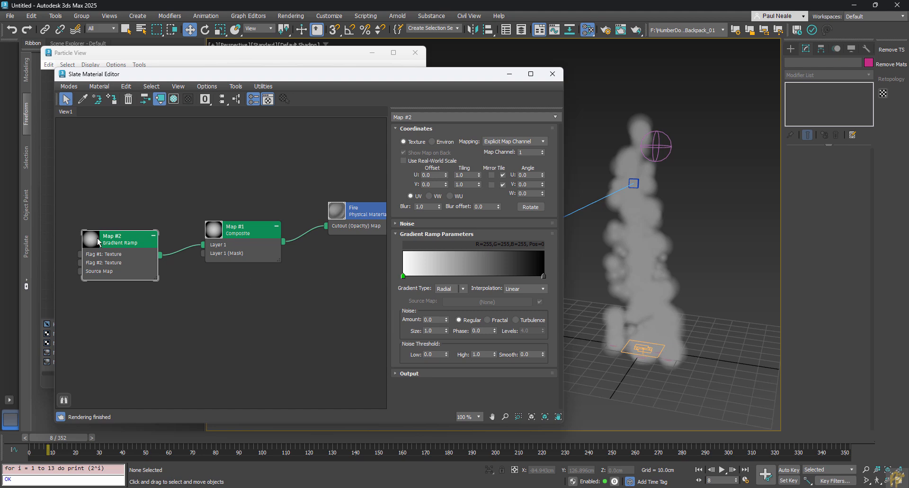
# Step: Add noise to the gradient with amount 0.29 and size 7.98
pyautogui.scroll(5, 97, 238)
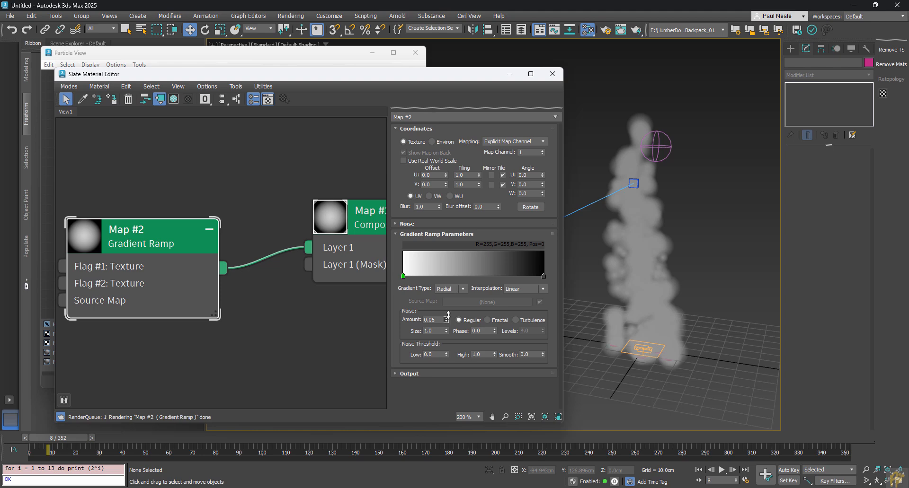
pyautogui.moveTo(447, 318); pyautogui.dragTo(444, 164)
pyautogui.moveTo(422, 53); pyautogui.dragTo(428, 2)
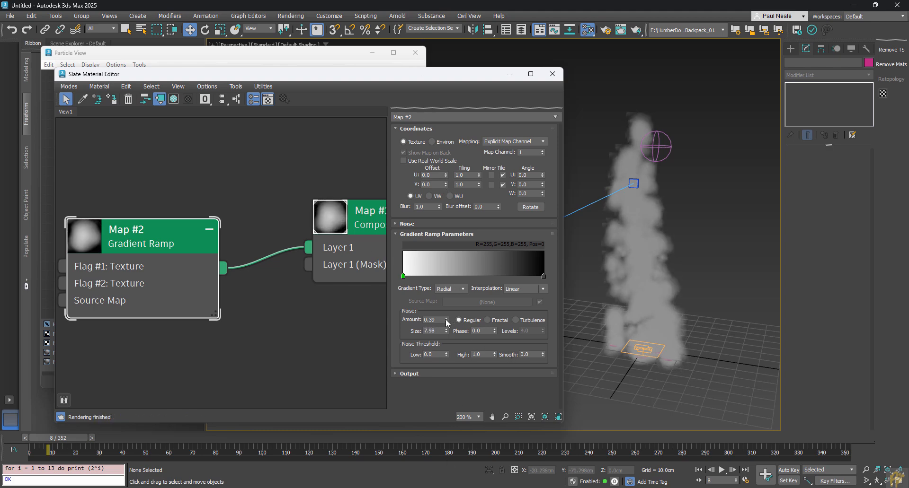
pyautogui.moveTo(446, 320); pyautogui.dragTo(446, 324)
# Step: Add a black flag at position 89 on the gradient ramp
pyautogui.moveTo(539, 277); pyautogui.dragTo(530, 279)
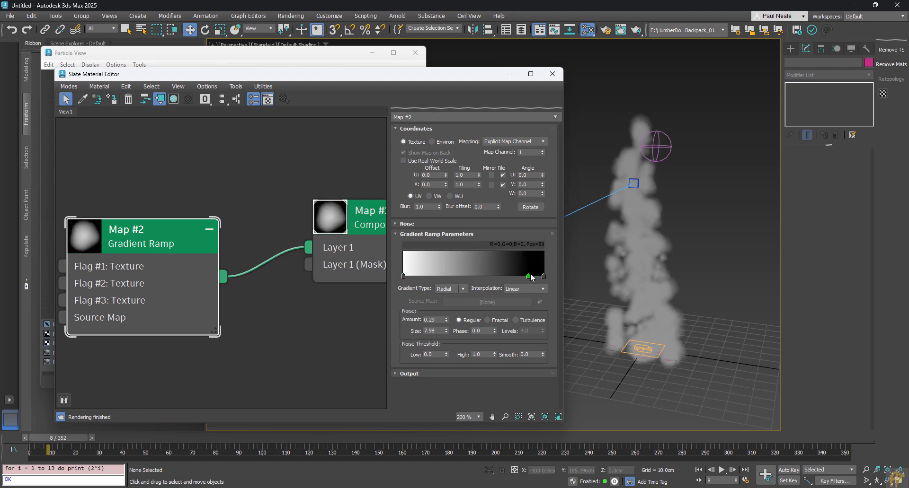
pyautogui.doubleClick(528, 277)
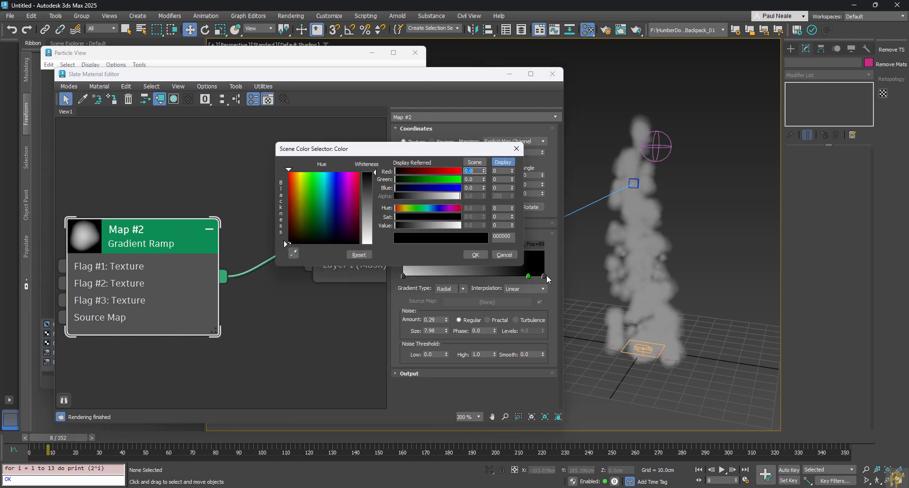
pyautogui.click(475, 255)
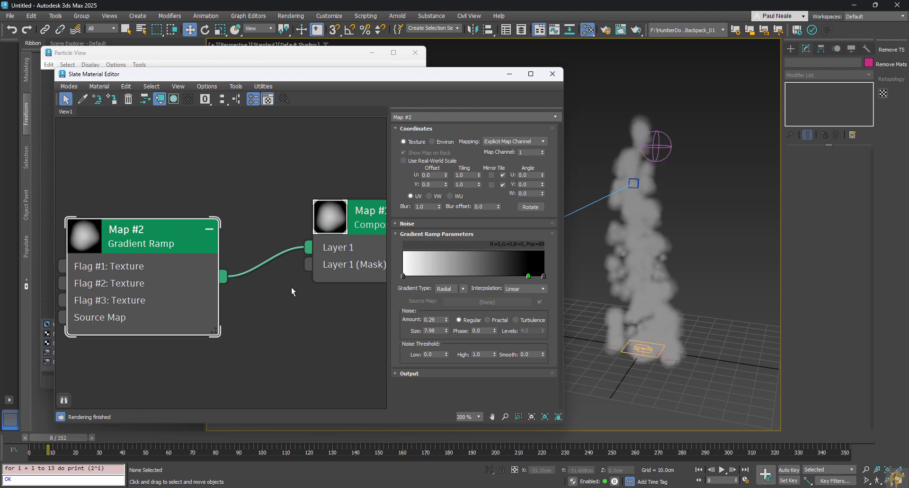
# Step: Reposition the Gradient Ramp node, hide its unused slots, and show the Composite layer settings
pyautogui.moveTo(153, 239); pyautogui.dragTo(151, 206)
pyautogui.press('h')
pyautogui.scroll(-2, 294, 331)
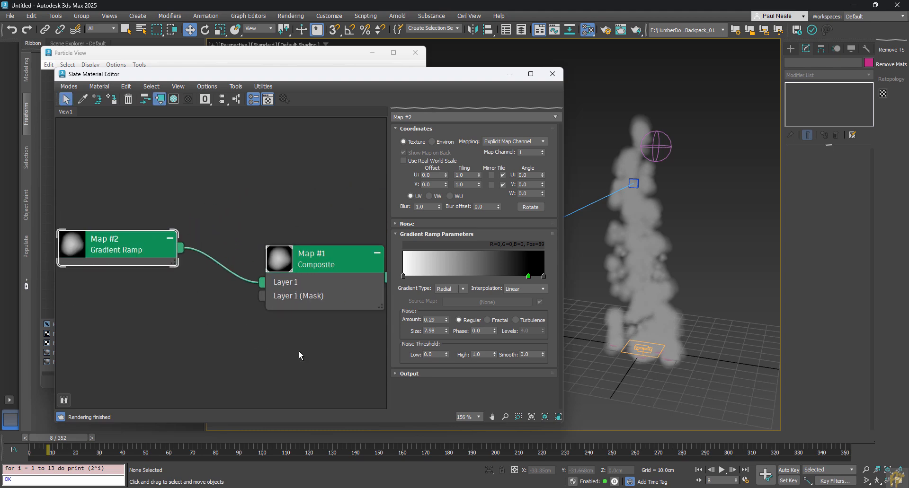
pyautogui.moveTo(335, 285); pyautogui.dragTo(294, 190, button='middle')
pyautogui.click(290, 174)
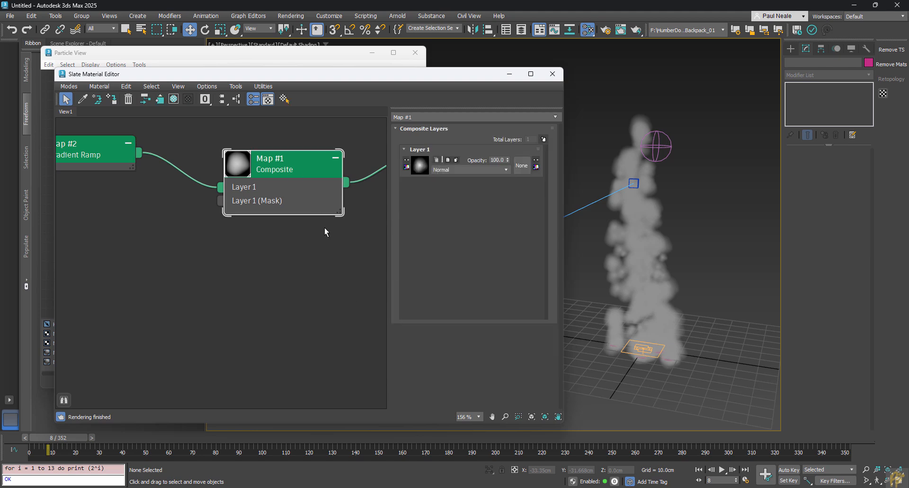
# Step: Add a second layer to the Composite map and create a Noise map feeding Layer 2
pyautogui.moveTo(325, 228); pyautogui.dragTo(339, 249, button='middle')
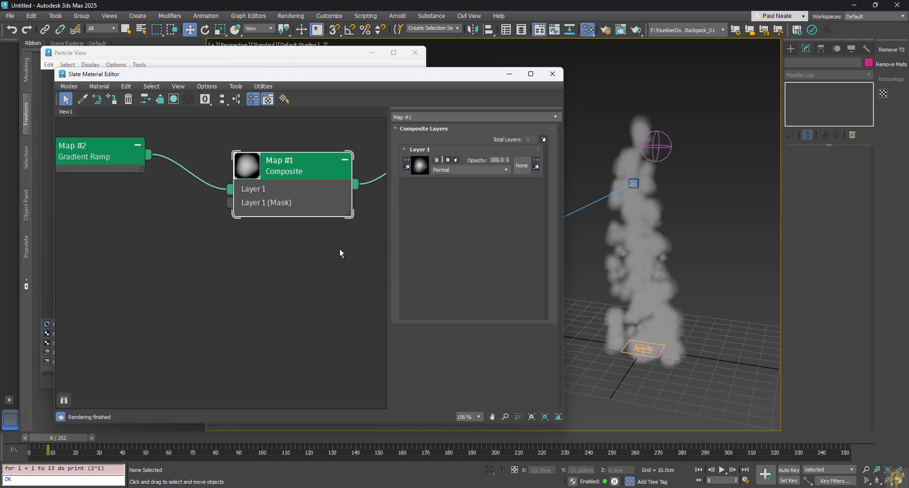
pyautogui.click(545, 140)
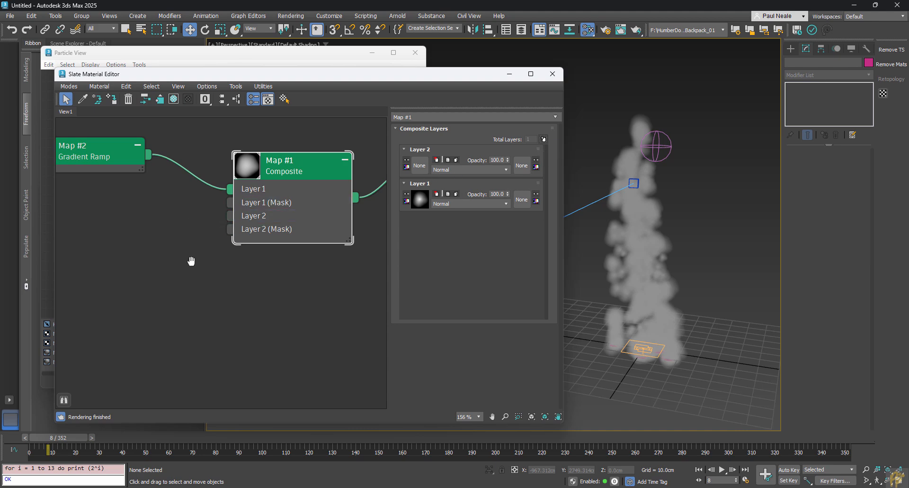
pyautogui.moveTo(191, 259); pyautogui.dragTo(259, 260, button='middle')
pyautogui.moveTo(299, 221); pyautogui.dragTo(209, 224)
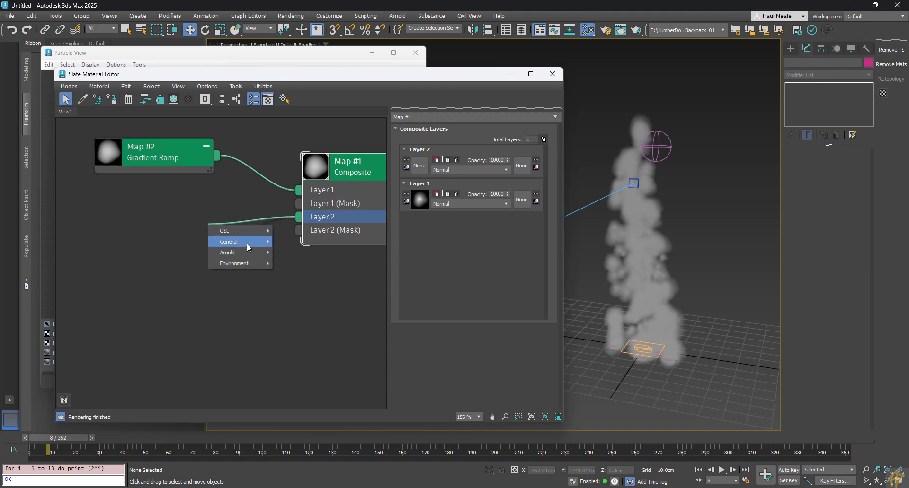
pyautogui.moveTo(246, 242)
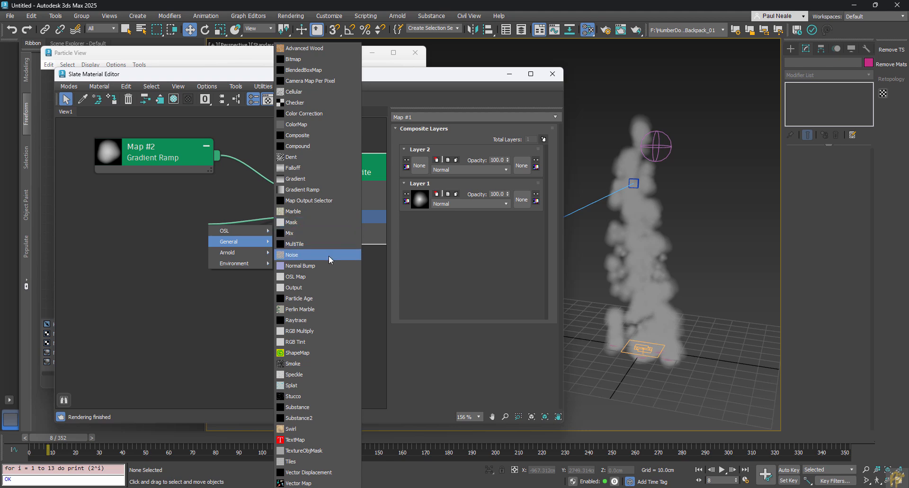
pyautogui.click(330, 256)
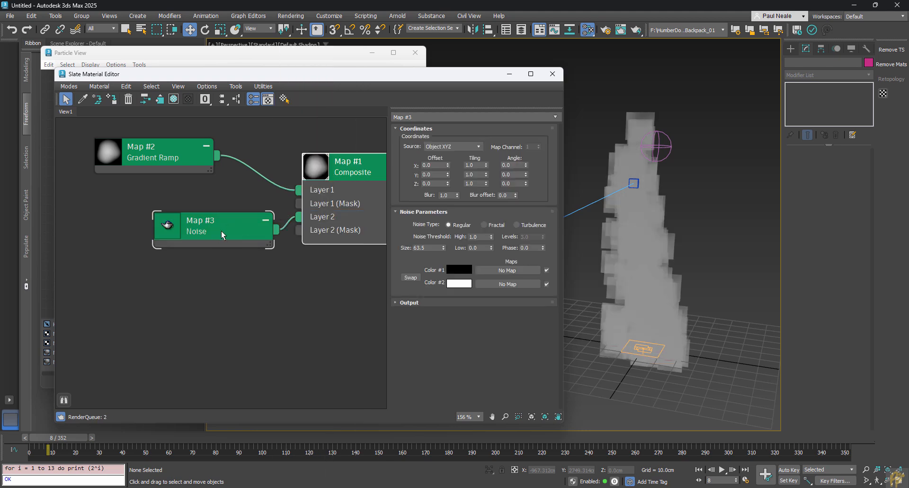
pyautogui.moveTo(221, 231); pyautogui.dragTo(168, 213)
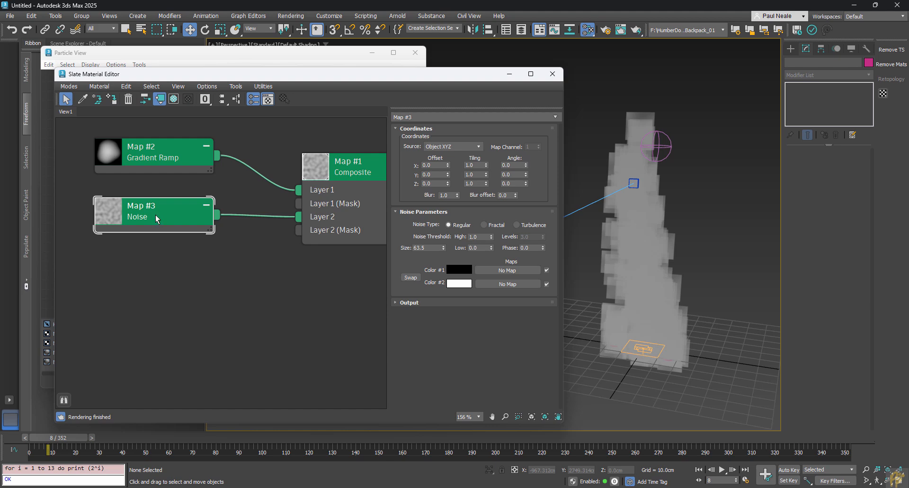
# Step: Set the Composite map's Layer 2 blend mode to Multiply
pyautogui.doubleClick(353, 172)
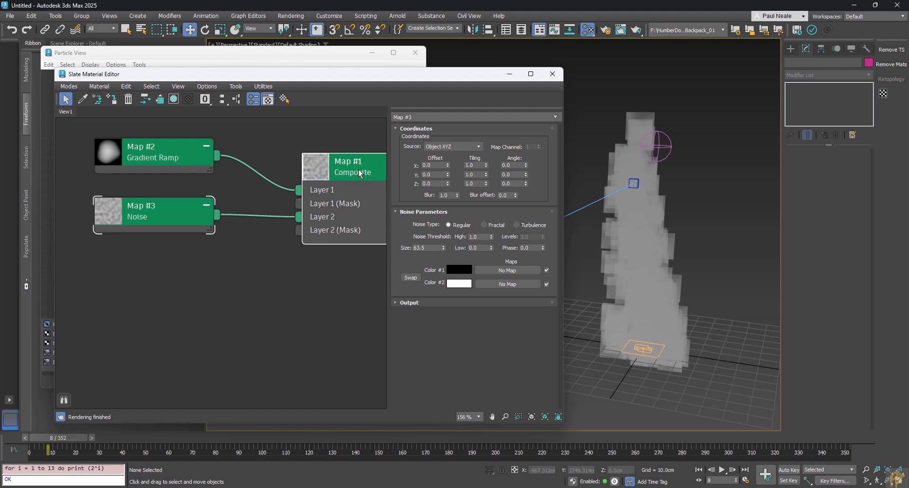
pyautogui.moveTo(354, 239); pyautogui.dragTo(305, 235, button='middle')
pyautogui.click(120, 161)
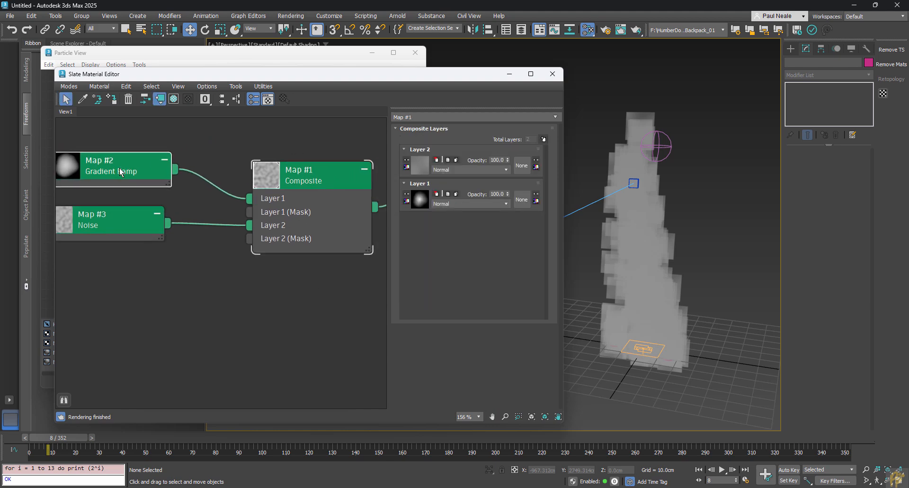
pyautogui.click(337, 185)
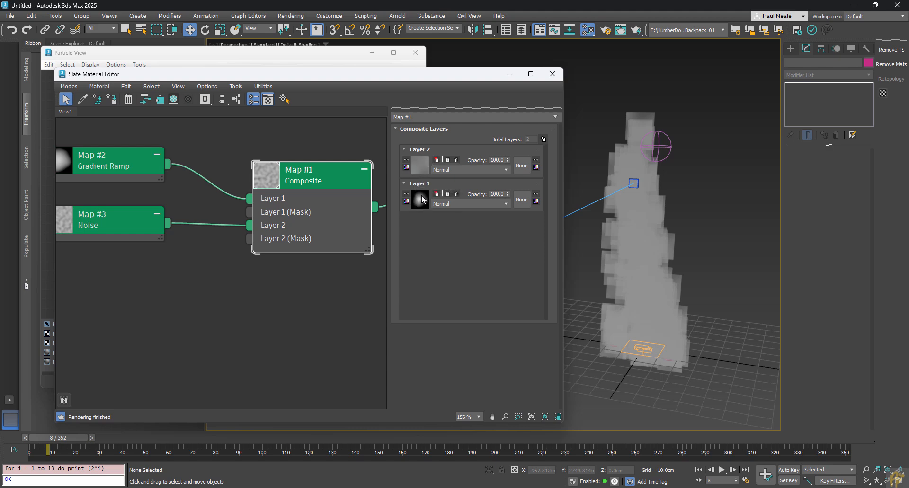
pyautogui.click(473, 170)
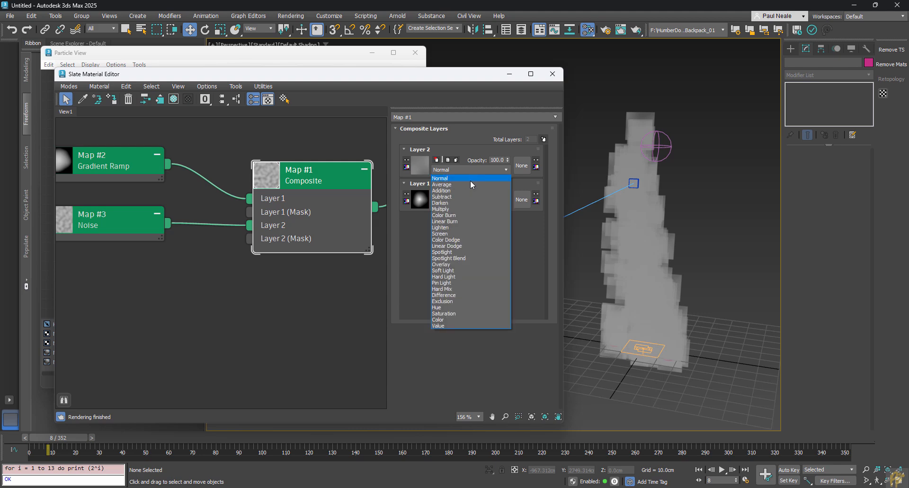
pyautogui.click(466, 209)
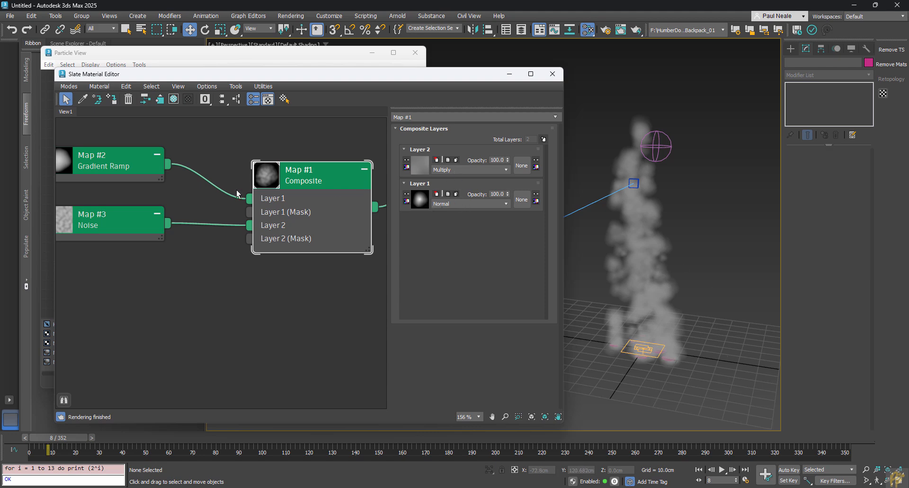
pyautogui.moveTo(197, 249); pyautogui.dragTo(237, 252, button='middle')
# Step: Set the Noise map's coordinate source to Explicit Map Channel
pyautogui.click(147, 223)
pyautogui.doubleClick(147, 223)
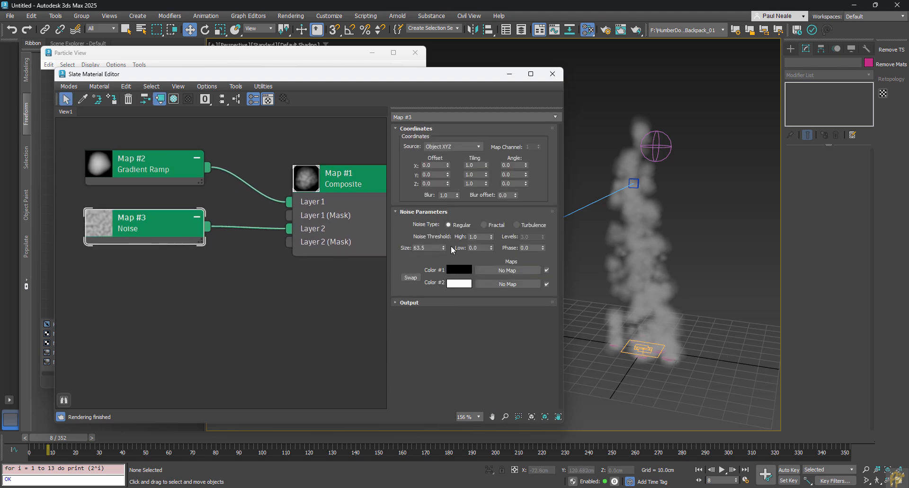
pyautogui.moveTo(443, 245)
pyautogui.mouseDown()
pyautogui.moveTo(447, 256)
pyautogui.moveTo(450, 246)
pyautogui.mouseUp()
pyautogui.click(457, 147)
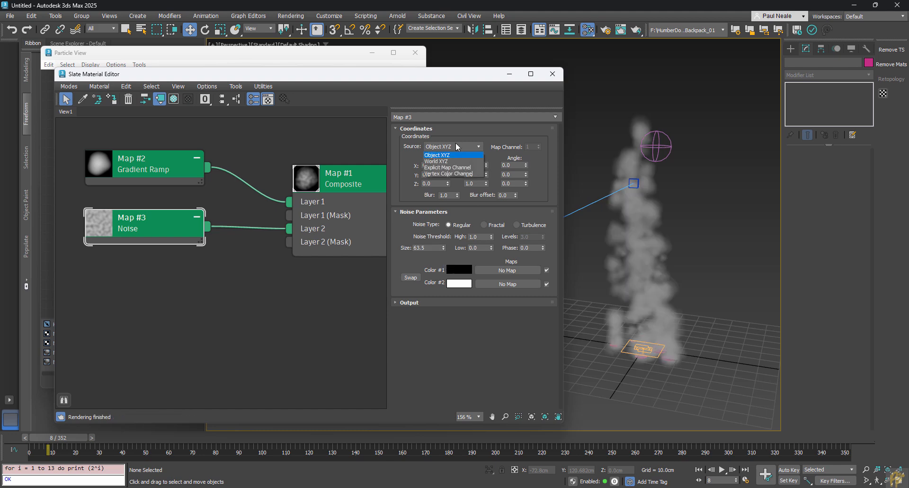
pyautogui.click(449, 168)
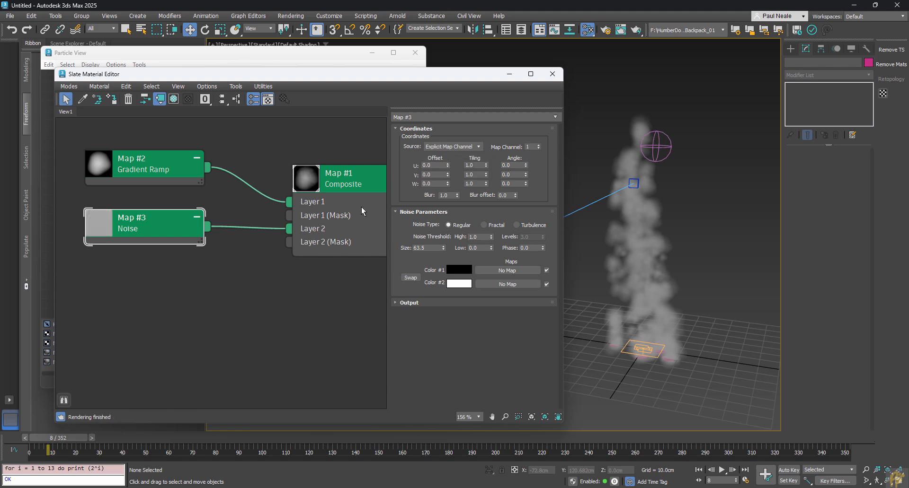
# Step: Set noise Size to 0.401, Noise Type to Fractal, and Low threshold to 0.14
pyautogui.rightClick(444, 250)
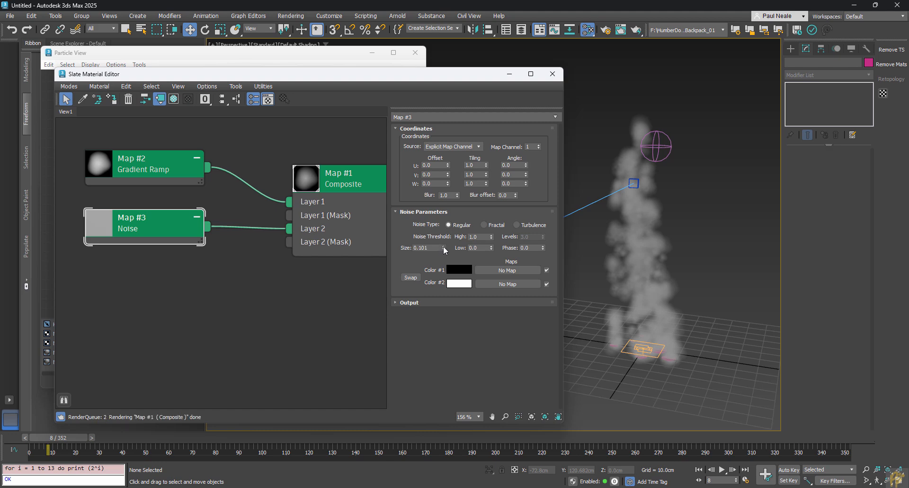
pyautogui.click(443, 246)
pyautogui.click(442, 247)
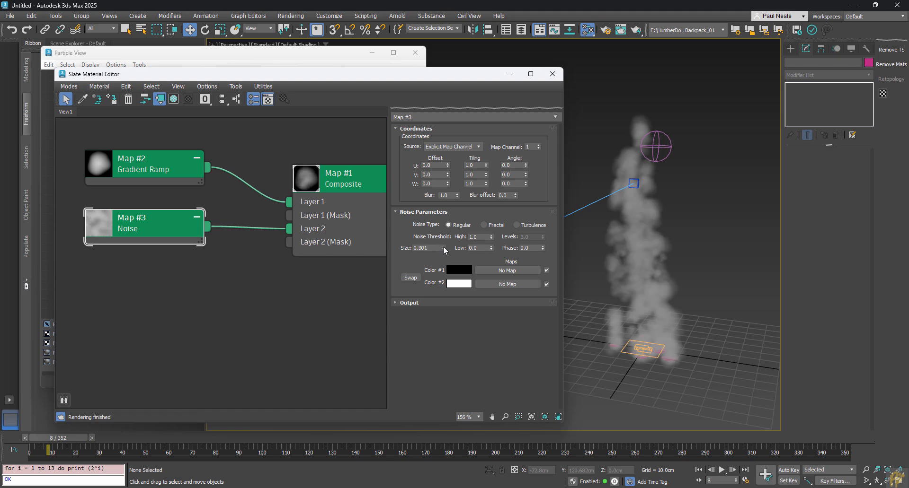
pyautogui.click(443, 246)
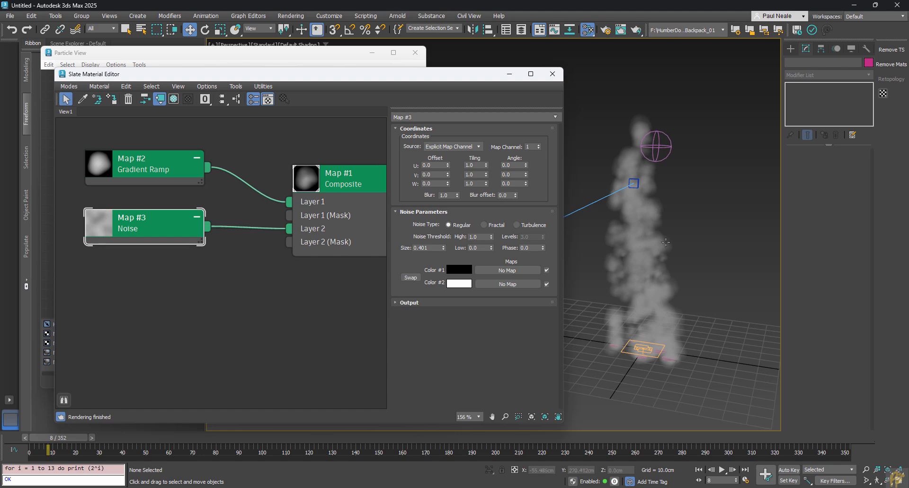
pyautogui.click(488, 227)
pyautogui.moveTo(493, 244); pyautogui.dragTo(494, 211)
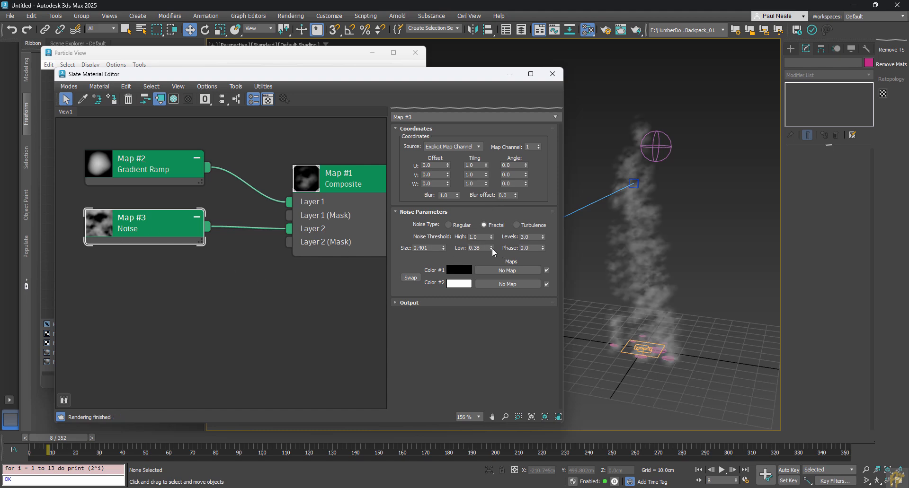
pyautogui.moveTo(491, 248); pyautogui.dragTo(493, 262)
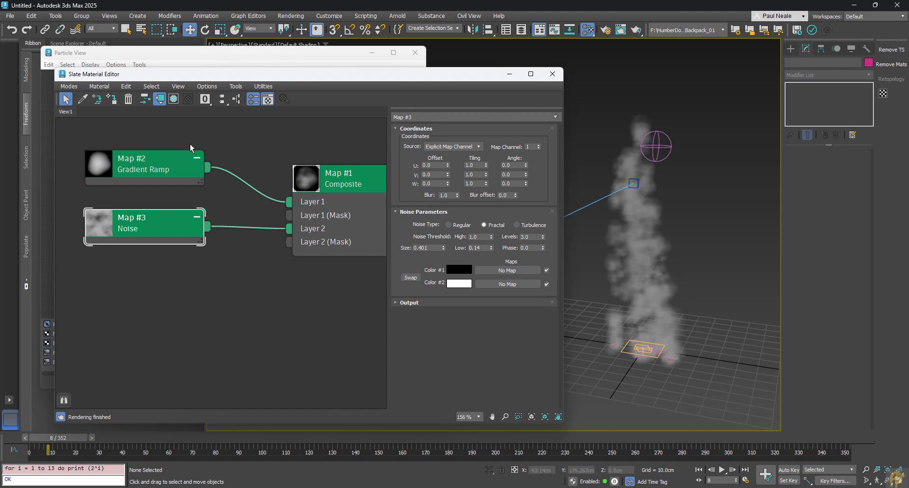
pyautogui.scroll(-4, 223, 305)
# Step: Rearrange the three map nodes and the Fire material node in the Slate view
pyautogui.scroll(-4, 248, 298)
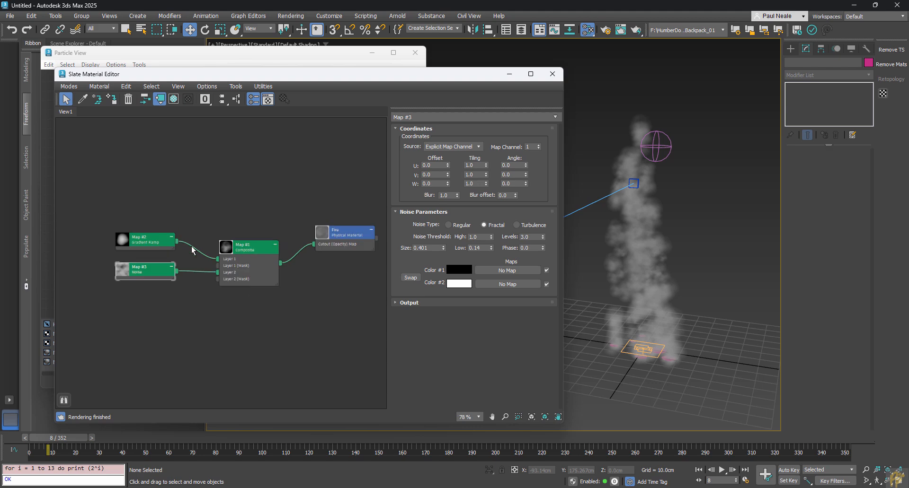
pyautogui.moveTo(154, 213); pyautogui.dragTo(266, 325)
pyautogui.moveTo(249, 249); pyautogui.dragTo(173, 252)
pyautogui.moveTo(351, 237); pyautogui.dragTo(364, 230)
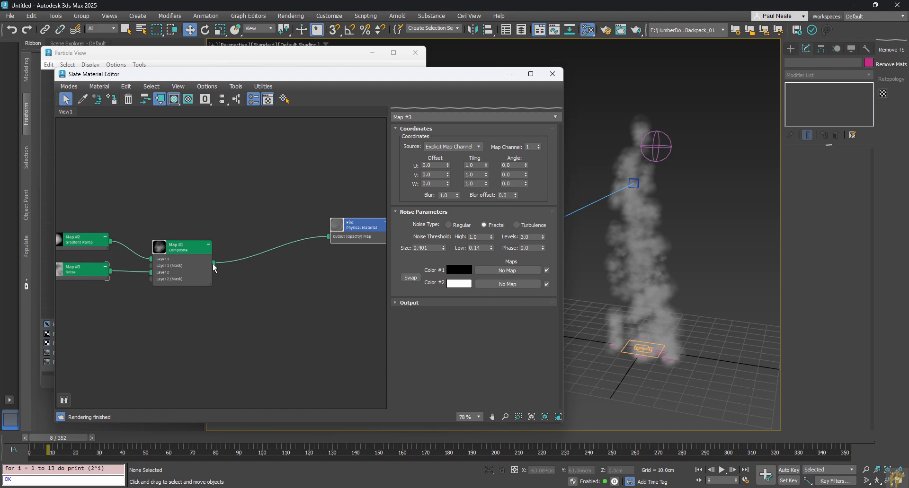
# Step: Add an OSL Invert (color) map after the Composite and wire it to Fire's Transparency Map
pyautogui.moveTo(214, 267); pyautogui.dragTo(271, 210)
pyautogui.moveTo(286, 228)
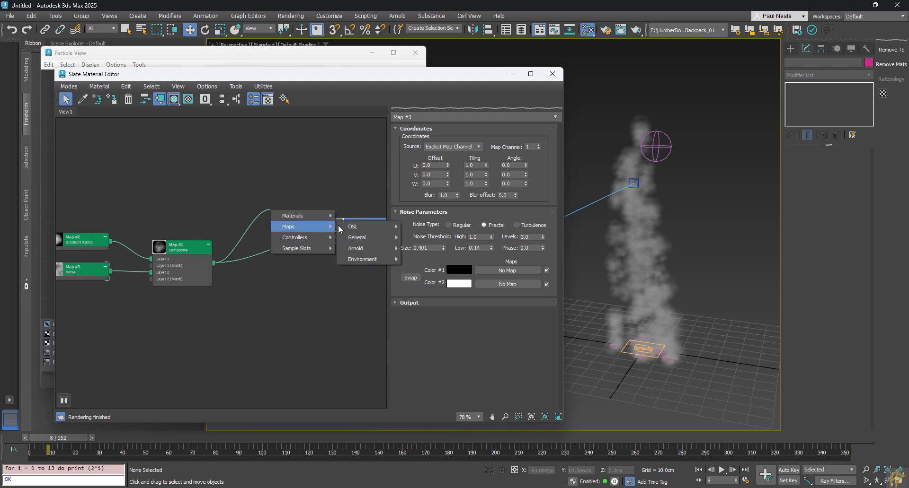
pyautogui.moveTo(352, 226)
pyautogui.moveTo(454, 126)
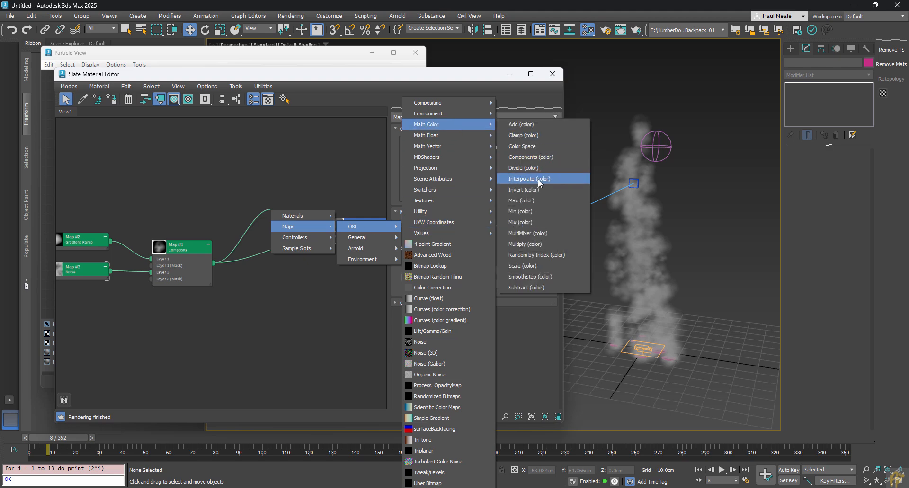
pyautogui.click(523, 189)
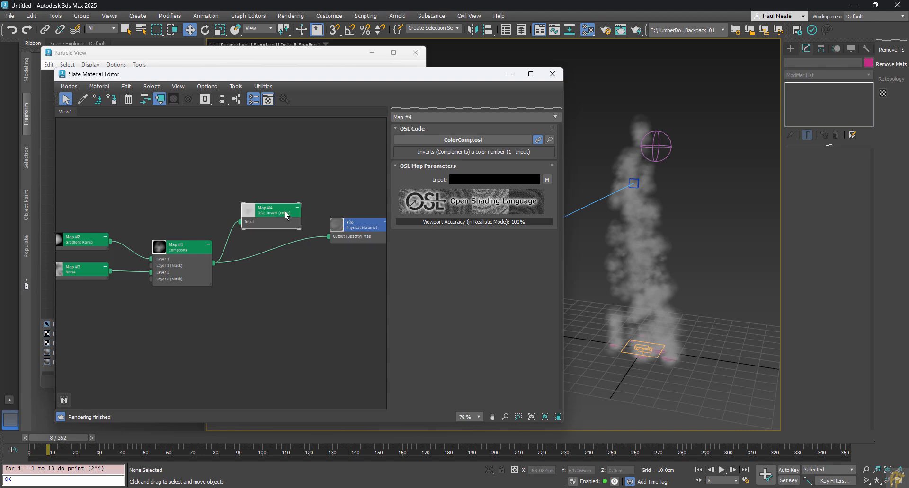
pyautogui.moveTo(302, 218); pyautogui.dragTo(366, 230)
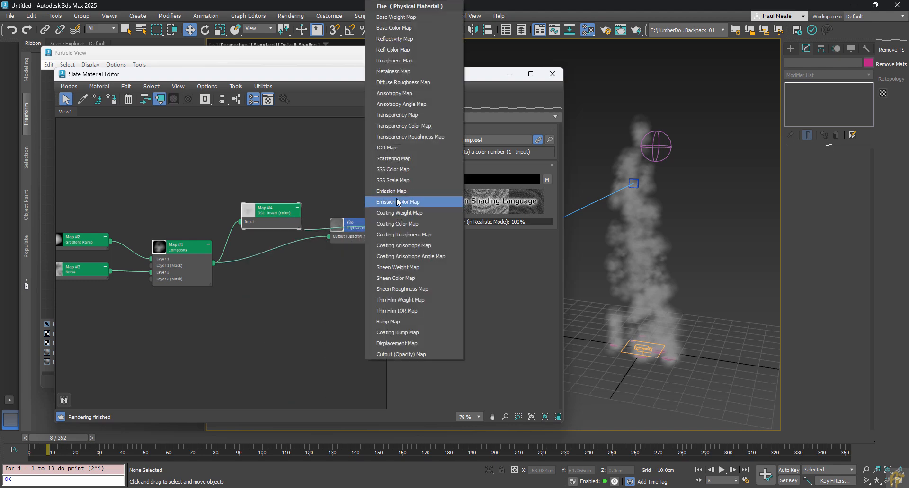
pyautogui.click(408, 119)
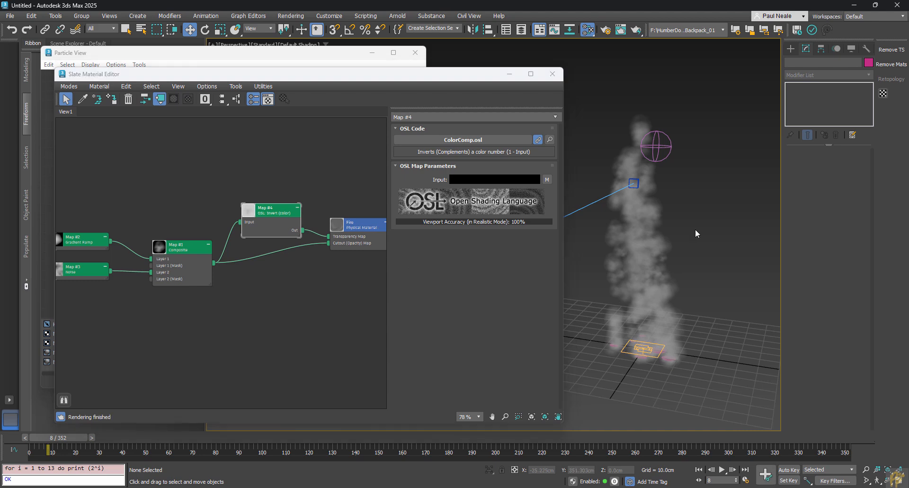
# Step: Switch the viewport to High Quality shading and scrub to frame 171 to preview the plume
pyautogui.click(268, 45)
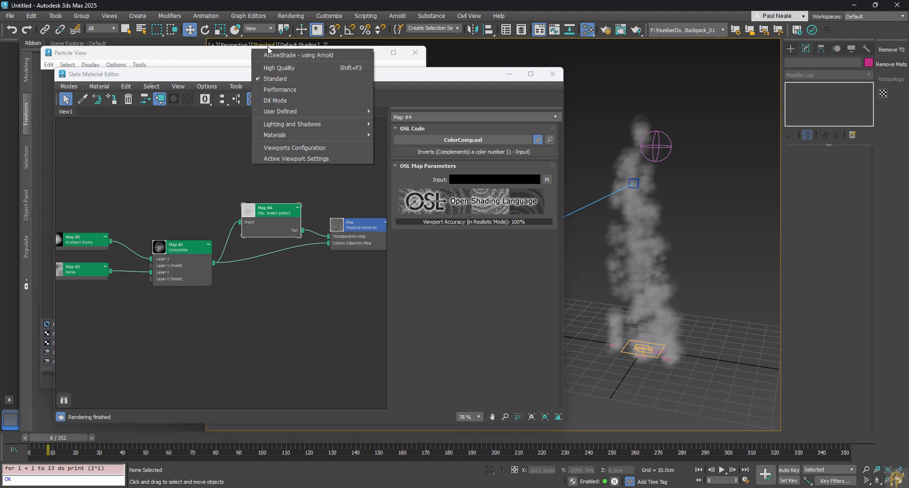
pyautogui.click(272, 70)
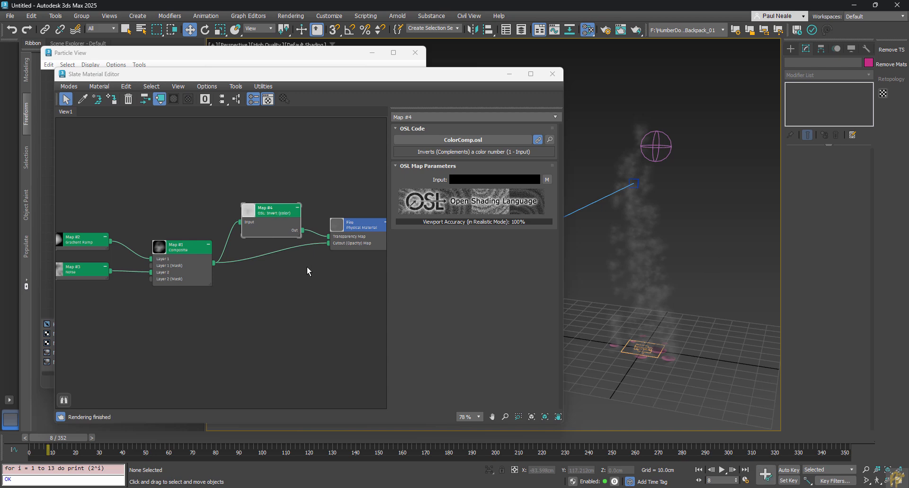
pyautogui.moveTo(351, 230); pyautogui.dragTo(358, 231)
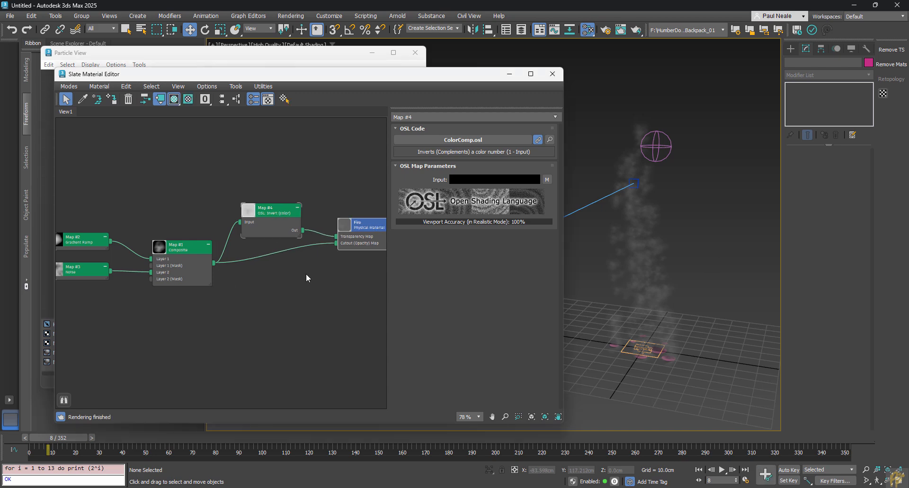
pyautogui.moveTo(235, 267); pyautogui.dragTo(243, 247, button='middle')
pyautogui.moveTo(195, 226); pyautogui.dragTo(188, 226)
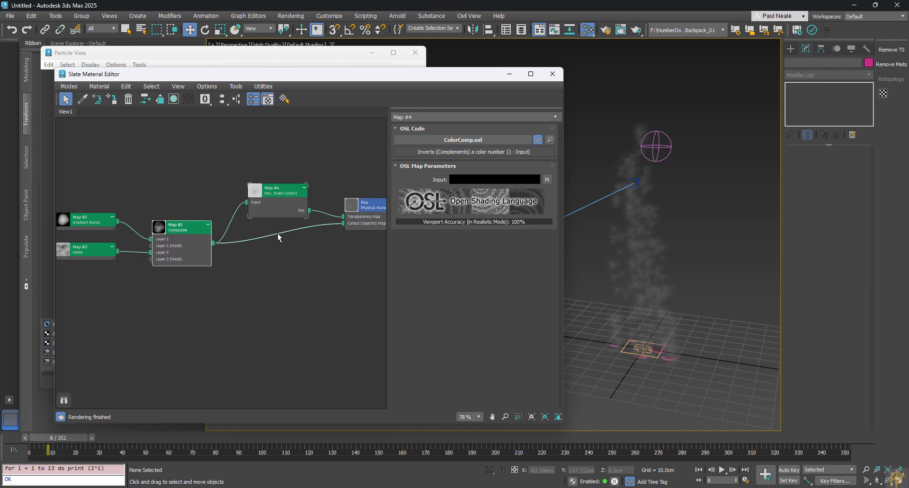
pyautogui.moveTo(108, 185); pyautogui.dragTo(119, 182, button='middle')
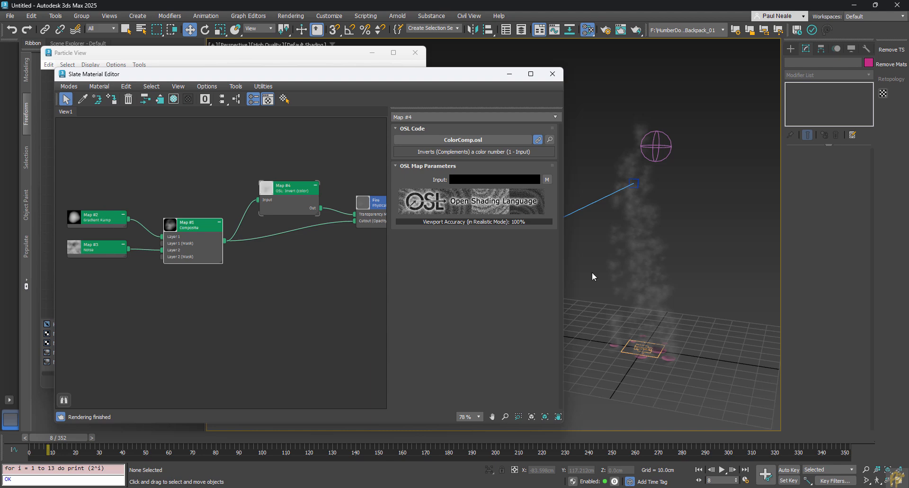
pyautogui.moveTo(90, 449); pyautogui.dragTo(438, 454)
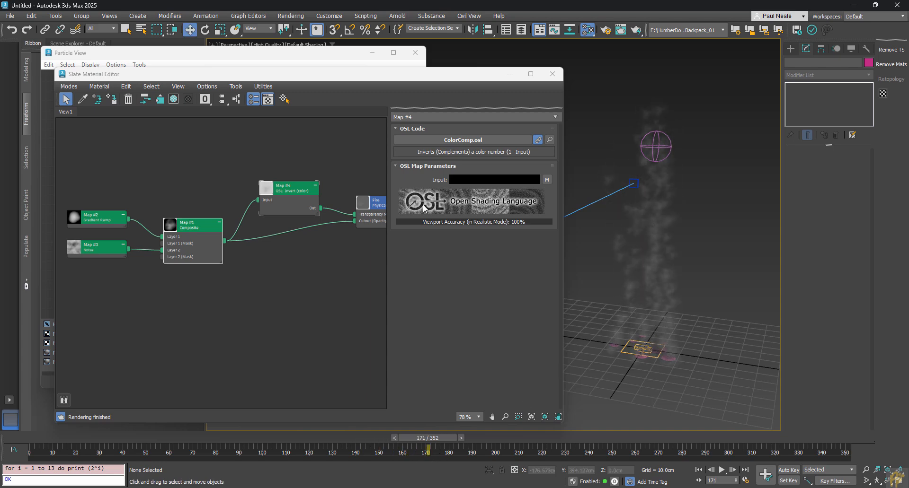
# Step: Enlarge the Shape Facing particle size from 10.0cm to 22.0cm in Particle View
pyautogui.click(326, 54)
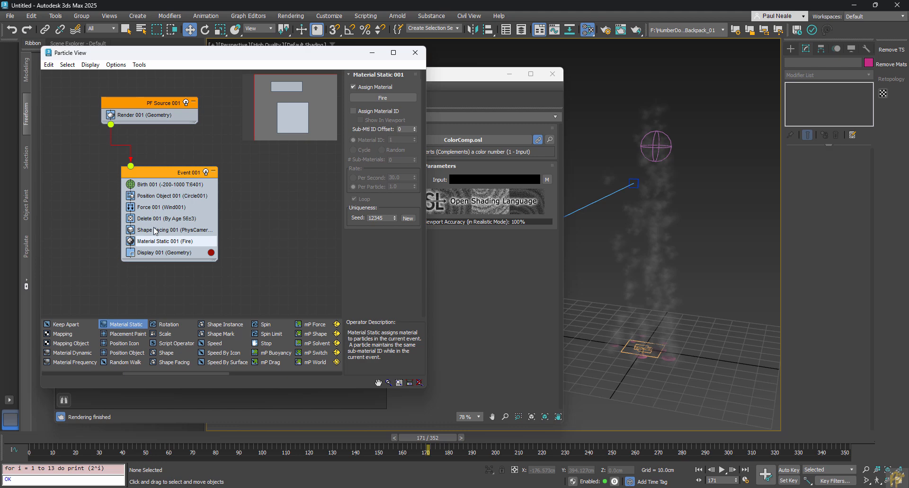
pyautogui.click(155, 231)
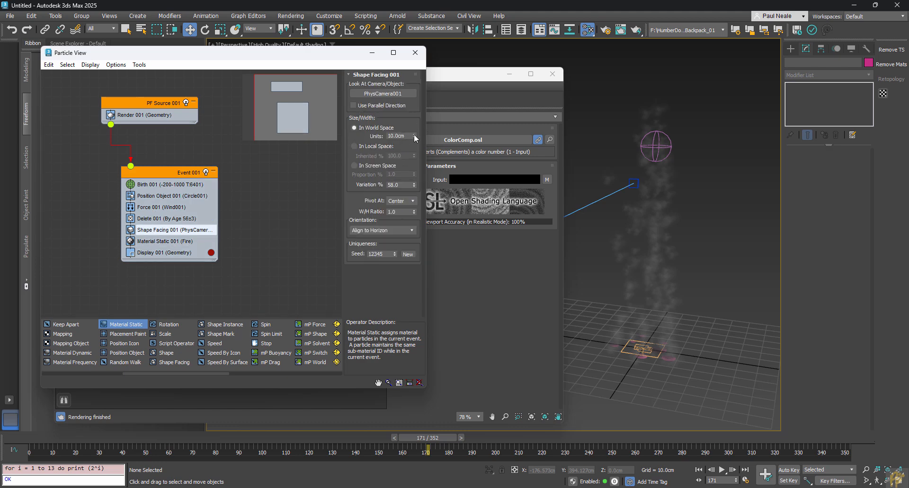
pyautogui.moveTo(415, 137); pyautogui.dragTo(416, 129)
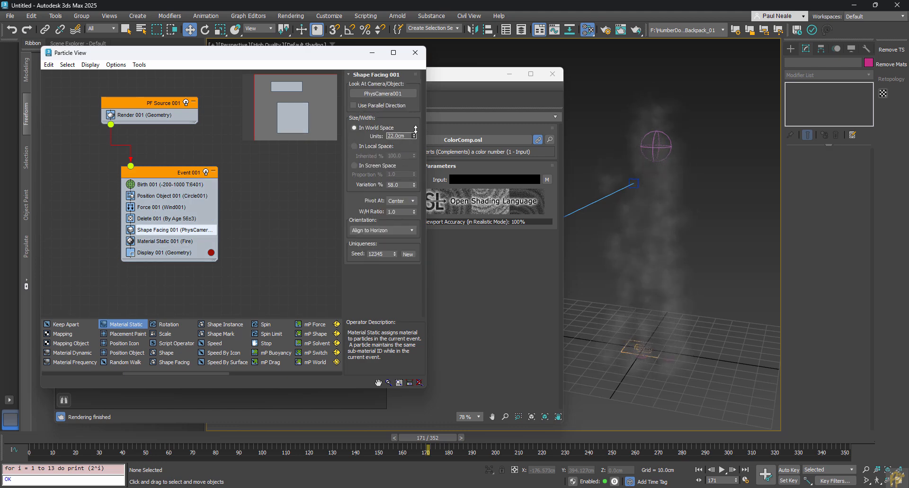
pyautogui.moveTo(121, 439); pyautogui.dragTo(500, 445)
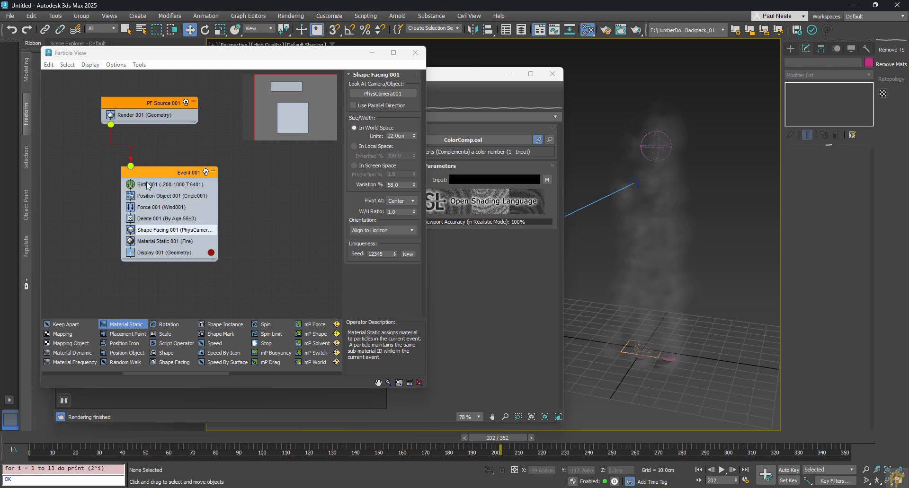
# Step: Set Wind001 strength to -0.03 and return the animation to frame 0
pyautogui.click(154, 208)
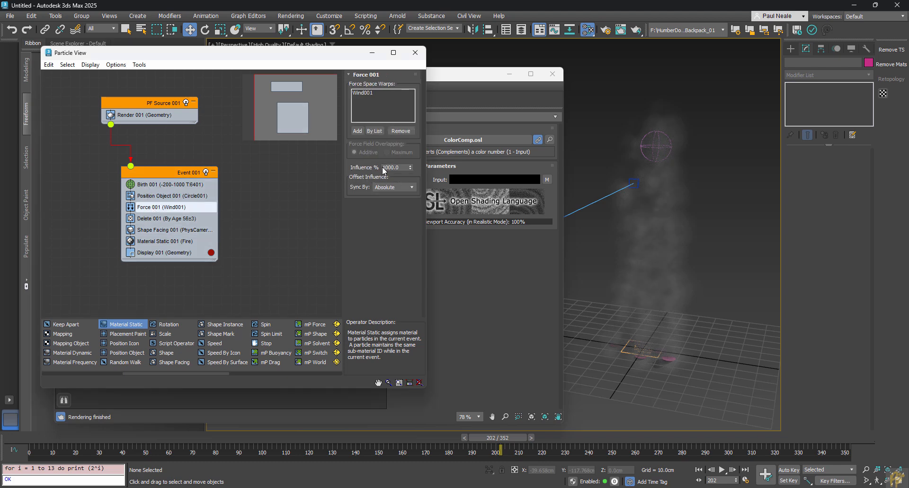
pyautogui.click(656, 147)
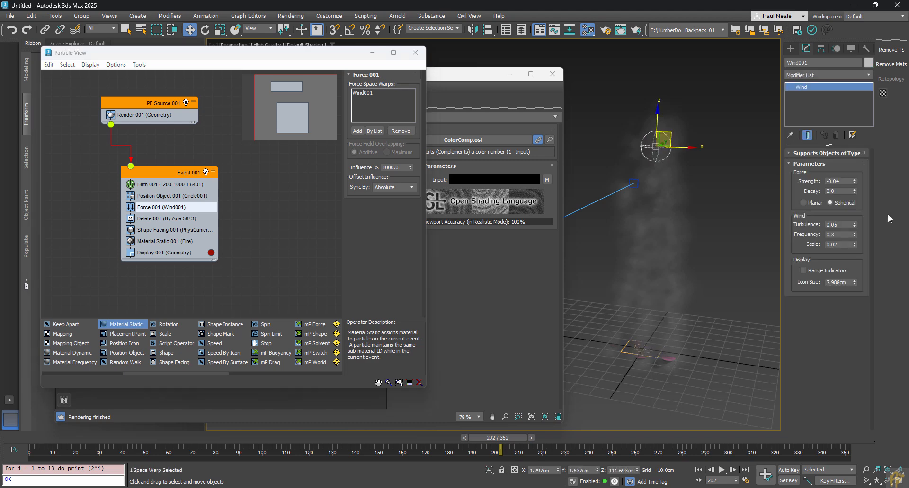
pyautogui.click(855, 180)
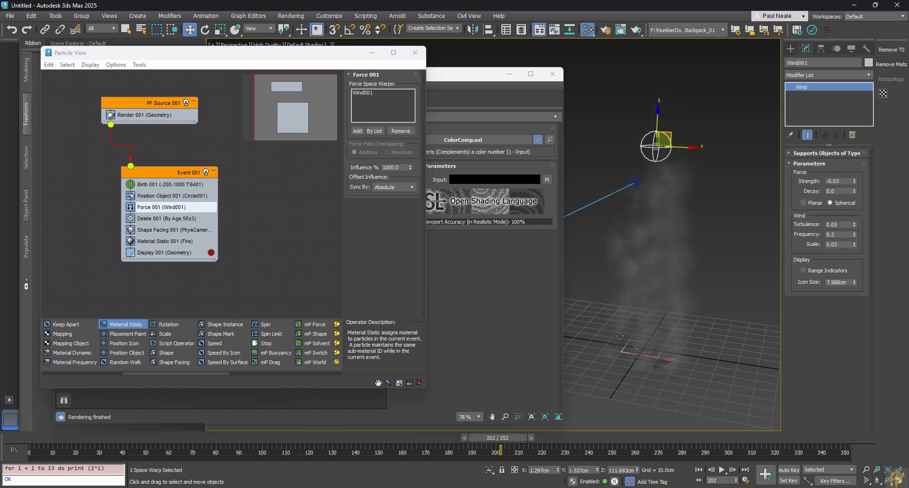
pyautogui.moveTo(29, 441)
pyautogui.mouseDown()
pyautogui.moveTo(161, 456)
pyautogui.moveTo(586, 454)
pyautogui.moveTo(29, 454)
pyautogui.mouseUp()
pyautogui.press('w')
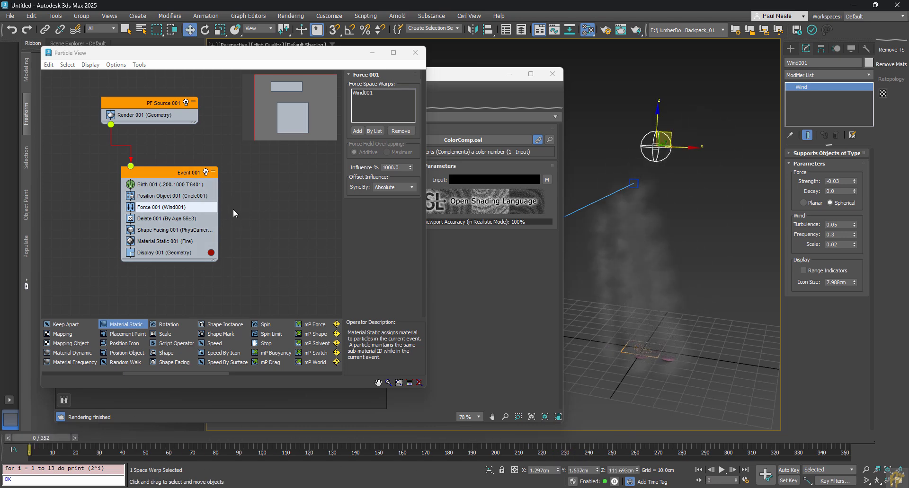
# Step: Close Particle View and bring up the Slate Material Editor's new-node menu
pyautogui.moveTo(238, 229); pyautogui.dragTo(217, 211, button='middle')
pyautogui.moveTo(316, 235); pyautogui.dragTo(353, 268, button='middle')
pyautogui.press('h')
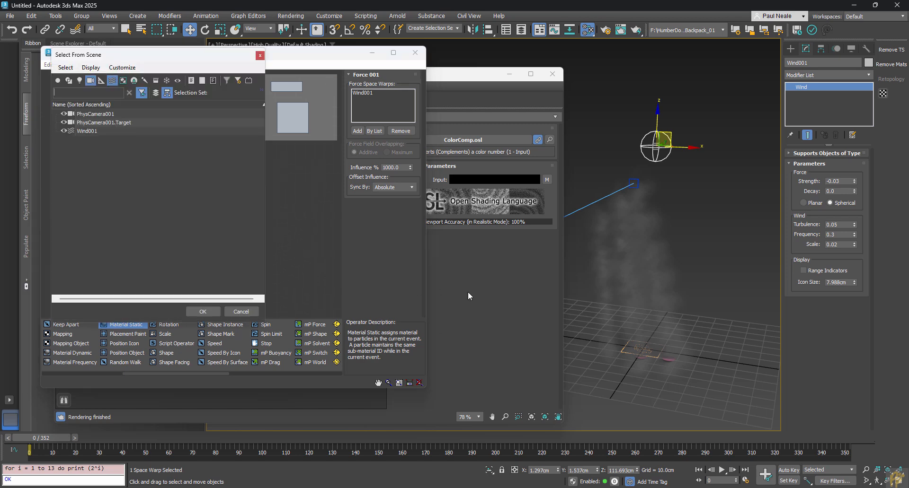
pyautogui.click(260, 55)
pyautogui.click(303, 211)
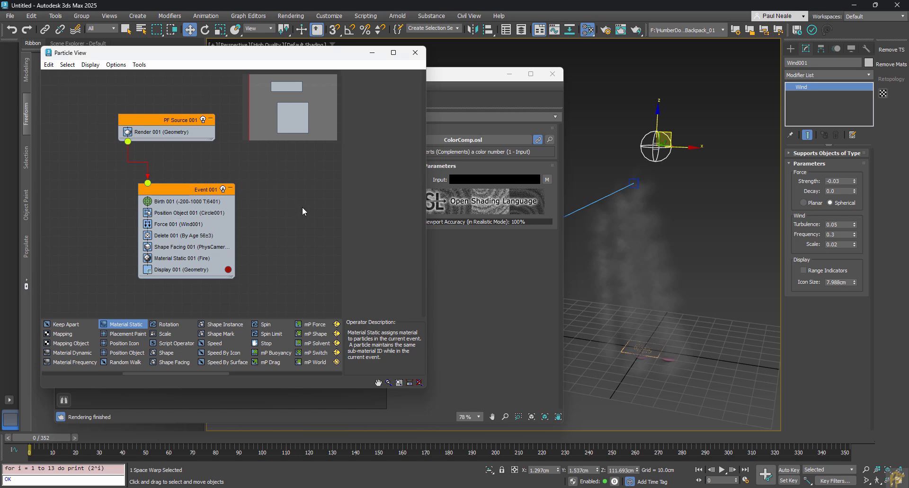
pyautogui.press('6')
pyautogui.moveTo(338, 268); pyautogui.dragTo(302, 306, button='middle')
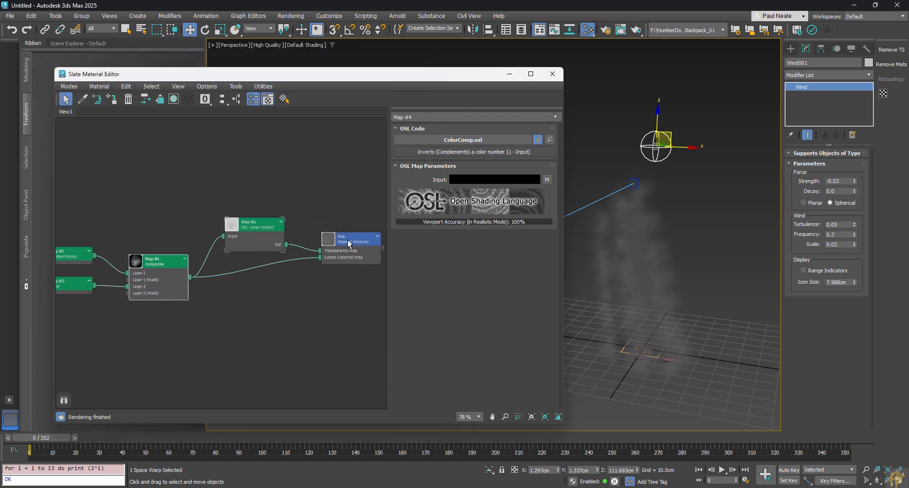
pyautogui.moveTo(340, 235)
pyautogui.mouseDown()
pyautogui.moveTo(356, 226)
pyautogui.moveTo(347, 220)
pyautogui.mouseUp()
pyautogui.rightClick(157, 141)
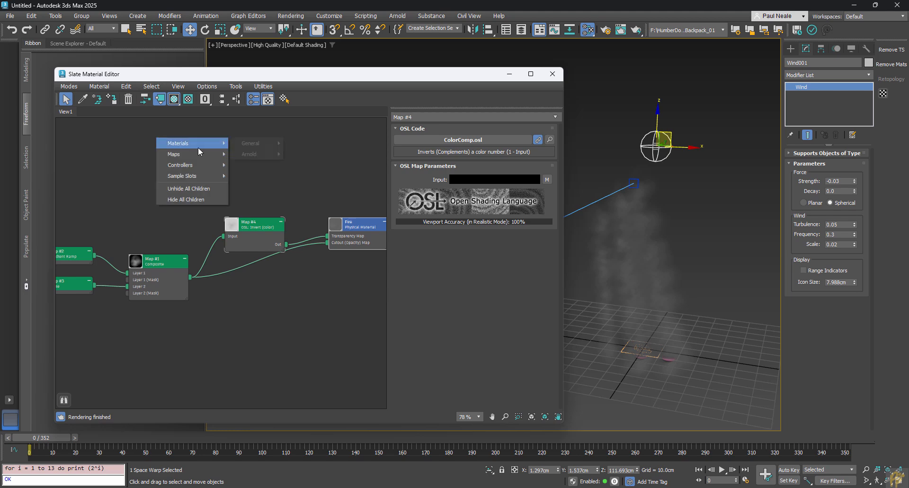
# Step: Add a General > Particle Age map node to the Slate view
pyautogui.moveTo(196, 155)
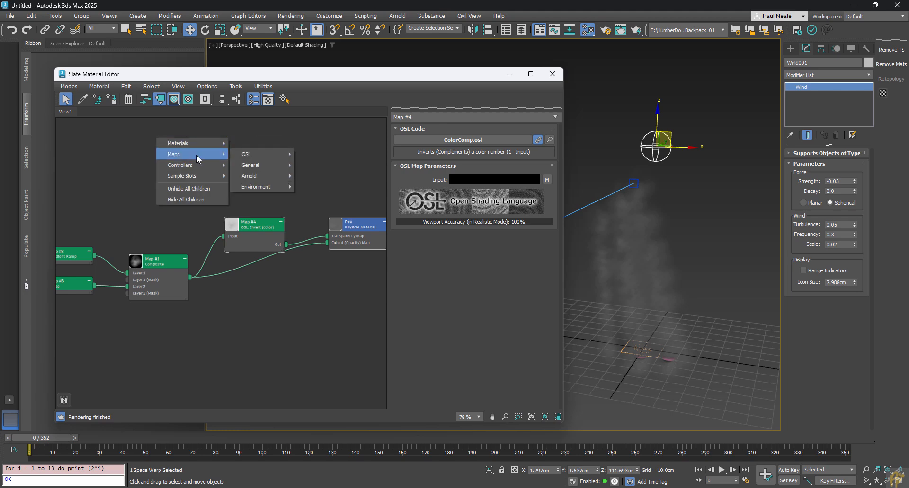
pyautogui.moveTo(251, 167)
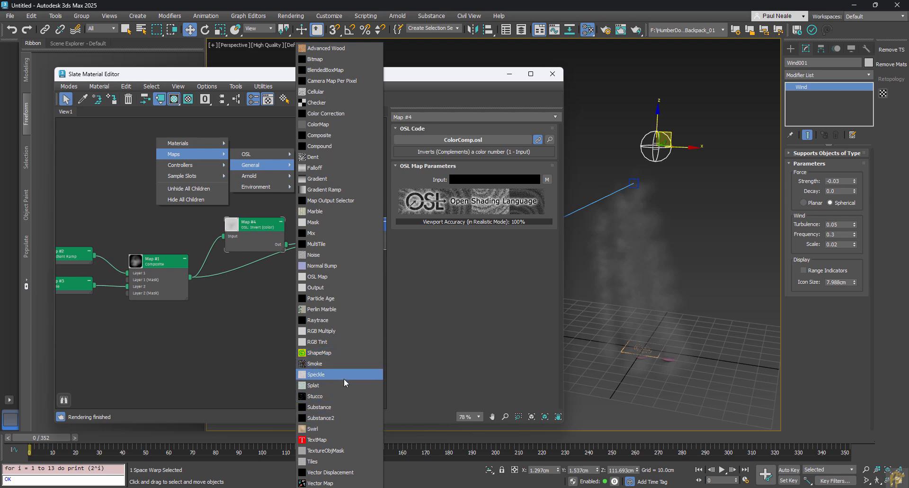
pyautogui.click(334, 299)
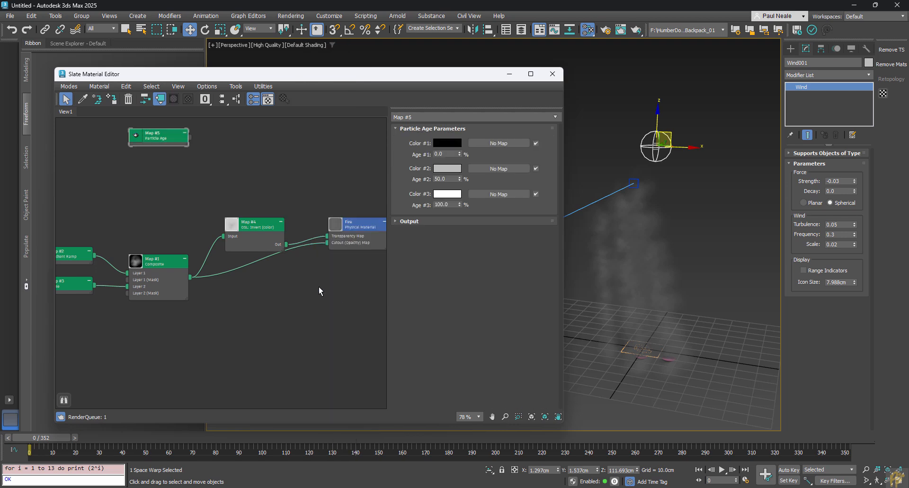
pyautogui.moveTo(169, 140); pyautogui.dragTo(251, 171)
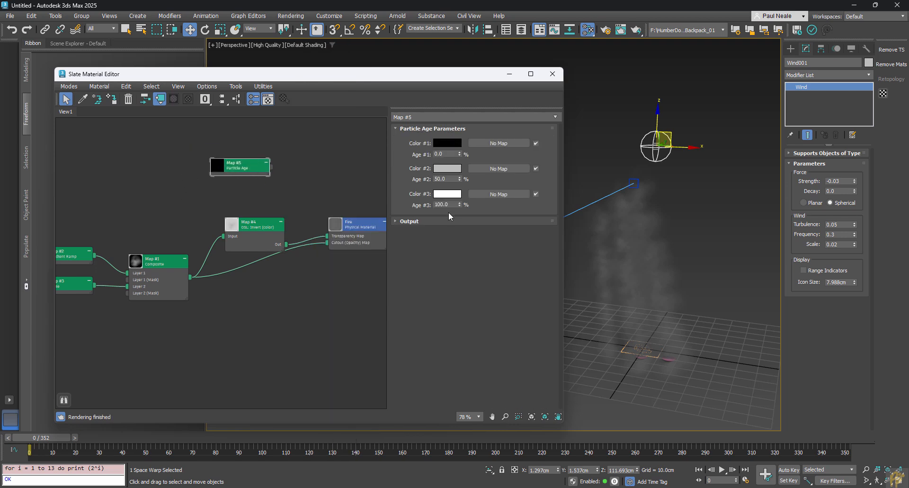
# Step: Give Particle Age red, orange and yellow colours and wire it to Fire's Base Color Map
pyautogui.click(446, 142)
pyautogui.click(204, 42)
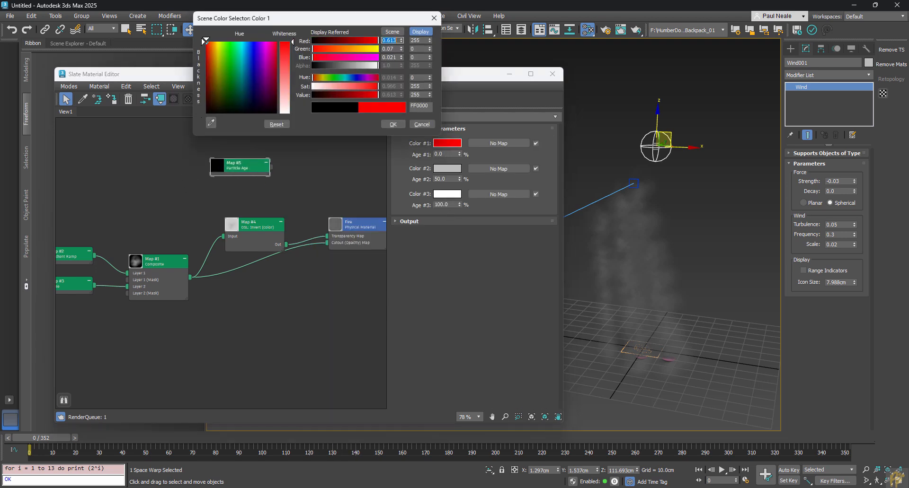
pyautogui.click(448, 169)
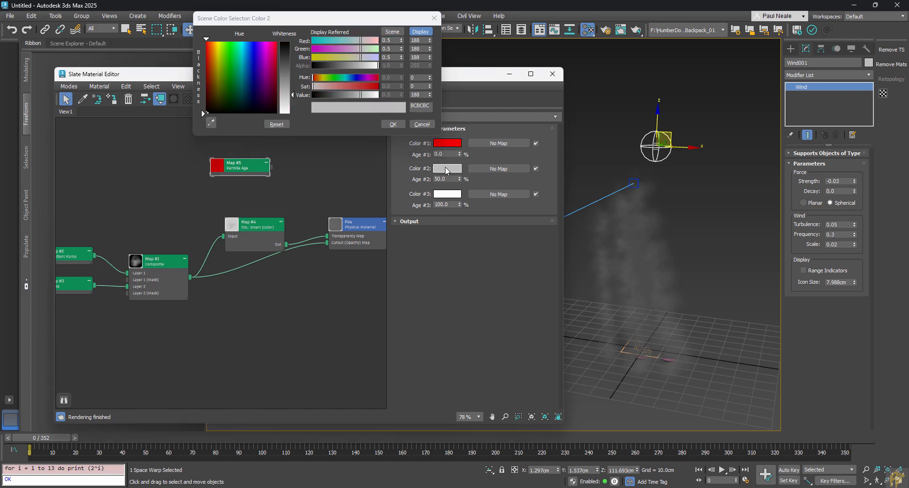
pyautogui.click(212, 53)
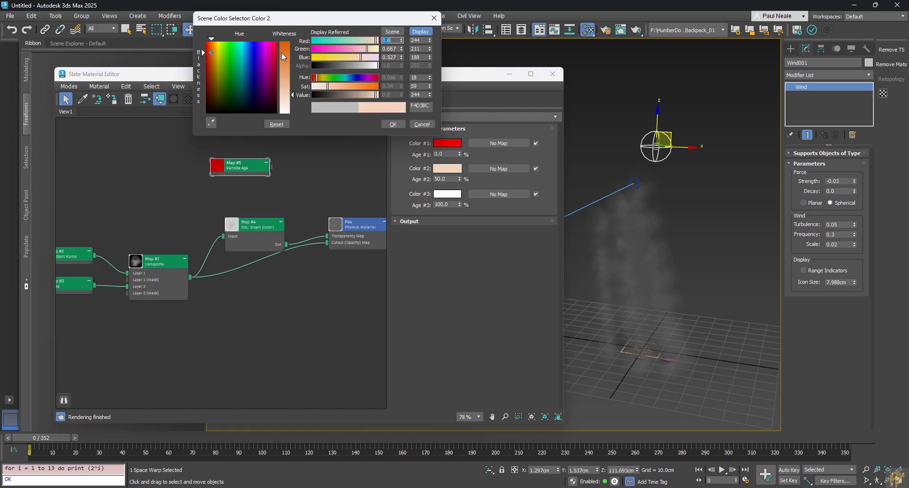
pyautogui.moveTo(283, 57); pyautogui.dragTo(284, 43)
pyautogui.click(447, 195)
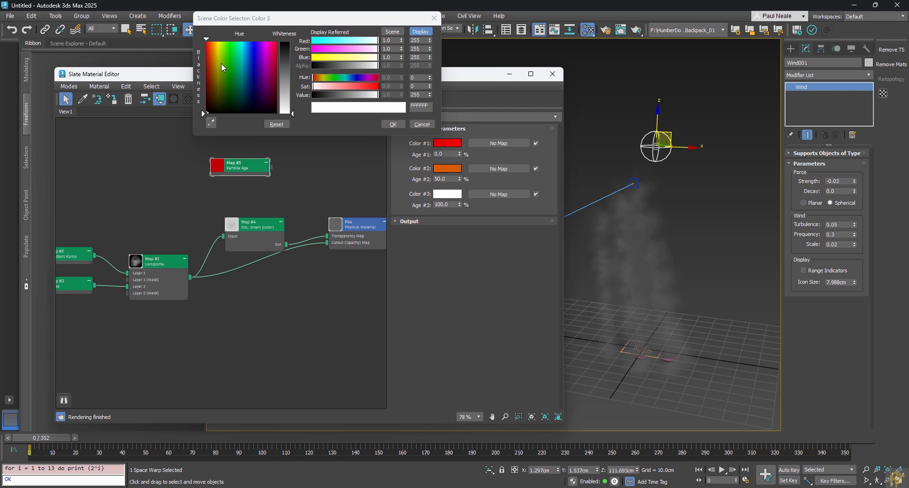
pyautogui.click(217, 46)
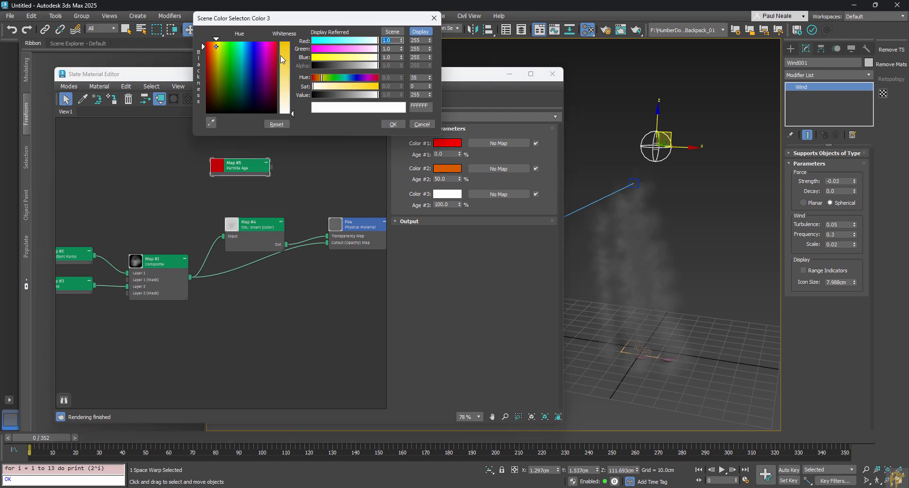
pyautogui.moveTo(282, 59); pyautogui.dragTo(284, 43)
pyautogui.click(392, 124)
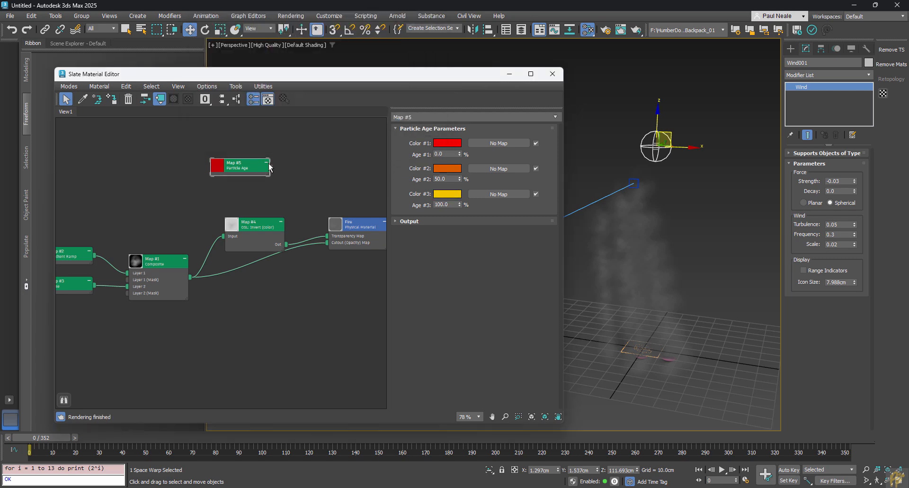
pyautogui.moveTo(271, 167); pyautogui.dragTo(352, 226)
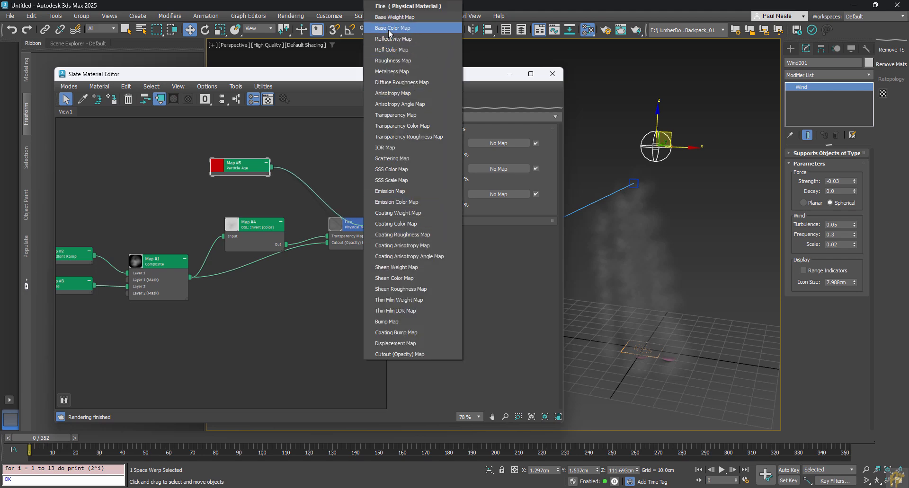
pyautogui.click(389, 29)
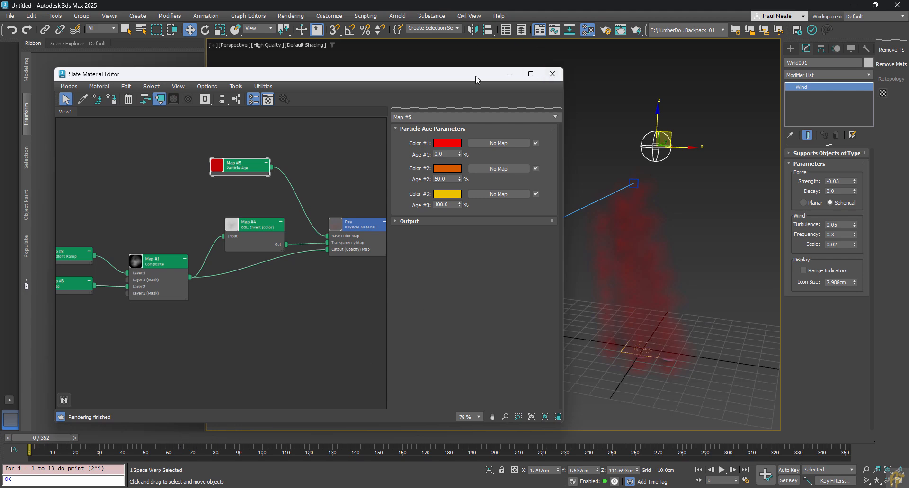
# Step: Close the material editor and view through PhysCamera001 with the safe frame shown
pyautogui.press('m')
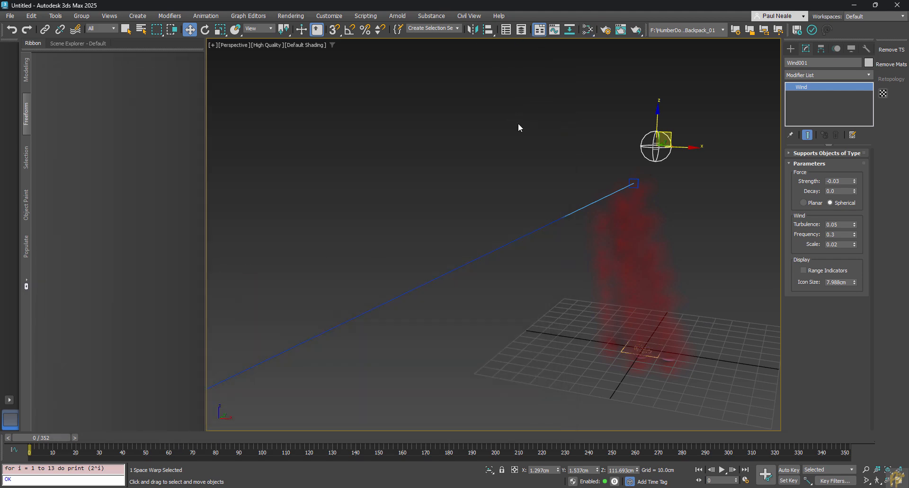
pyautogui.click(518, 123)
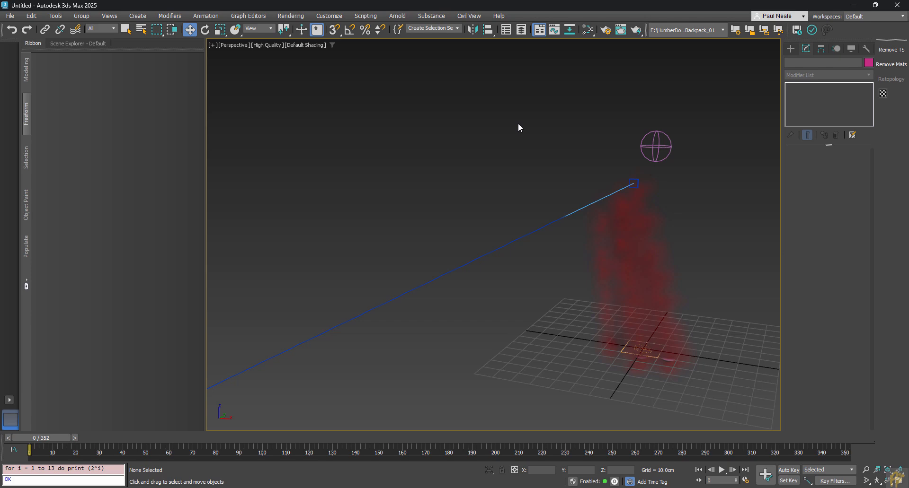
pyautogui.press('c')
pyautogui.hotkey('shift', 'f')
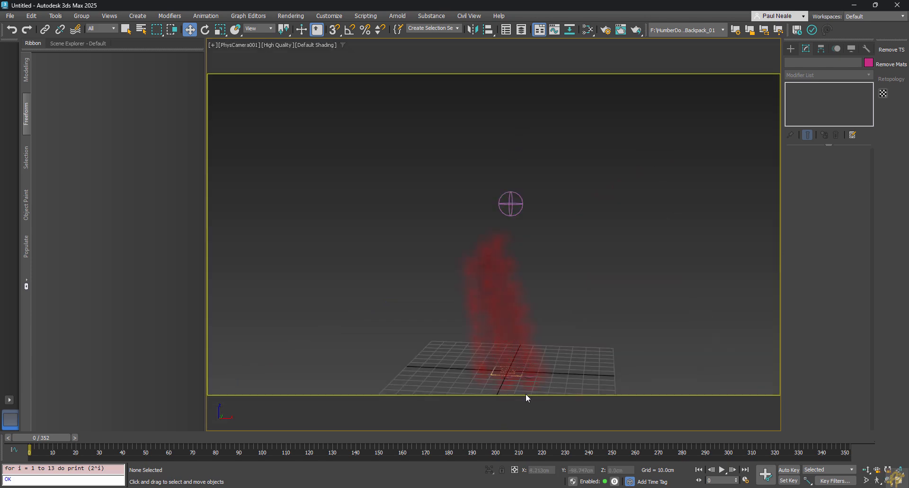
# Step: Save the scene as FireTutorial_001.max
pyautogui.hotkey('ctrl', 's')
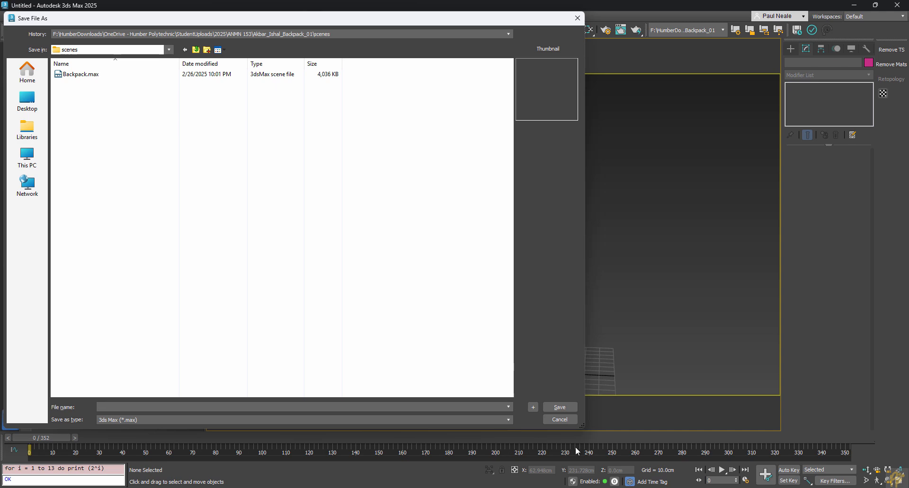
pyautogui.click(556, 417)
pyautogui.hotkey('ctrl', 's')
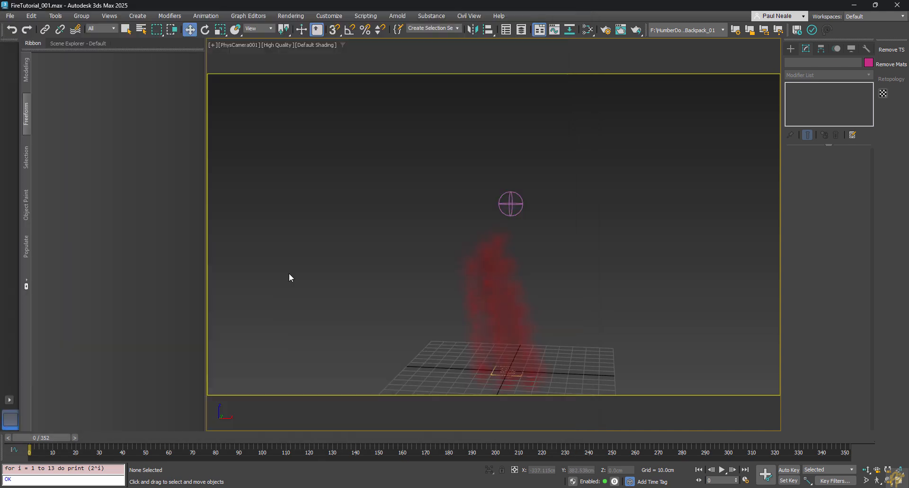
pyautogui.click(400, 17)
# Step: Open a widened Arnold RenderView panel, then start and abort a render
pyautogui.click(406, 32)
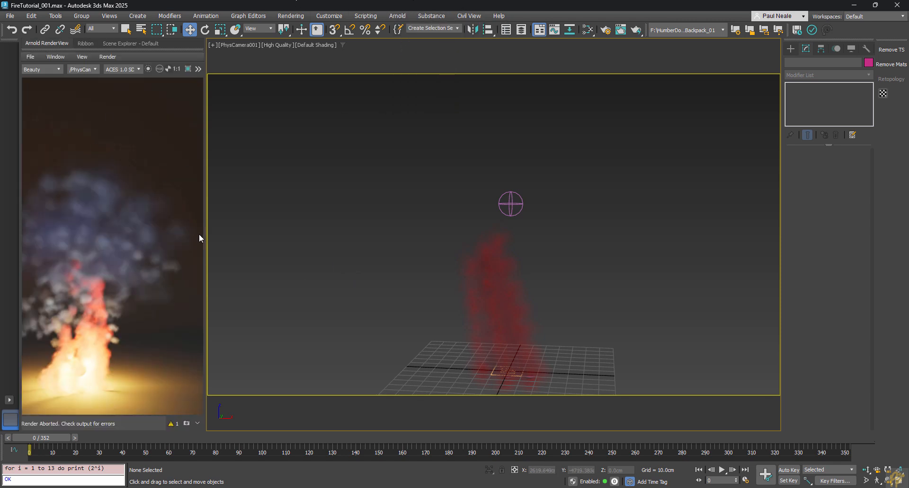
pyautogui.moveTo(204, 226); pyautogui.dragTo(311, 226)
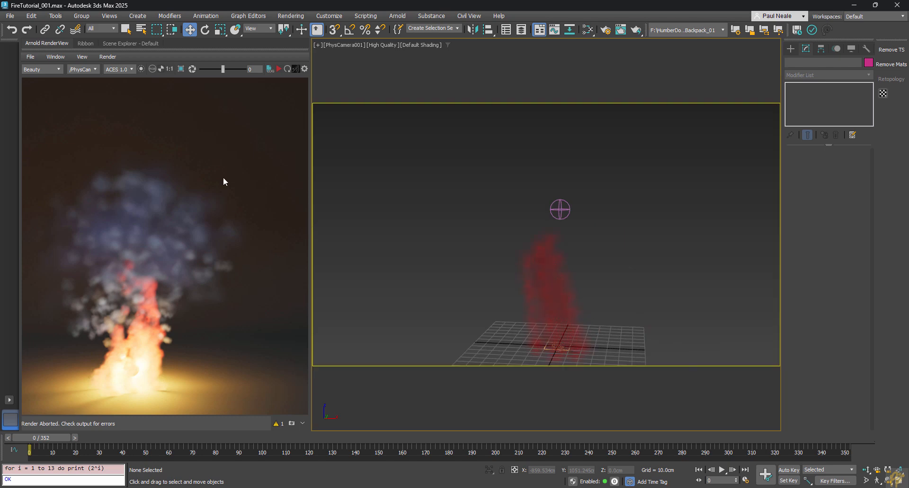
pyautogui.click(280, 69)
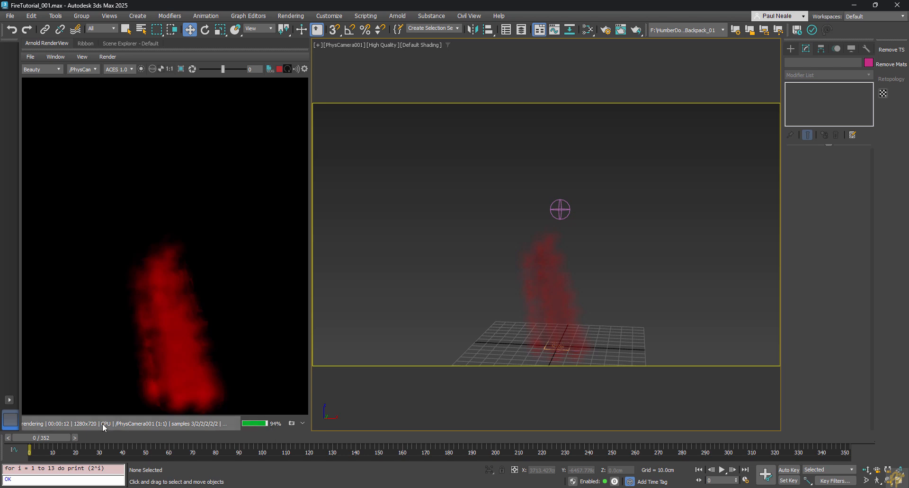
pyautogui.click(280, 70)
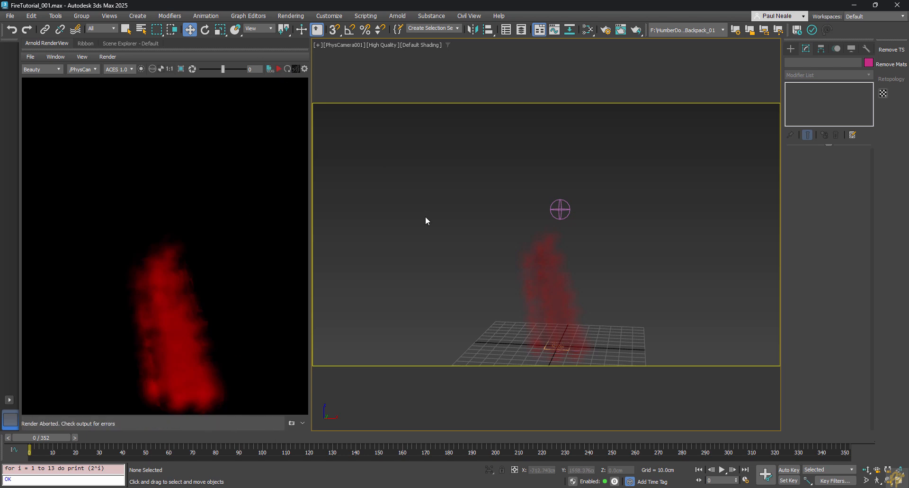
# Step: Set the Render Setup output width to 600 pixels, giving a height of 338
pyautogui.press('F10')
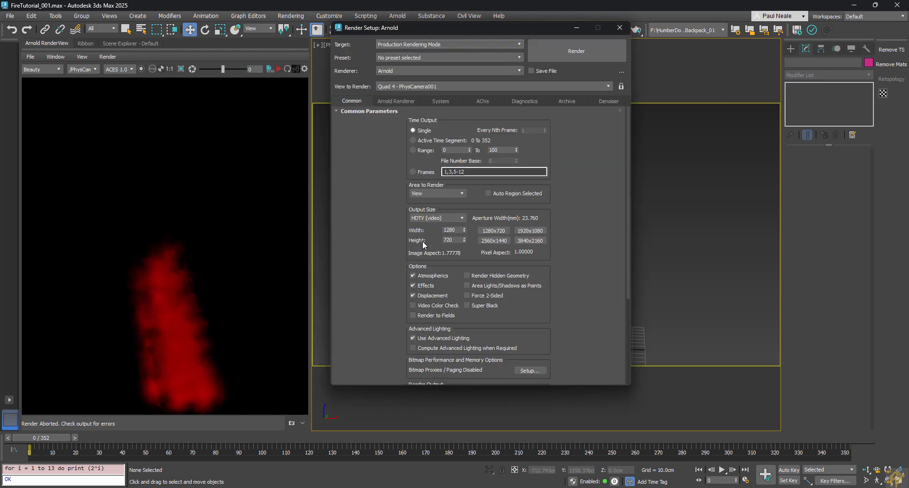
pyautogui.moveTo(425, 229); pyautogui.dragTo(409, 226)
pyautogui.write('800')
pyautogui.press('Return')
pyautogui.write('600')
pyautogui.press('Return')
# Step: Render the fire at 600×338 in Arnold RenderView and move to frame 112
pyautogui.click(620, 29)
pyautogui.click(277, 69)
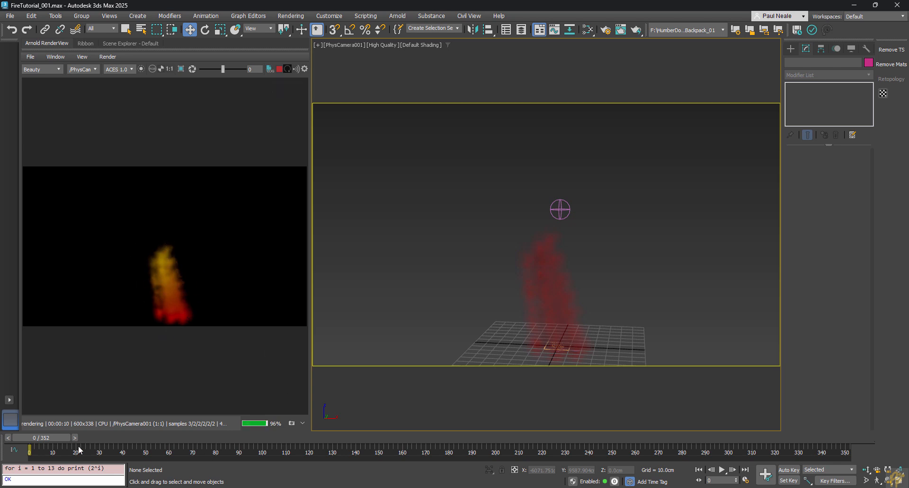
pyautogui.moveTo(57, 438); pyautogui.dragTo(316, 441)
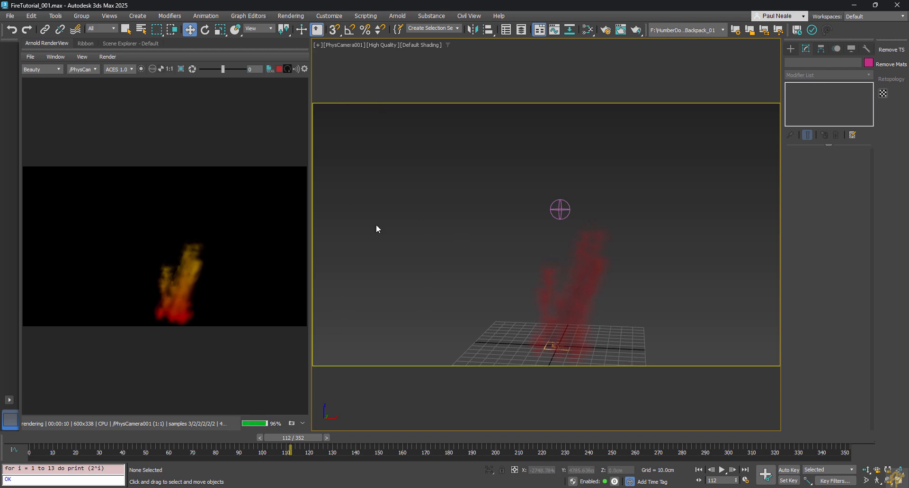
# Step: Swap the red and yellow Particle Age colours so the gradient runs yellow to red
pyautogui.press('m')
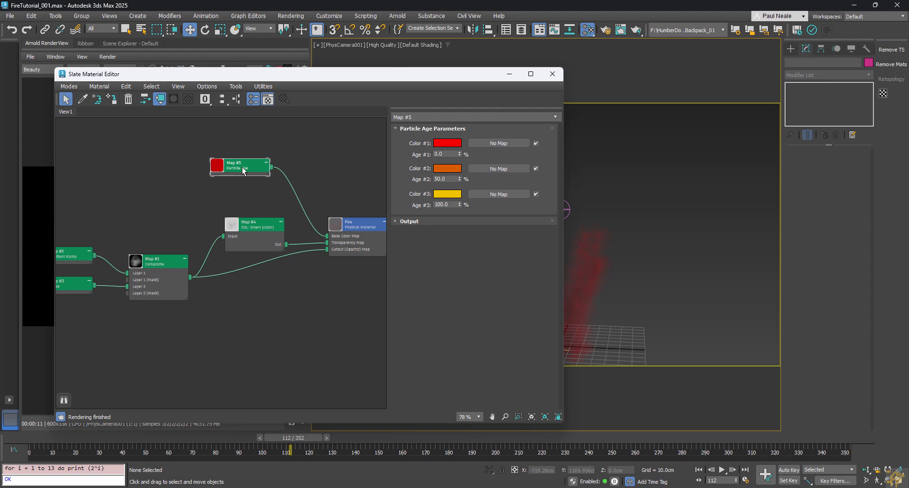
pyautogui.moveTo(460, 195); pyautogui.dragTo(455, 147)
pyautogui.click(471, 151)
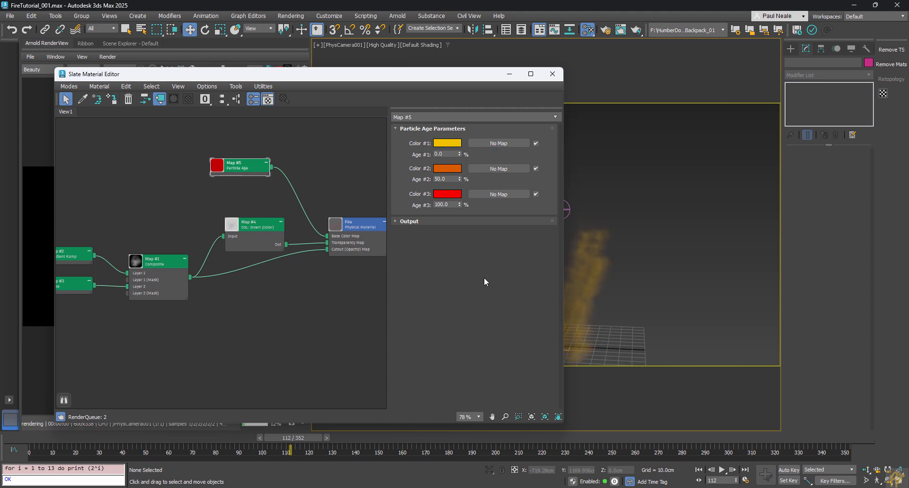
pyautogui.click(553, 75)
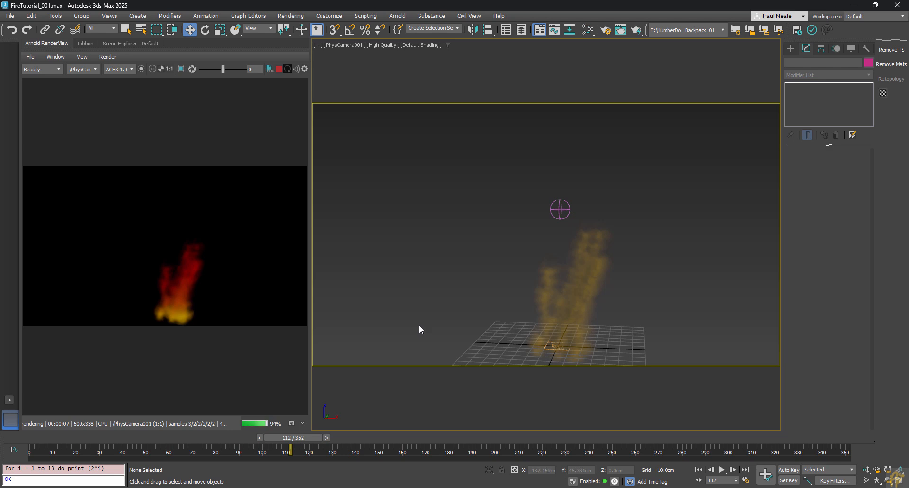
# Step: Stop the running render and arrange the Environment and Slate Material Editor windows side by side
pyautogui.press('8')
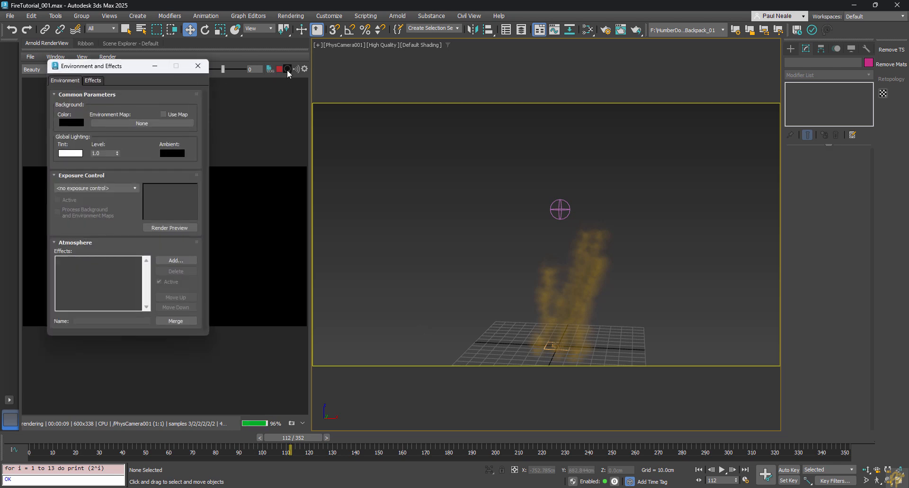
pyautogui.click(279, 69)
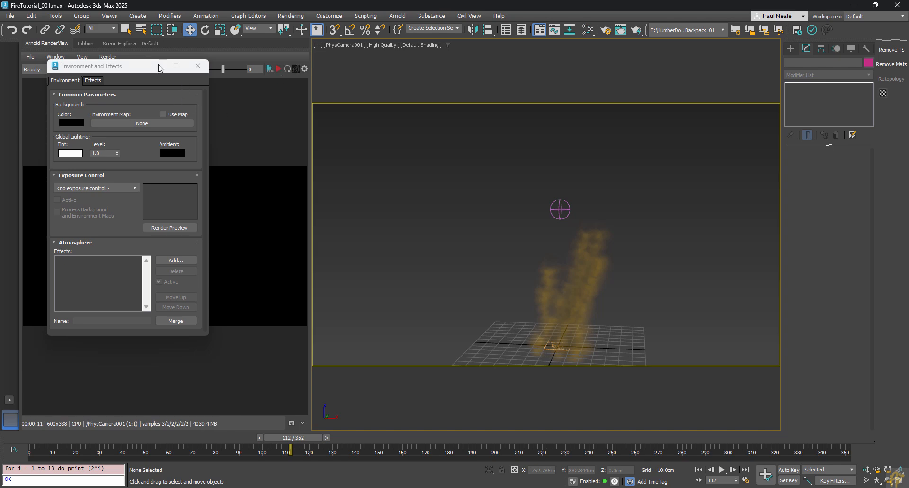
pyautogui.moveTo(159, 68); pyautogui.dragTo(184, 65)
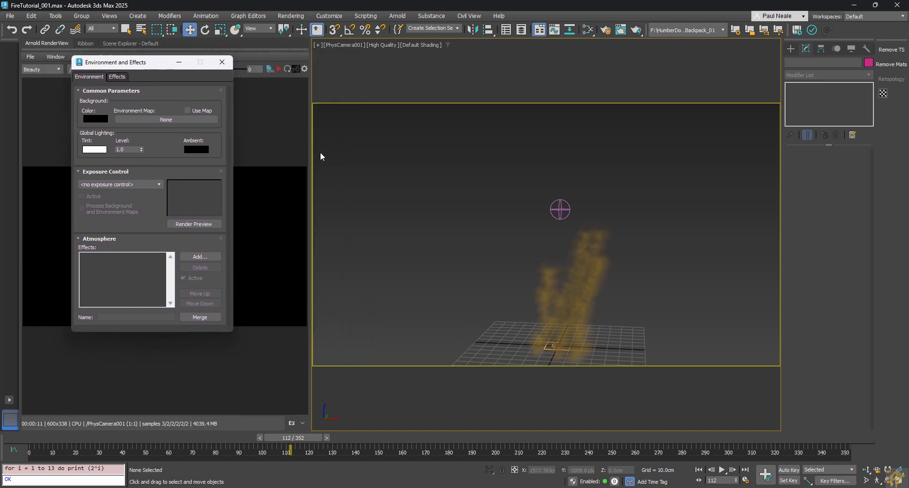
pyautogui.press('m')
pyautogui.moveTo(402, 70); pyautogui.dragTo(629, 57)
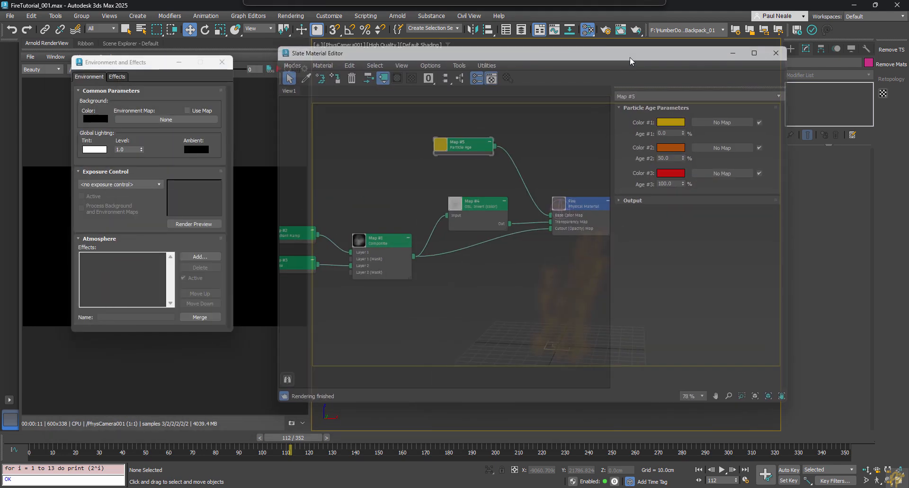
pyautogui.moveTo(495, 273); pyautogui.dragTo(453, 412, button='middle')
# Step: Create an OSL HDRI Environment map with old_bus_depot_2k.hdr as an instanced Environment Map
pyautogui.rightClick(442, 178)
pyautogui.moveTo(474, 182)
pyautogui.moveTo(552, 185)
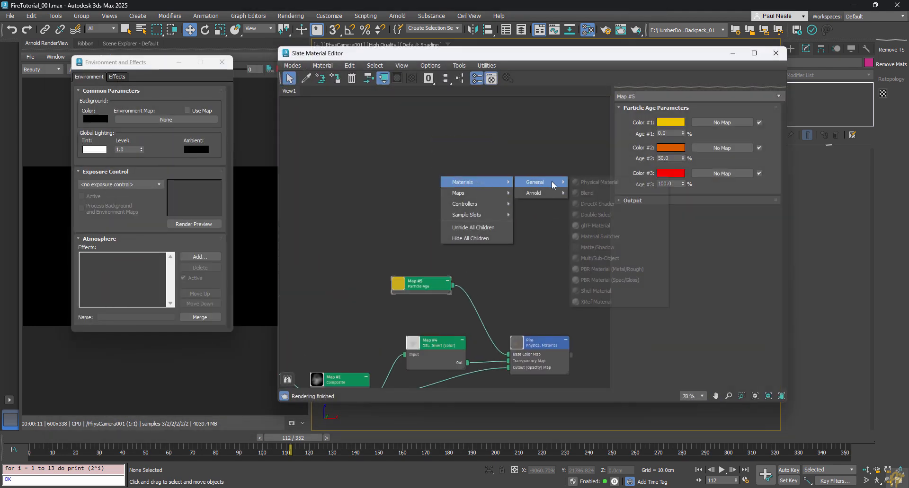
pyautogui.moveTo(502, 194)
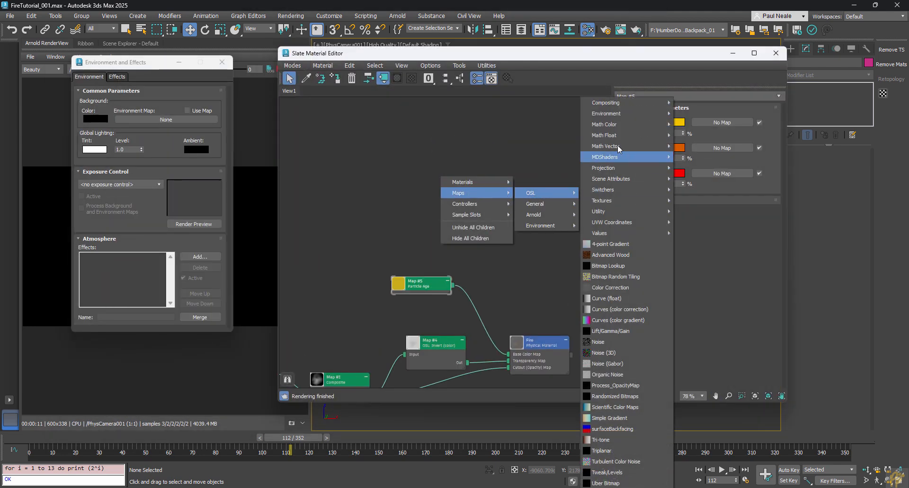
pyautogui.press('Escape')
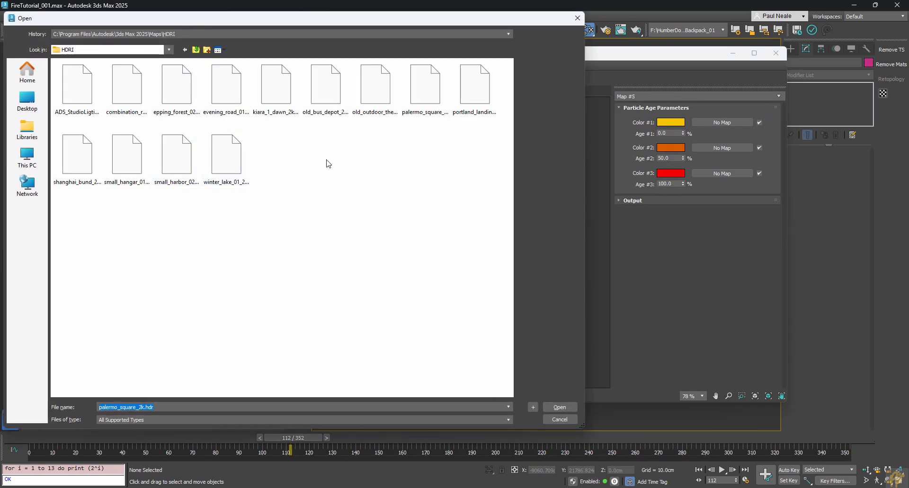
pyautogui.doubleClick(327, 85)
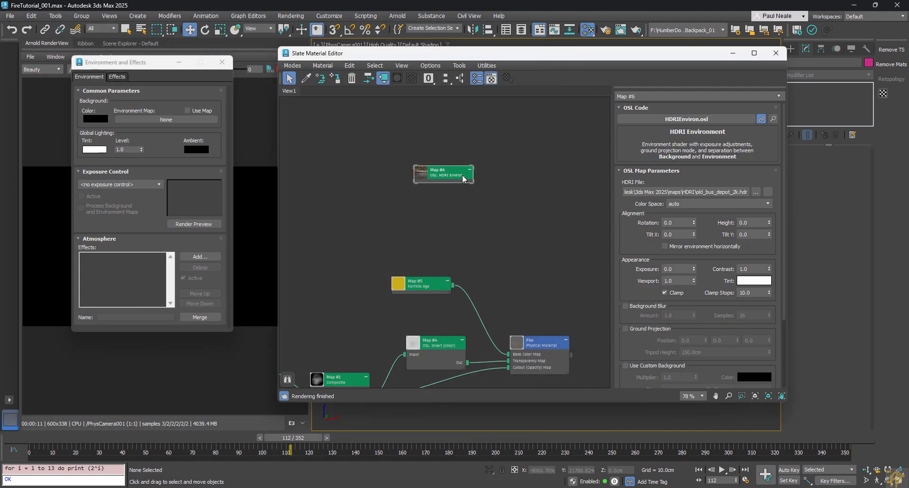
pyautogui.moveTo(471, 181); pyautogui.dragTo(186, 123)
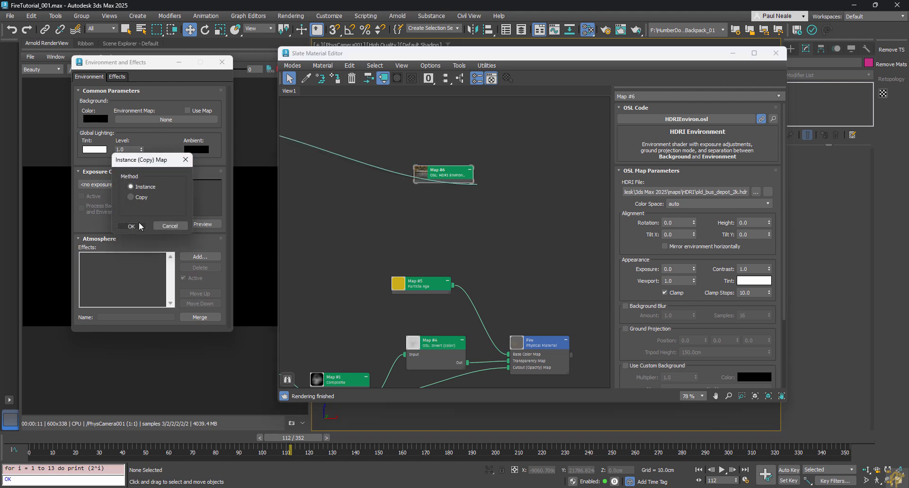
pyautogui.click(132, 227)
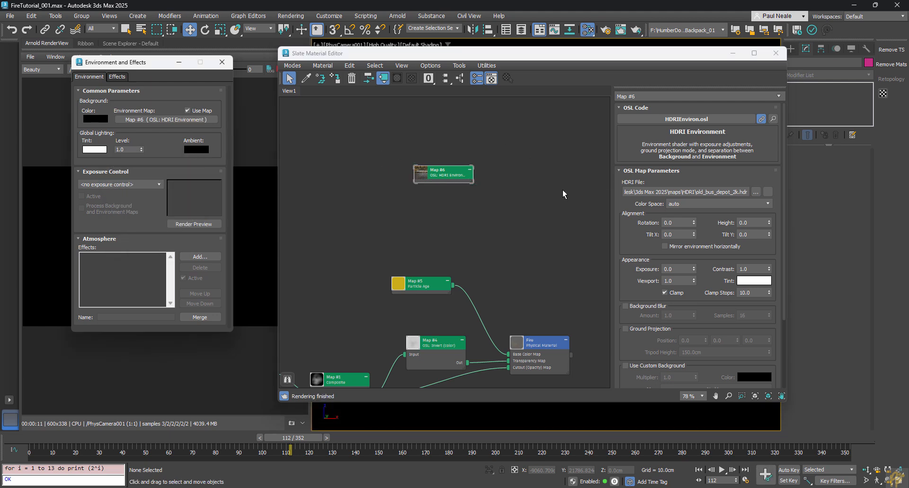
# Step: Enable Use Custom Background on the HDRI map with a dark grey colour
pyautogui.click(462, 174)
pyautogui.scroll(-3, 696, 265)
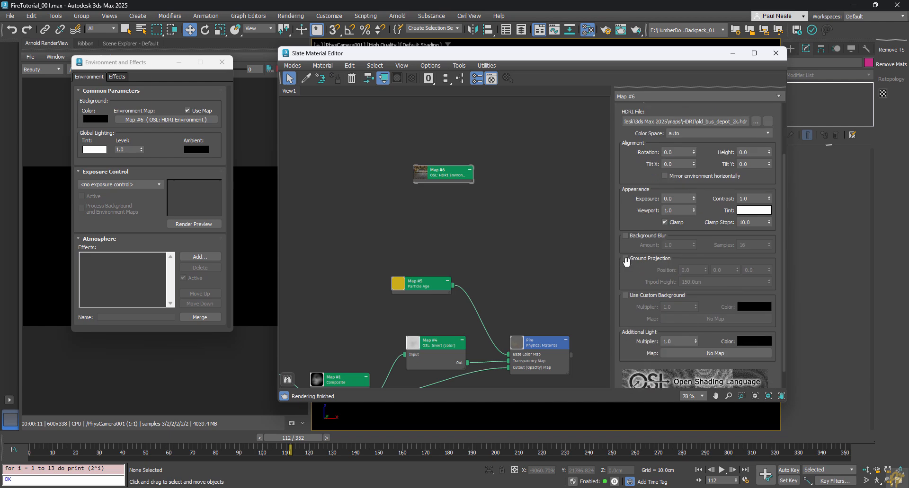
pyautogui.click(625, 295)
pyautogui.click(754, 306)
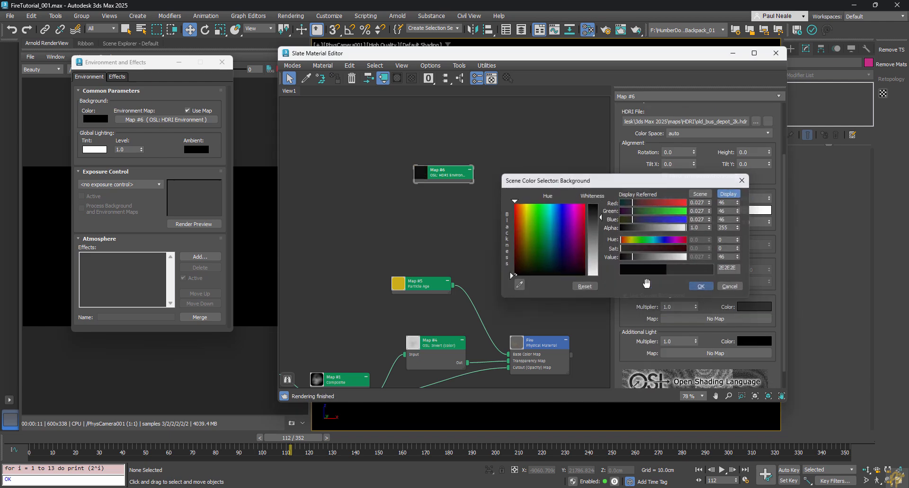
pyautogui.click(701, 286)
# Step: Re-render the scene in Arnold with the HDRI environment
pyautogui.click(222, 62)
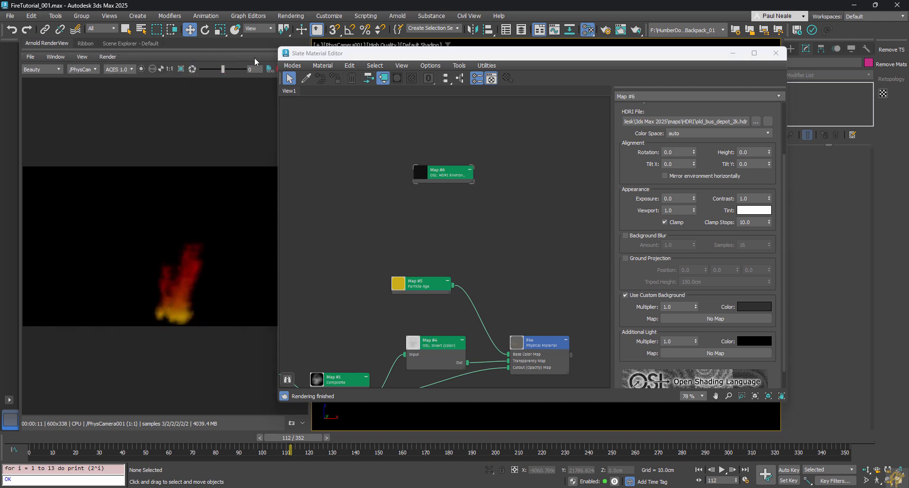
pyautogui.moveTo(328, 53); pyautogui.dragTo(373, 49)
pyautogui.click(279, 69)
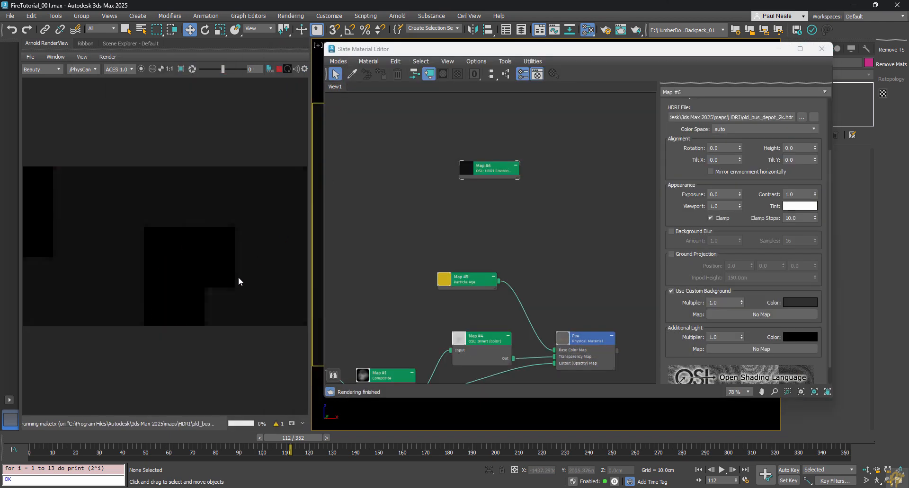
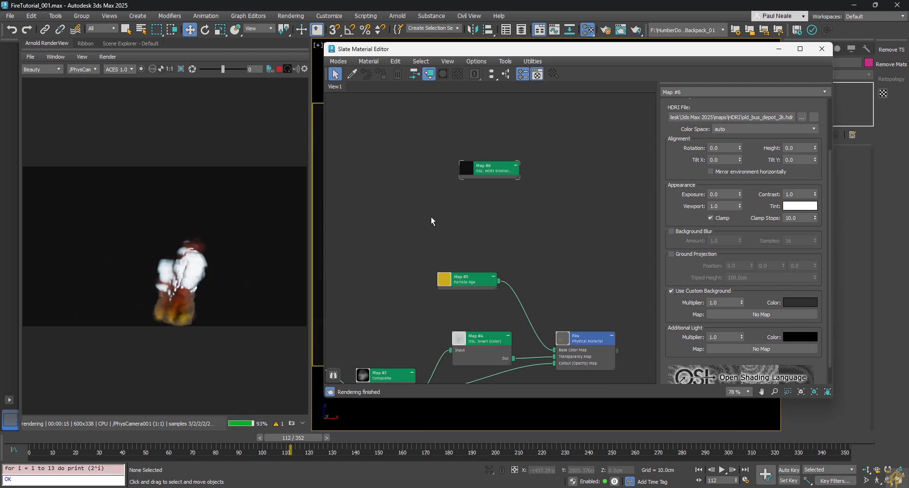
# Step: Stop the running Arnold render and bring up Render Setup with F10
pyautogui.click(279, 69)
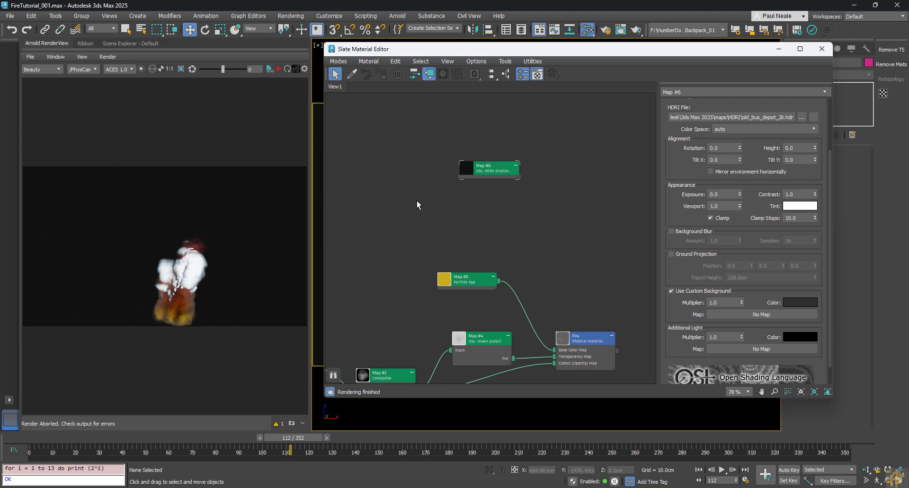
pyautogui.press('F10')
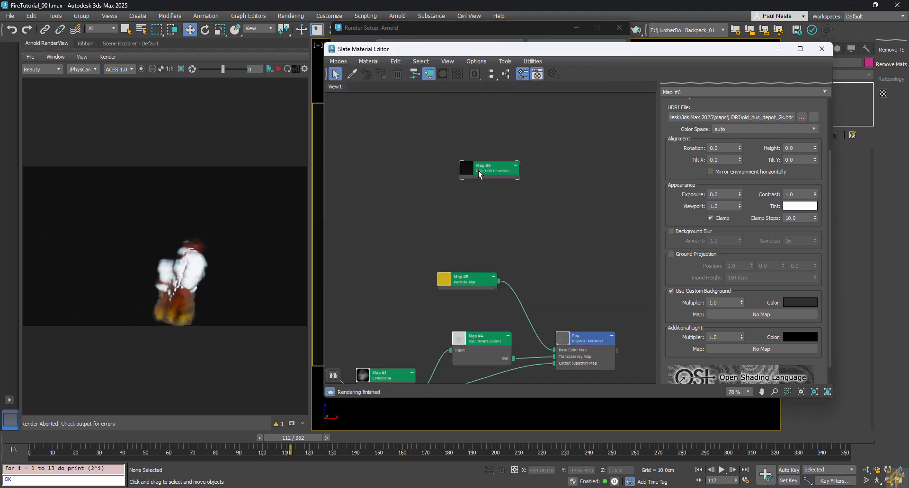
# Step: Set Arnold Transparency Depth to 100, re-render the fire, and close Render Setup
pyautogui.click(459, 26)
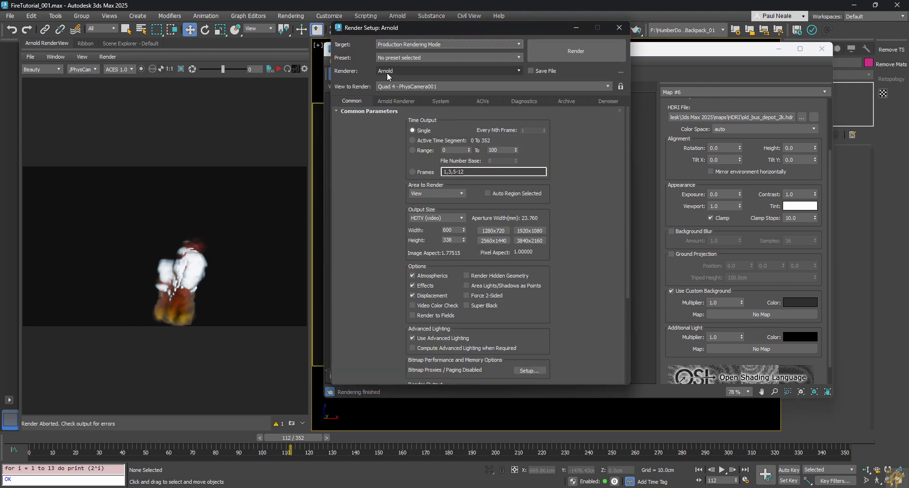
pyautogui.click(400, 101)
pyautogui.scroll(-5, 568, 240)
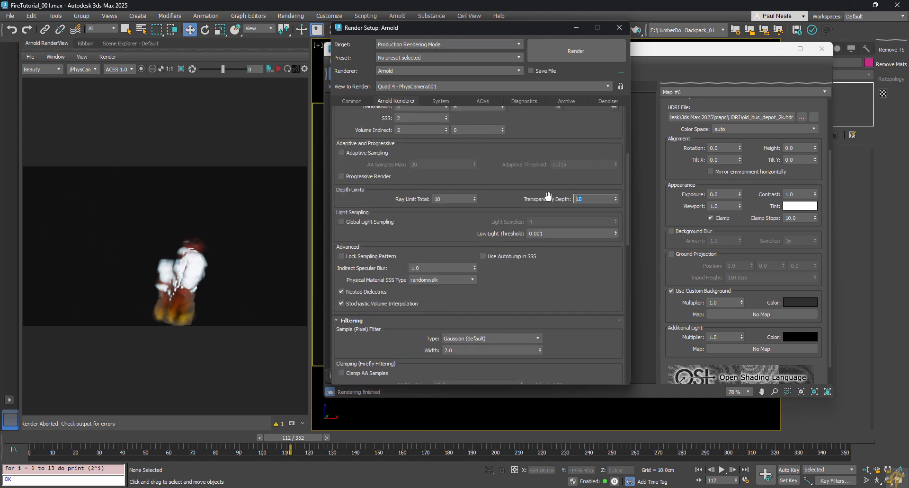
pyautogui.write('100')
pyautogui.click(523, 183)
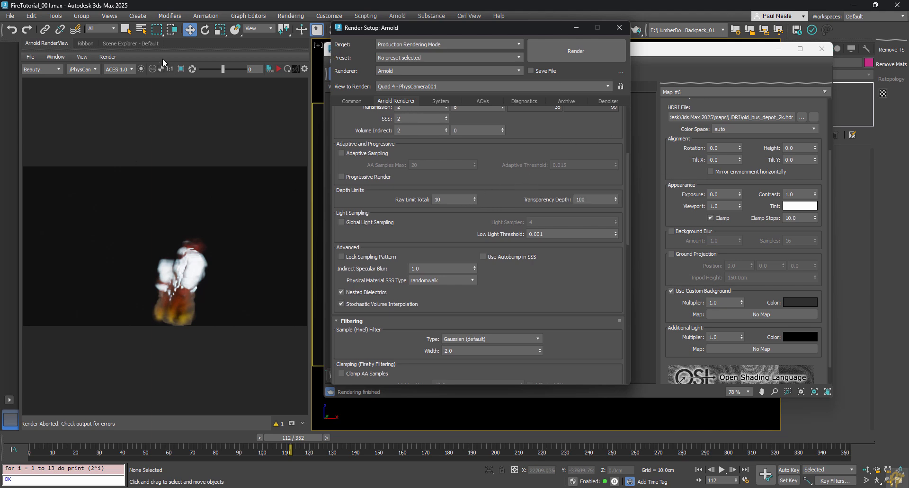
pyautogui.click(278, 70)
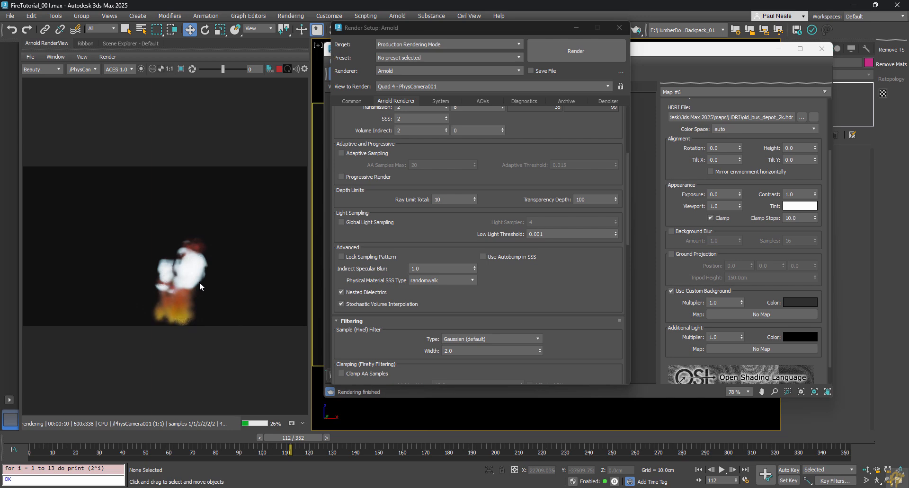
pyautogui.click(621, 29)
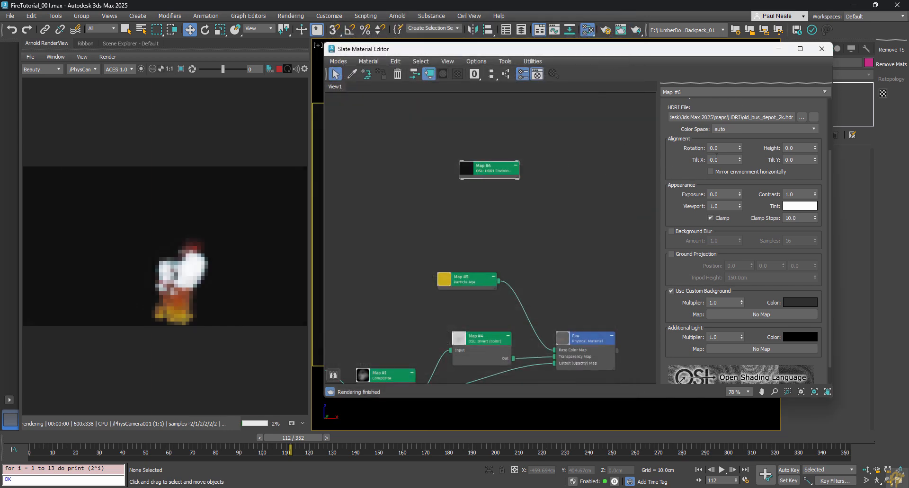
# Step: Swap the HDRI to evening_road_01_2k.hdr and lighten the custom background to 0.067 grey
pyautogui.click(801, 117)
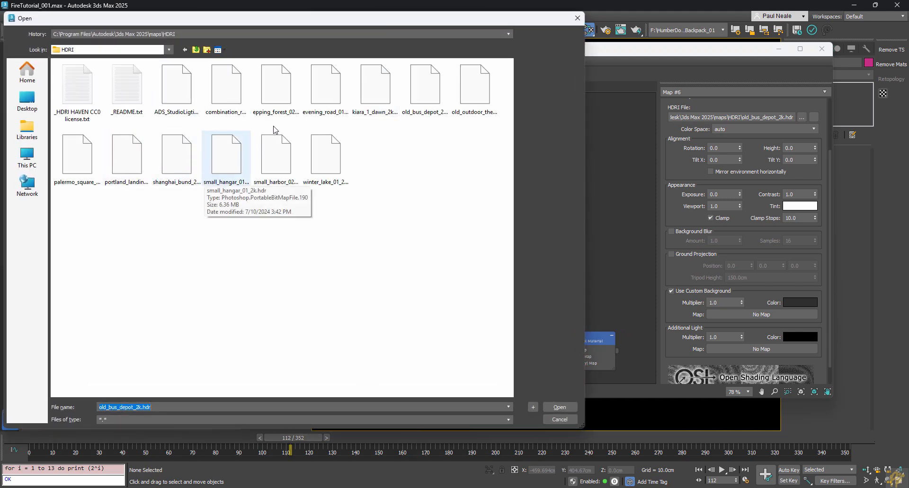
pyautogui.doubleClick(325, 88)
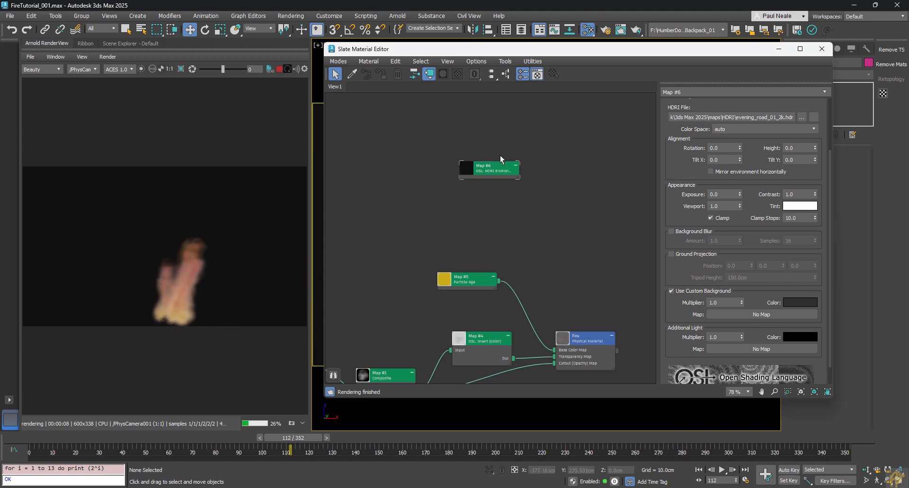
pyautogui.click(797, 303)
pyautogui.click(647, 224)
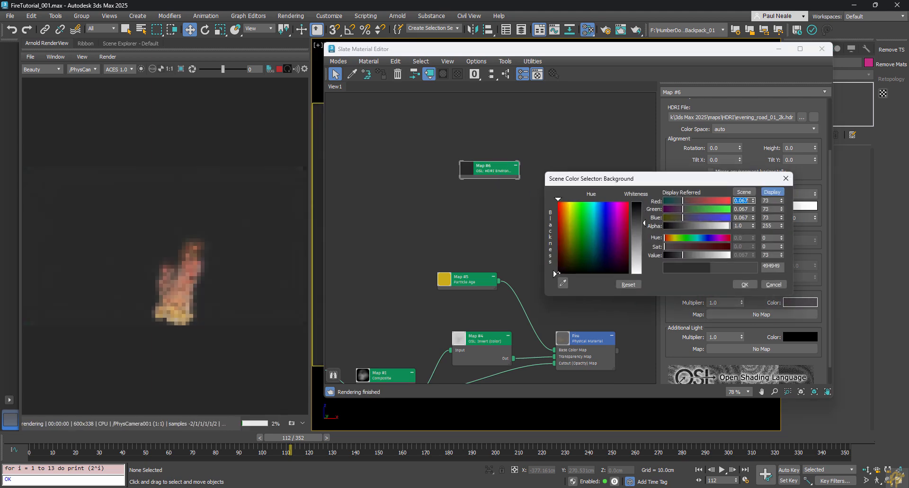
pyautogui.click(741, 285)
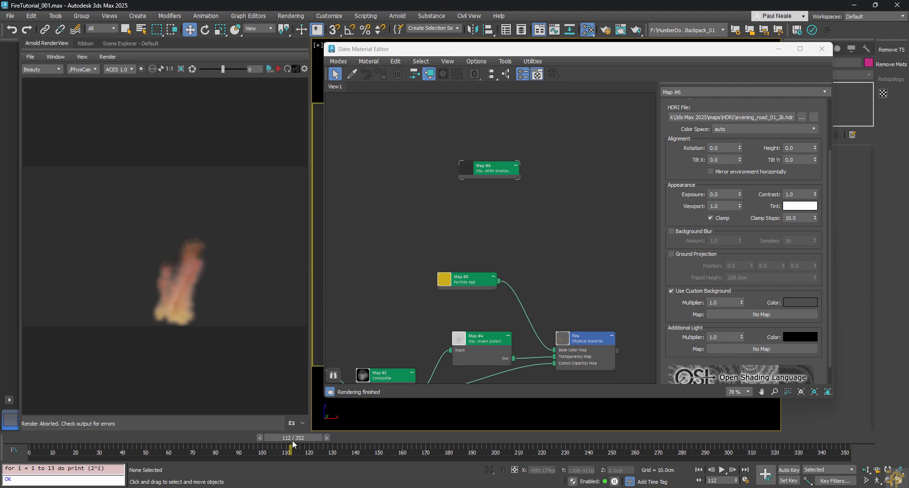
# Step: Re-render the fire in Arnold at frames 206, 221 and other frames along the timeline
pyautogui.moveTo(293, 444); pyautogui.dragTo(508, 443)
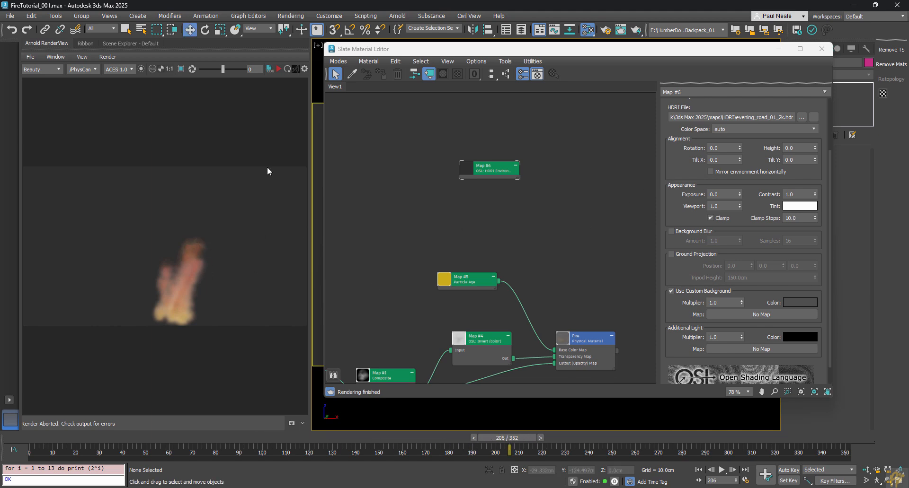
pyautogui.click(280, 70)
pyautogui.moveTo(533, 440); pyautogui.dragTo(575, 440)
pyautogui.click(280, 69)
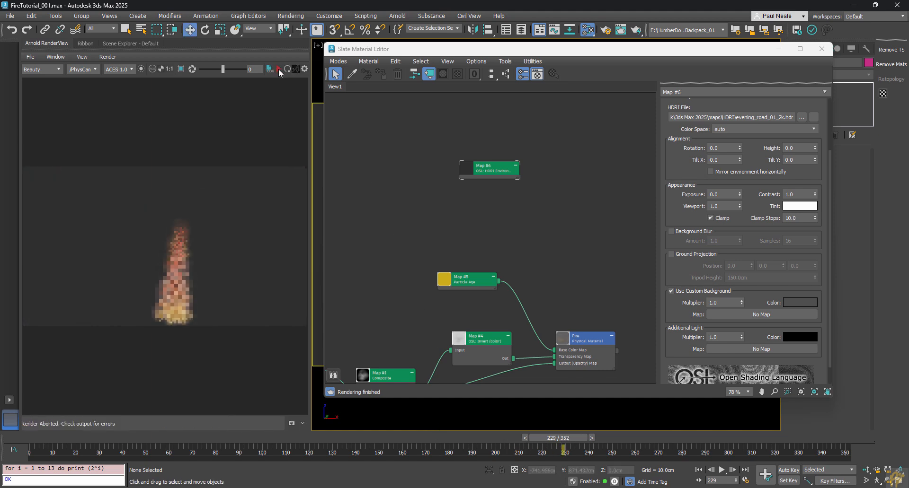
pyautogui.click(280, 70)
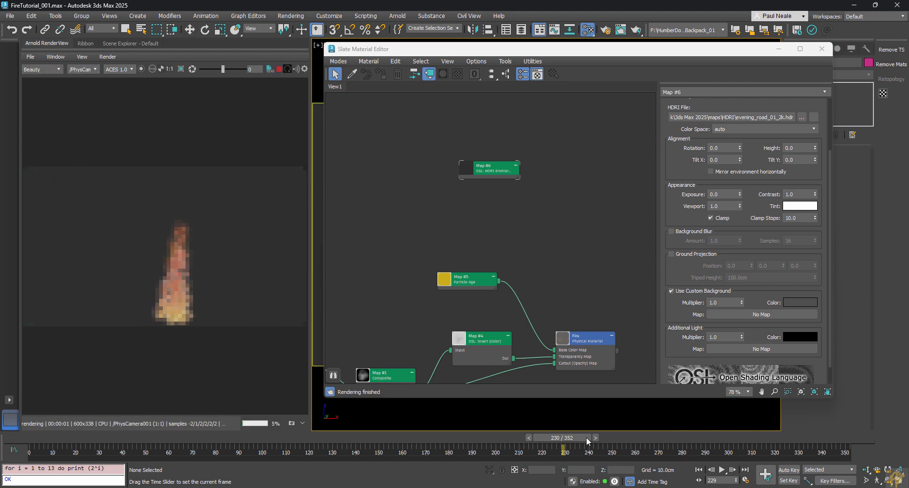
pyautogui.moveTo(566, 440); pyautogui.dragTo(476, 440)
pyautogui.click(279, 71)
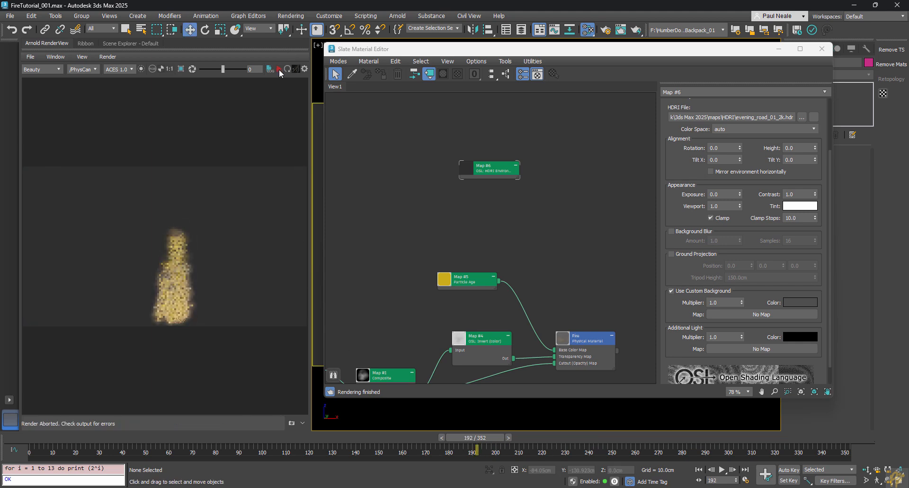
pyautogui.click(279, 72)
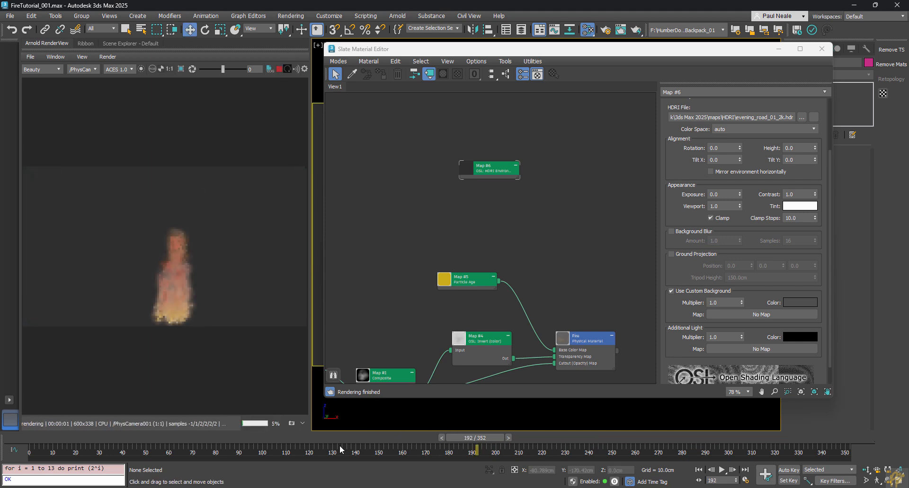
pyautogui.moveTo(341, 438); pyautogui.dragTo(273, 438)
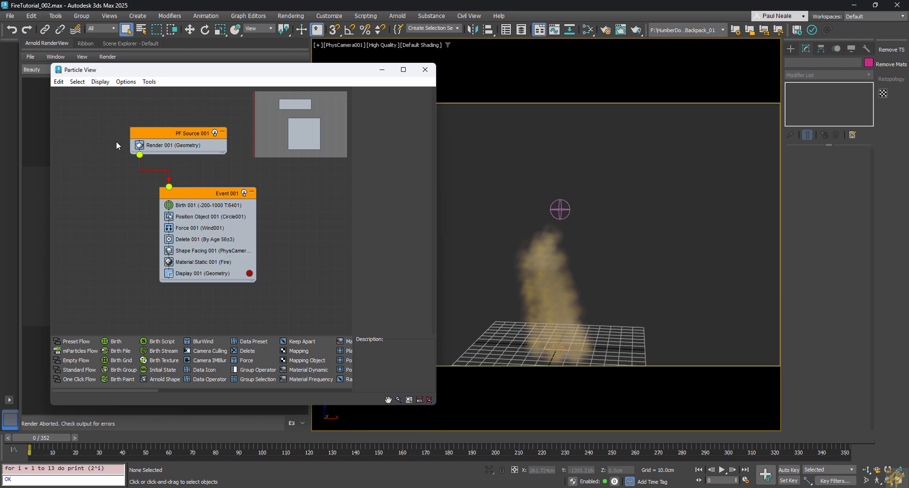
# Step: Create Event 002 from a Display operator showing particles as cyan ticks
pyautogui.scroll(-3, 274, 297)
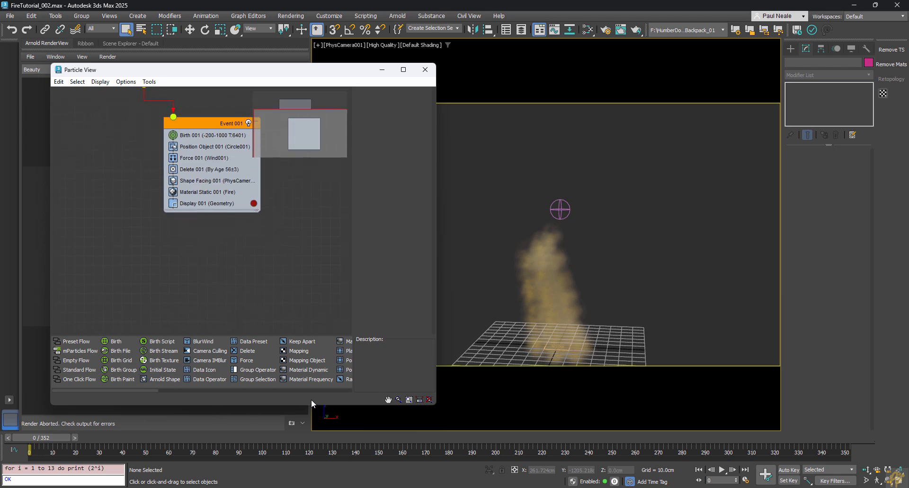
pyautogui.click(335, 391)
pyautogui.click(346, 390)
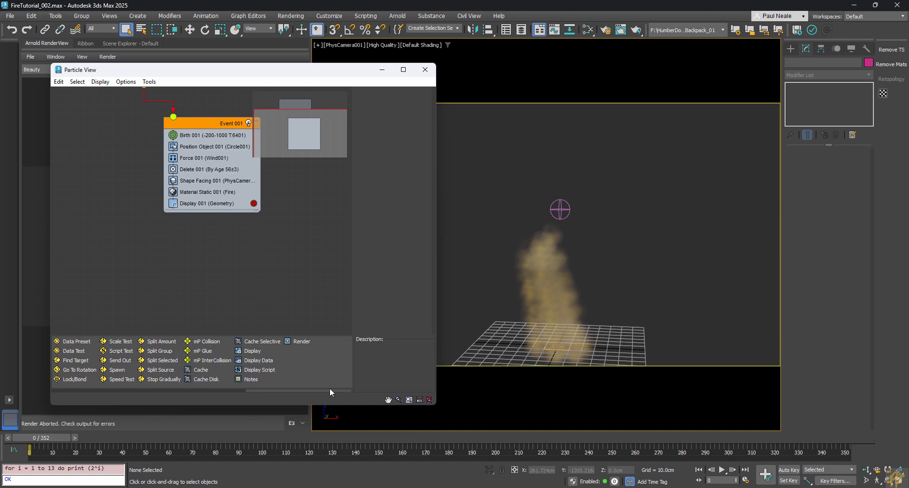
pyautogui.moveTo(251, 351); pyautogui.dragTo(135, 282)
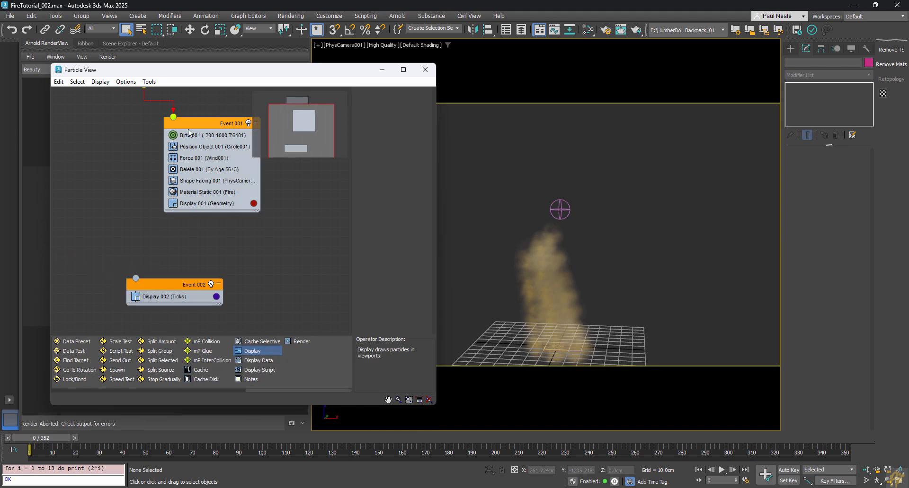
pyautogui.click(175, 288)
pyautogui.click(171, 298)
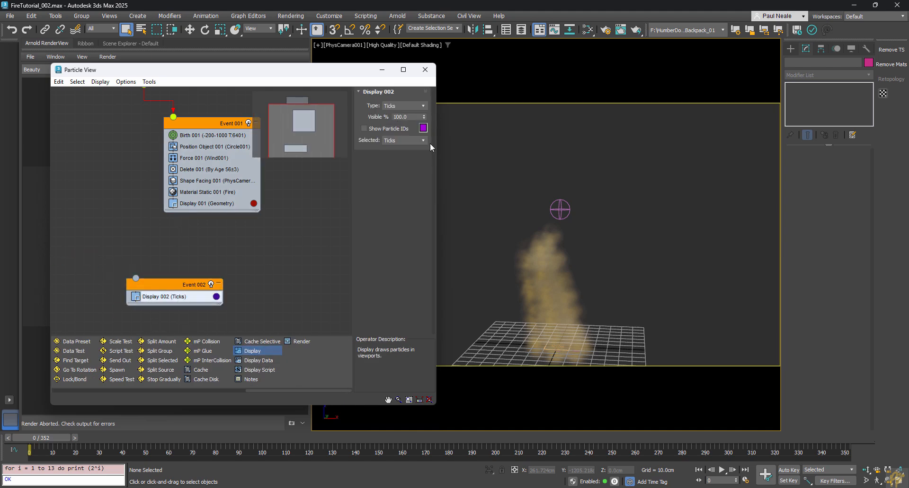
pyautogui.click(425, 129)
pyautogui.moveTo(232, 176); pyautogui.dragTo(223, 165)
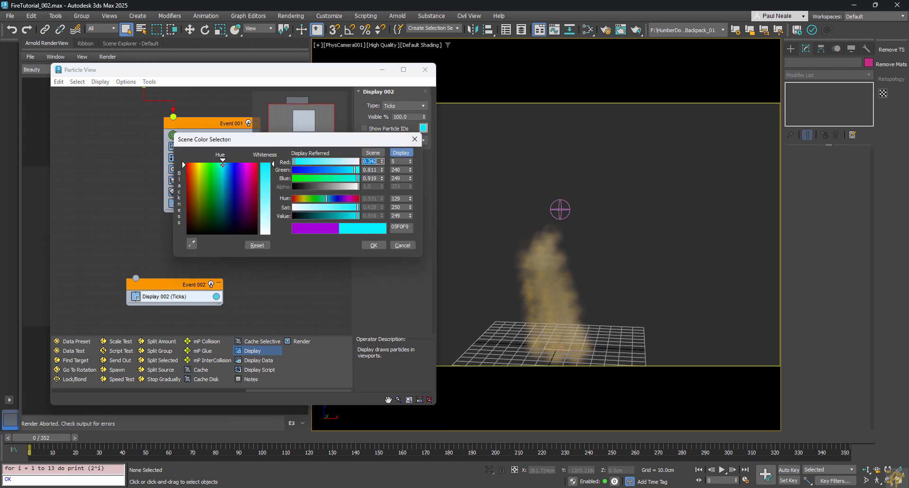
pyautogui.click(373, 245)
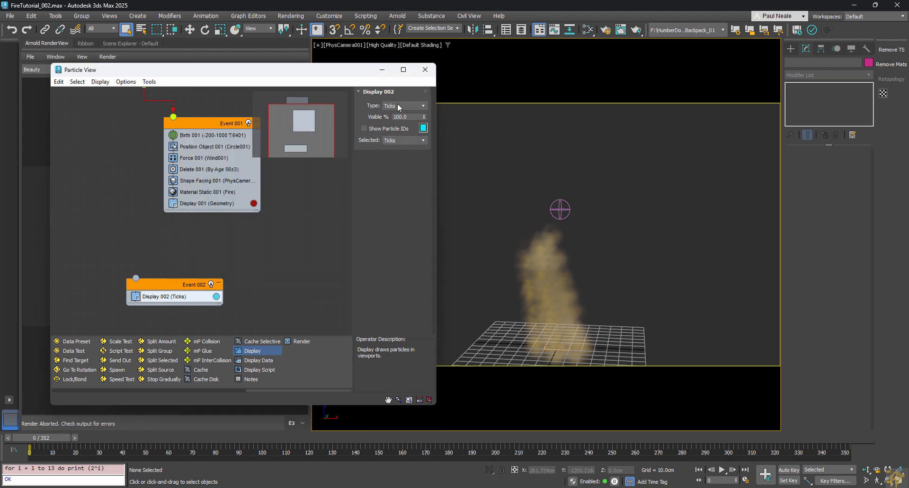
# Step: Move Event 002 lower left and insert an Age Test into Event 001 above Display 001
pyautogui.moveTo(163, 285); pyautogui.dragTo(144, 295)
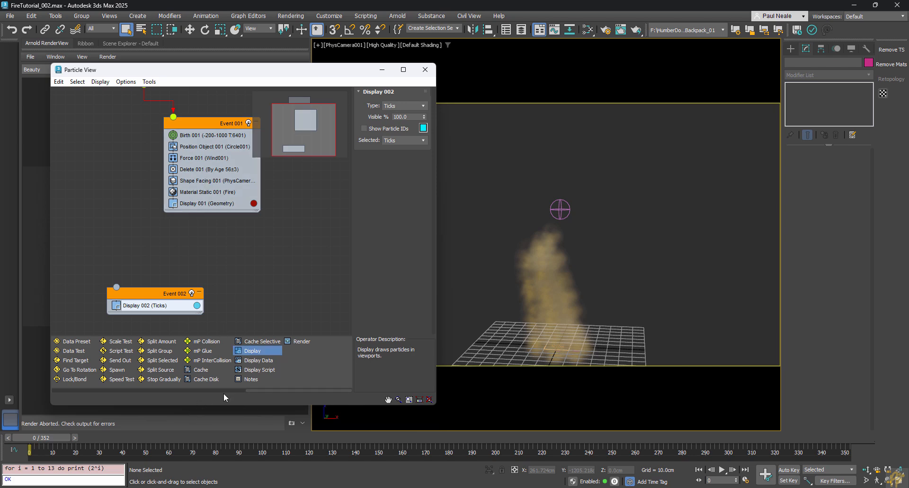
pyautogui.click(195, 391)
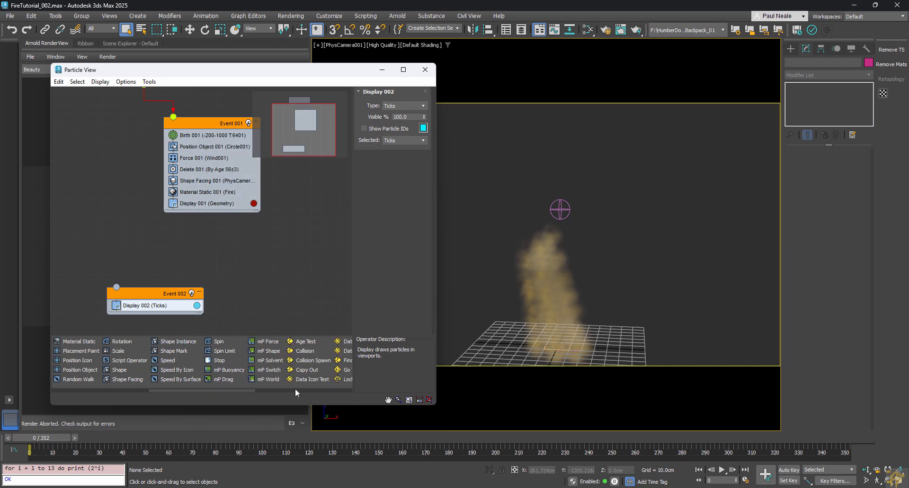
pyautogui.moveTo(305, 341); pyautogui.dragTo(195, 203)
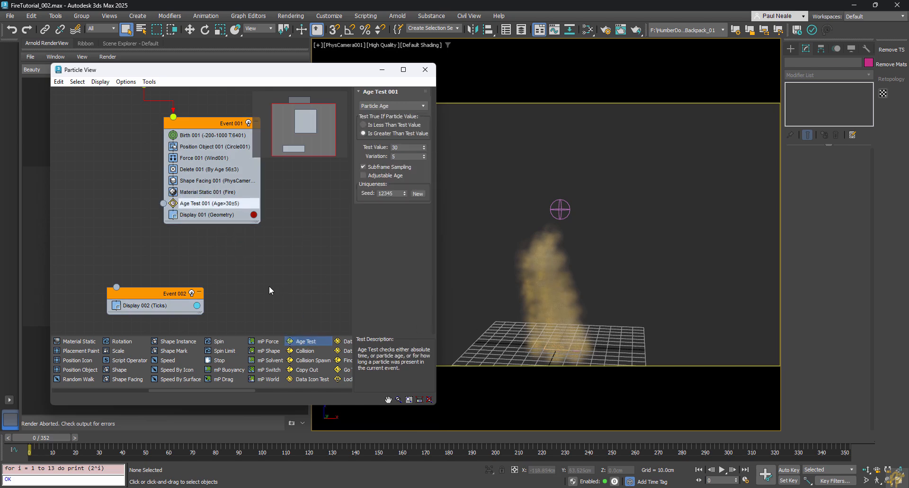
# Step: Wire Age Test 001 into Event 002, raise it to Age>56±8, and move Event 002 nearer Event 001
pyautogui.moveTo(163, 204); pyautogui.dragTo(119, 290)
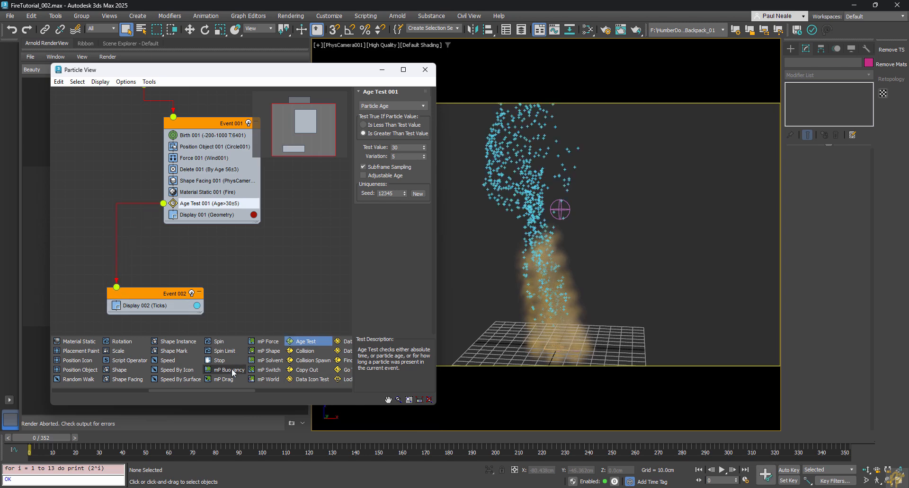
pyautogui.moveTo(56, 439); pyautogui.dragTo(265, 472)
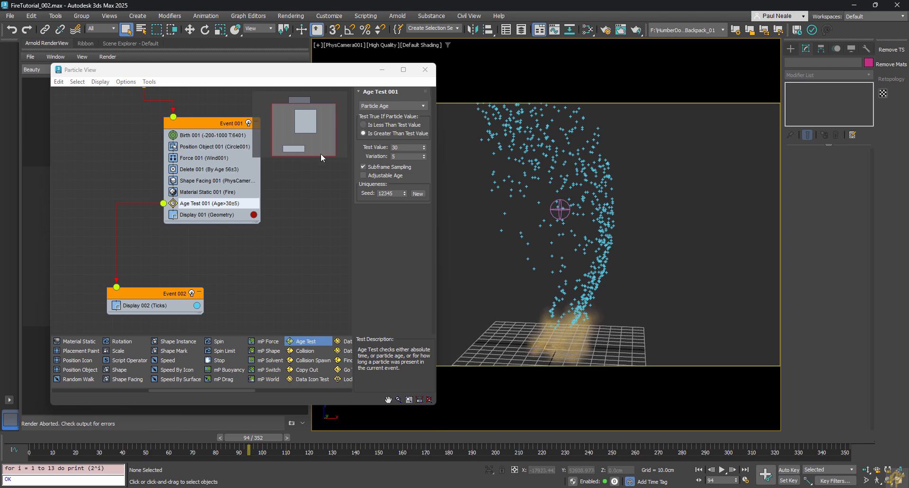
pyautogui.moveTo(424, 149)
pyautogui.mouseDown()
pyautogui.moveTo(425, 132)
pyautogui.moveTo(428, 153)
pyautogui.moveTo(426, 146)
pyautogui.mouseUp()
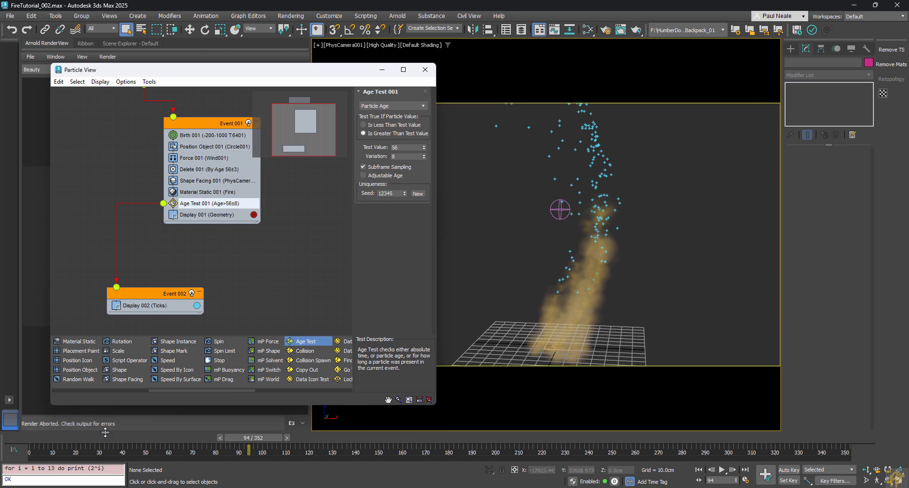
pyautogui.moveTo(256, 438); pyautogui.dragTo(482, 452)
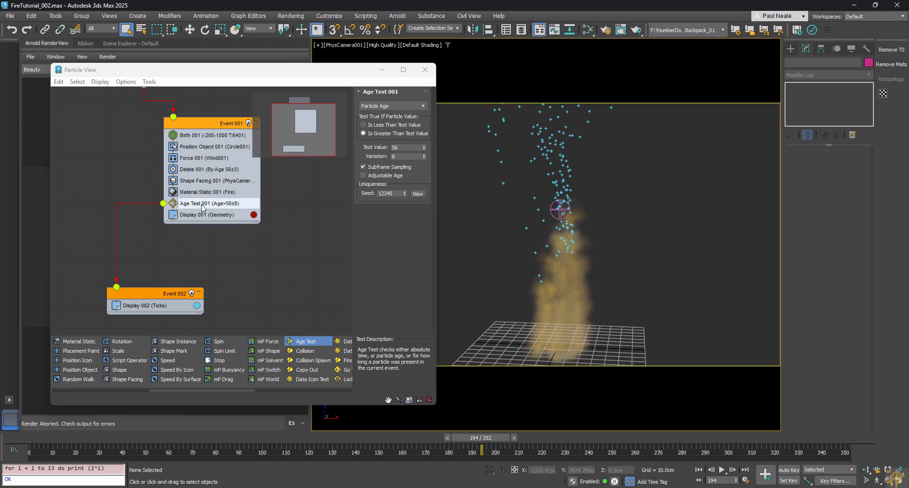
pyautogui.moveTo(146, 297); pyautogui.dragTo(147, 268)
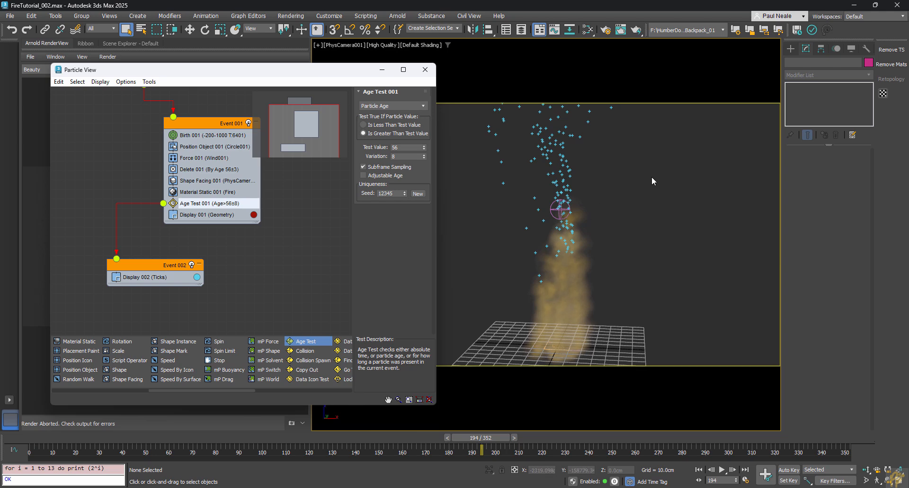
pyautogui.click(790, 48)
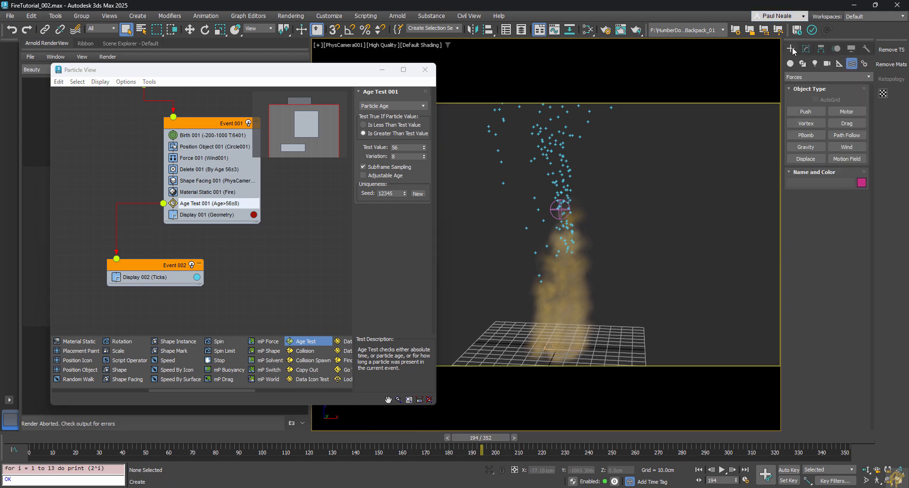
# Step: Create a Drag001 space warp and assign it to a new Force operator in Event 002
pyautogui.click(846, 123)
pyautogui.click(615, 349)
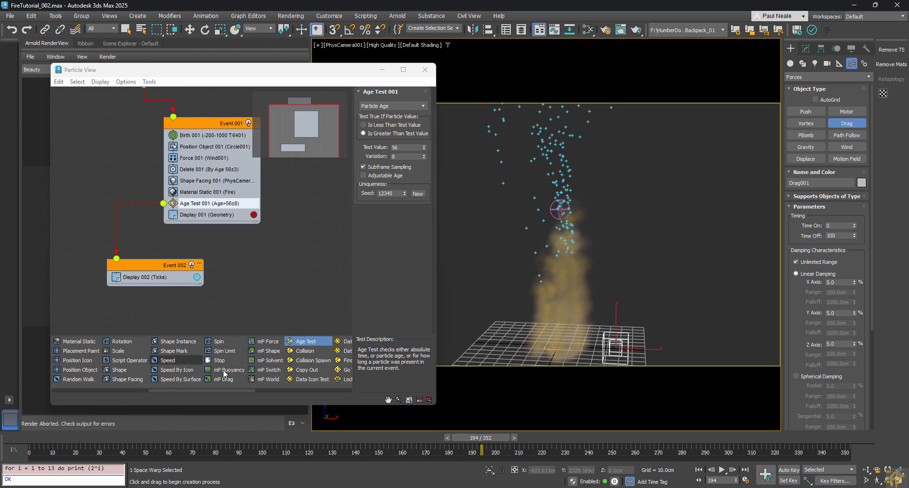
pyautogui.click(131, 392)
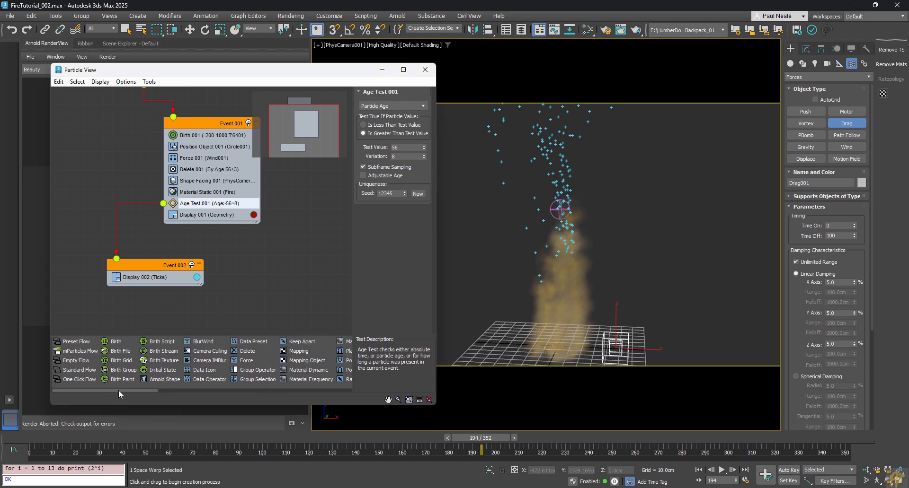
pyautogui.moveTo(246, 361); pyautogui.dragTo(147, 278)
pyautogui.click(144, 277)
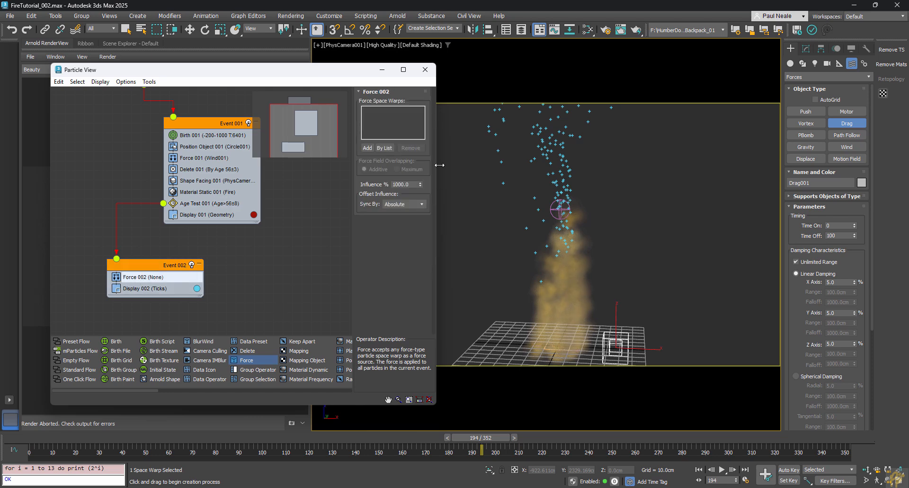
pyautogui.click(373, 148)
pyautogui.click(616, 339)
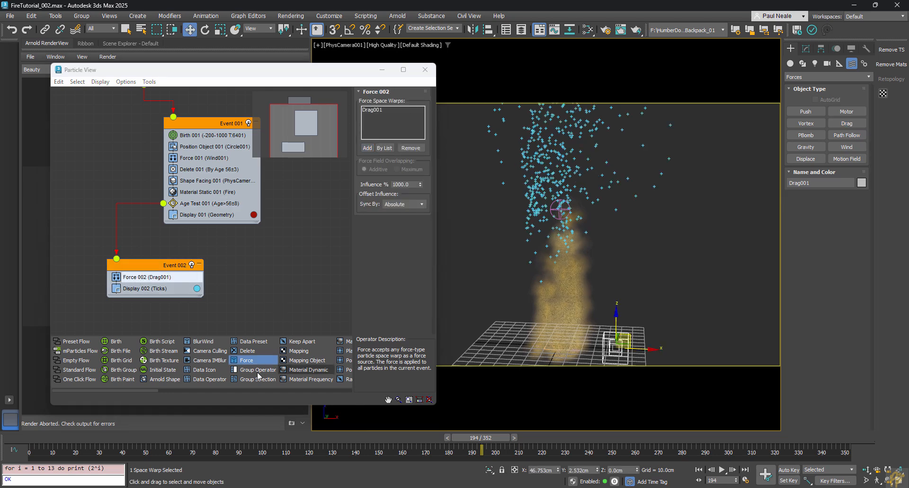
# Step: Scrub the timeline to check the drag effect and bring up Drag001's parameters
pyautogui.moveTo(94, 440); pyautogui.dragTo(367, 447)
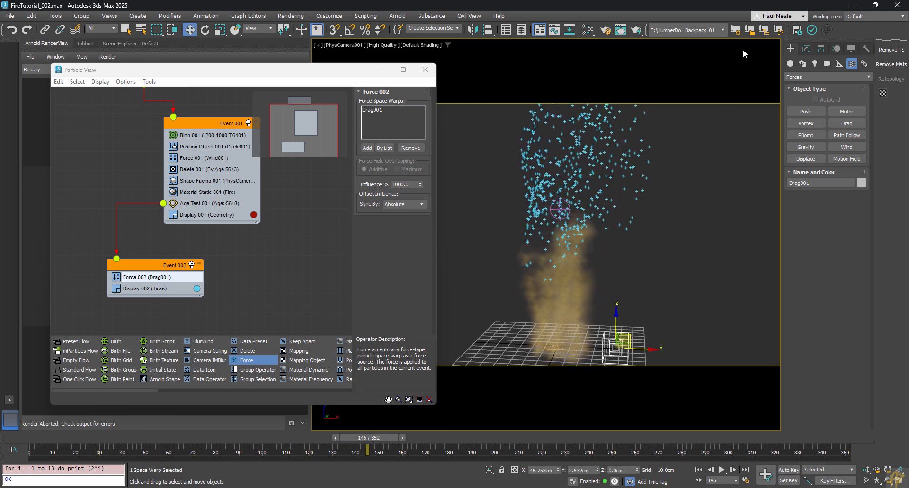
pyautogui.click(805, 50)
pyautogui.moveTo(799, 300); pyautogui.dragTo(800, 243)
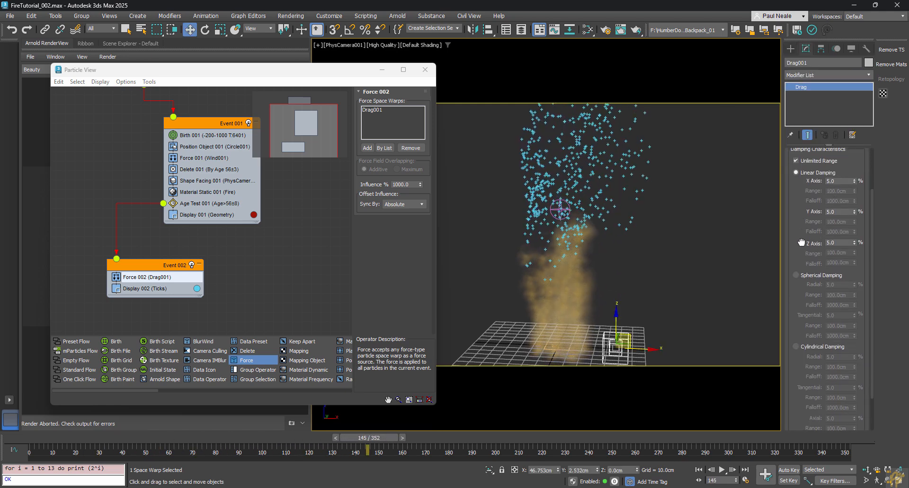
# Step: Set Drag001 to spherical damping with Radial 2.0 and preview the whole plume from farther back
pyautogui.click(800, 276)
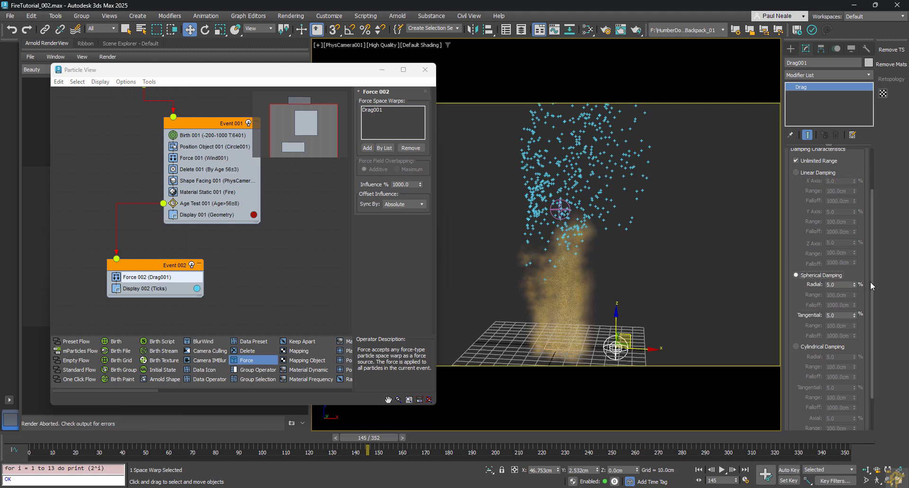
pyautogui.click(855, 314)
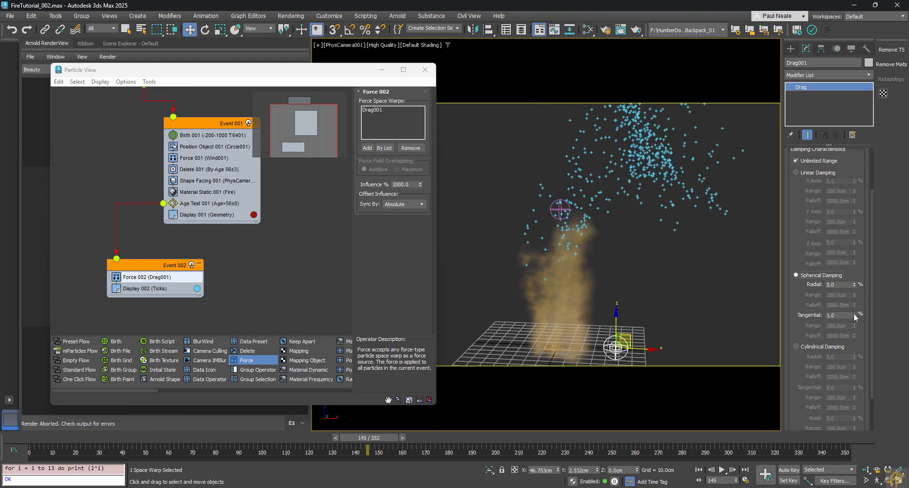
pyautogui.click(854, 283)
pyautogui.click(854, 283)
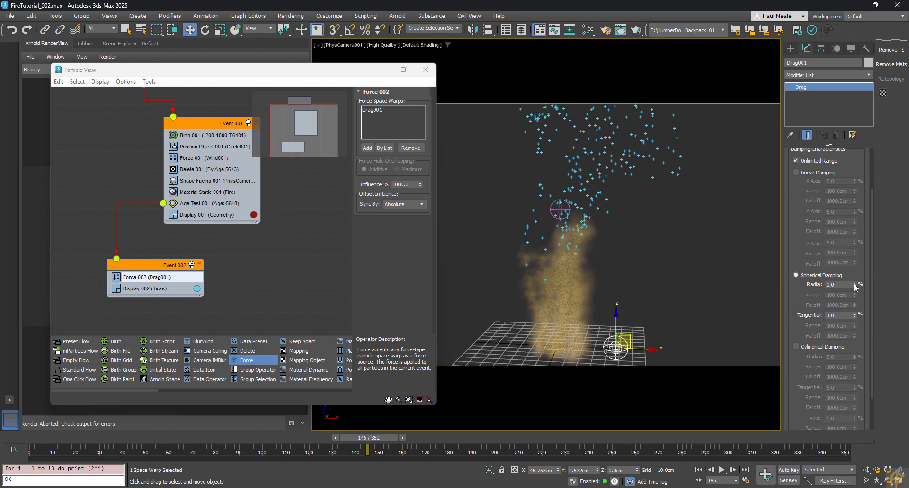
pyautogui.moveTo(81, 439); pyautogui.dragTo(553, 472)
pyautogui.press('w')
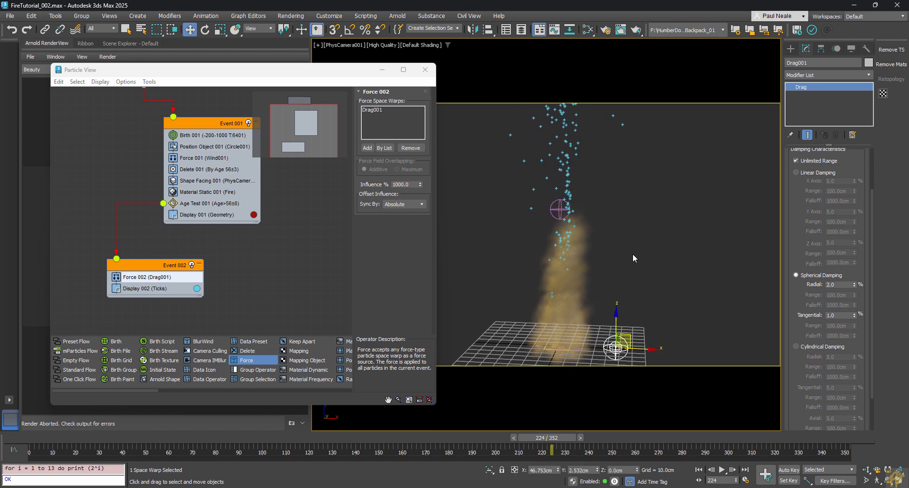
pyautogui.click(867, 471)
pyautogui.moveTo(634, 333); pyautogui.dragTo(651, 256)
pyautogui.moveTo(651, 256); pyautogui.dragTo(651, 272, button='middle')
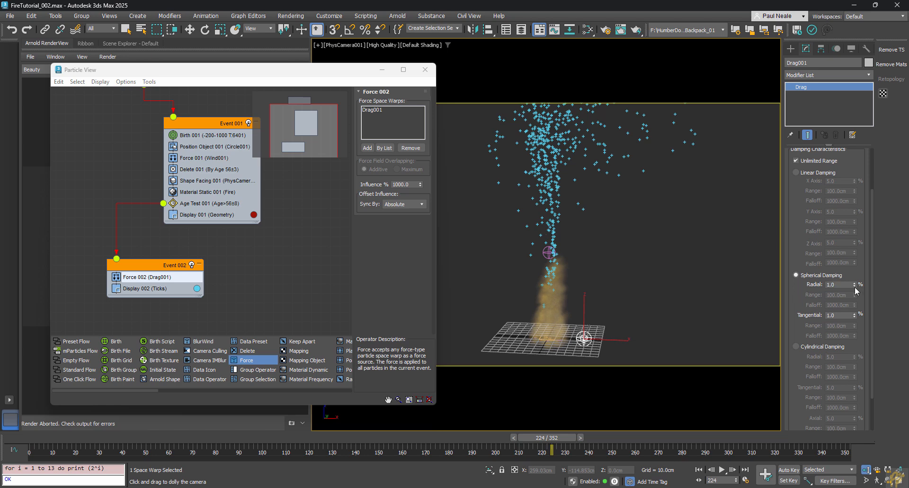
pyautogui.moveTo(112, 440); pyautogui.dragTo(137, 448)
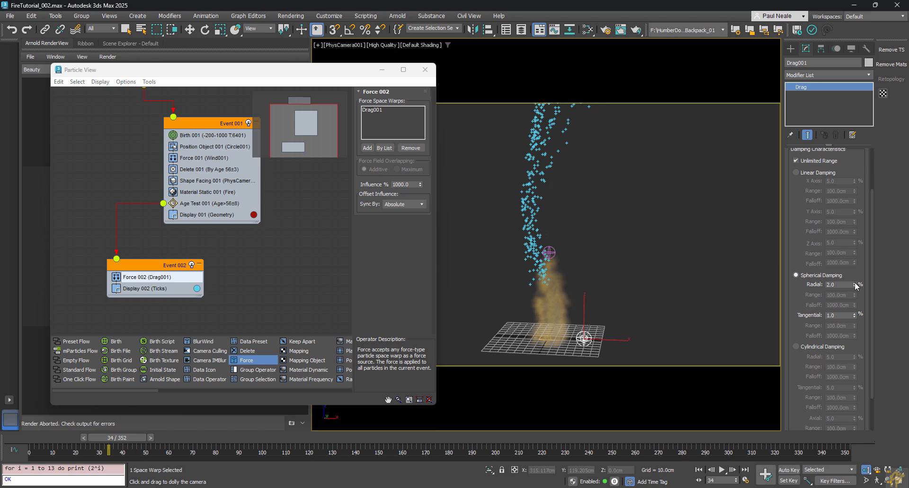
# Step: Raise Drag001's Tangential damping to 3.0 and replay the particles through frame 91
pyautogui.click(856, 314)
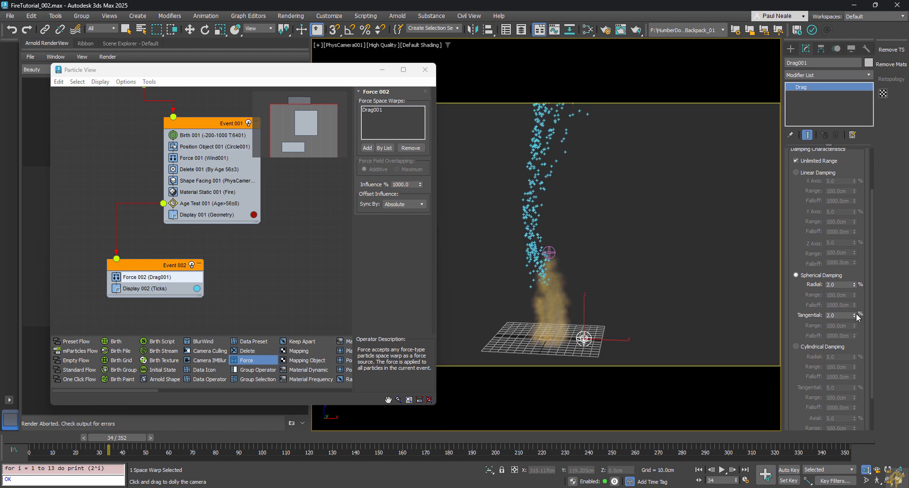
pyautogui.click(855, 314)
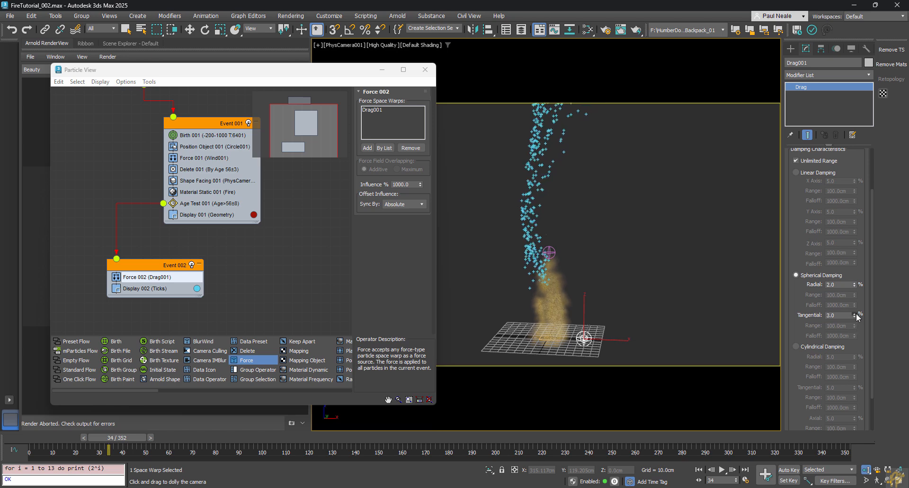
pyautogui.click(854, 283)
pyautogui.moveTo(137, 440); pyautogui.dragTo(373, 461)
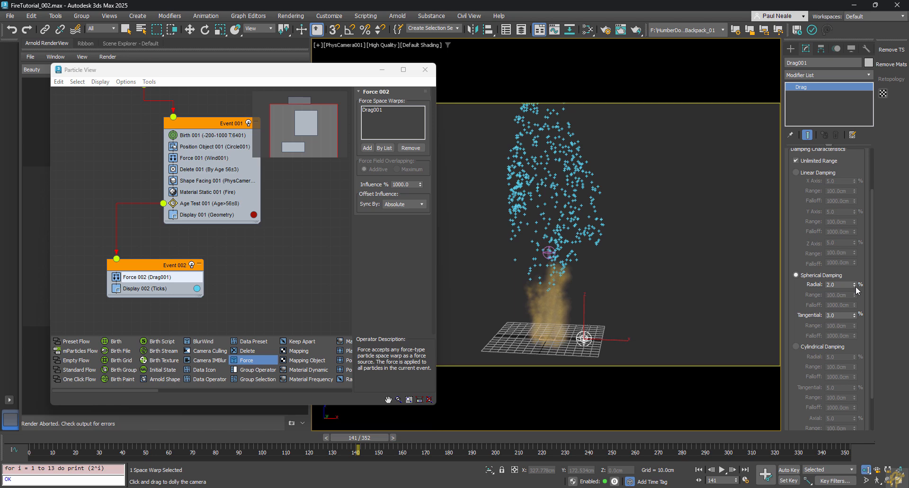
pyautogui.moveTo(24, 438); pyautogui.dragTo(501, 470)
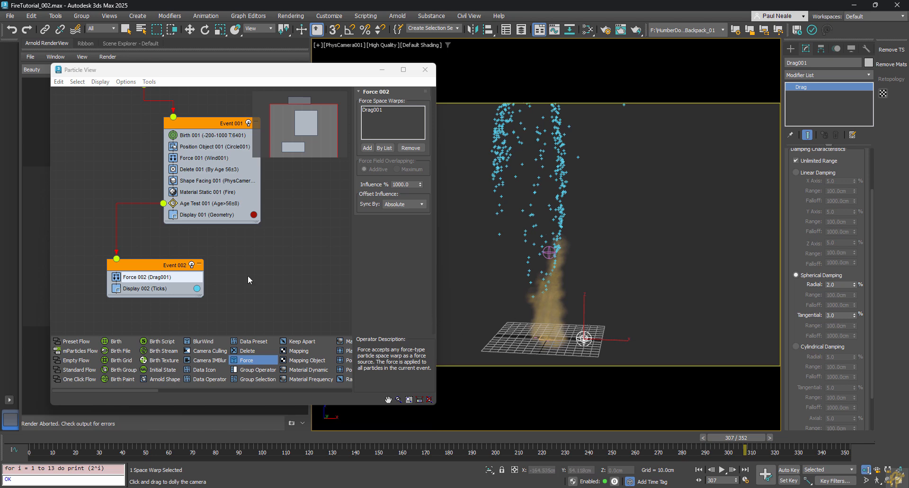
pyautogui.moveTo(272, 280); pyautogui.dragTo(262, 240, button='middle')
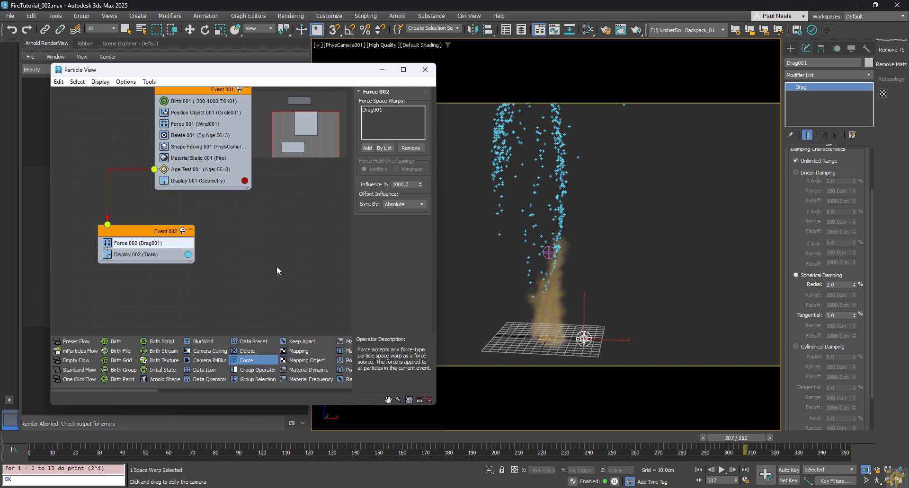
# Step: Add a Shape Facing operator to Event 002, picking PhysCamera001 from Scene Explorer as its target
pyautogui.click(275, 390)
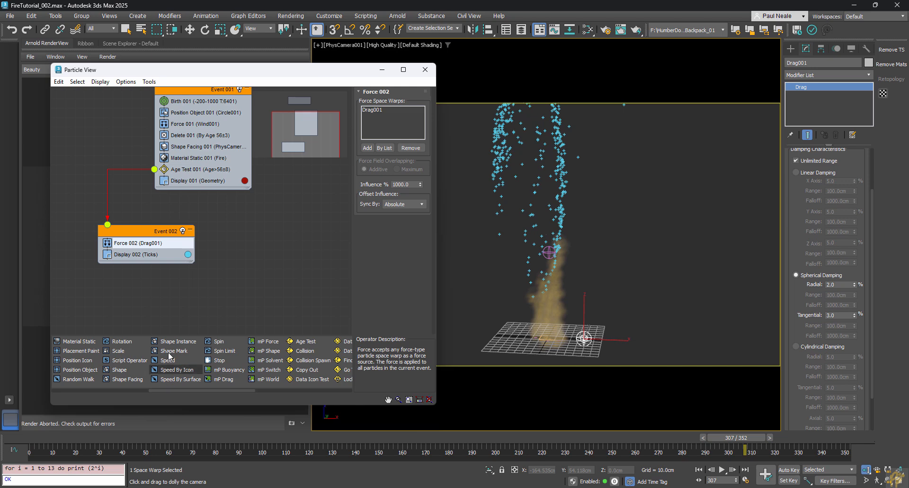
pyautogui.moveTo(122, 377); pyautogui.dragTo(137, 256)
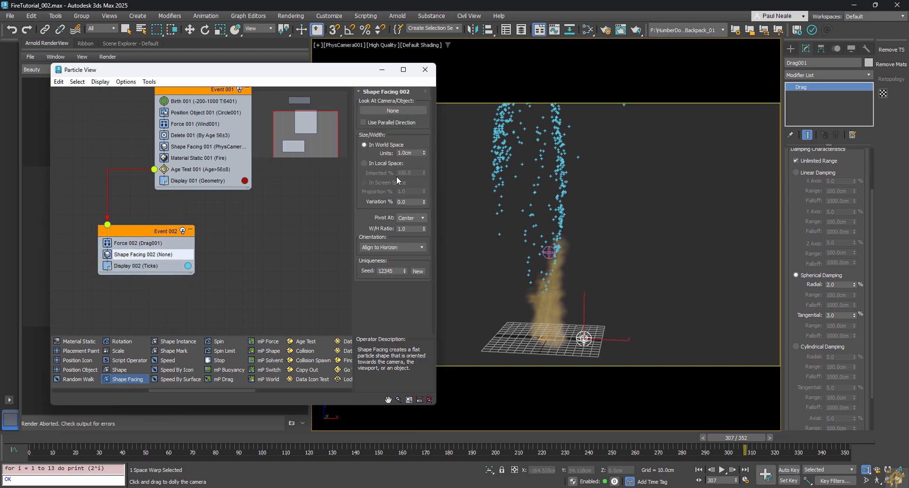
pyautogui.click(401, 112)
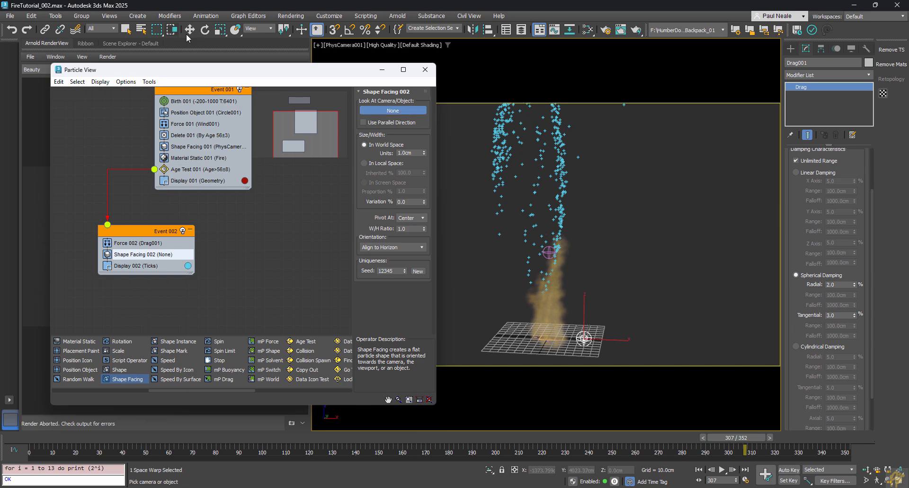
pyautogui.moveTo(224, 76); pyautogui.dragTo(496, 111)
pyautogui.click(130, 44)
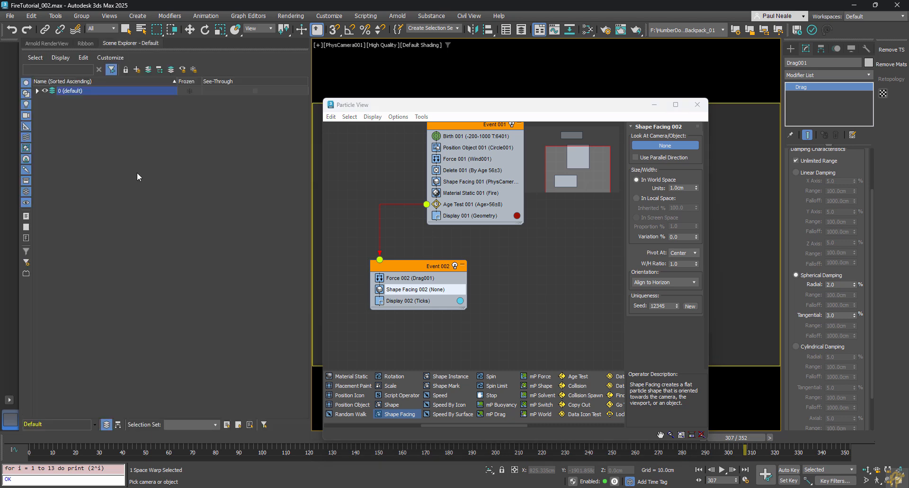
pyautogui.click(37, 90)
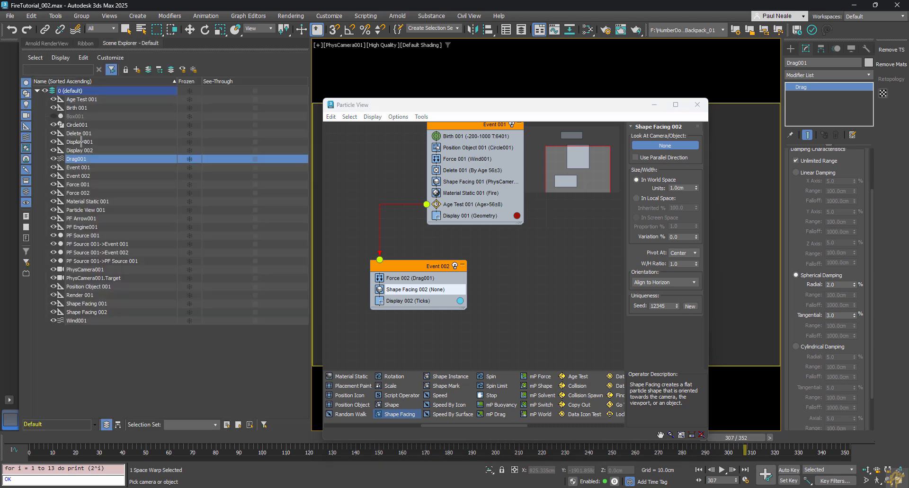
pyautogui.click(88, 270)
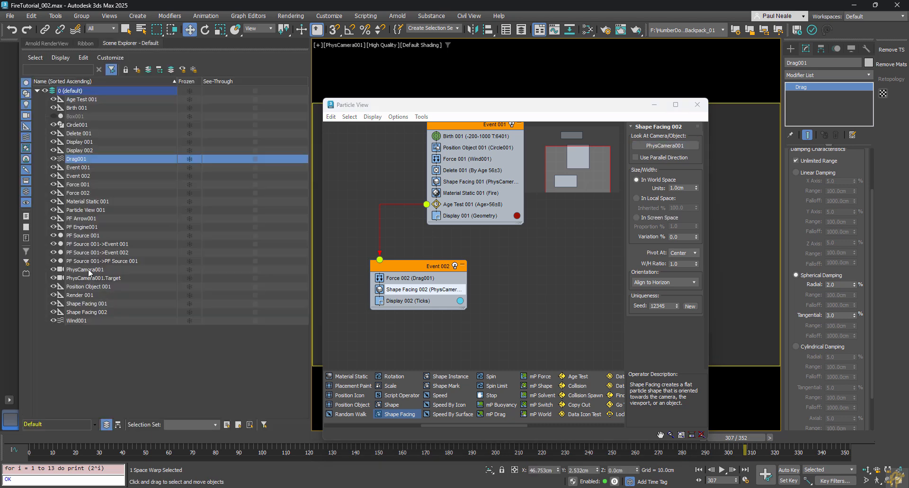
pyautogui.moveTo(448, 107); pyautogui.dragTo(168, 85)
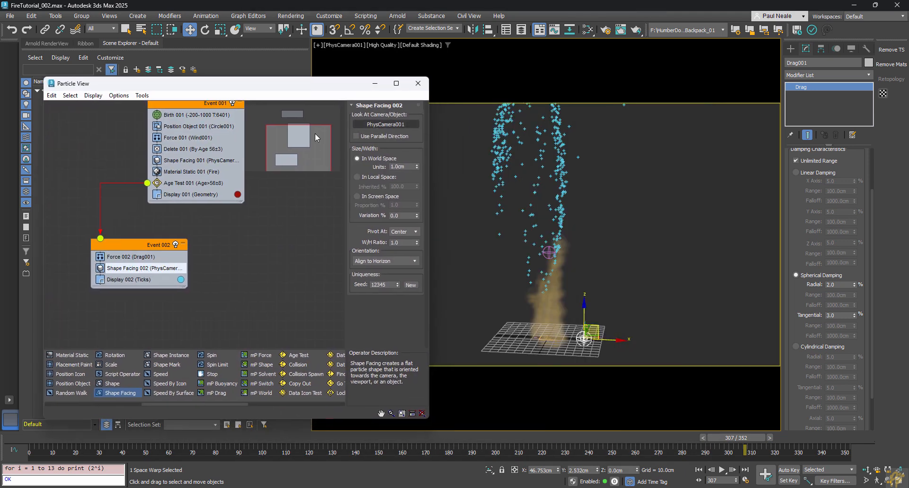
# Step: Switch Event 002's particle display type to Geometry
pyautogui.click(129, 279)
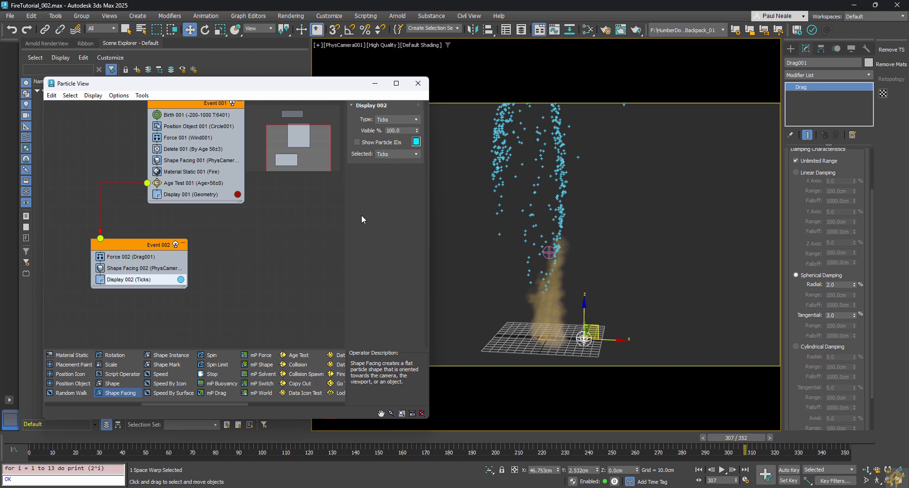
pyautogui.click(383, 120)
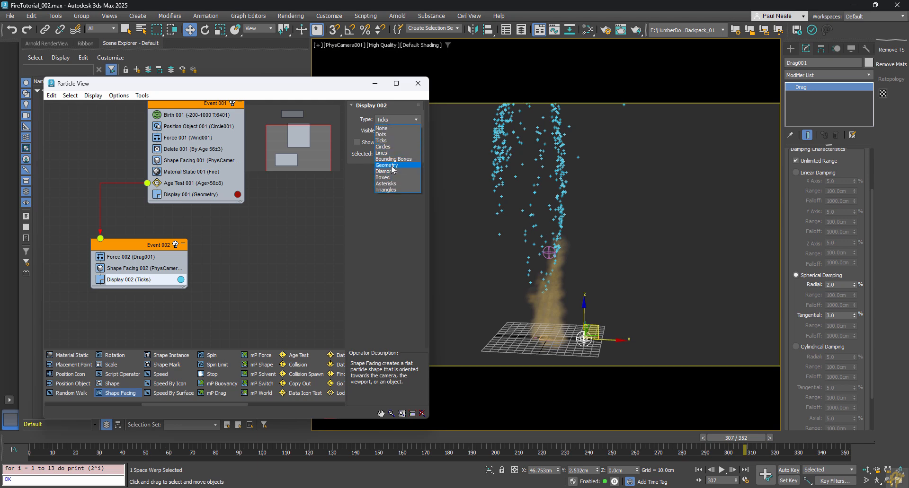
pyautogui.click(392, 166)
# Step: Size the Shape Facing 002 squares to 20.0cm and add a Scale operator to Event 002
pyautogui.click(138, 252)
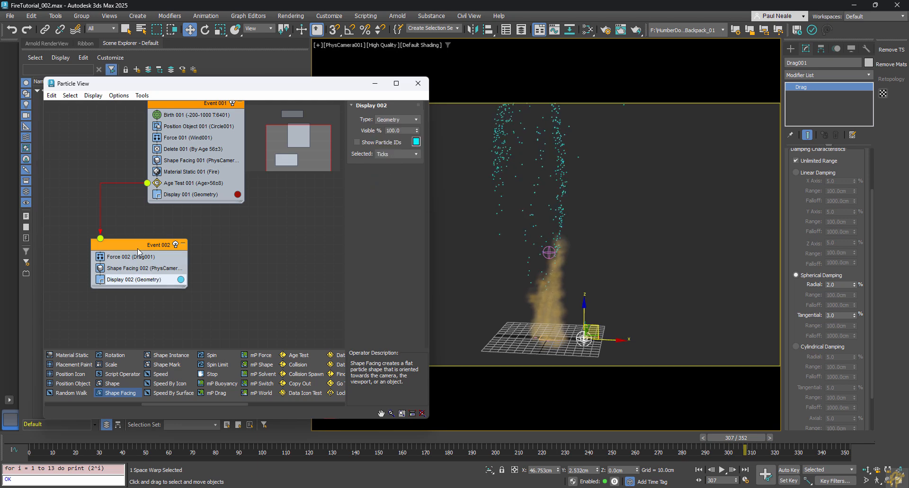
pyautogui.click(112, 268)
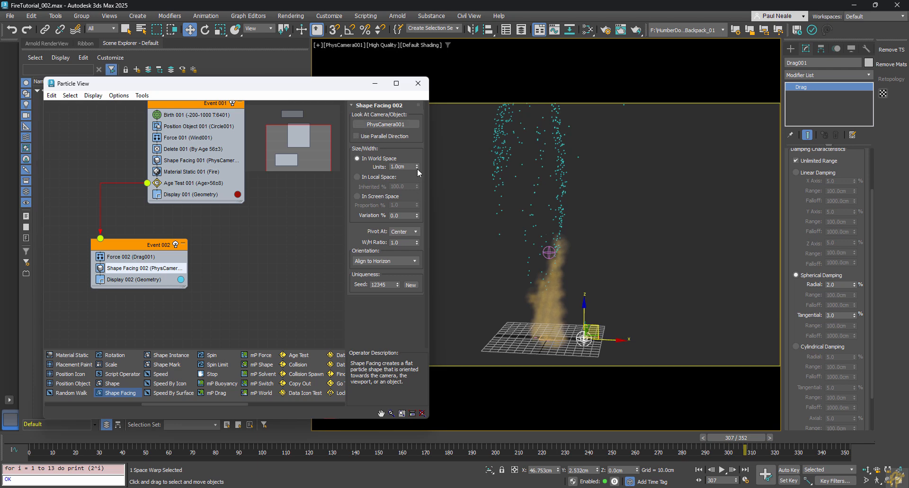
pyautogui.moveTo(417, 166); pyautogui.dragTo(415, 155)
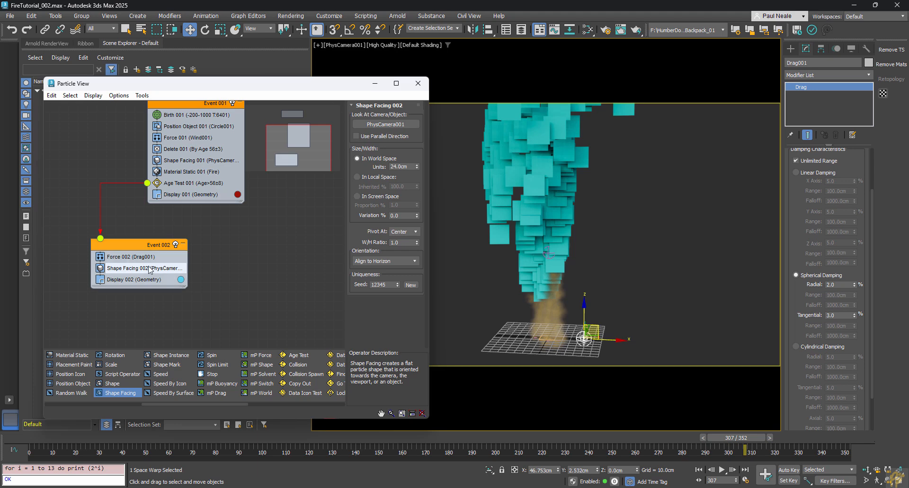
pyautogui.moveTo(417, 168); pyautogui.dragTo(416, 168)
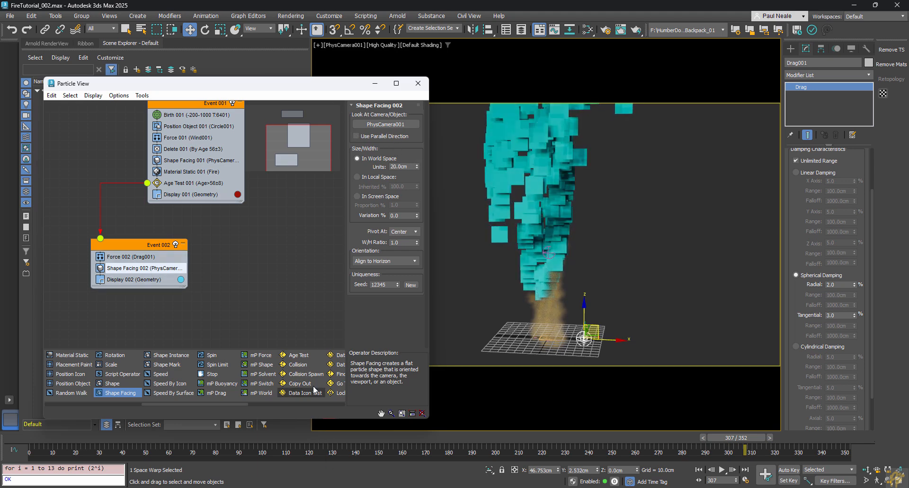
pyautogui.moveTo(224, 405); pyautogui.dragTo(260, 404)
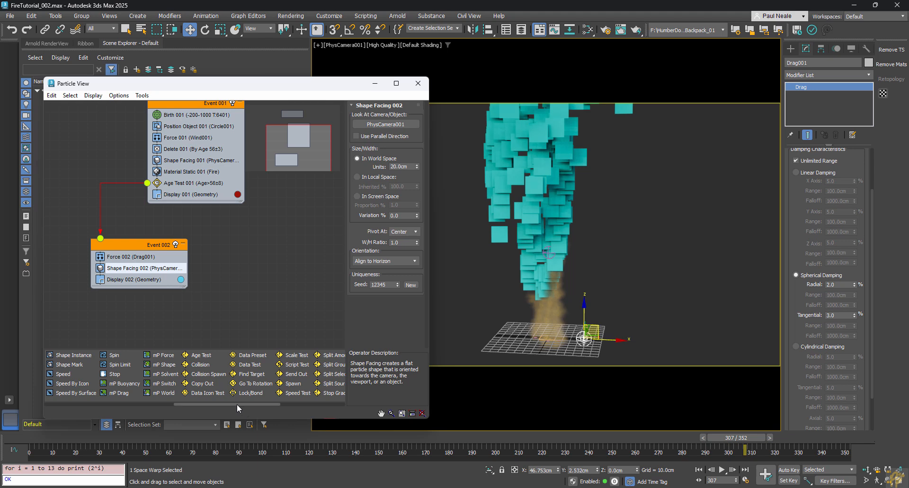
pyautogui.moveTo(237, 404); pyautogui.dragTo(214, 404)
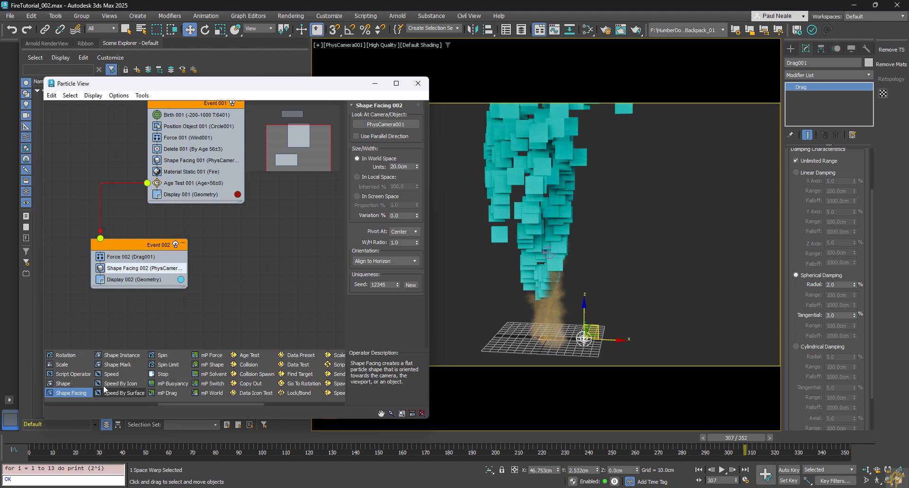
pyautogui.moveTo(62, 365); pyautogui.dragTo(142, 278)
# Step: Add a Scale operator to Event 002 set to Relative Successive with a 100.3% scale factor
pyautogui.click(126, 280)
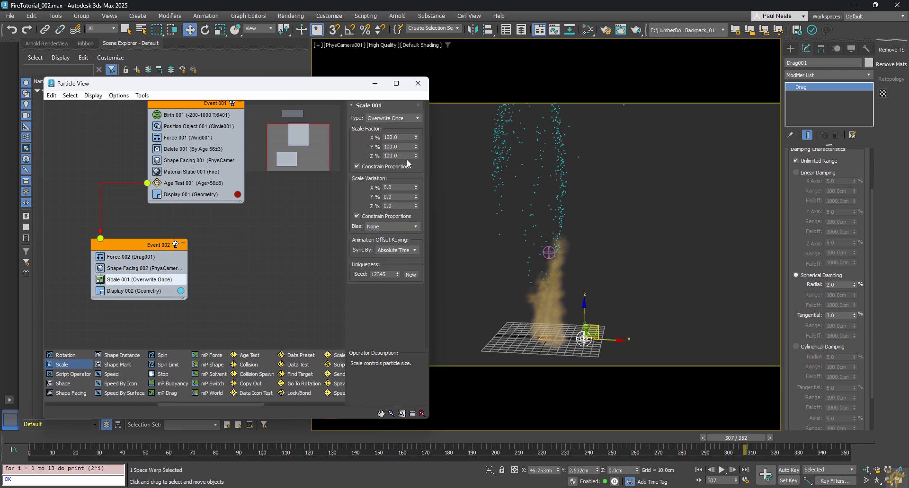
pyautogui.click(404, 118)
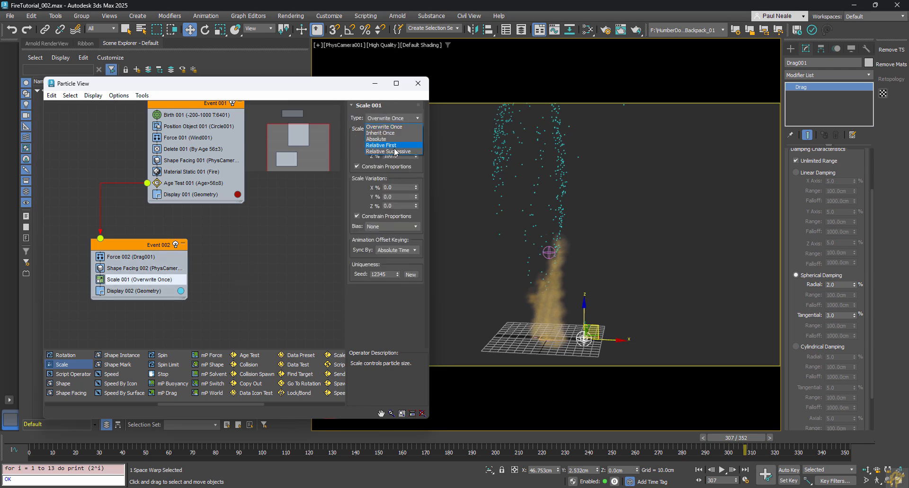
pyautogui.click(394, 152)
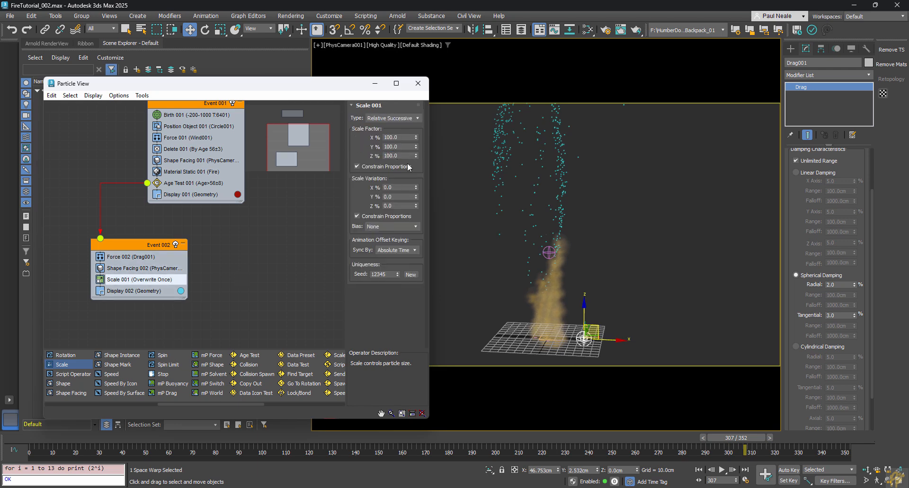
pyautogui.click(416, 136)
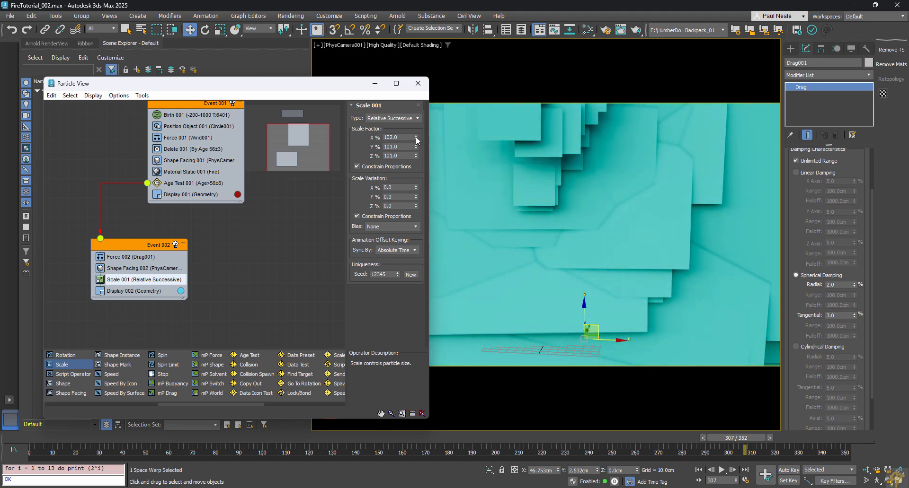
pyautogui.click(416, 140)
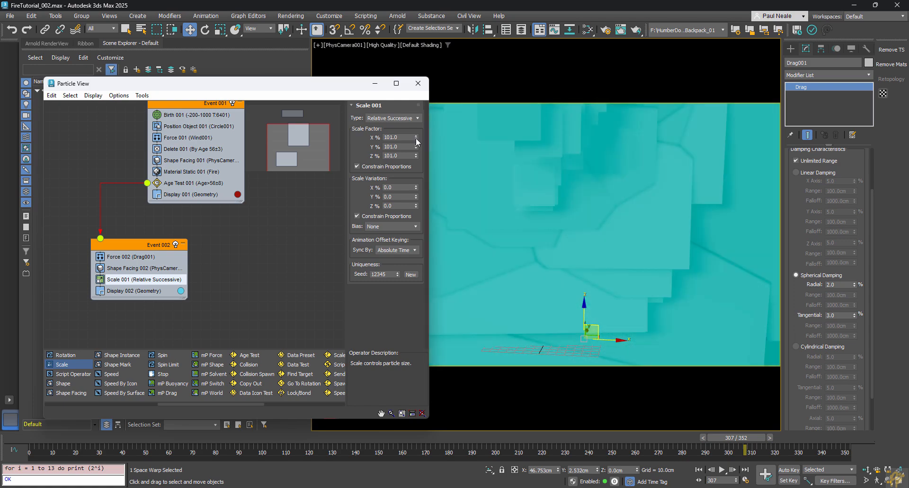
pyautogui.click(416, 139)
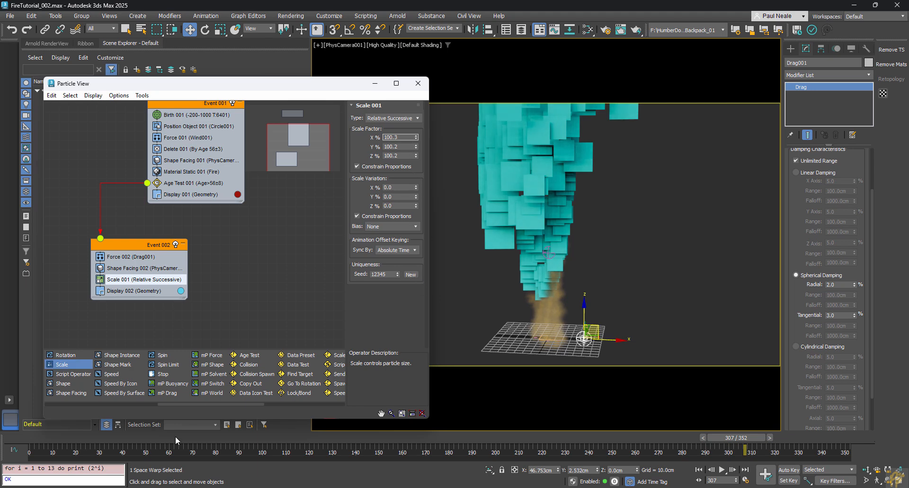
# Step: Scrub the timeline to preview the smoke growing, then return to the first frame
pyautogui.moveTo(81, 440); pyautogui.dragTo(634, 443)
pyautogui.press('Home')
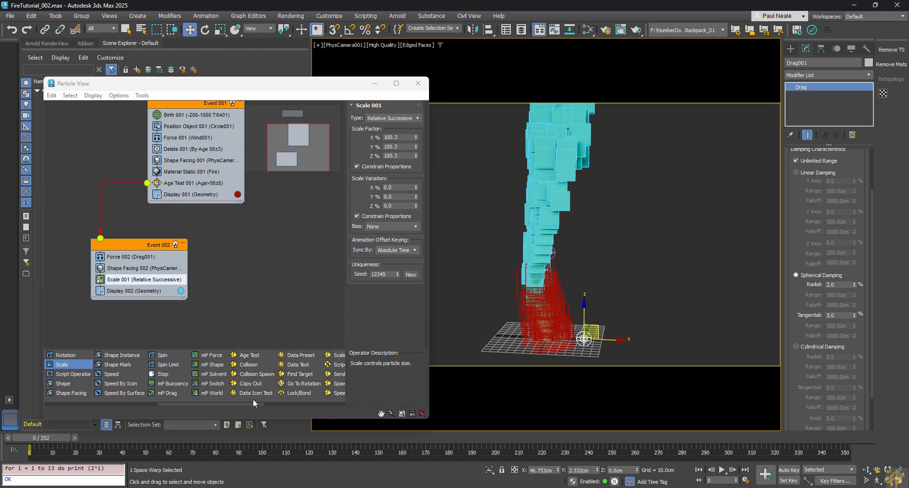
pyautogui.moveTo(175, 403); pyautogui.dragTo(150, 403)
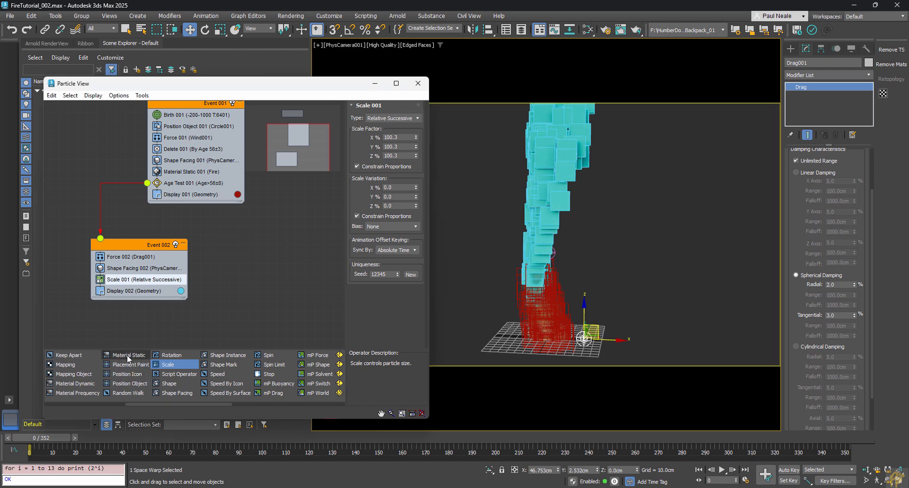
# Step: Add a Material Static operator to Event 002 and clone the fire material node tree
pyautogui.moveTo(127, 355); pyautogui.dragTo(148, 297)
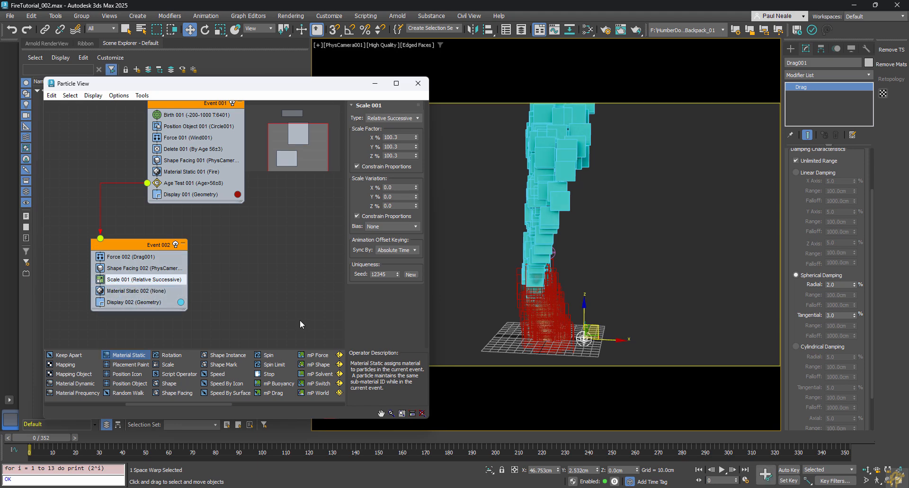
pyautogui.press('m')
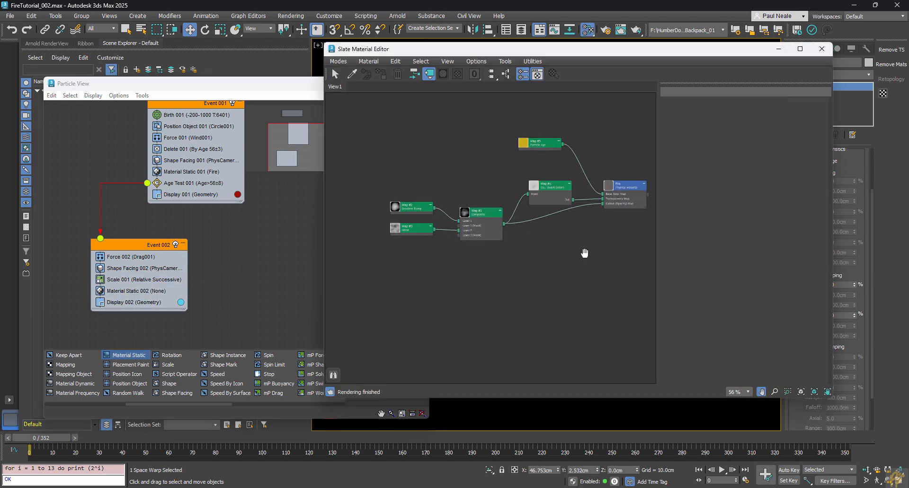
pyautogui.moveTo(389, 116); pyautogui.dragTo(660, 265)
pyautogui.moveTo(636, 184)
pyautogui.keyDown('shift'); pyautogui.mouseDown()
pyautogui.moveTo(621, 315)
pyautogui.moveTo(630, 312)
pyautogui.mouseUp(); pyautogui.keyUp('shift')
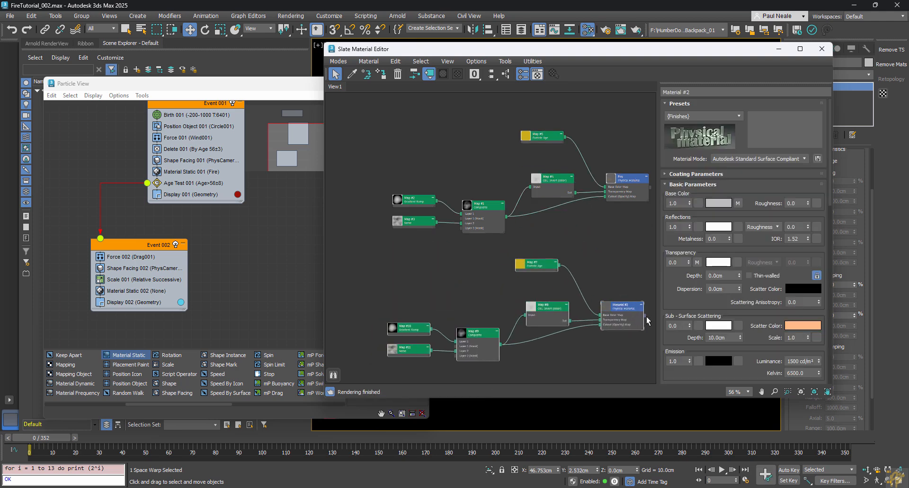
pyautogui.moveTo(465, 55); pyautogui.dragTo(533, 57)
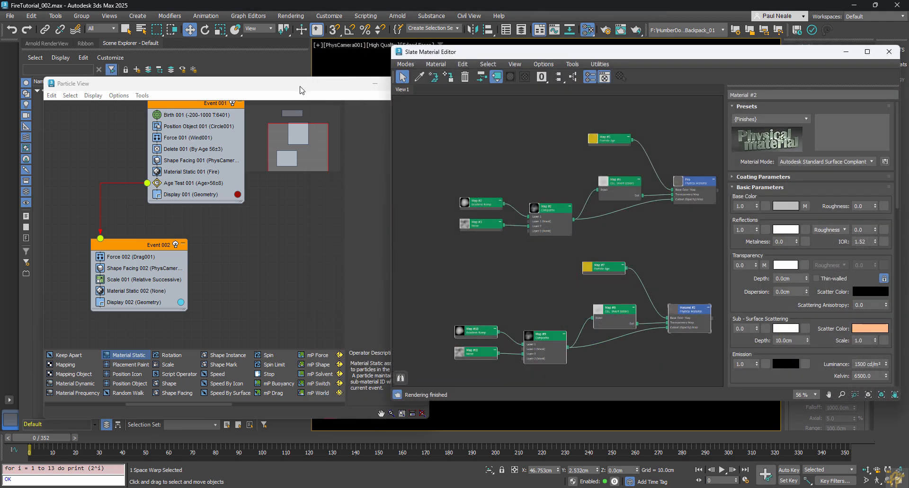
pyautogui.moveTo(318, 89); pyautogui.dragTo(295, 83)
# Step: Assign the cloned material to Material Static 002 as an instance and rename it Smoke
pyautogui.click(99, 287)
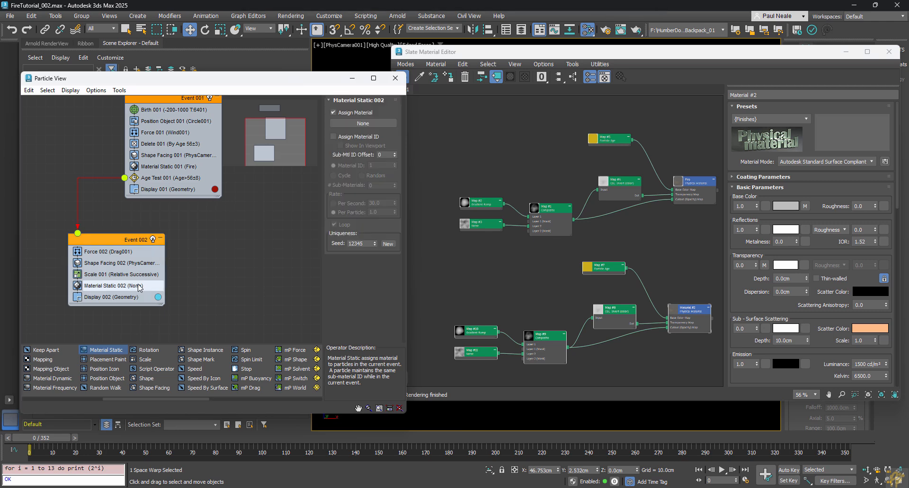
pyautogui.moveTo(712, 318); pyautogui.dragTo(137, 284)
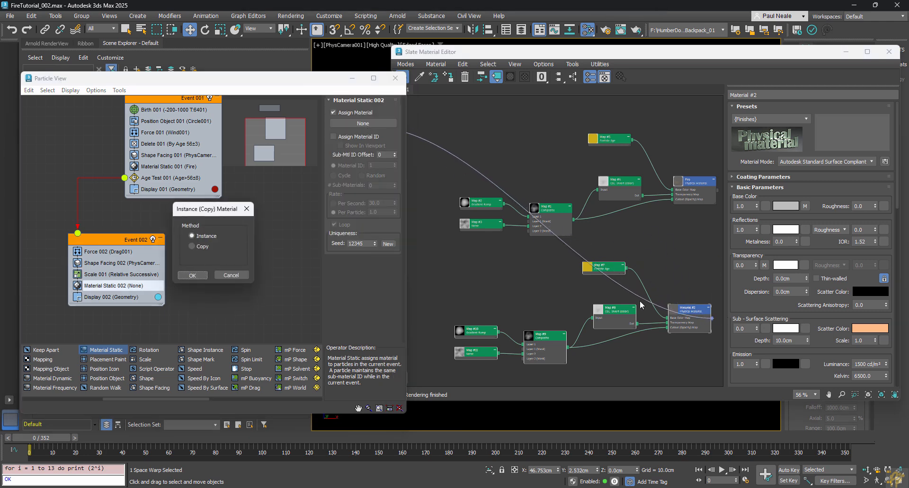
pyautogui.click(192, 275)
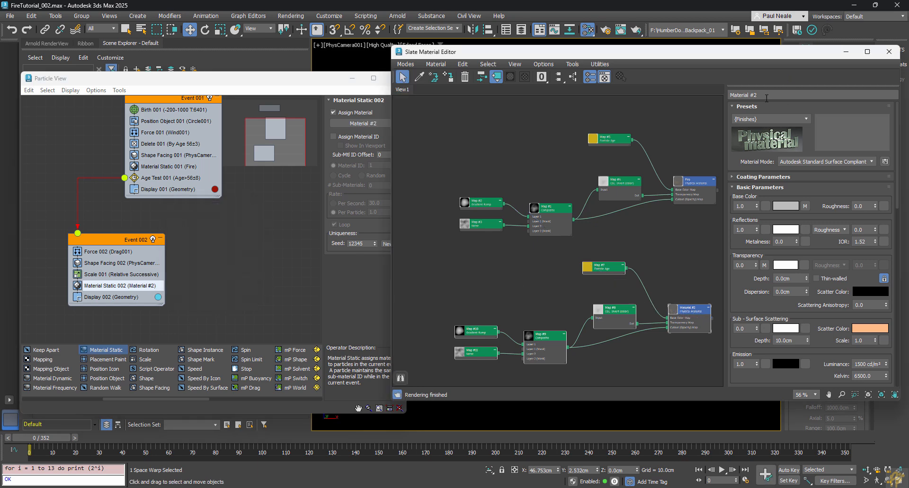
pyautogui.moveTo(781, 95); pyautogui.dragTo(699, 93)
pyautogui.write('Smoke')
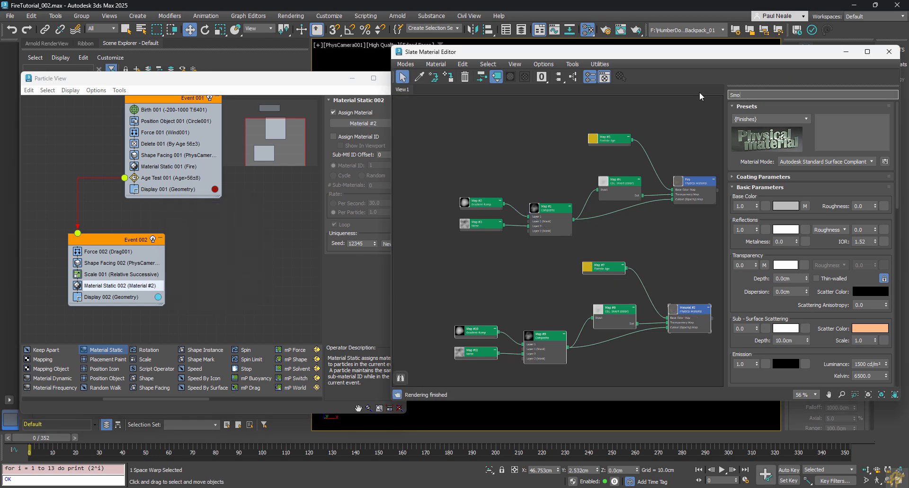
pyautogui.press('Return')
pyautogui.doubleClick(604, 268)
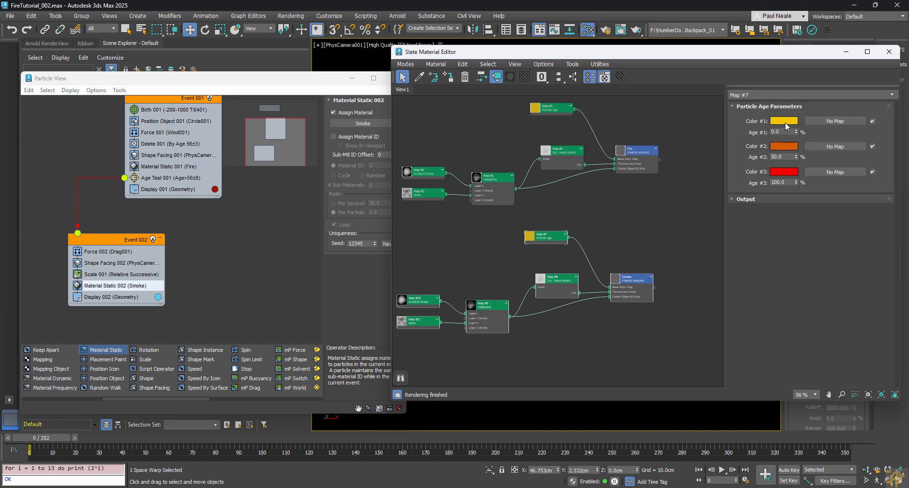
# Step: Set the smoke's Particle Age colours to light grey, mid grey and dark grey 1F1F1F
pyautogui.click(783, 122)
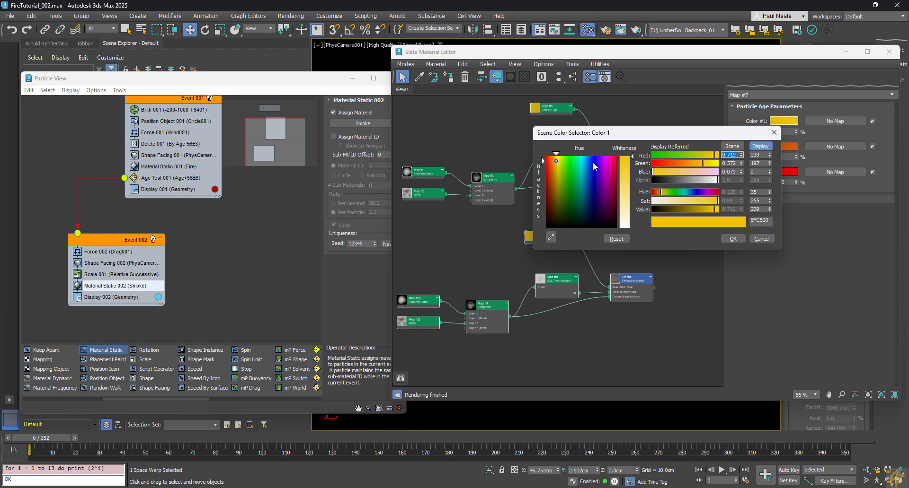
pyautogui.moveTo(589, 208); pyautogui.dragTo(590, 226)
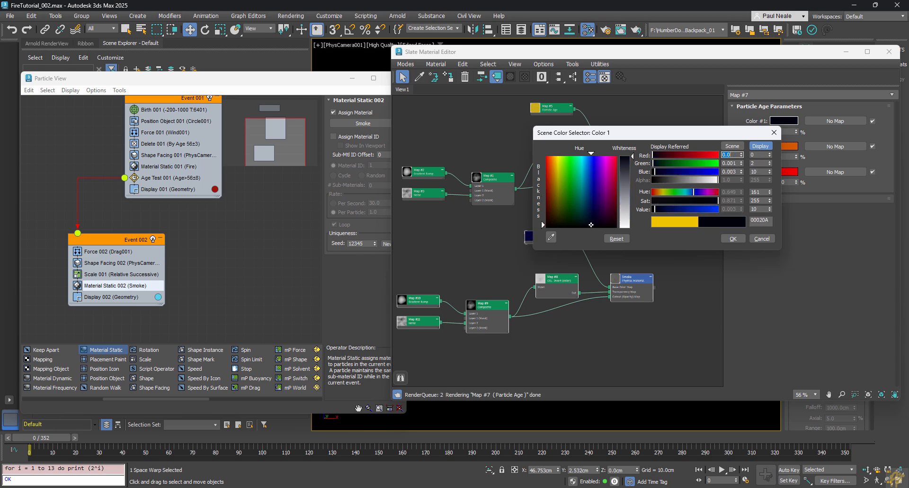
pyautogui.click(628, 168)
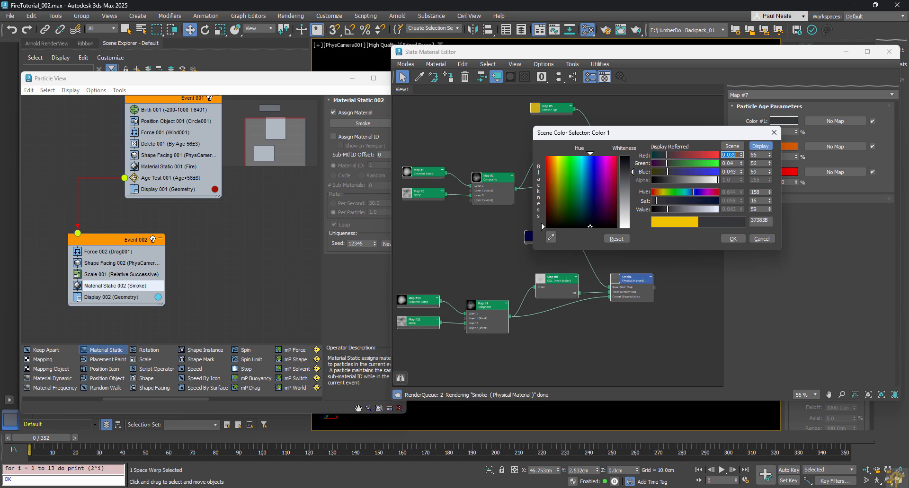
pyautogui.moveTo(629, 168); pyautogui.dragTo(628, 213)
pyautogui.click(789, 146)
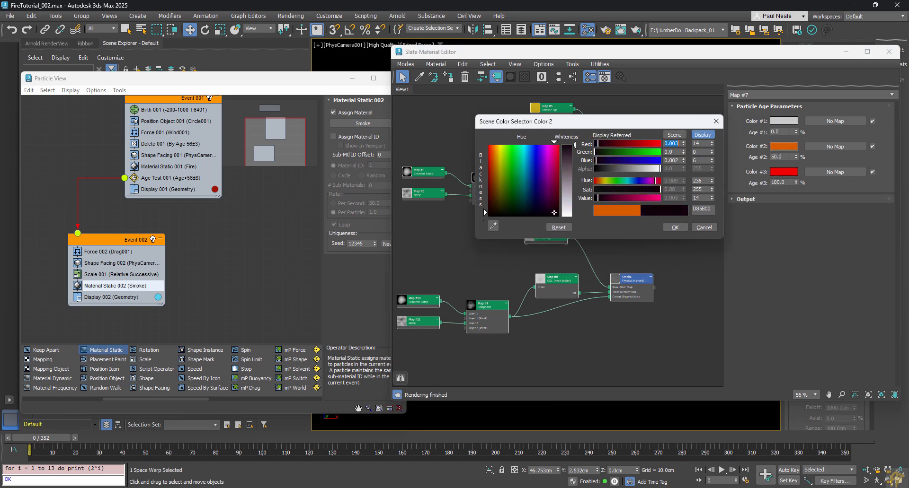
pyautogui.moveTo(532, 194); pyautogui.dragTo(532, 217)
pyautogui.moveTo(569, 186)
pyautogui.mouseDown()
pyautogui.moveTo(567, 158)
pyautogui.moveTo(567, 167)
pyautogui.mouseUp()
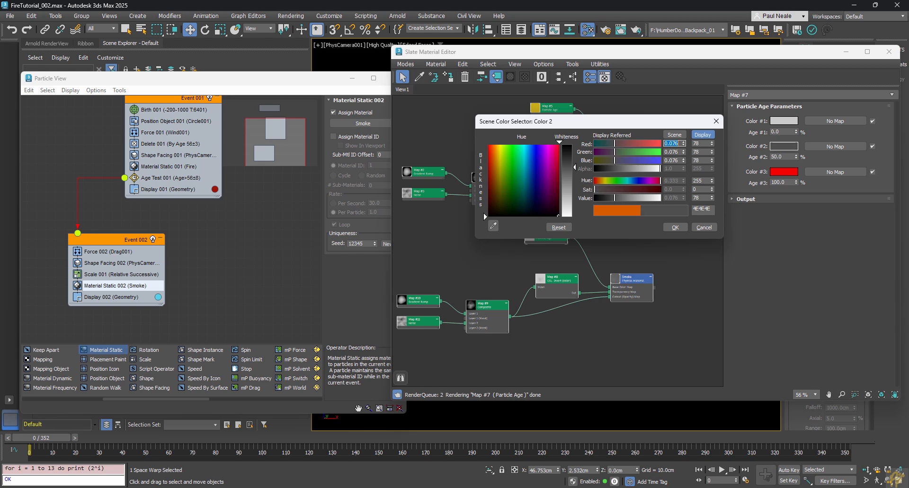
pyautogui.click(783, 172)
pyautogui.click(545, 202)
pyautogui.moveTo(545, 202); pyautogui.dragTo(557, 216)
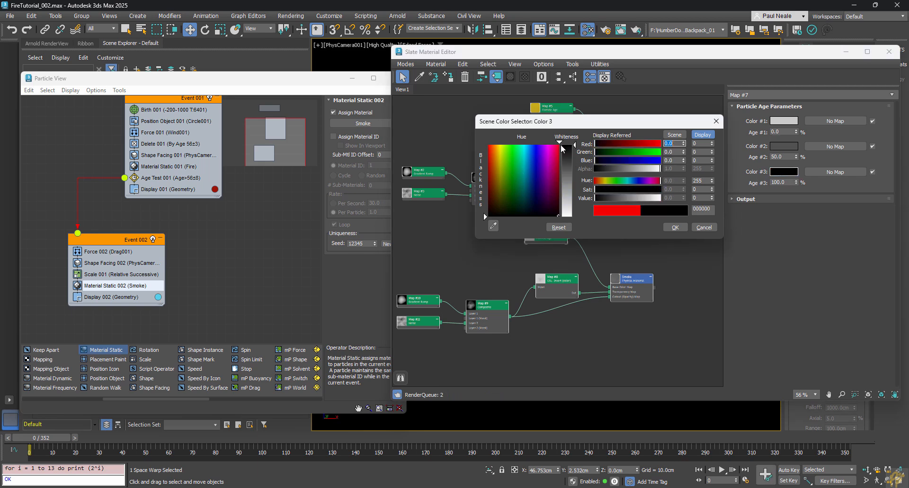
pyautogui.moveTo(566, 145); pyautogui.dragTo(567, 154)
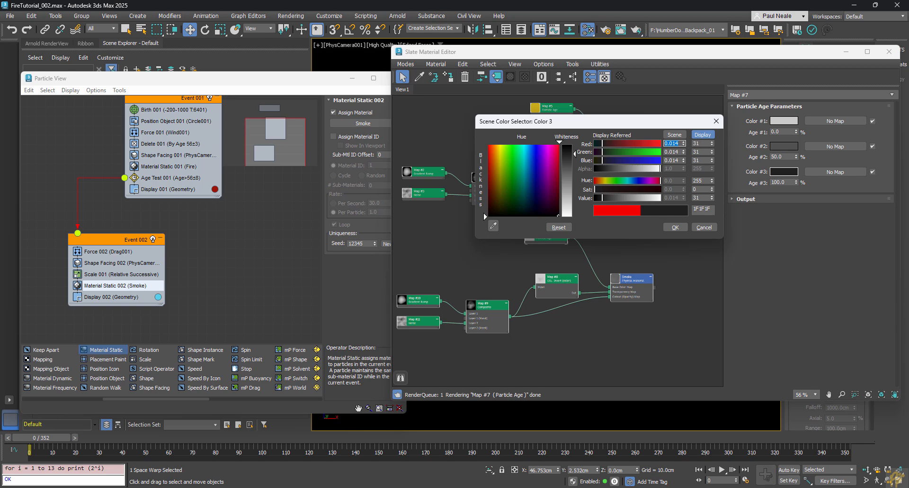
pyautogui.click(675, 228)
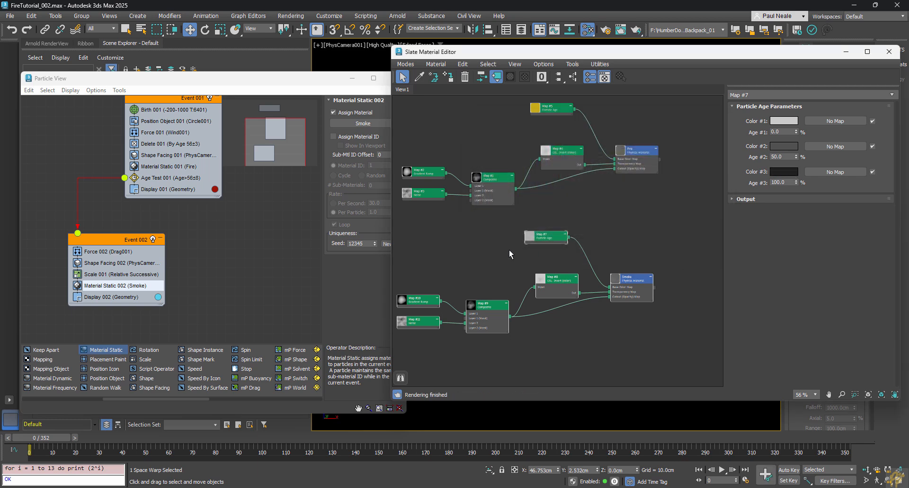
# Step: Set the smoke Noise map size to 0.501 and close the material editor
pyautogui.moveTo(549, 239); pyautogui.dragTo(591, 274)
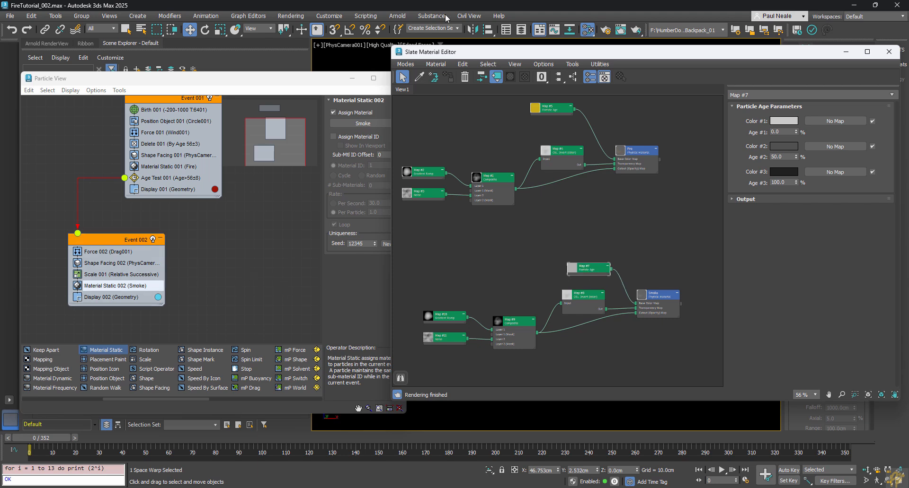
pyautogui.moveTo(662, 53); pyautogui.dragTo(908, 62)
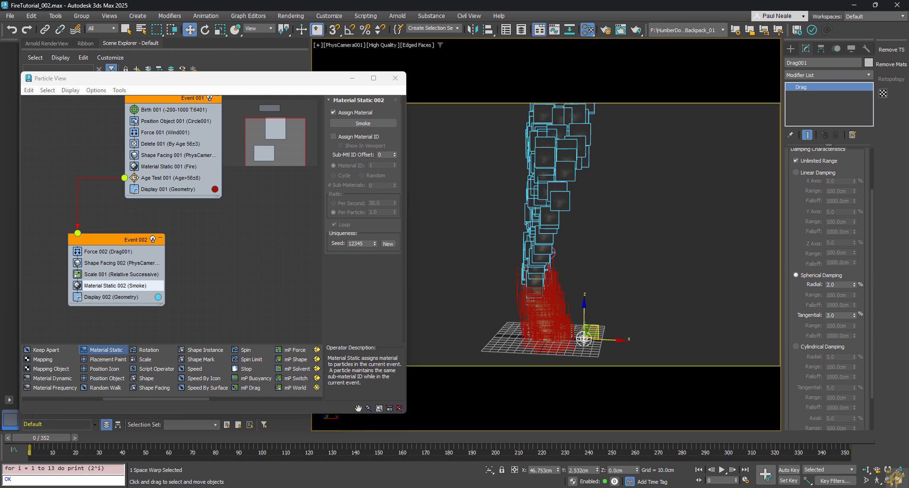
pyautogui.press('m')
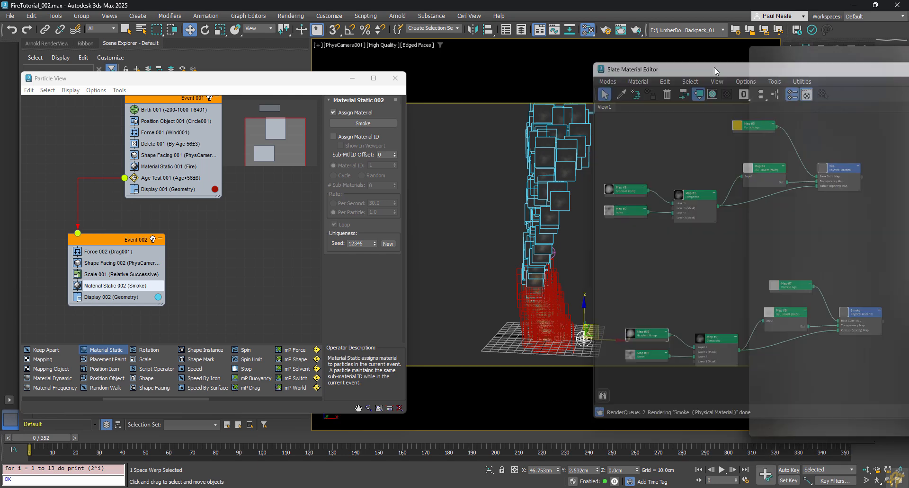
pyautogui.moveTo(713, 67); pyautogui.dragTo(490, 58)
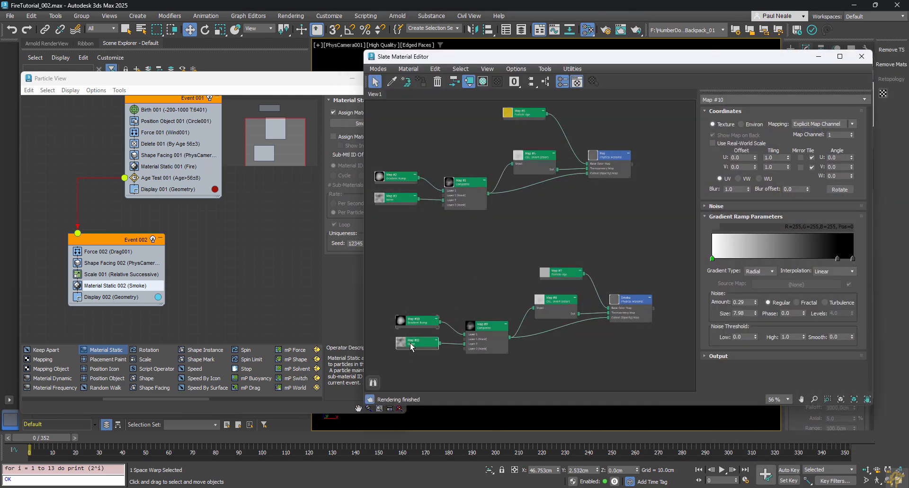
pyautogui.doubleClick(410, 342)
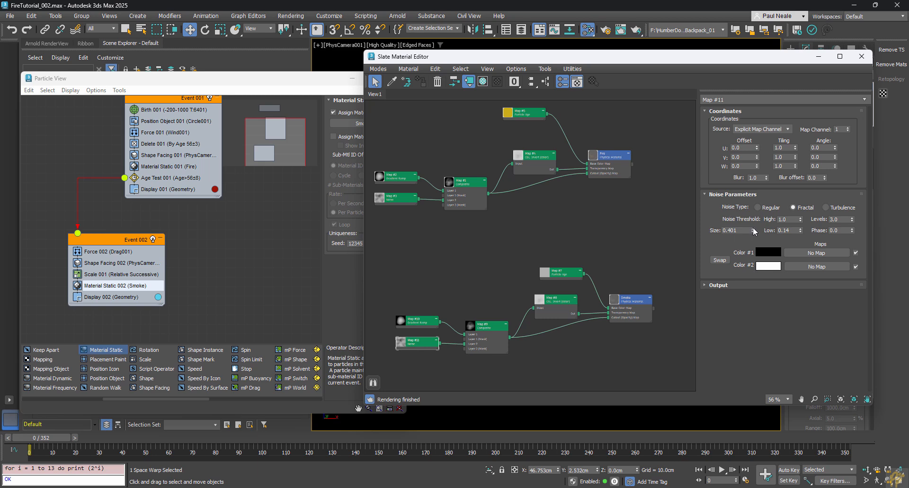
pyautogui.click(752, 229)
pyautogui.press('m')
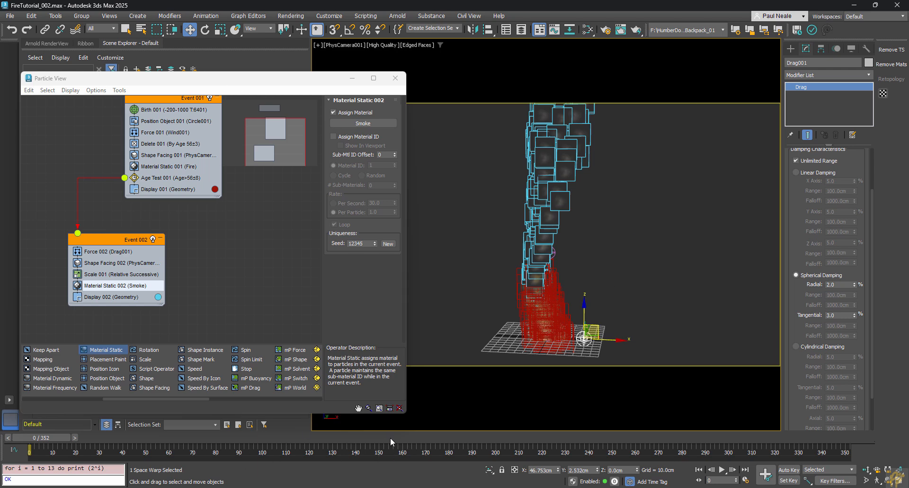
# Step: Go to frame 164 and preview the fire and smoke in Arnold RenderView, reopening the material editor
pyautogui.moveTo(390, 439); pyautogui.dragTo(411, 438)
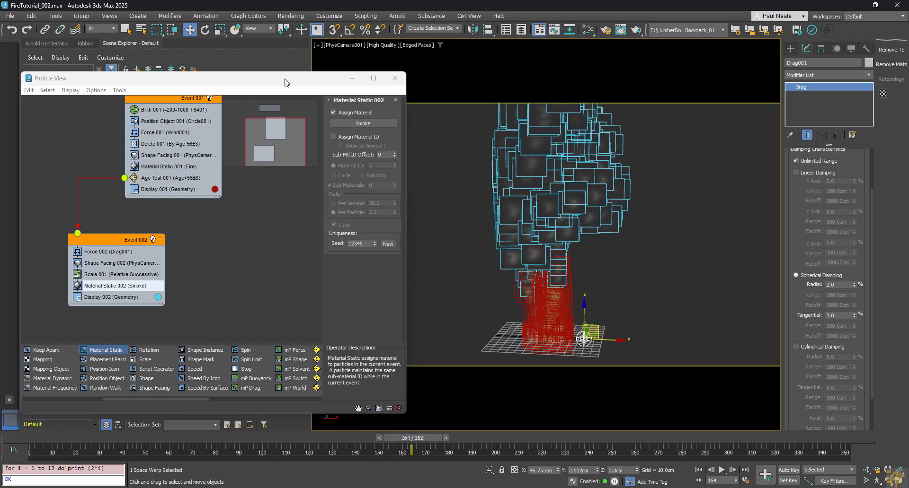
pyautogui.moveTo(285, 83); pyautogui.dragTo(662, 92)
pyautogui.click(47, 43)
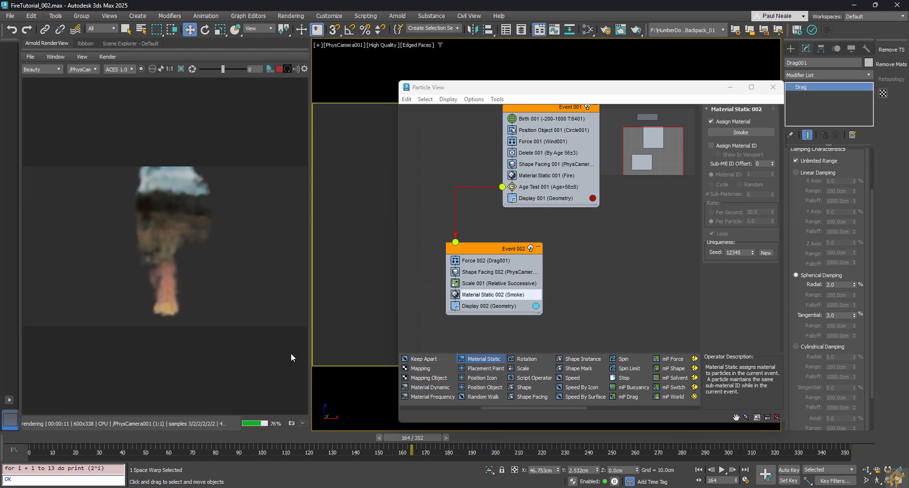
pyautogui.press('m')
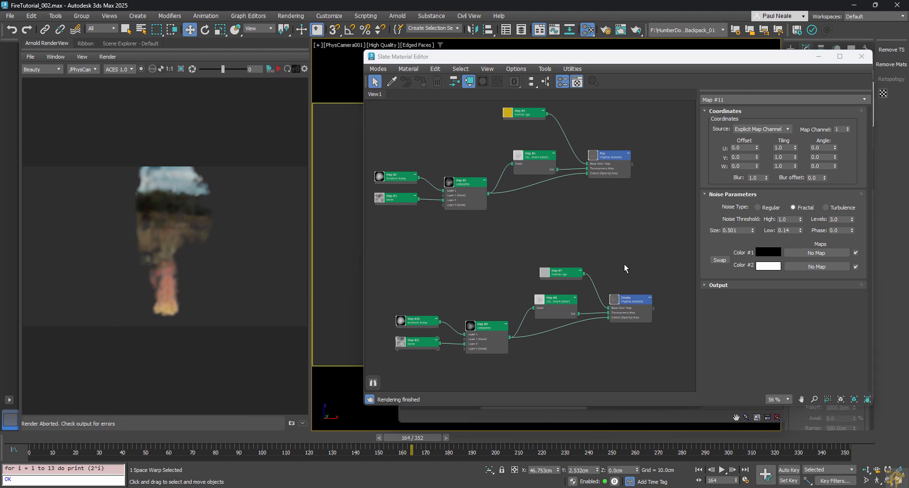
# Step: Set the Smoke material's reflection roughness to 1.0, re-render in Arnold, and close the material editor
pyautogui.doubleClick(627, 305)
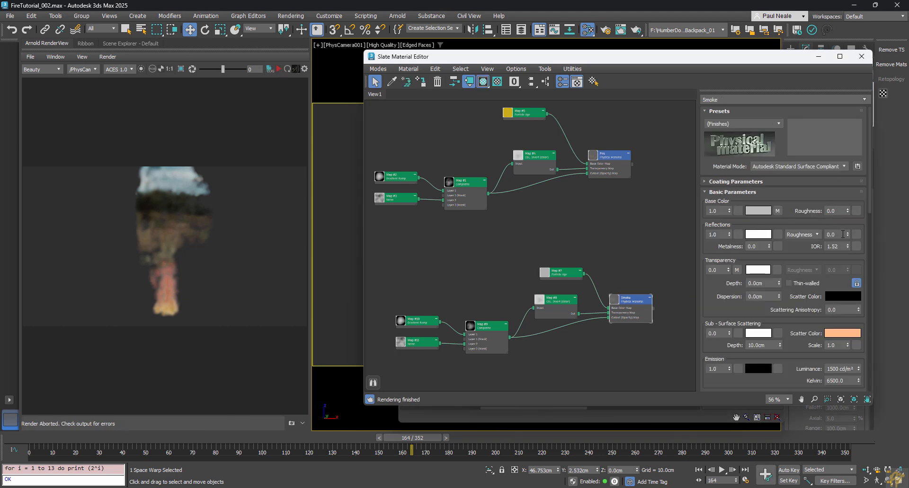
pyautogui.moveTo(847, 233); pyautogui.dragTo(847, 222)
pyautogui.doubleClick(609, 162)
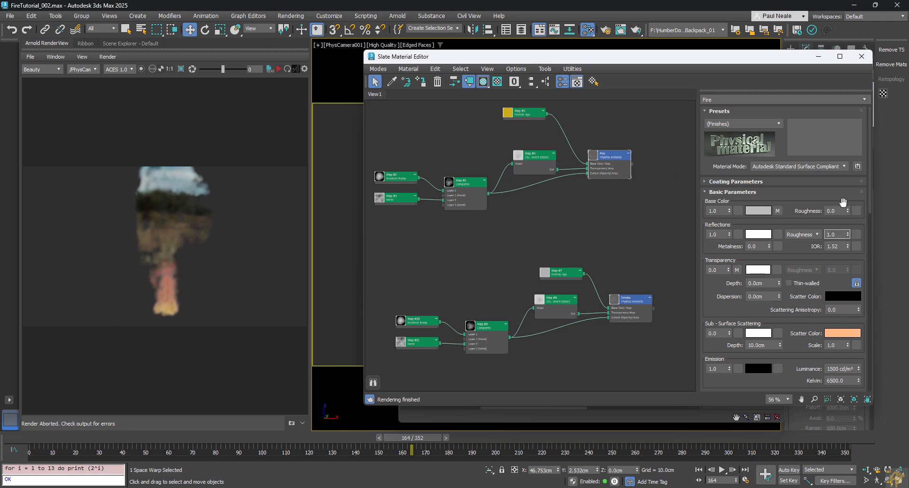
pyautogui.click(601, 235)
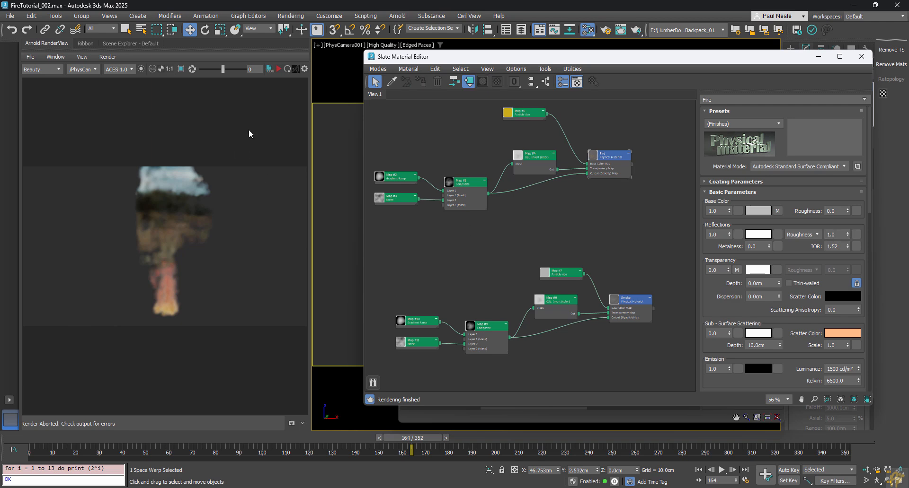
pyautogui.click(278, 70)
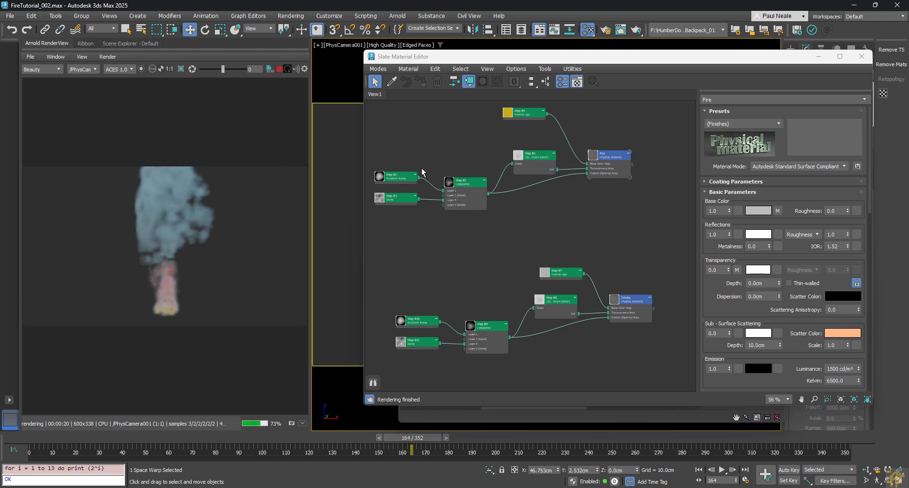
pyautogui.click(853, 60)
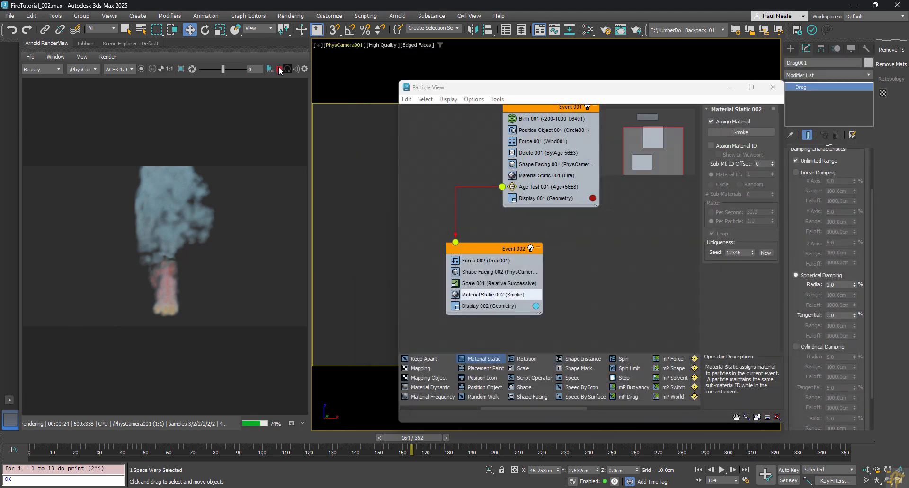
# Step: Enable motion blur on PhysCamera001 with a shutter duration of 1.0
pyautogui.click(149, 43)
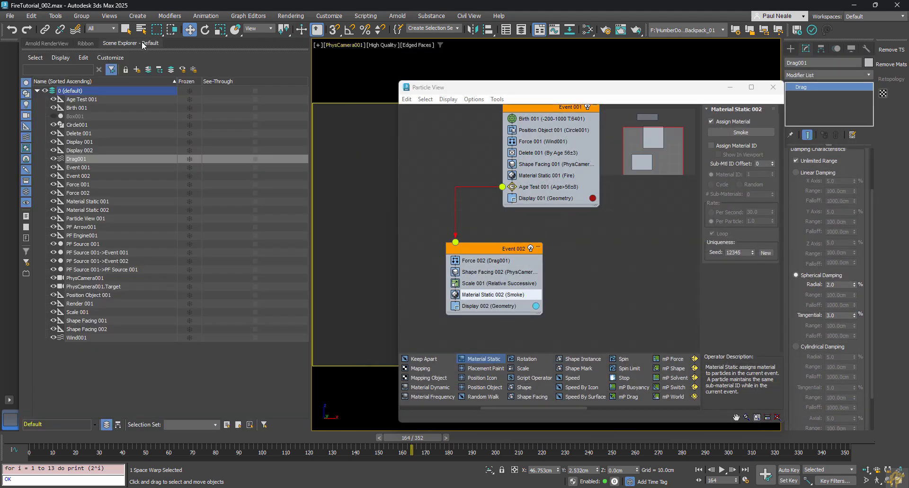
pyautogui.click(93, 278)
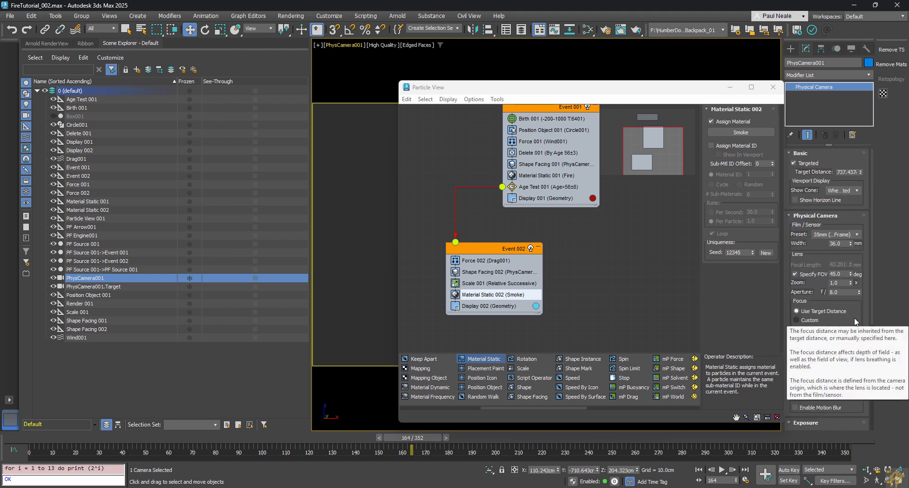
pyautogui.scroll(-2, 850, 313)
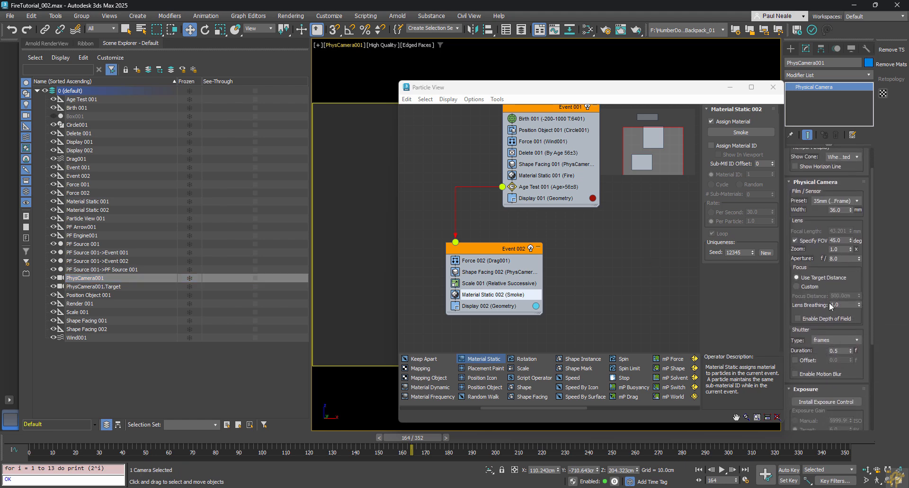
pyautogui.click(810, 375)
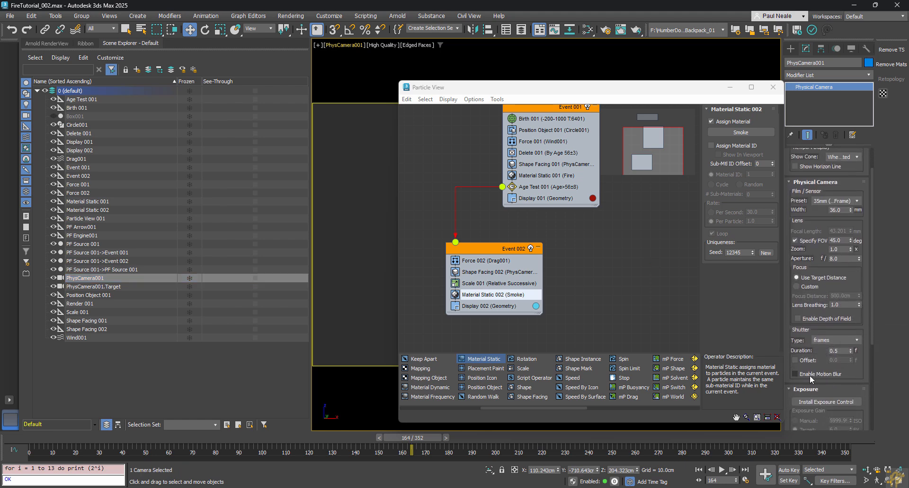
pyautogui.click(829, 351)
pyautogui.click(646, 111)
# Step: Re-render the Arnold preview with the camera's motion blur applied
pyautogui.click(41, 44)
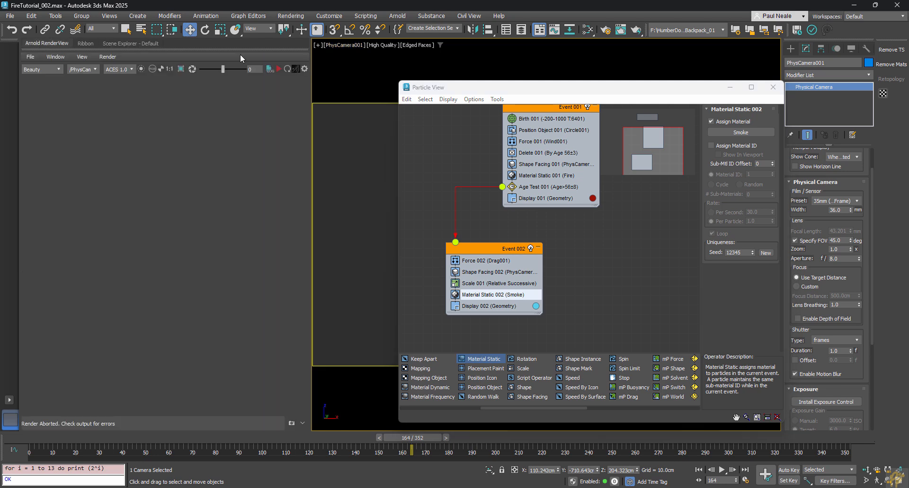
pyautogui.click(303, 424)
pyautogui.click(302, 423)
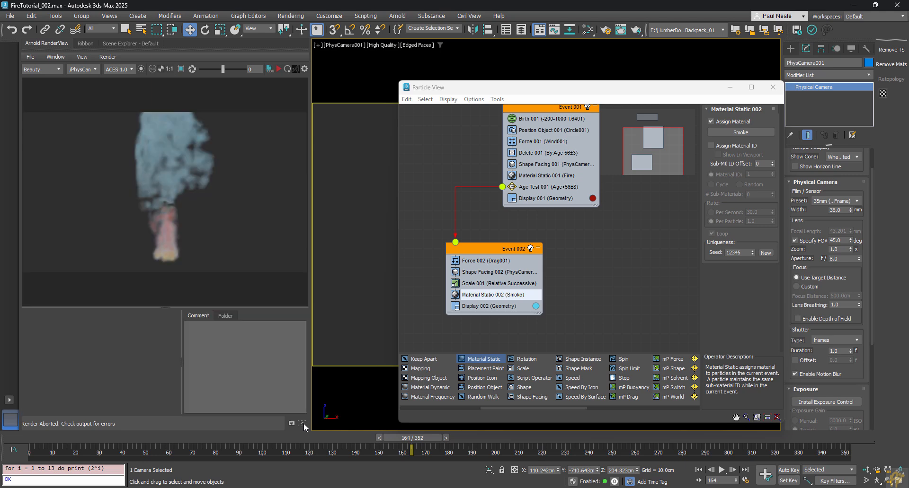
pyautogui.click(303, 423)
pyautogui.click(302, 424)
pyautogui.click(302, 423)
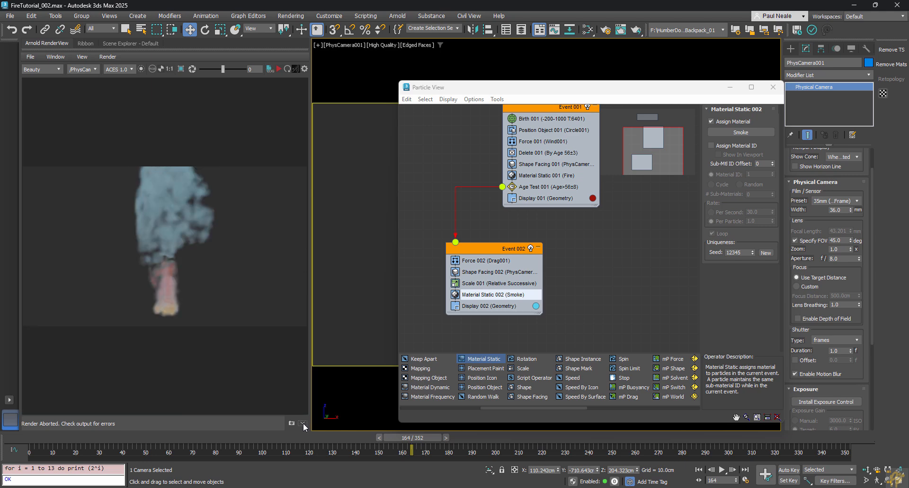
pyautogui.click(283, 69)
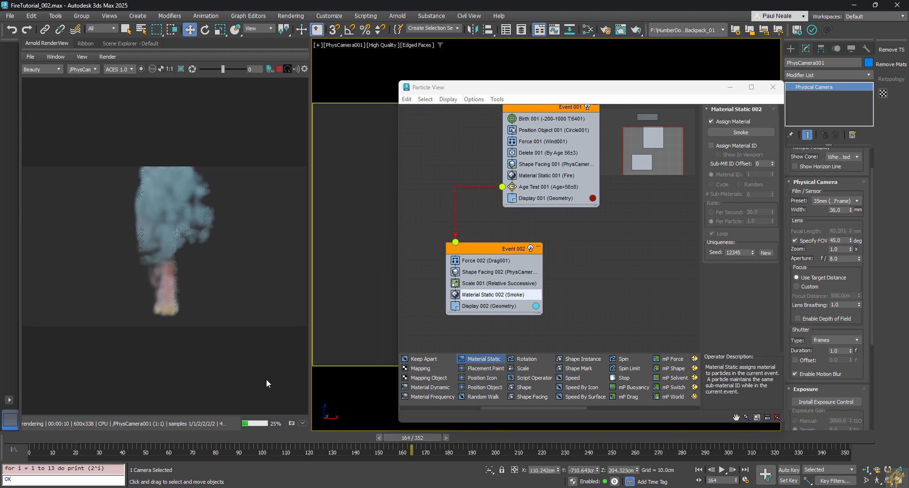
# Step: Stop the Arnold render and bring the Fire material nodes into view in the Slate Material Editor
pyautogui.click(279, 70)
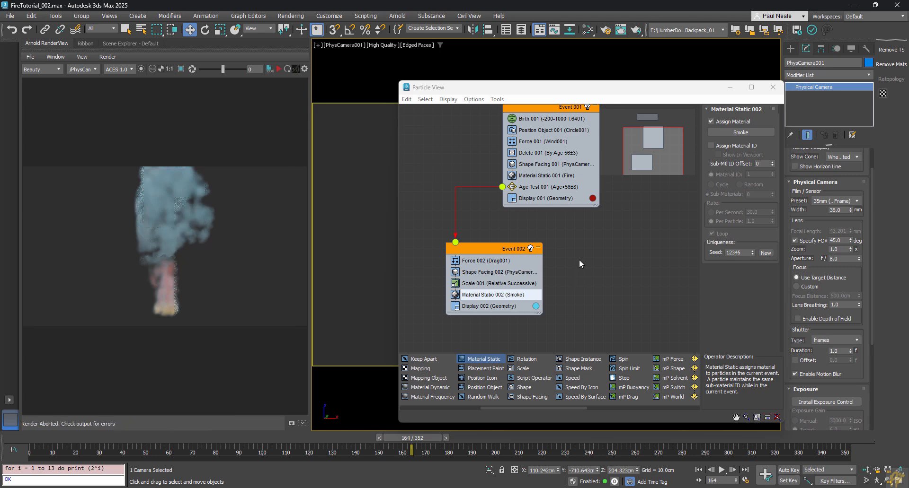
pyautogui.press('m')
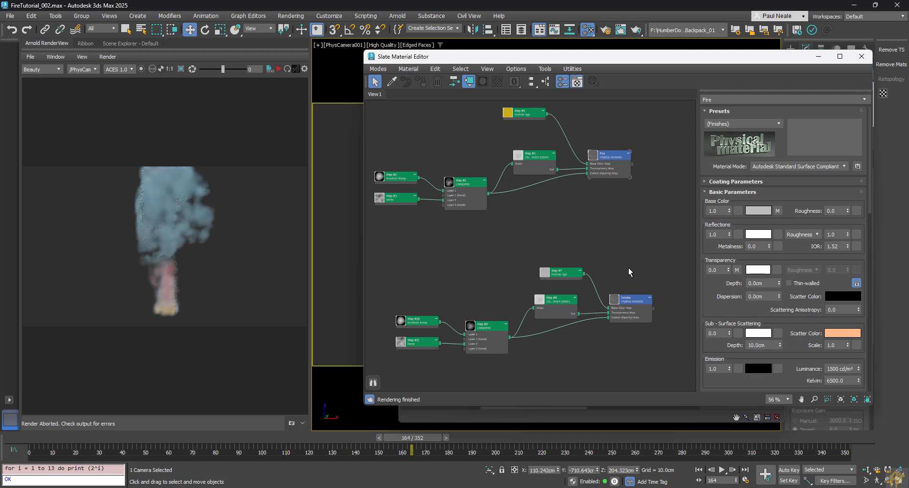
pyautogui.moveTo(629, 268); pyautogui.dragTo(623, 249, button='middle')
pyautogui.scroll(5, 584, 266)
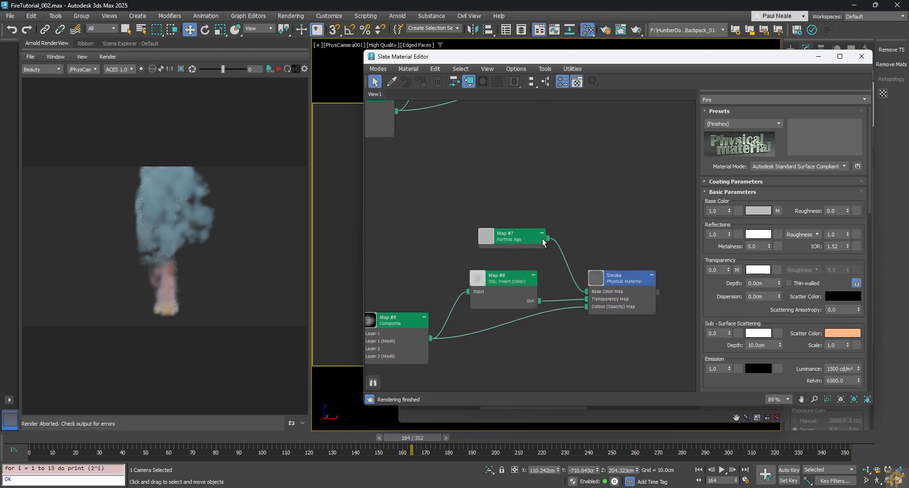
pyautogui.moveTo(521, 221); pyautogui.dragTo(514, 187)
pyautogui.moveTo(513, 186); pyautogui.dragTo(601, 325, button='middle')
pyautogui.scroll(-3, 601, 325)
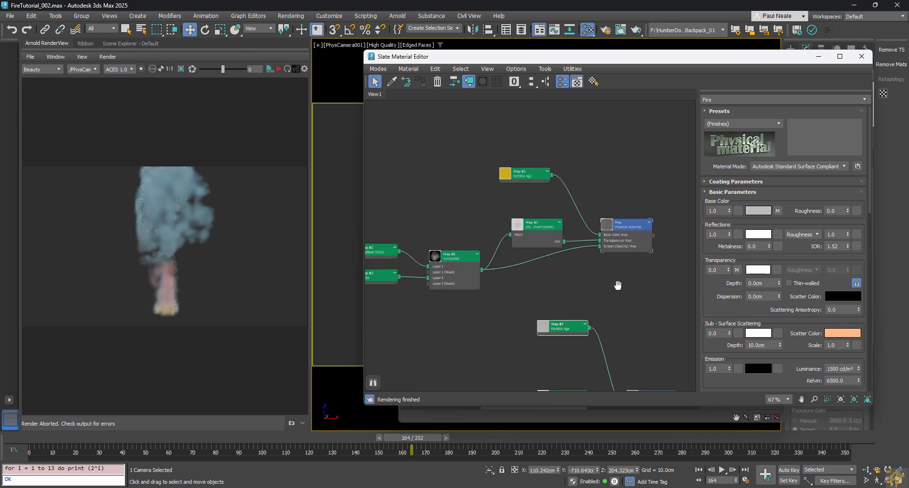
pyautogui.moveTo(615, 284); pyautogui.dragTo(584, 264, button='middle')
pyautogui.scroll(3, 532, 170)
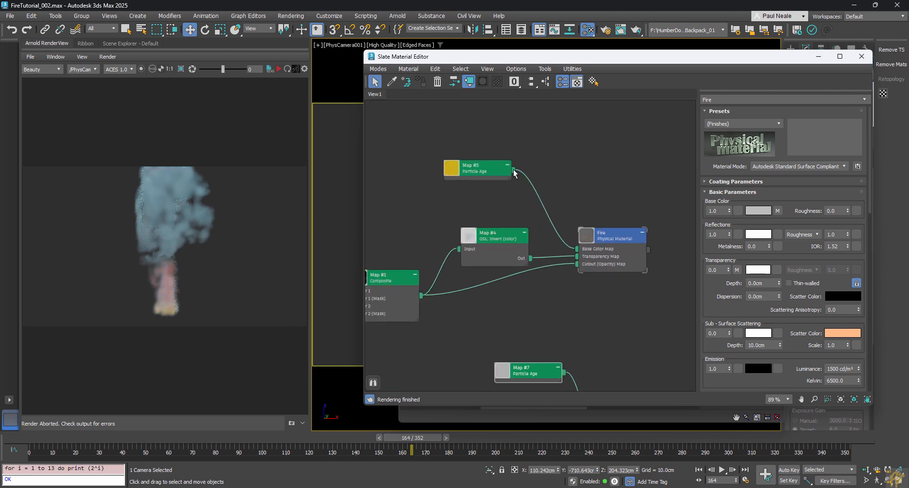
# Step: Wire Map #5 into Fire's emission colour, restart the render, and begin connecting Map #7 to Smoke
pyautogui.moveTo(482, 171); pyautogui.dragTo(621, 242)
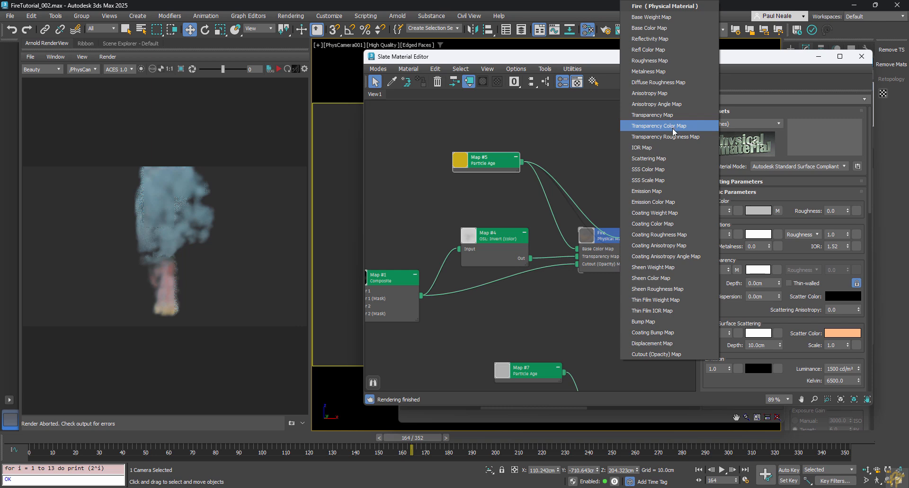
pyautogui.click(660, 203)
pyautogui.moveTo(492, 165); pyautogui.dragTo(501, 139)
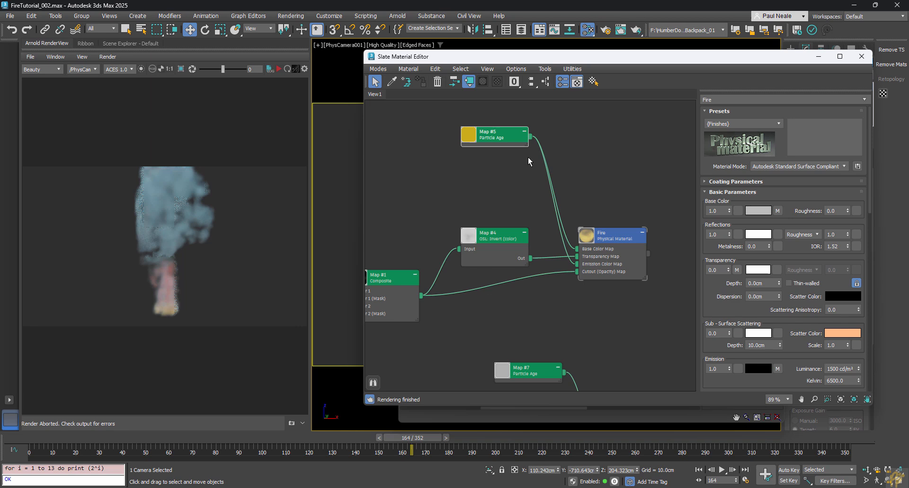
pyautogui.click(278, 71)
pyautogui.click(279, 70)
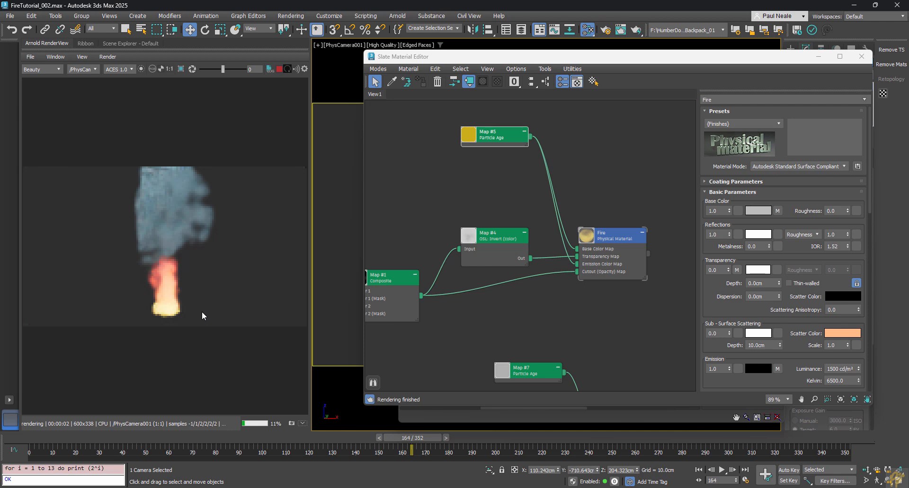
pyautogui.moveTo(571, 301); pyautogui.dragTo(511, 126, button='middle')
pyautogui.moveTo(504, 196); pyautogui.dragTo(602, 291)
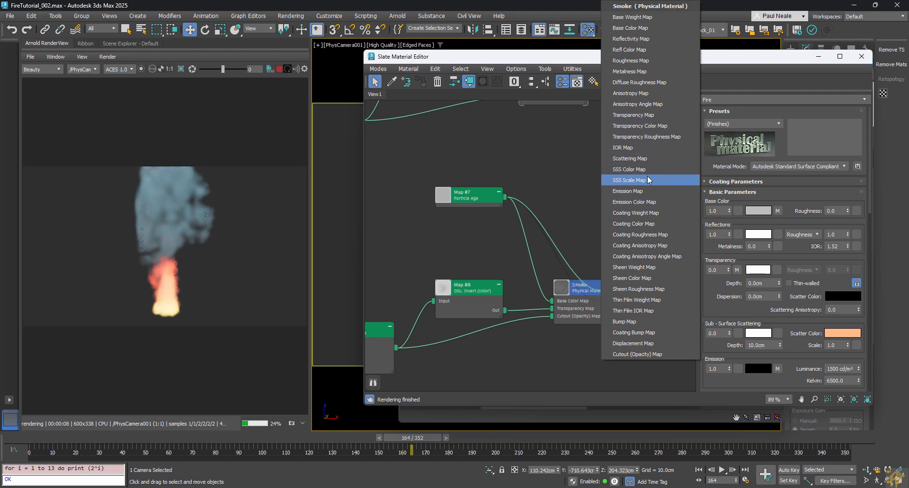
# Step: Feed Map #7 into the Smoke material's emission colour and select the Smoke node
pyautogui.click(639, 202)
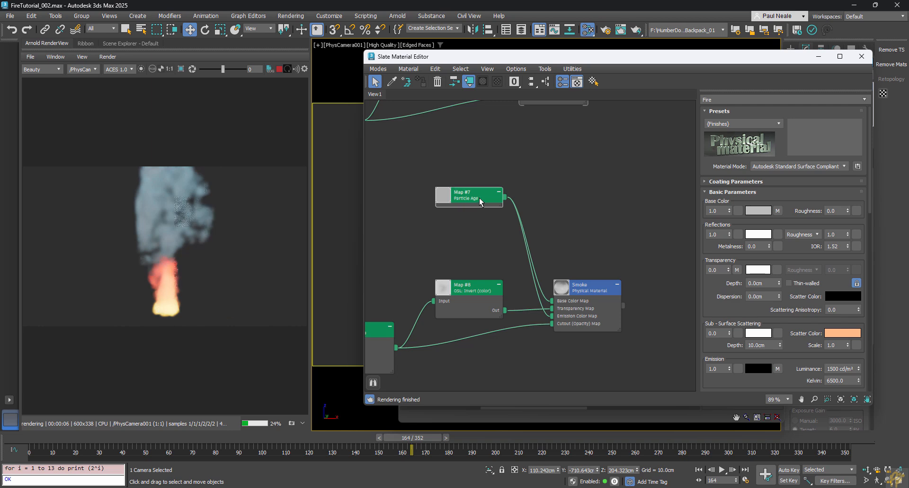
pyautogui.moveTo(480, 201); pyautogui.dragTo(488, 201)
pyautogui.click(619, 296)
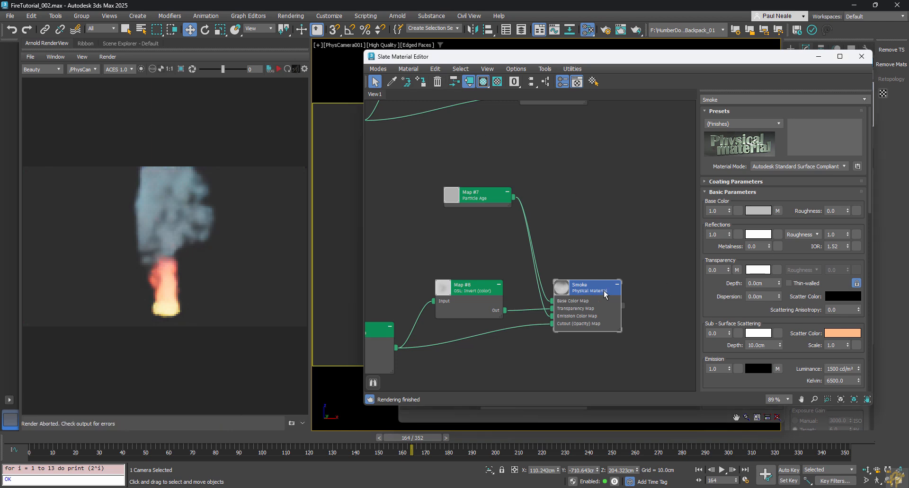
pyautogui.scroll(5, 597, 179)
# Step: Copy the existing Noise map and wire the copy into the Fire material's Emission Map
pyautogui.doubleClick(568, 196)
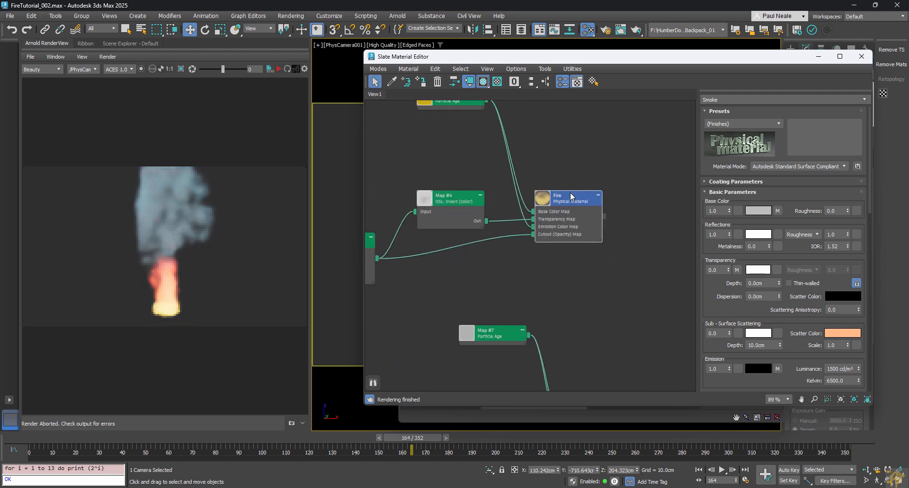
pyautogui.moveTo(509, 330); pyautogui.dragTo(500, 390)
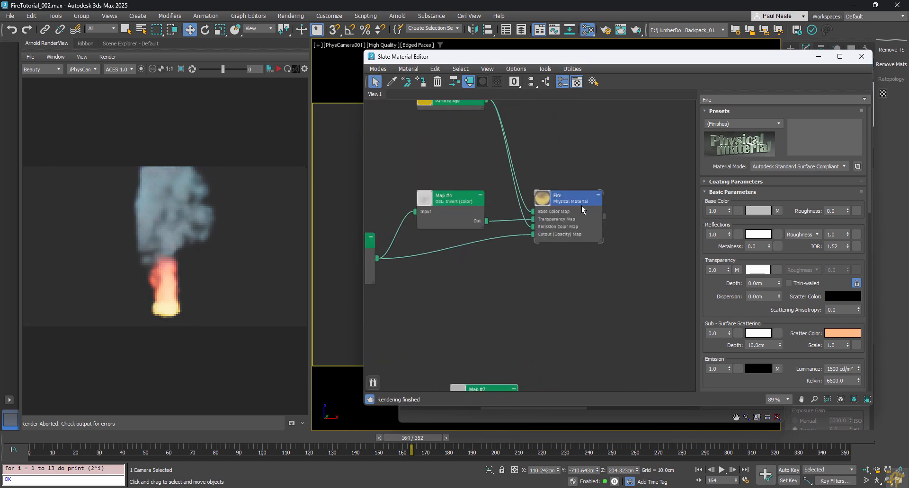
pyautogui.click(580, 204)
pyautogui.scroll(-3, 728, 297)
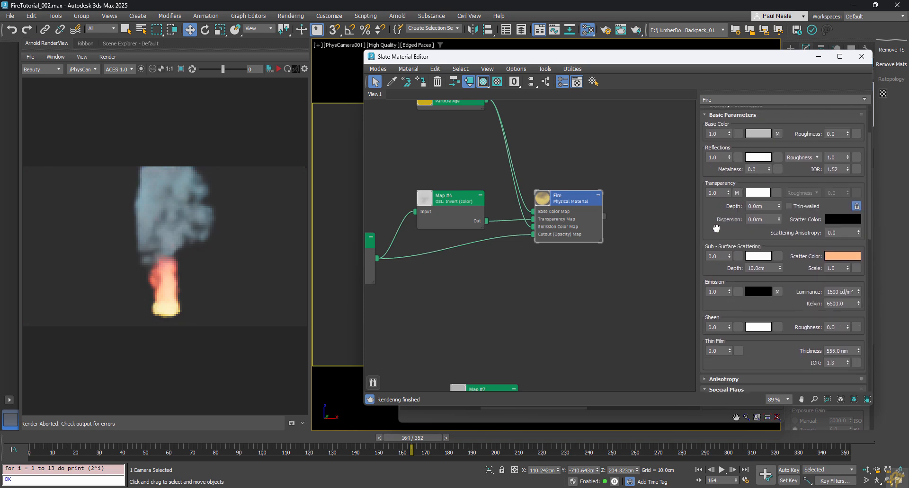
pyautogui.moveTo(622, 279); pyautogui.dragTo(653, 318, button='middle')
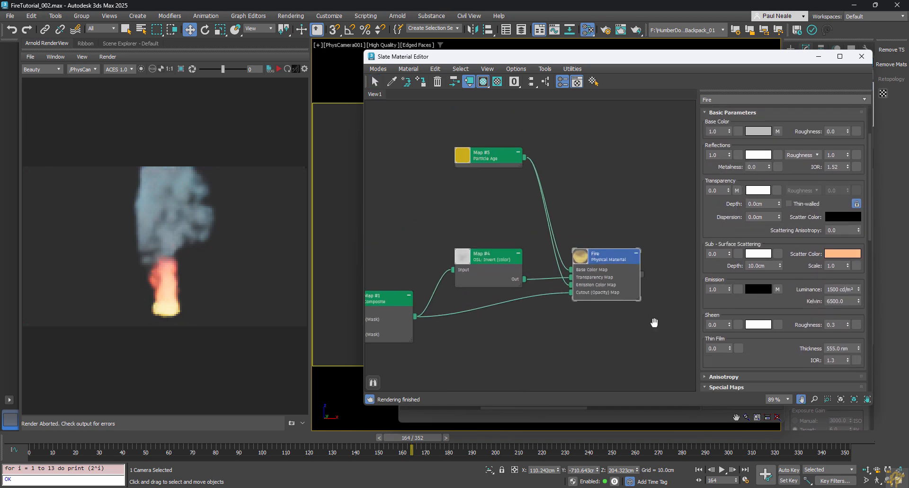
pyautogui.moveTo(476, 213); pyautogui.dragTo(589, 196, button='middle')
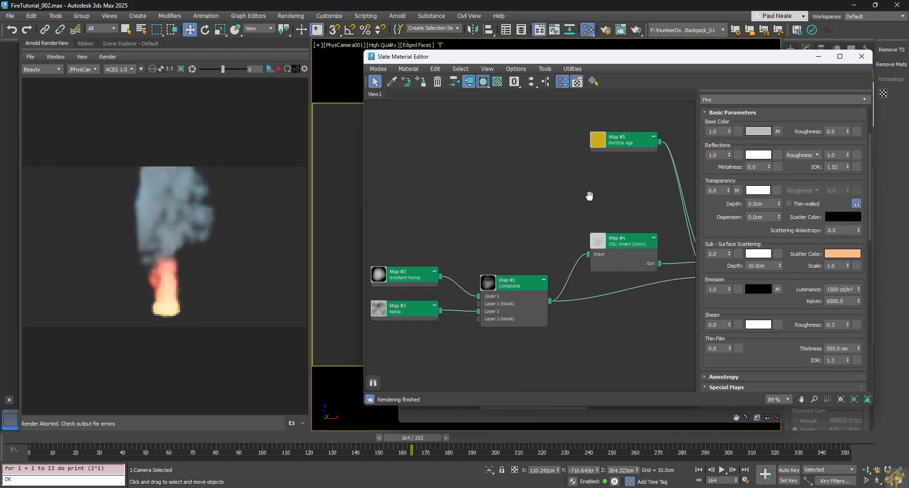
pyautogui.click(400, 315)
pyautogui.moveTo(410, 313)
pyautogui.keyDown('shift'); pyautogui.mouseDown()
pyautogui.moveTo(577, 204)
pyautogui.moveTo(660, 229)
pyautogui.moveTo(506, 216)
pyautogui.moveTo(463, 198)
pyautogui.moveTo(476, 190)
pyautogui.moveTo(563, 239)
pyautogui.moveTo(577, 236)
pyautogui.mouseUp(); pyautogui.keyUp('shift')
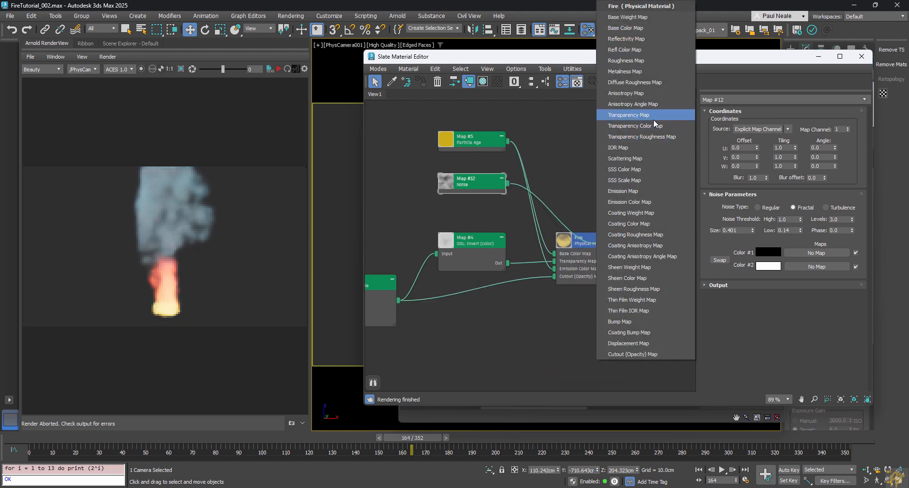
pyautogui.click(634, 191)
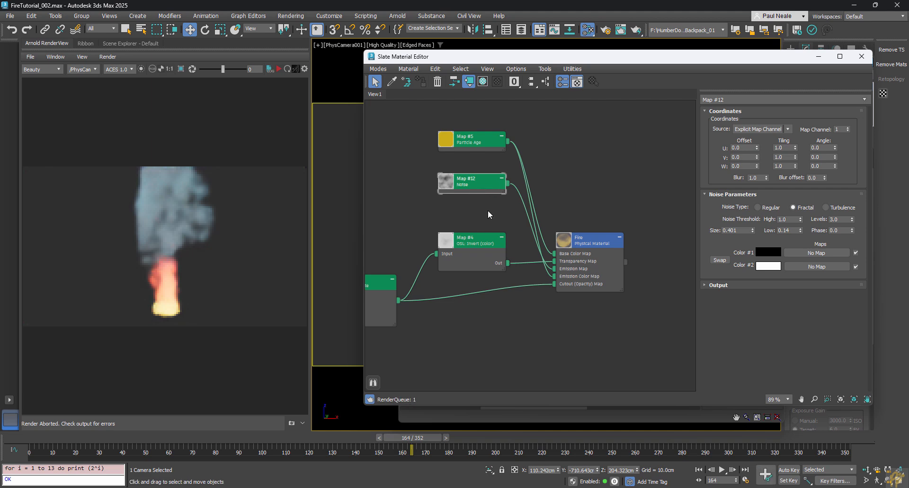
# Step: Set the new Noise map to Low 0.265 and Size 0.301, then re-render the fire
pyautogui.moveTo(485, 185); pyautogui.dragTo(486, 202)
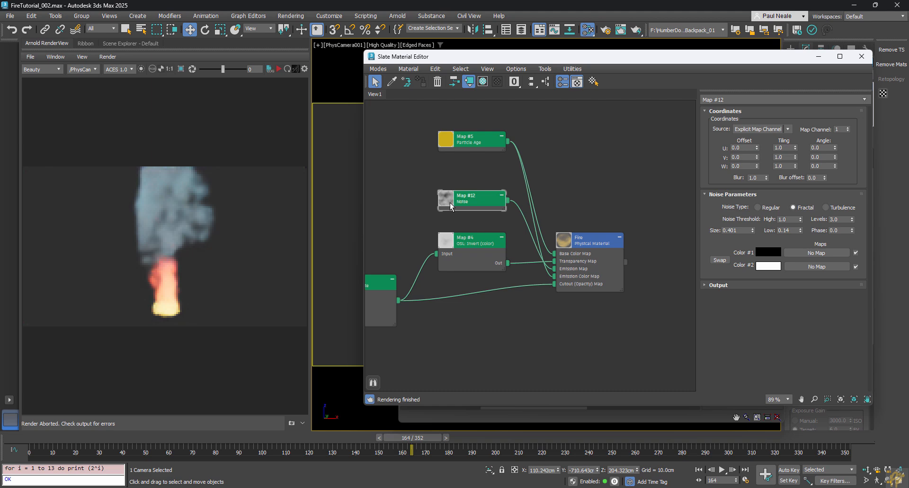
pyautogui.scroll(5, 450, 207)
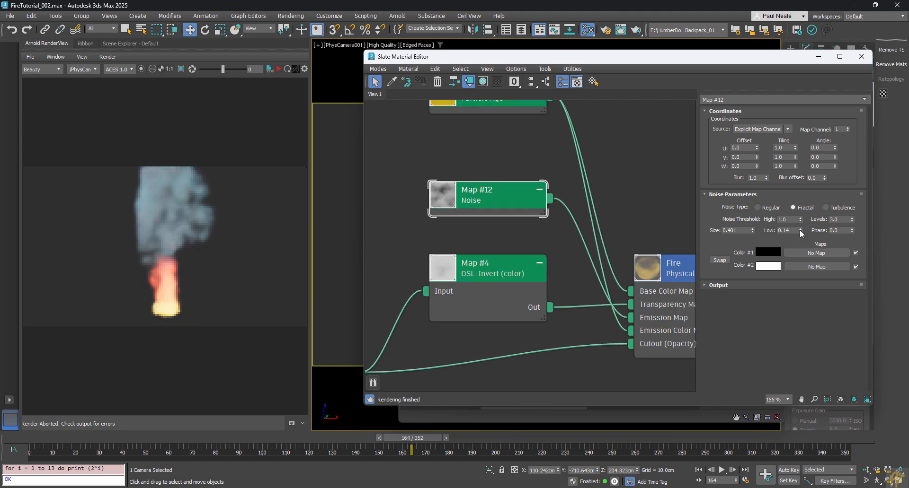
pyautogui.moveTo(800, 230); pyautogui.dragTo(800, 222)
pyautogui.click(751, 229)
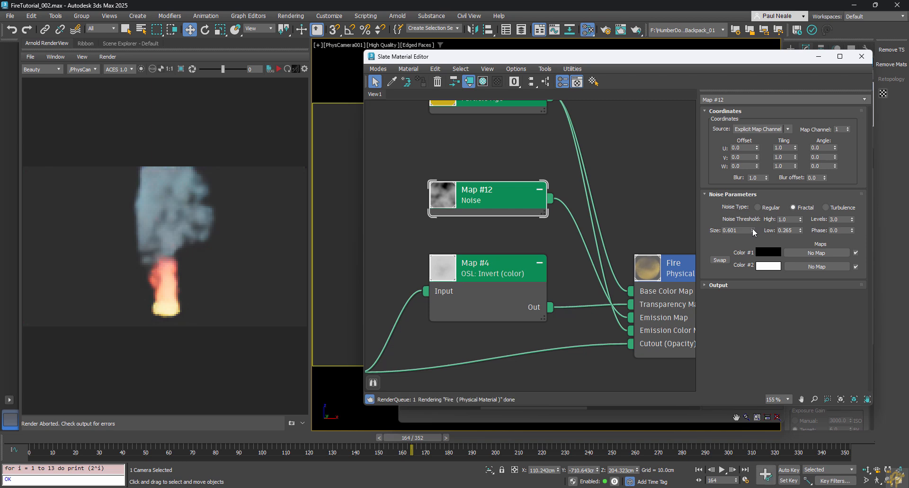
pyautogui.click(753, 233)
pyautogui.click(752, 232)
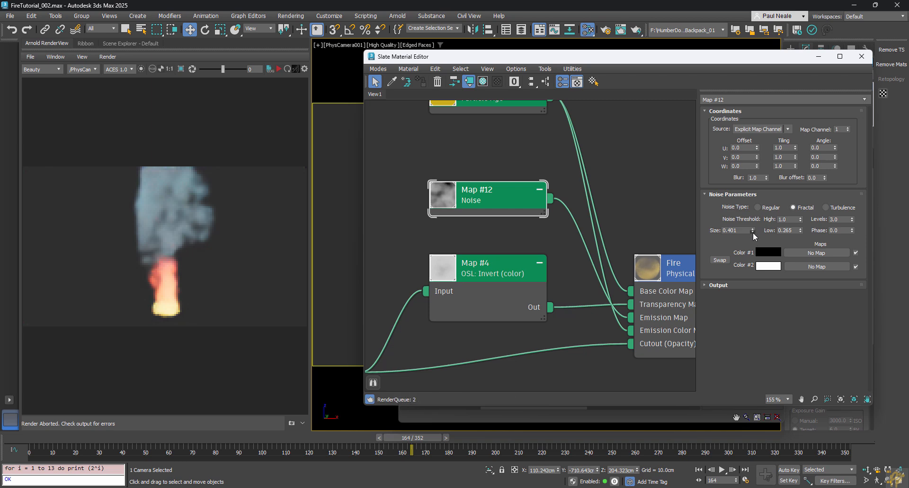
pyautogui.click(752, 232)
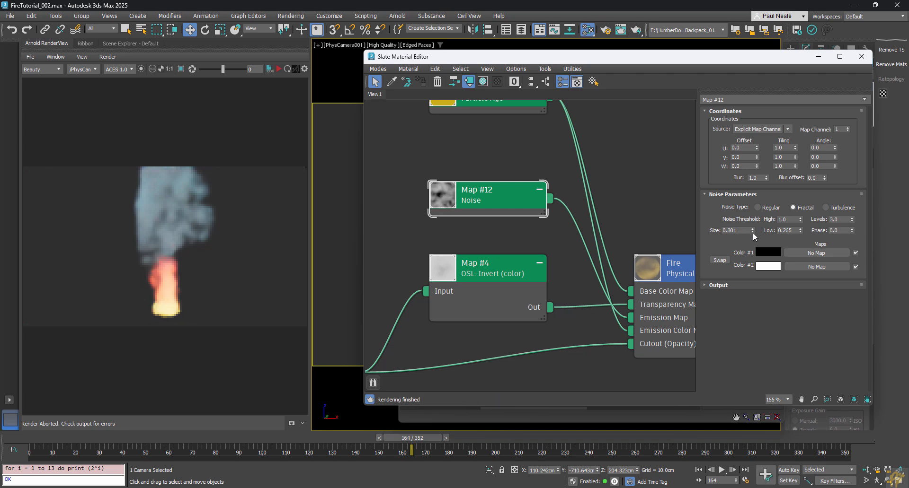
pyautogui.click(631, 192)
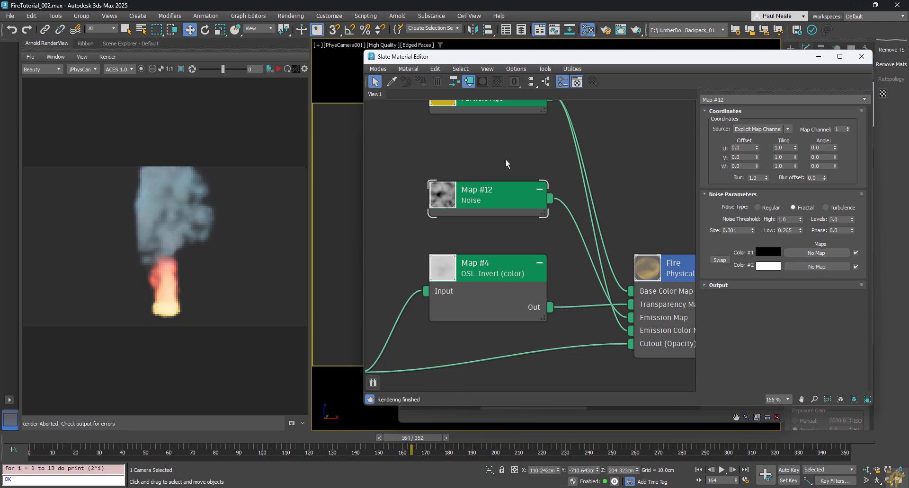
pyautogui.click(278, 70)
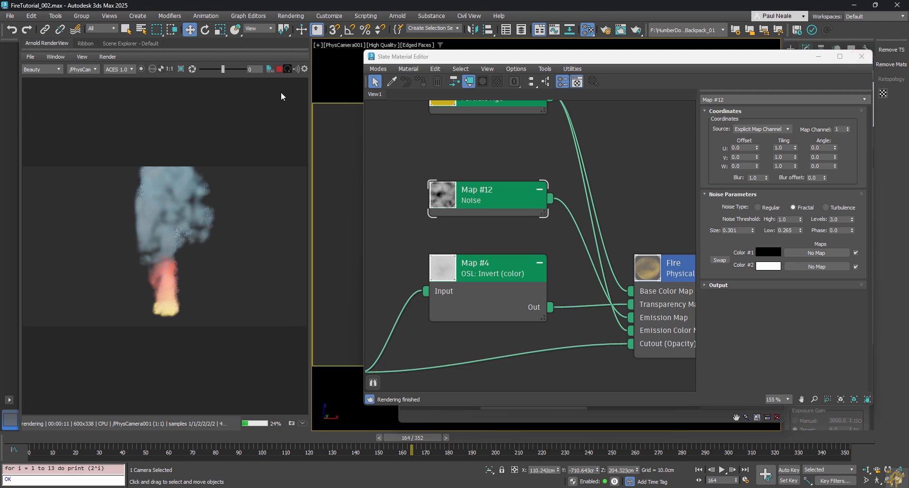
# Step: Close the Slate Material Editor and Particle View, then orbit the perspective view around the fire
pyautogui.click(866, 56)
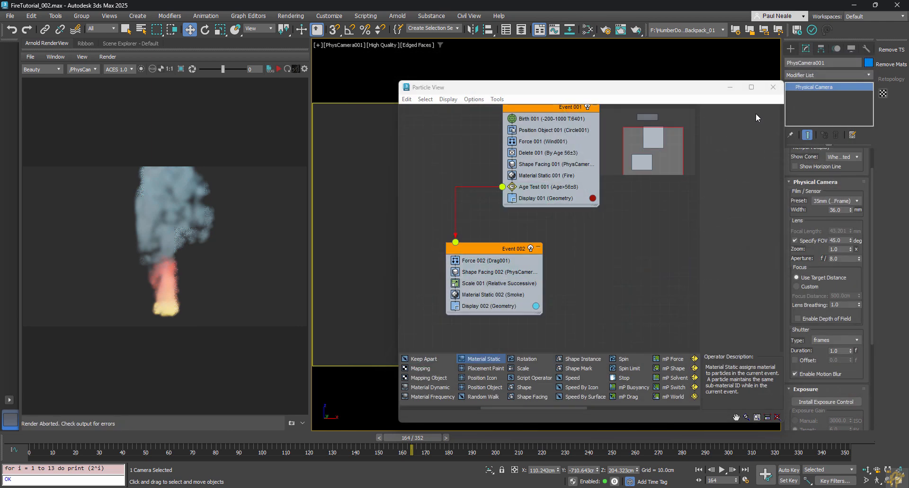
pyautogui.click(775, 88)
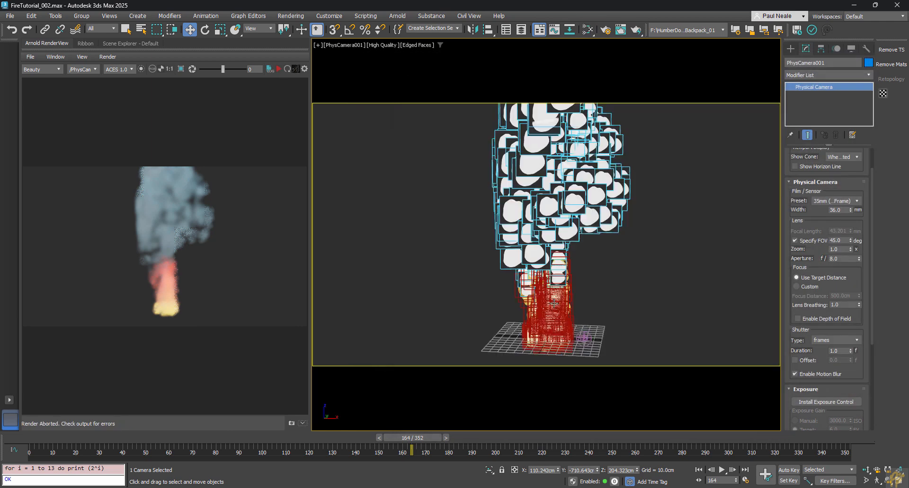
pyautogui.click(531, 339)
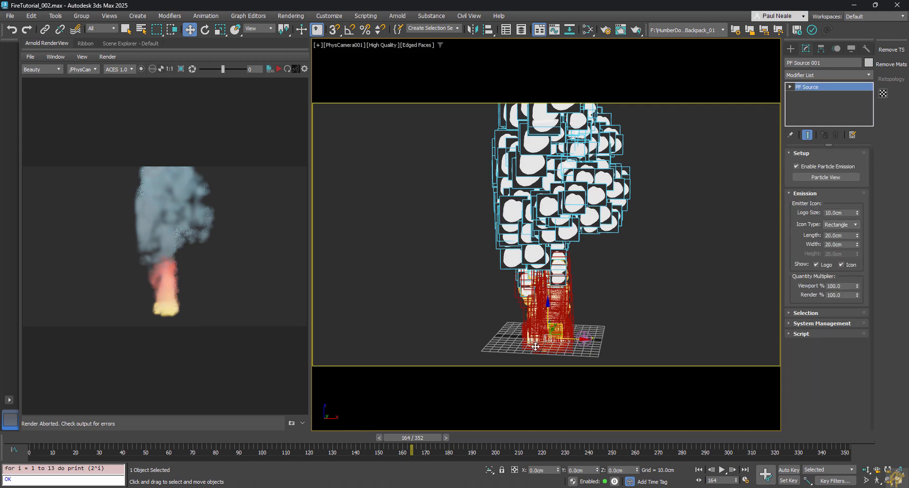
pyautogui.click(632, 303)
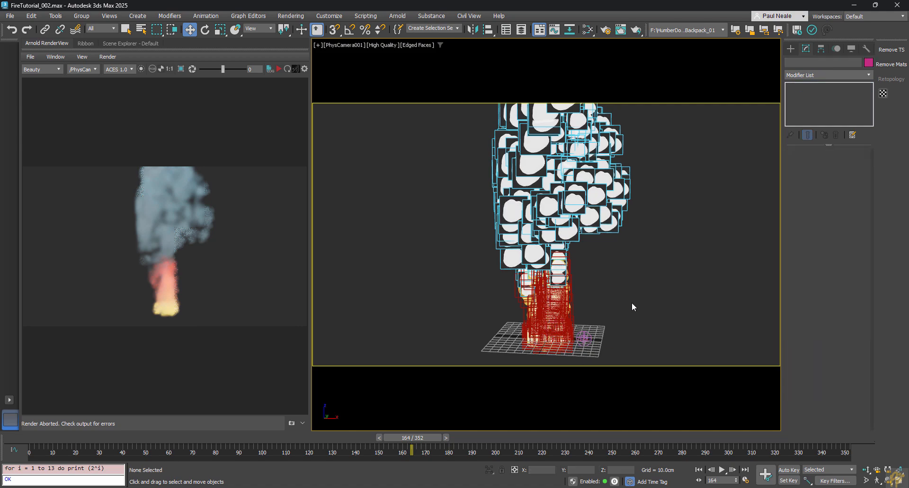
pyautogui.press('p')
pyautogui.keyDown('alt'); pyautogui.moveTo(609, 319); pyautogui.dragTo(624, 313, button='middle'); pyautogui.keyUp('alt')
pyautogui.scroll(8, 558, 336)
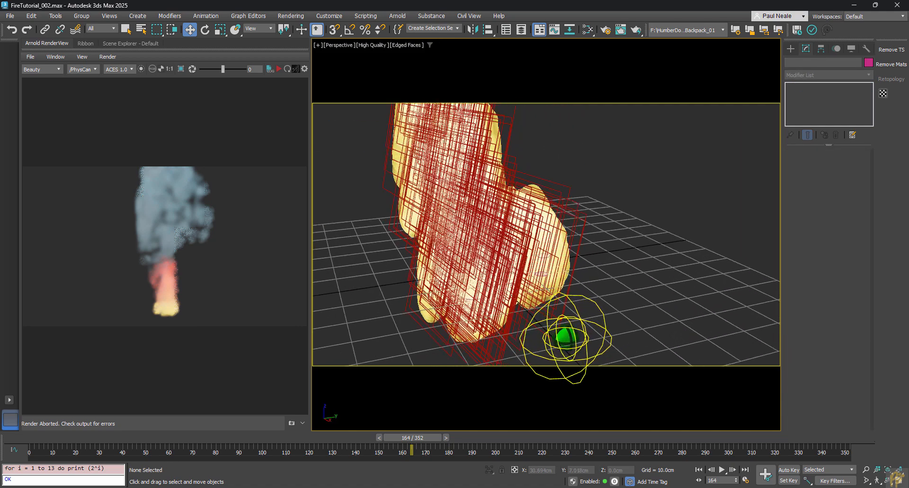
pyautogui.keyDown('alt'); pyautogui.moveTo(561, 297); pyautogui.dragTo(501, 263, button='middle'); pyautogui.keyUp('alt')
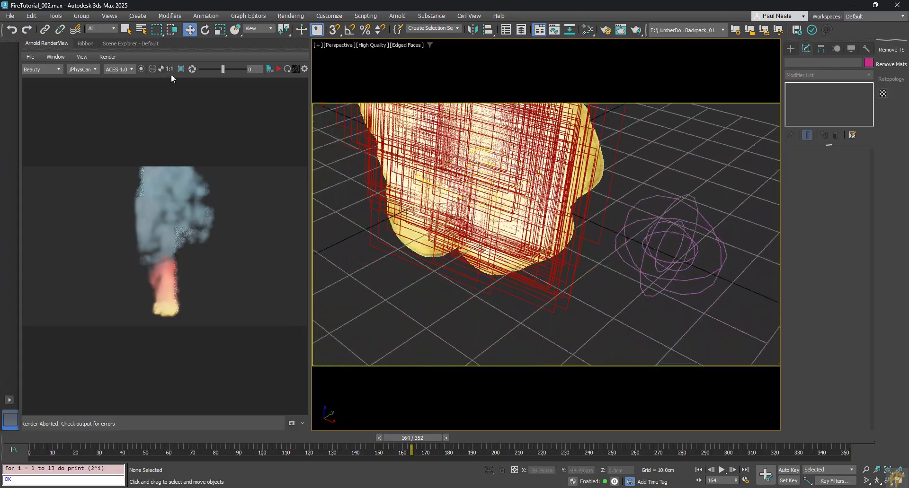
# Step: Raise Circle001's array End Radius to 41.9cm and return to the PhysCamera001 view
pyautogui.click(130, 43)
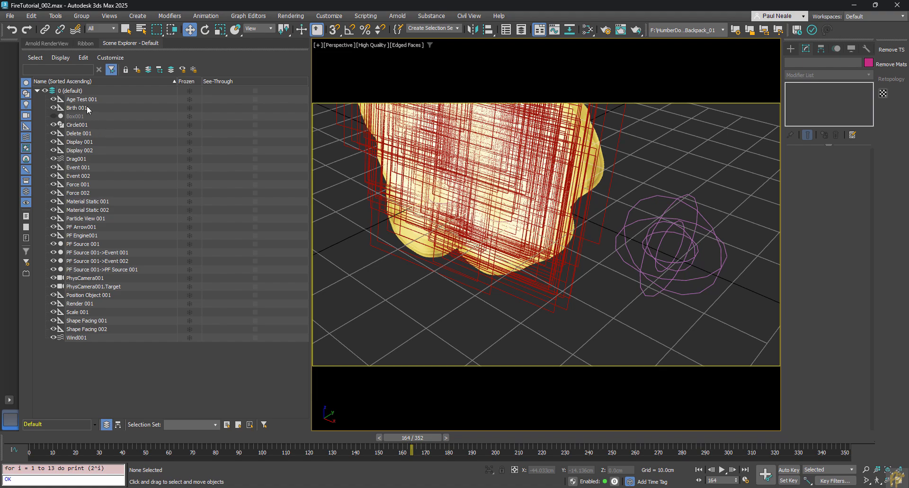
pyautogui.click(79, 125)
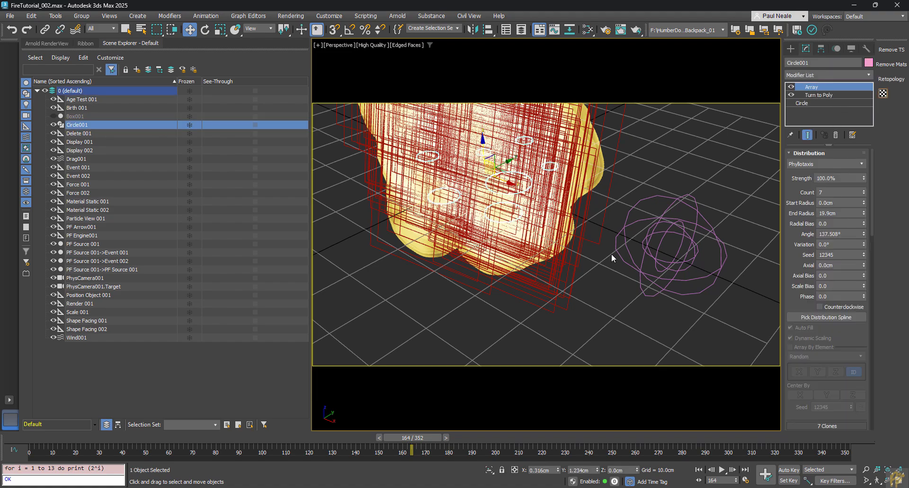
pyautogui.keyDown('alt'); pyautogui.moveTo(611, 254); pyautogui.dragTo(518, 281, button='middle'); pyautogui.keyUp('alt')
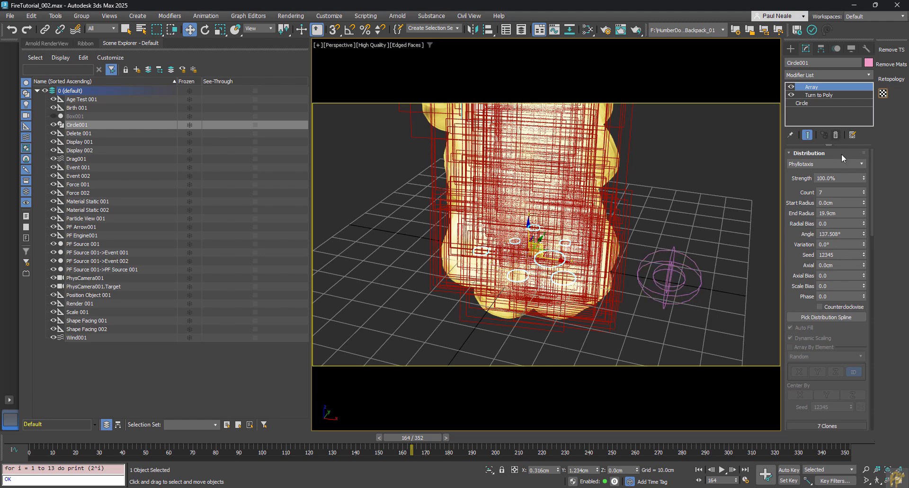
pyautogui.moveTo(863, 213); pyautogui.dragTo(858, 128)
pyautogui.keyDown('alt'); pyautogui.moveTo(537, 275); pyautogui.dragTo(609, 251, button='middle'); pyautogui.keyUp('alt')
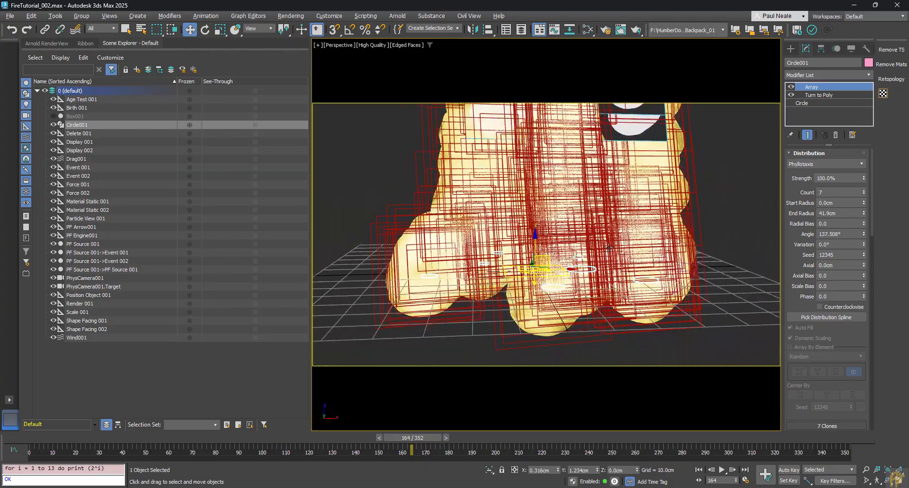
pyautogui.press('c')
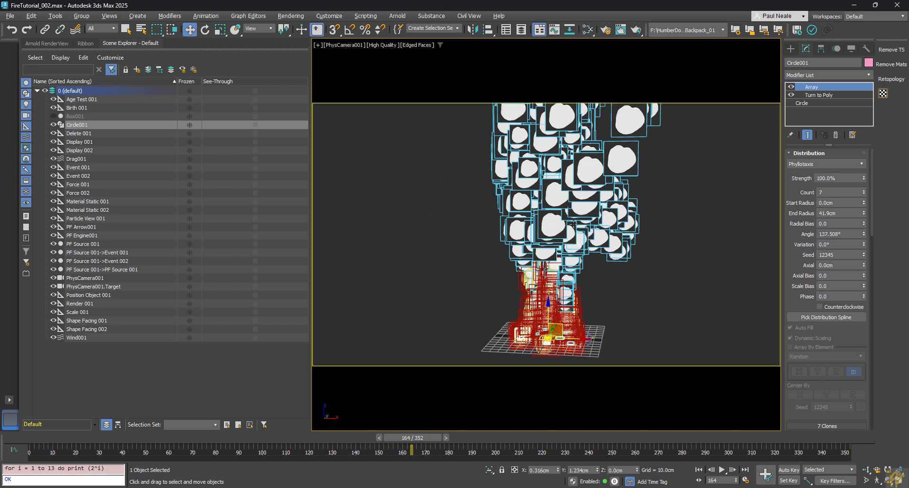
# Step: Bring back the Arnold render view and set the base circle's radius to 1.0cm
pyautogui.click(47, 43)
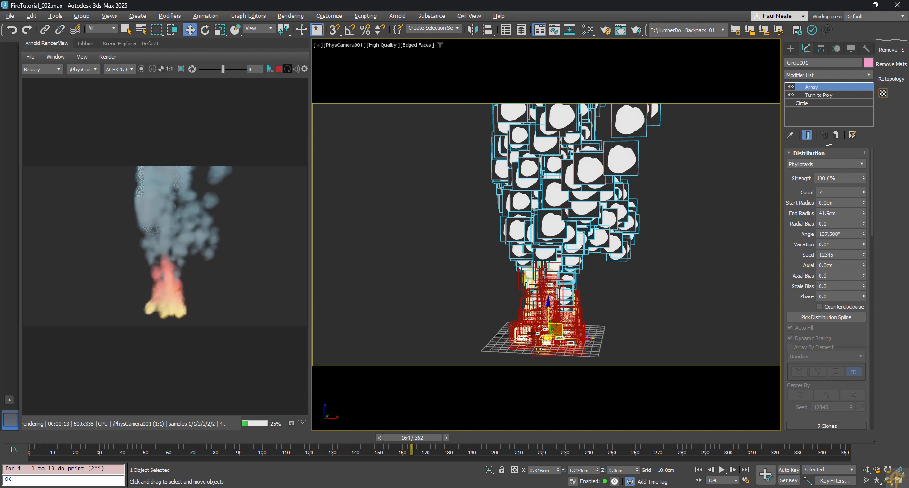
pyautogui.click(811, 102)
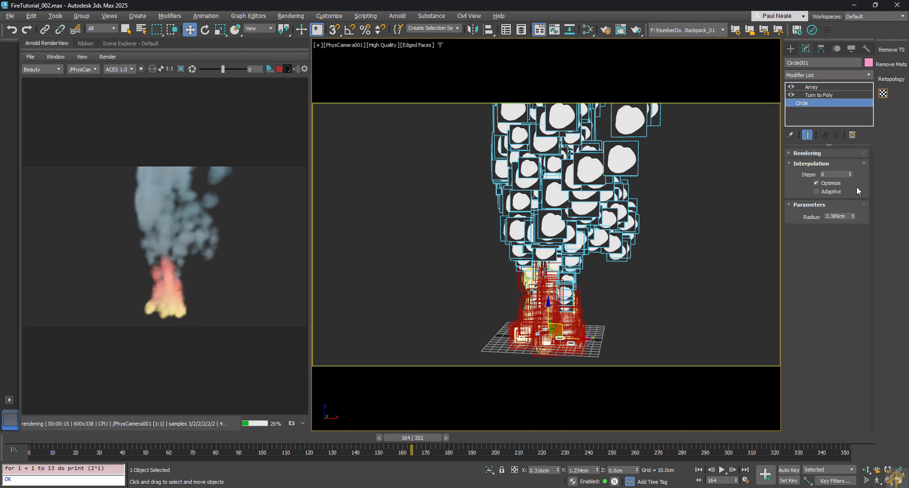
pyautogui.click(847, 216)
pyautogui.write('3.389')
pyautogui.press('Return')
pyautogui.write('1')
pyautogui.press('Return')
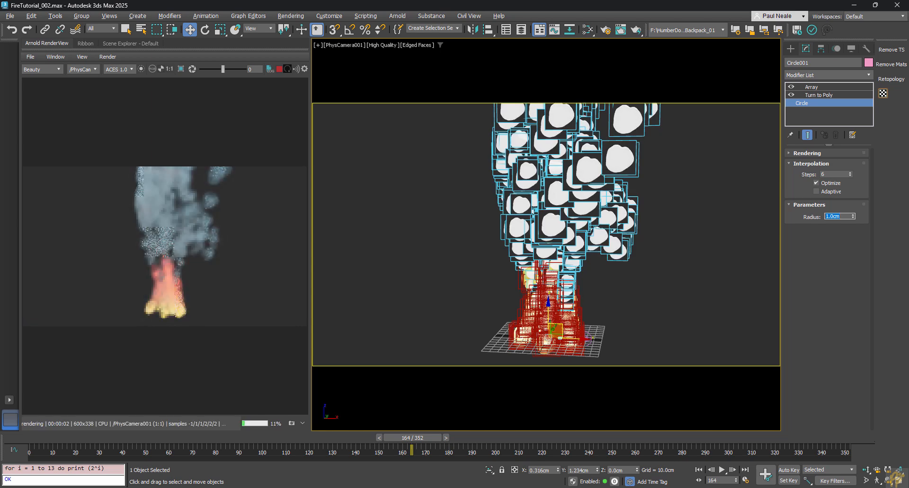
pyautogui.click(740, 273)
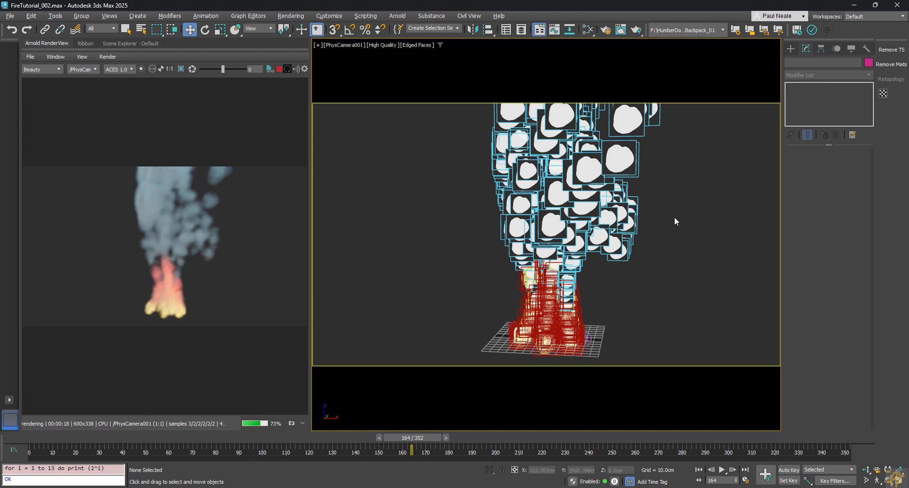
# Step: In the Slate Material Editor, clone Noise Map #11 as Map #13, placed below Map #7
pyautogui.press('m')
pyautogui.scroll(-5, 596, 271)
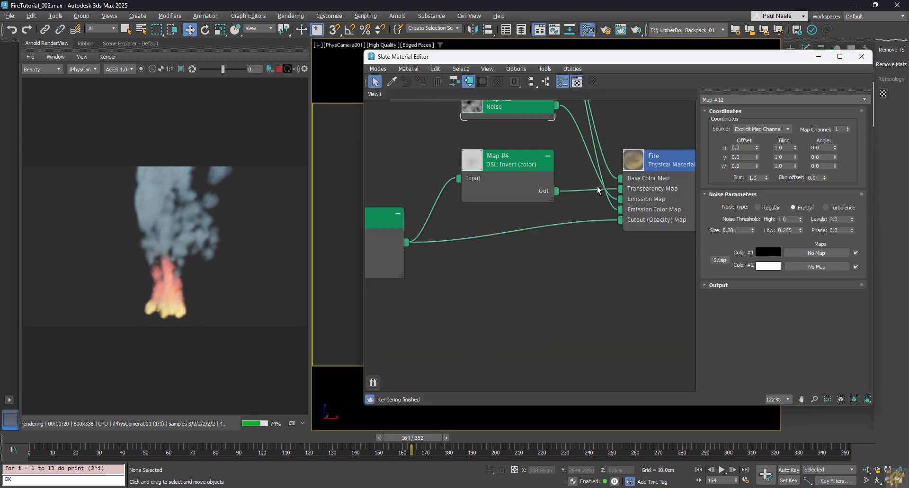
pyautogui.moveTo(596, 271); pyautogui.dragTo(598, 157, button='middle')
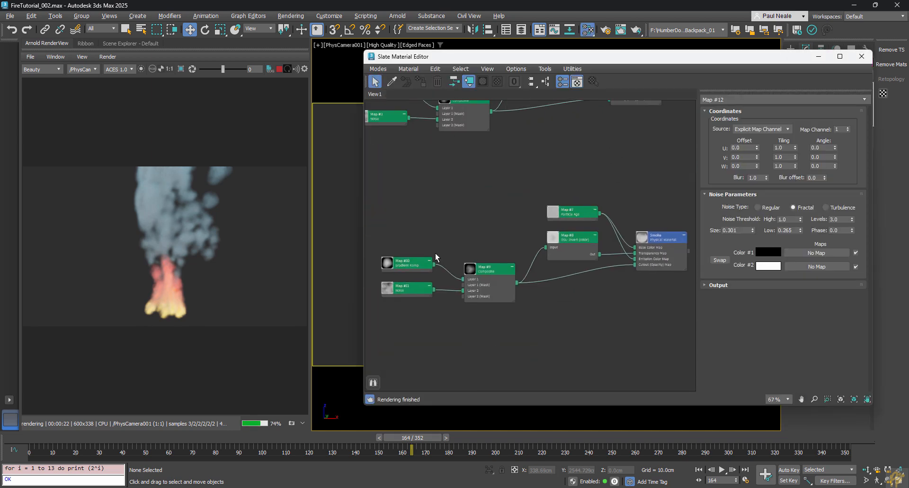
pyautogui.click(410, 294)
pyautogui.keyDown('shift'); pyautogui.moveTo(409, 293); pyautogui.dragTo(504, 222); pyautogui.keyUp('shift')
pyautogui.moveTo(572, 217); pyautogui.dragTo(572, 173)
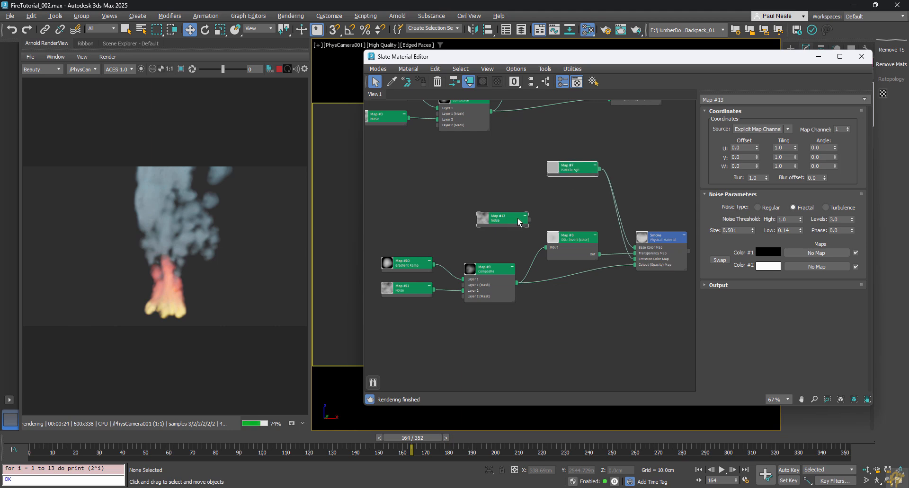
pyautogui.moveTo(508, 222); pyautogui.dragTo(579, 196)
# Step: Wire Map #13's output into the Smoke material's Emission Map
pyautogui.scroll(3, 580, 196)
pyautogui.moveTo(610, 197); pyautogui.dragTo(537, 201, button='middle')
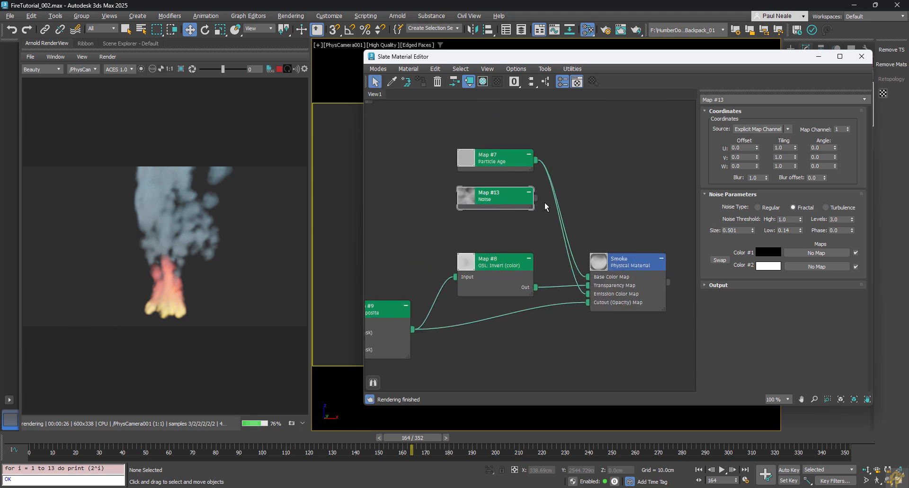
pyautogui.moveTo(535, 198); pyautogui.dragTo(629, 263)
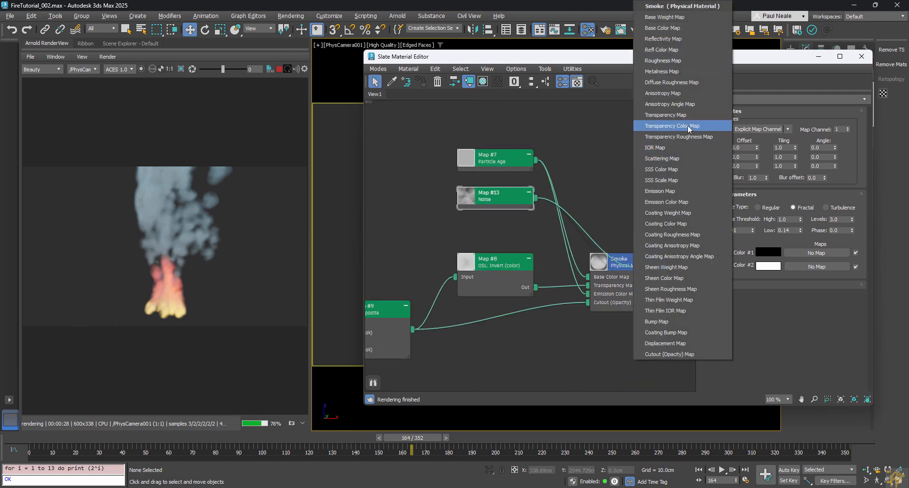
pyautogui.click(672, 192)
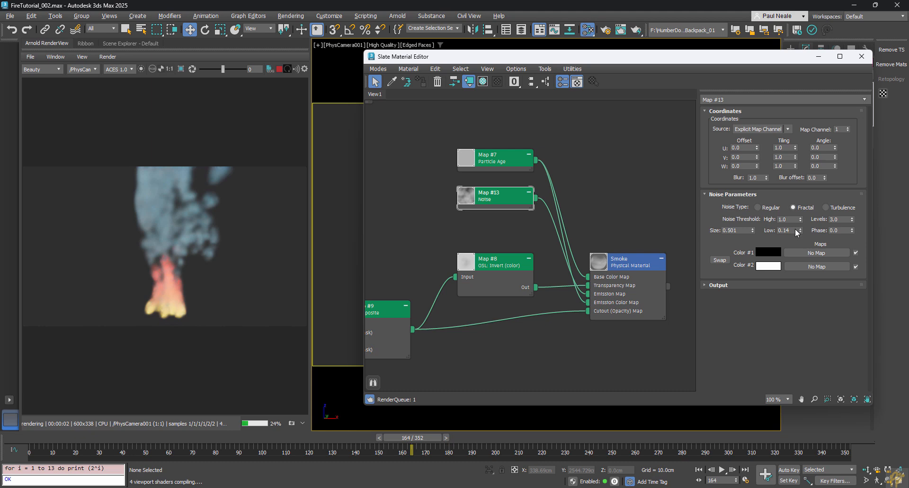
# Step: Set Map #13's noise type to Regular with Low threshold 0.4
pyautogui.moveTo(800, 232); pyautogui.dragTo(803, 188)
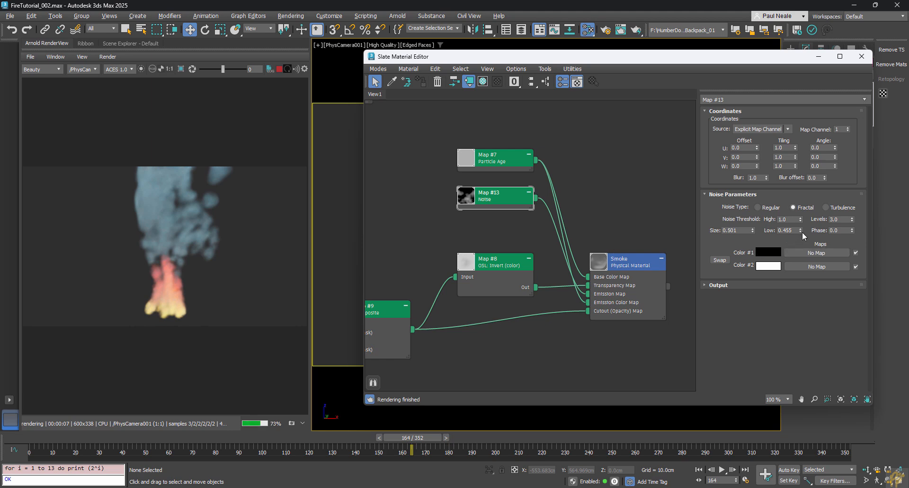
pyautogui.moveTo(800, 231); pyautogui.dragTo(801, 236)
pyautogui.click(765, 208)
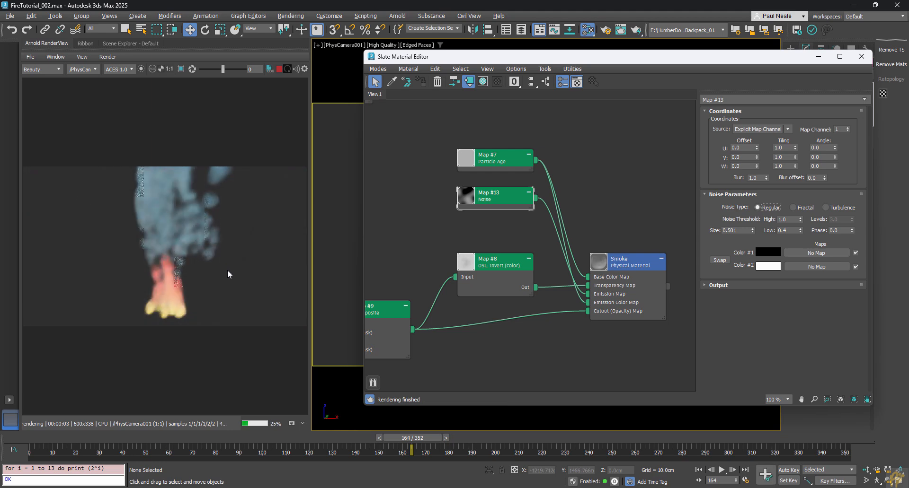
# Step: Pan the node graph to Map #10 and Map #11 and select Gradient Ramp Map #10
pyautogui.moveTo(532, 246); pyautogui.dragTo(600, 185, button='middle')
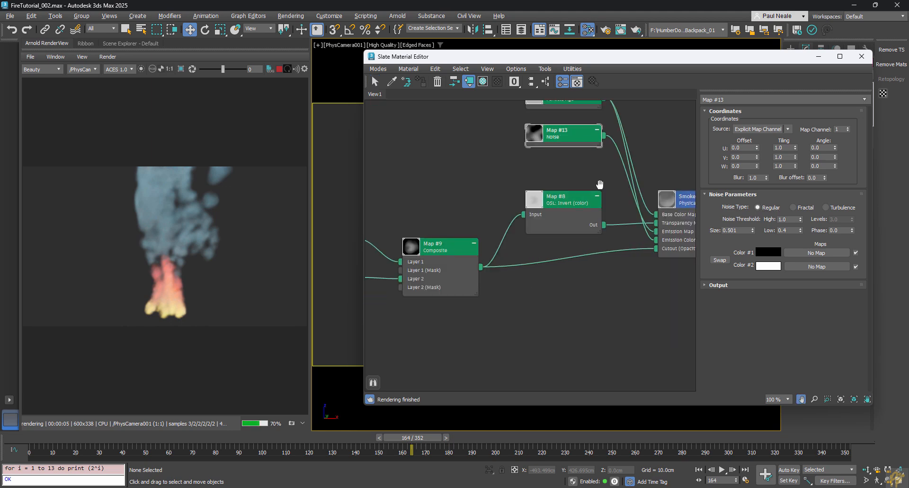
pyautogui.scroll(-2, 511, 237)
pyautogui.moveTo(528, 241); pyautogui.dragTo(501, 230, button='middle')
pyautogui.scroll(1, 499, 241)
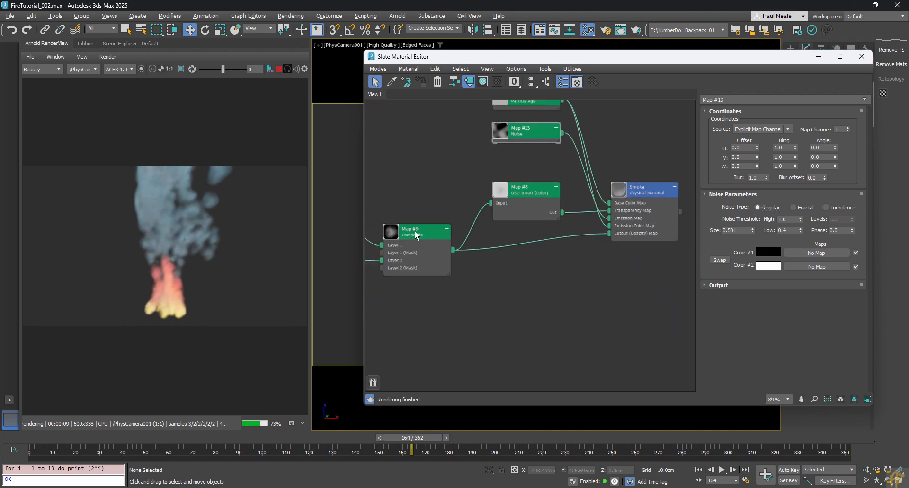
pyautogui.moveTo(518, 290); pyautogui.dragTo(628, 280, button='middle')
pyautogui.click(421, 215)
# Step: Change Map #10's gradient ramp starting flag from white to dark grey (62,62,62)
pyautogui.doubleClick(421, 215)
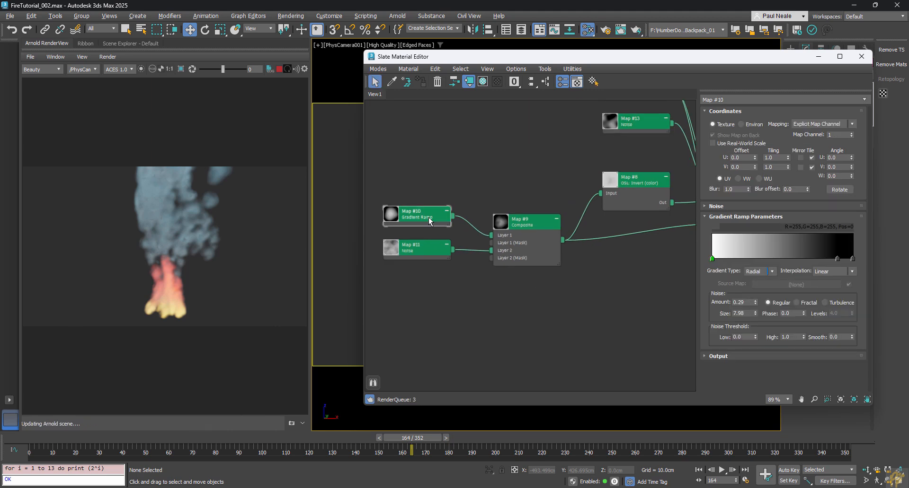
pyautogui.doubleClick(712, 259)
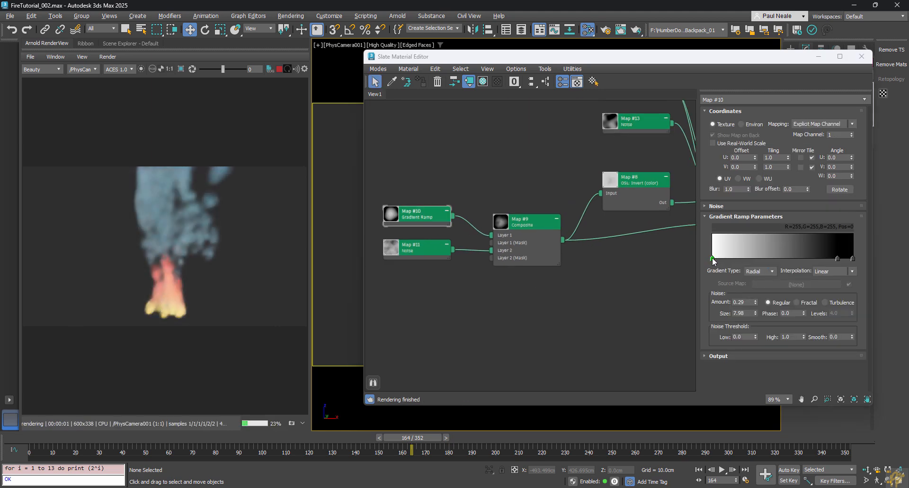
pyautogui.moveTo(556, 207)
pyautogui.mouseDown()
pyautogui.moveTo(559, 178)
pyautogui.moveTo(559, 193)
pyautogui.mouseUp()
pyautogui.click(659, 238)
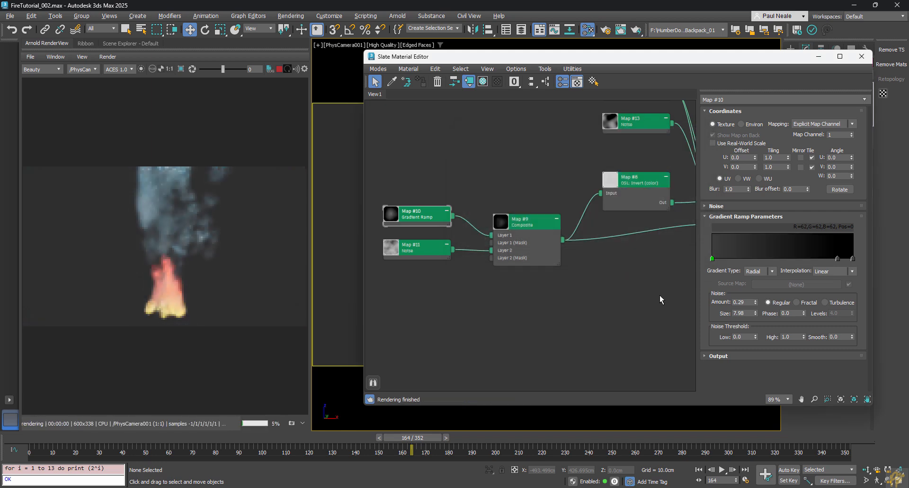
pyautogui.moveTo(573, 241); pyautogui.dragTo(555, 226, button='middle')
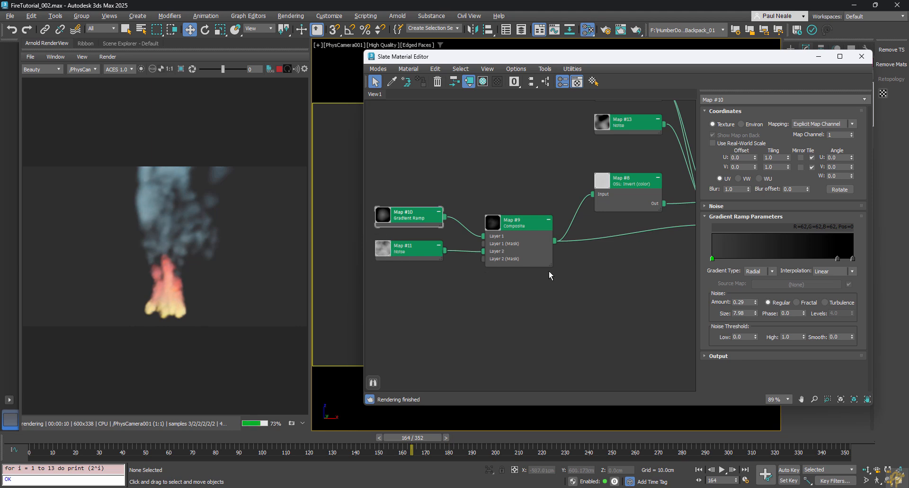
pyautogui.moveTo(549, 271); pyautogui.dragTo(531, 271, button='middle')
pyautogui.moveTo(521, 168); pyautogui.dragTo(442, 193, button='middle')
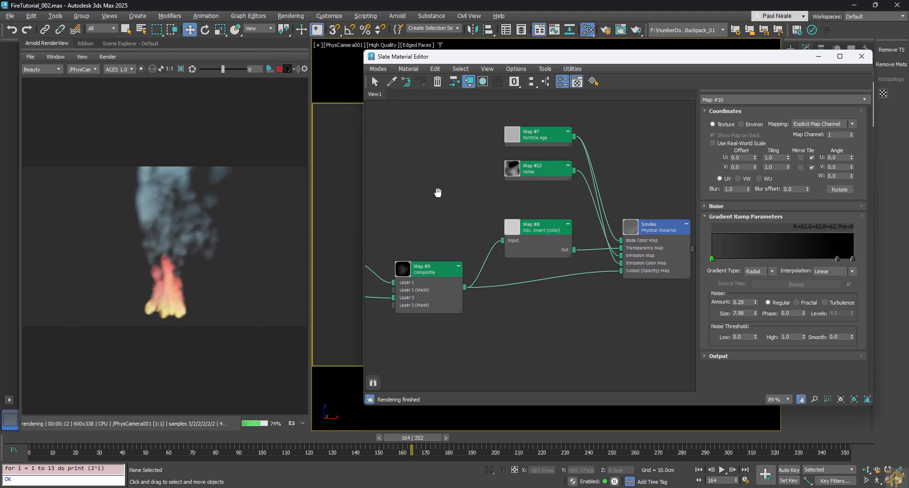
# Step: In Particle View, raise Event 002's Shape Facing 002 size to 32.0cm and check Scale 001
pyautogui.press('6')
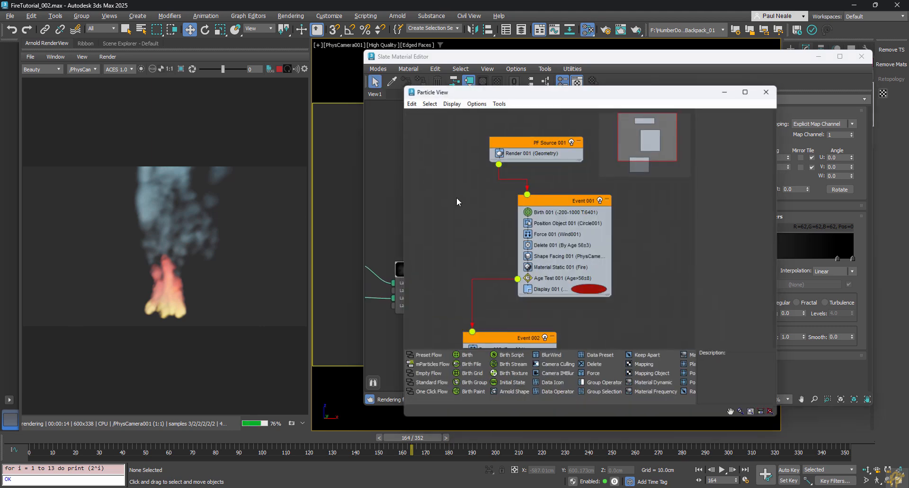
pyautogui.moveTo(476, 260); pyautogui.dragTo(506, 115, button='middle')
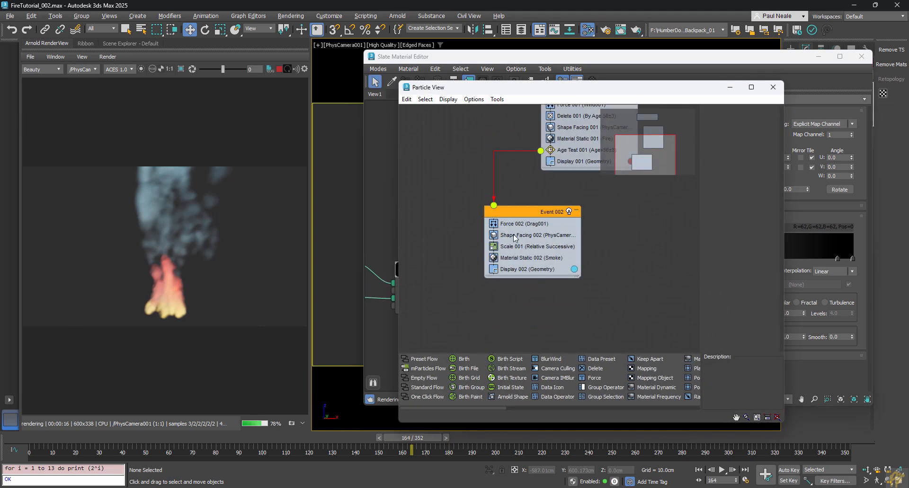
pyautogui.click(515, 235)
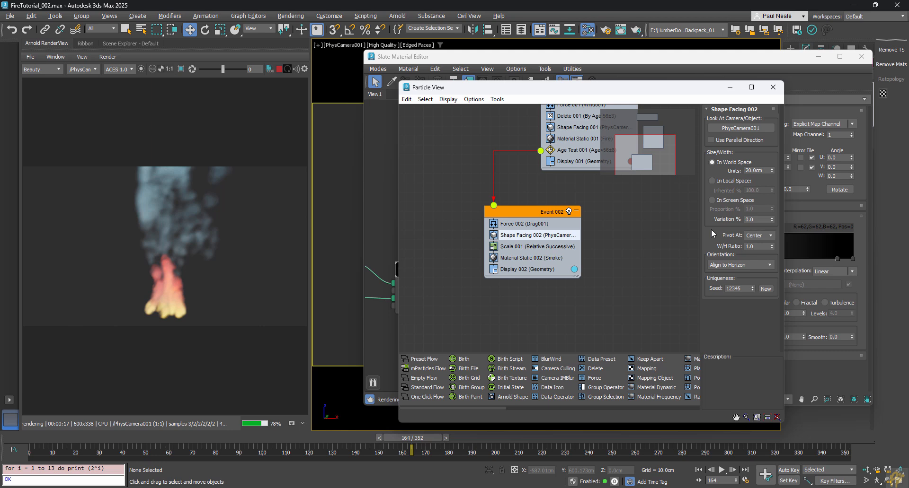
pyautogui.click(773, 163)
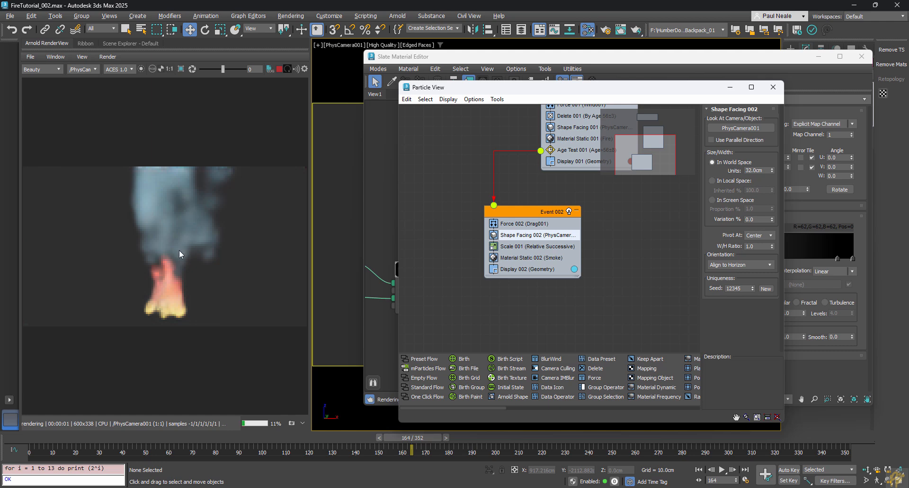
pyautogui.click(515, 247)
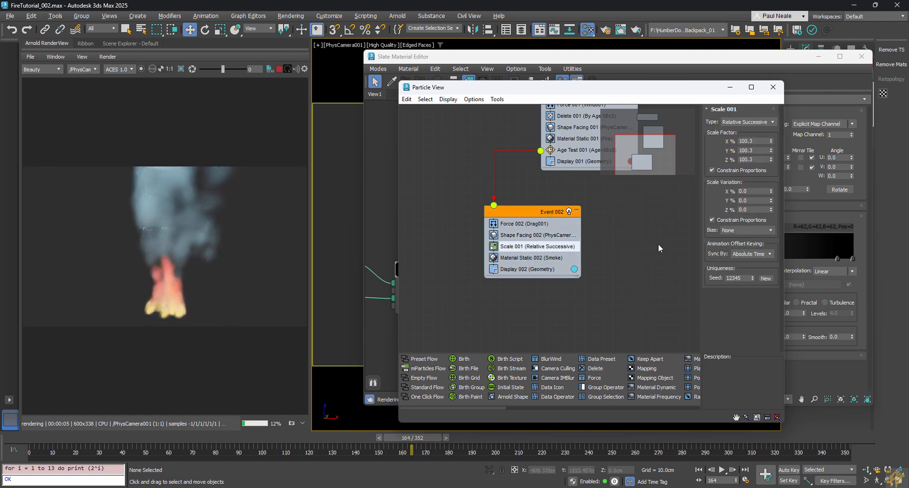
pyautogui.click(646, 251)
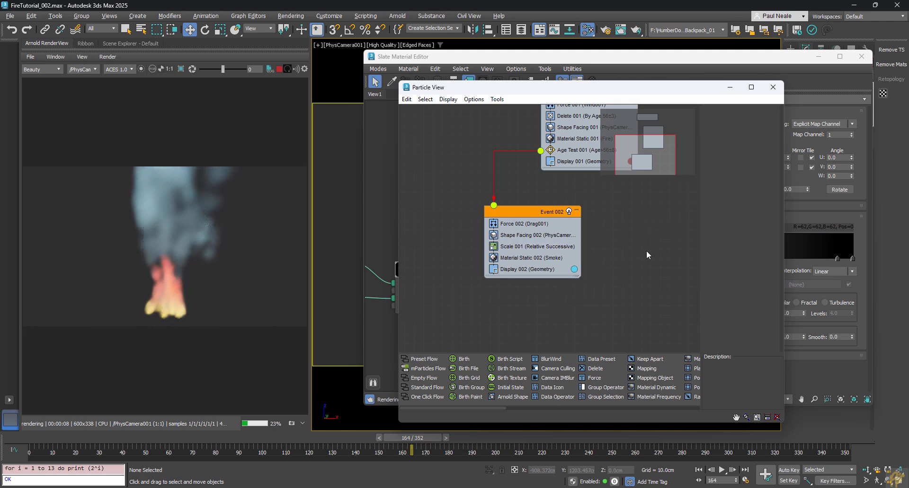
pyautogui.press('6')
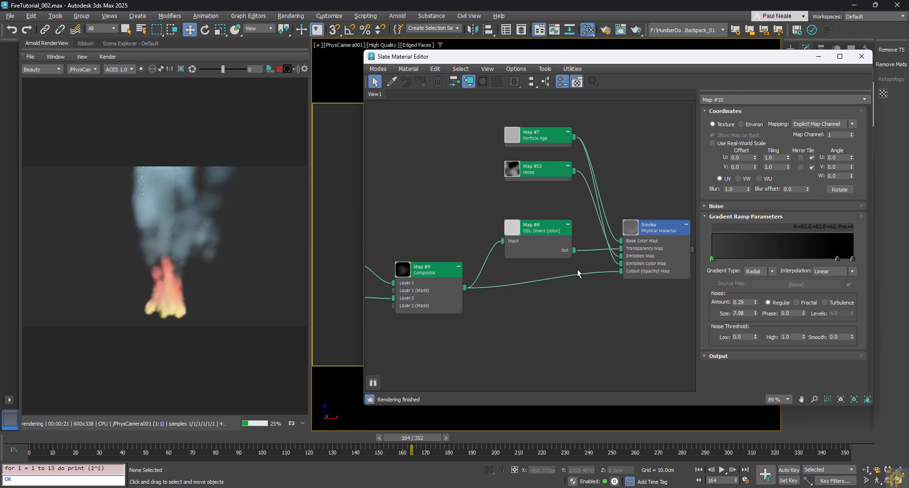
# Step: Review Event 002's Shape Facing 002 and Age Test 001 settings in Particle View
pyautogui.press('6')
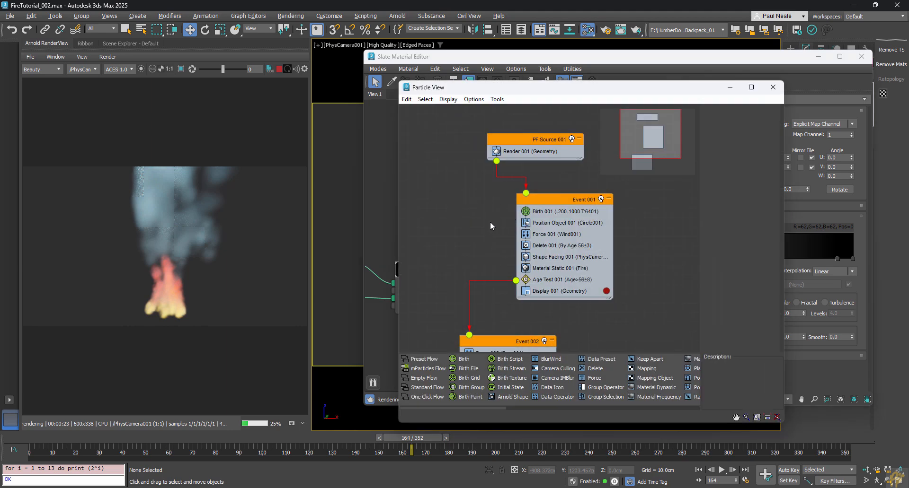
pyautogui.scroll(-1, 489, 222)
pyautogui.moveTo(489, 222); pyautogui.dragTo(487, 186, button='middle')
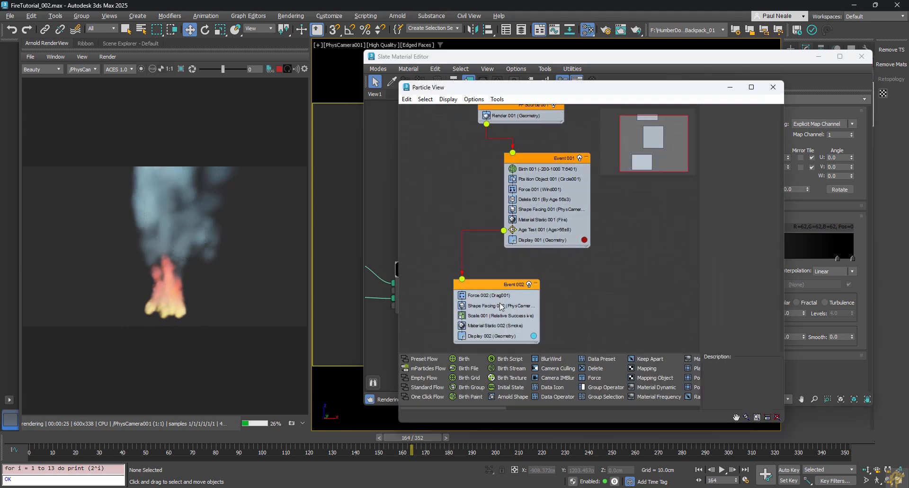
pyautogui.click(478, 305)
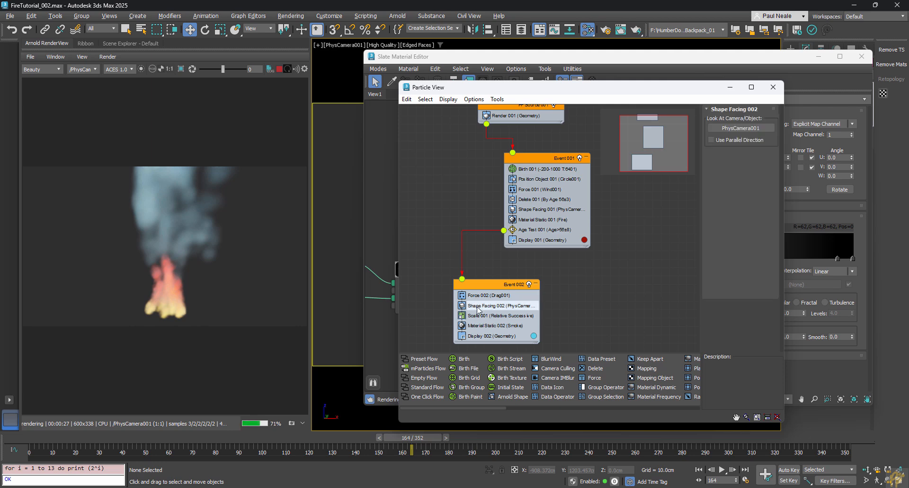
pyautogui.moveTo(591, 286); pyautogui.dragTo(590, 265, button='middle')
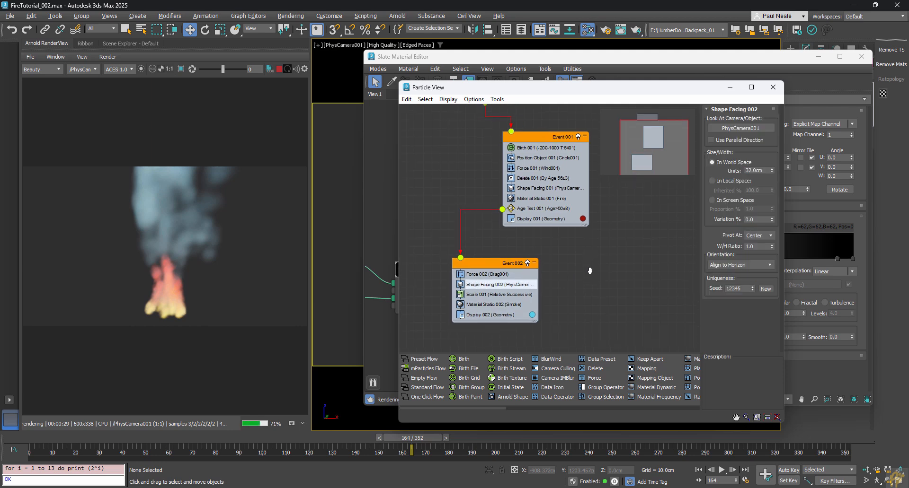
pyautogui.click(540, 209)
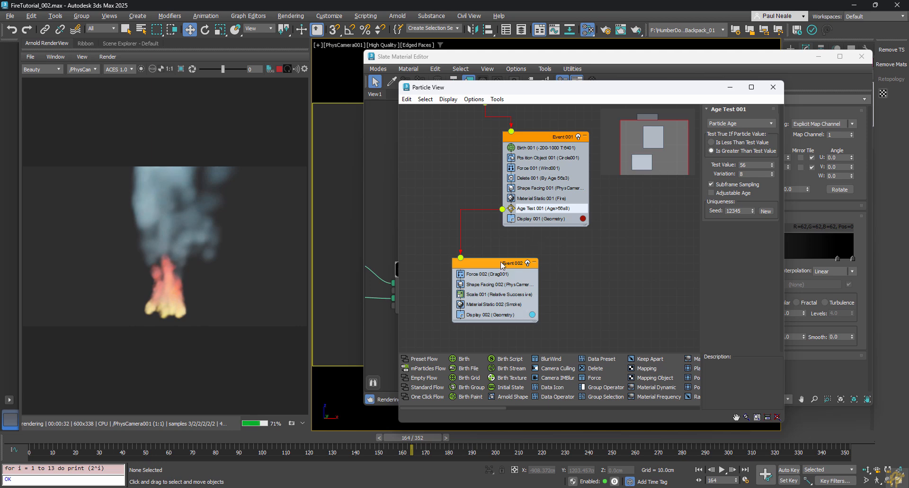
pyautogui.moveTo(583, 305); pyautogui.dragTo(582, 283, button='middle')
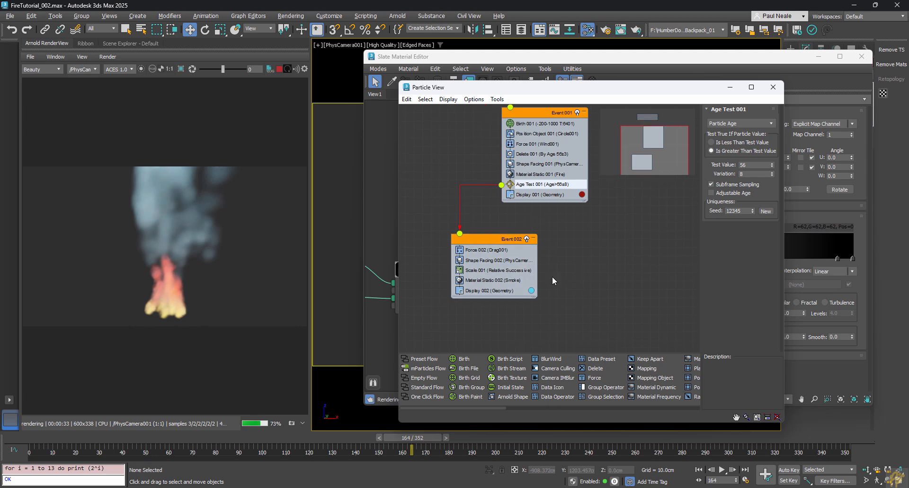
pyautogui.scroll(3, 589, 291)
pyautogui.scroll(-2, 592, 290)
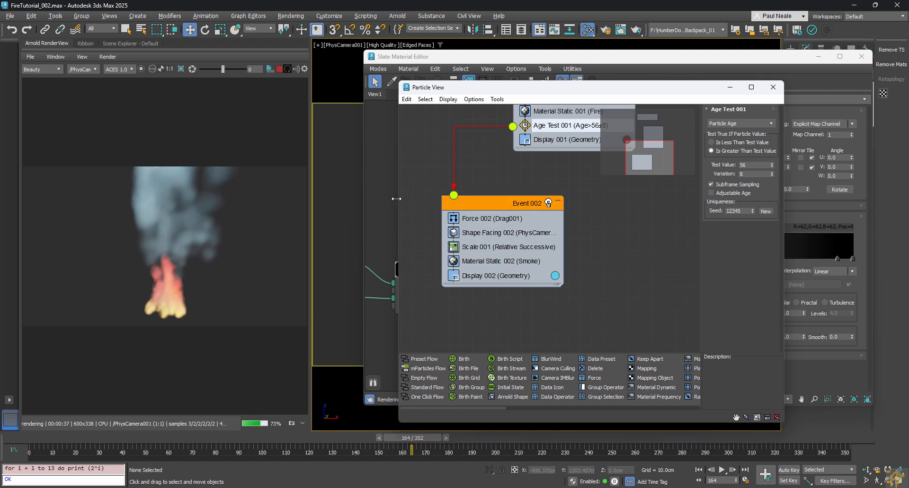
pyautogui.click(412, 57)
pyautogui.scroll(4, 469, 223)
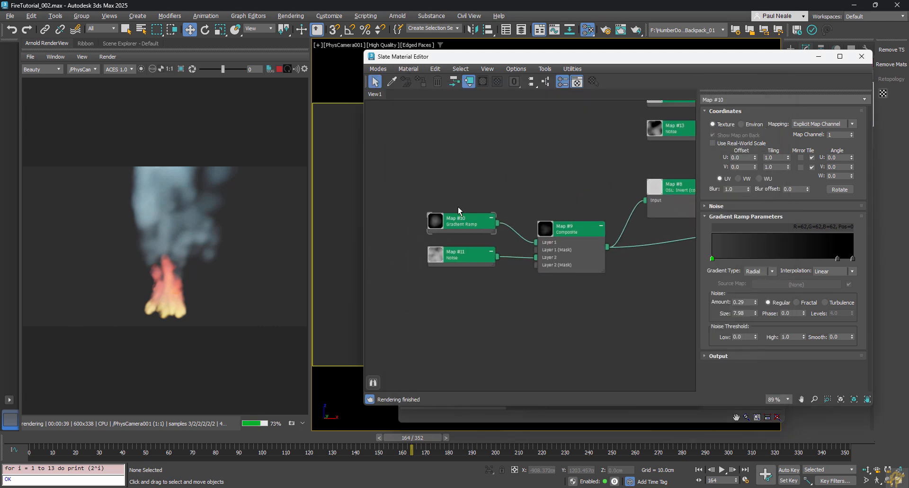
# Step: Darken Map #10's ramp left flag colour to grey 0.048
pyautogui.doubleClick(712, 259)
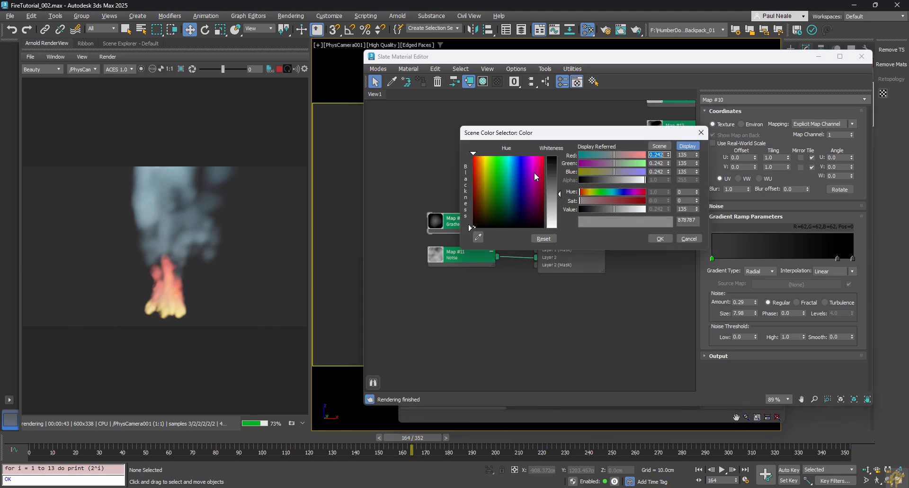
pyautogui.moveTo(555, 181); pyautogui.dragTo(556, 179)
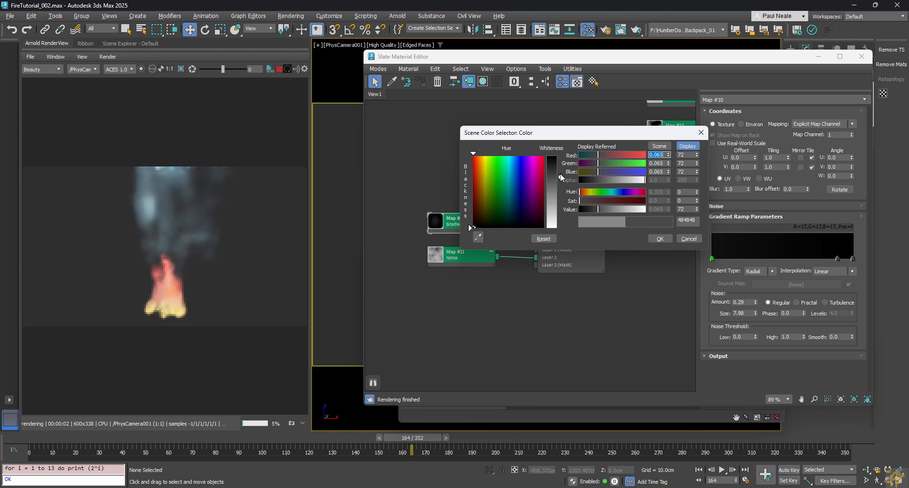
pyautogui.click(559, 173)
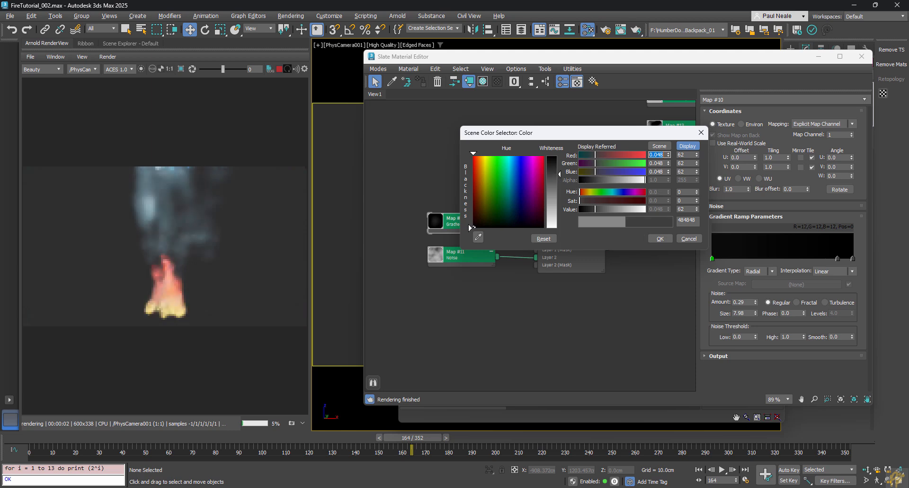
pyautogui.click(660, 240)
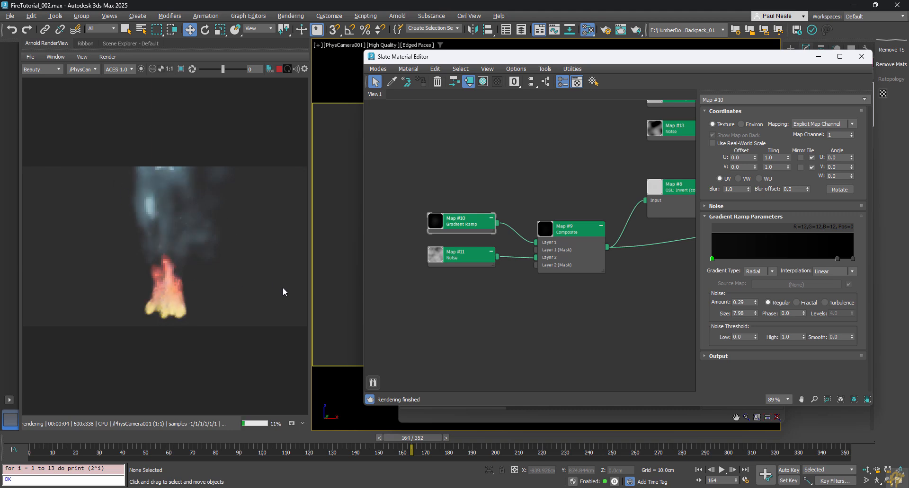
pyautogui.click(490, 285)
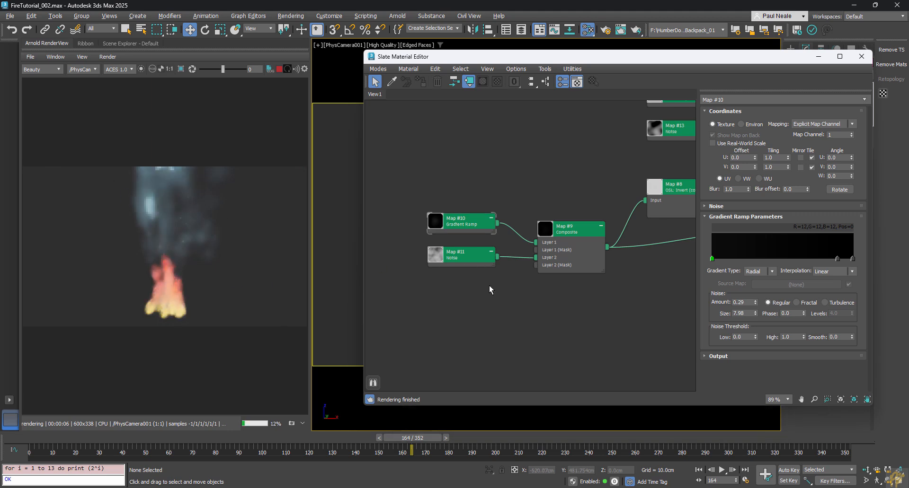
# Step: Add a Spawn operator to the top of Event 002 in Particle View
pyautogui.press('6')
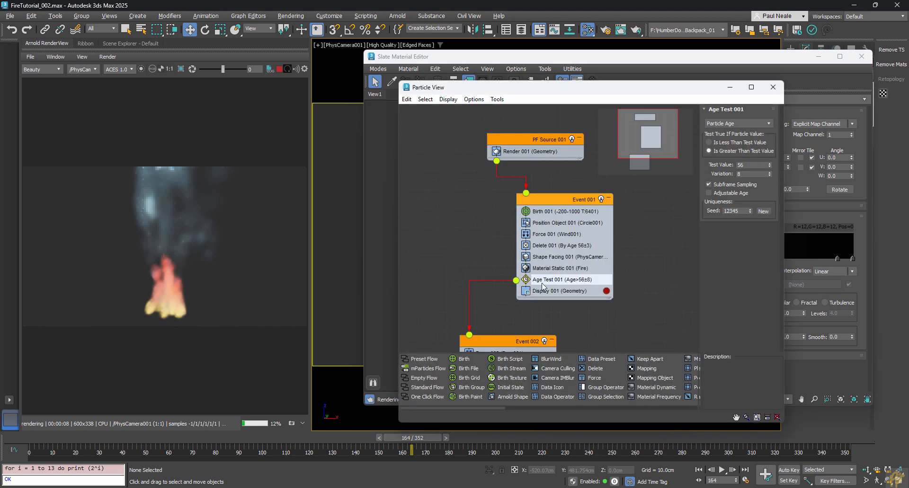
pyautogui.moveTo(492, 345); pyautogui.dragTo(465, 236, button='middle')
pyautogui.click(465, 236)
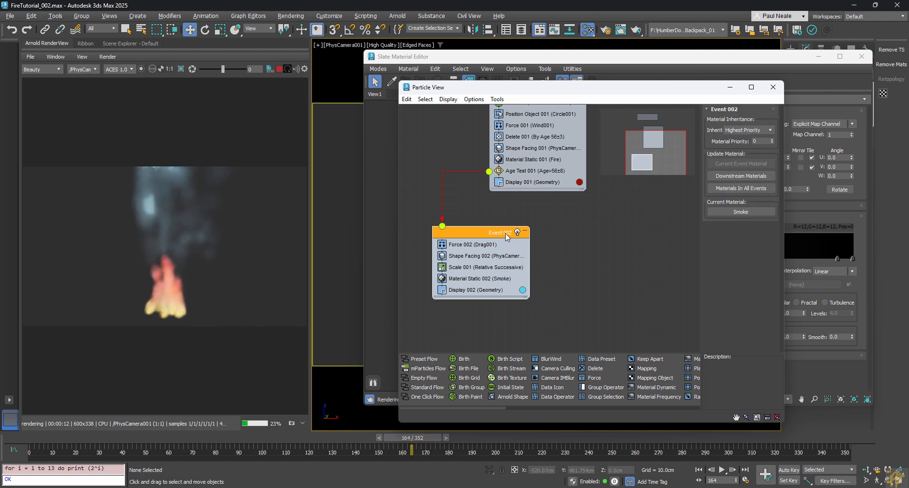
pyautogui.rightClick(505, 237)
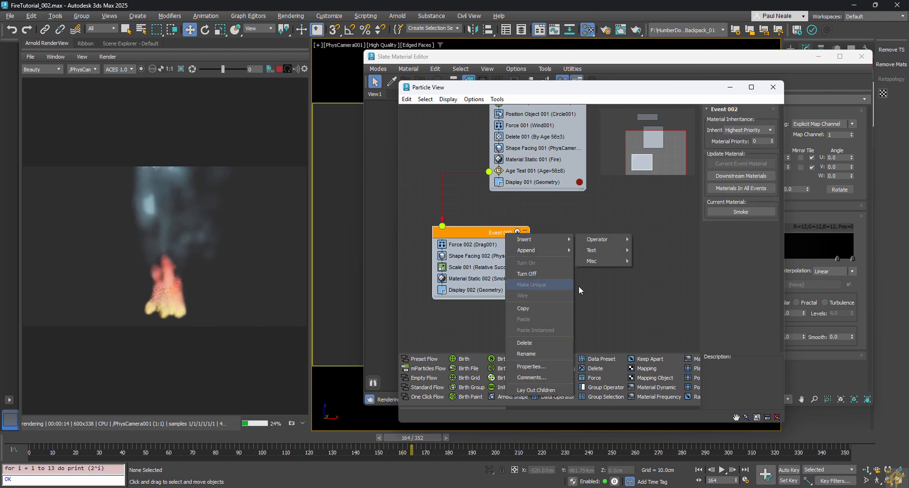
pyautogui.click(607, 308)
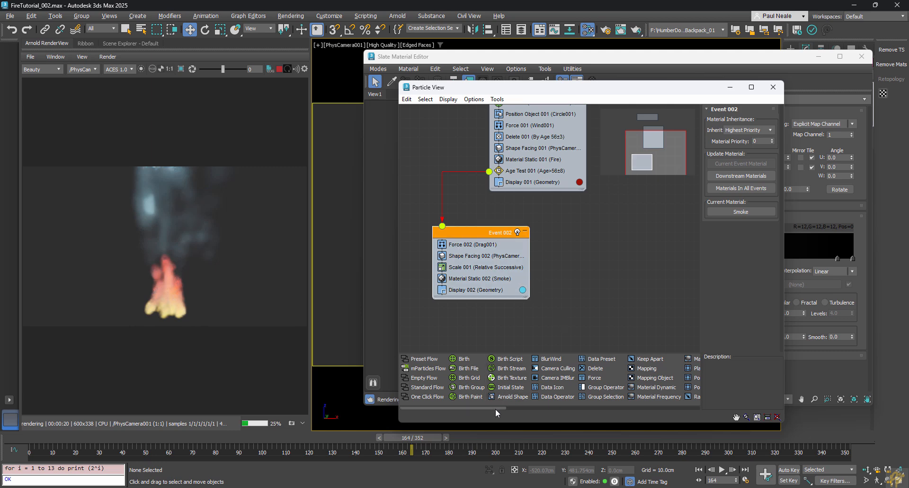
pyautogui.moveTo(496, 407); pyautogui.dragTo(480, 242)
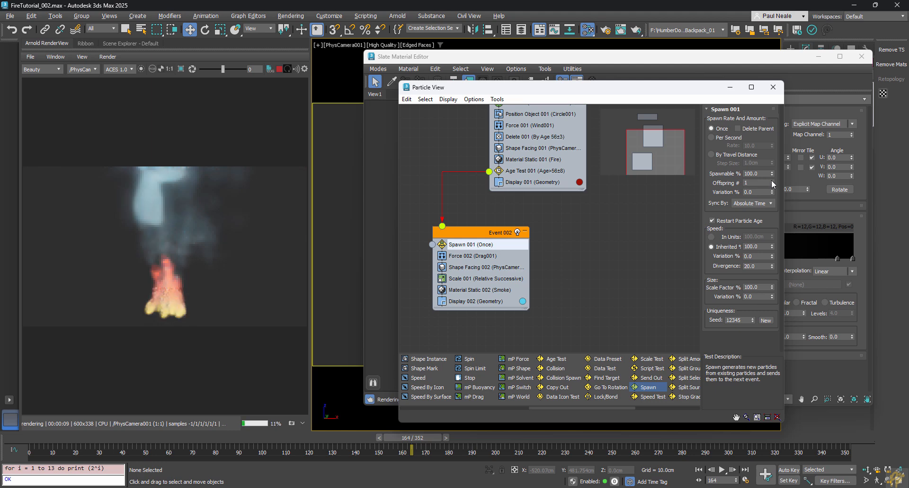
# Step: Set Spawn 001 to 2 offspring, Divergence 5, and lower its inherited speed
pyautogui.click(771, 182)
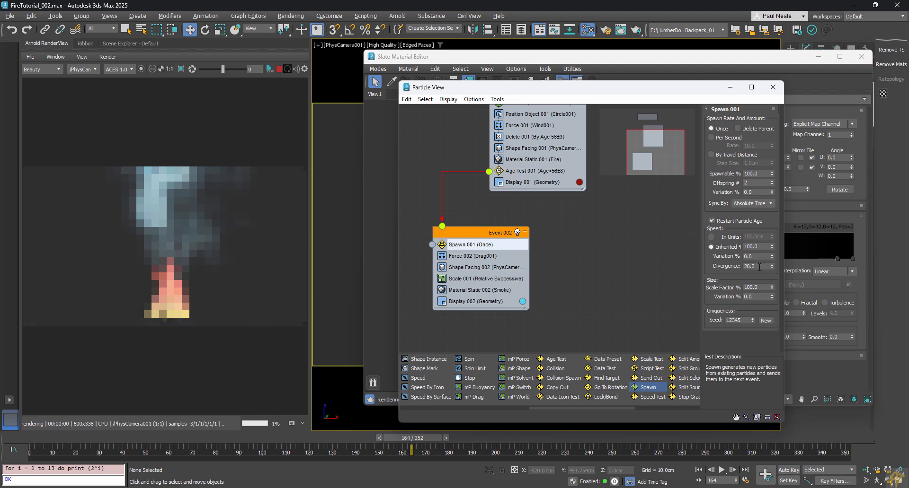
pyautogui.moveTo(757, 266); pyautogui.dragTo(737, 266)
pyautogui.write('5')
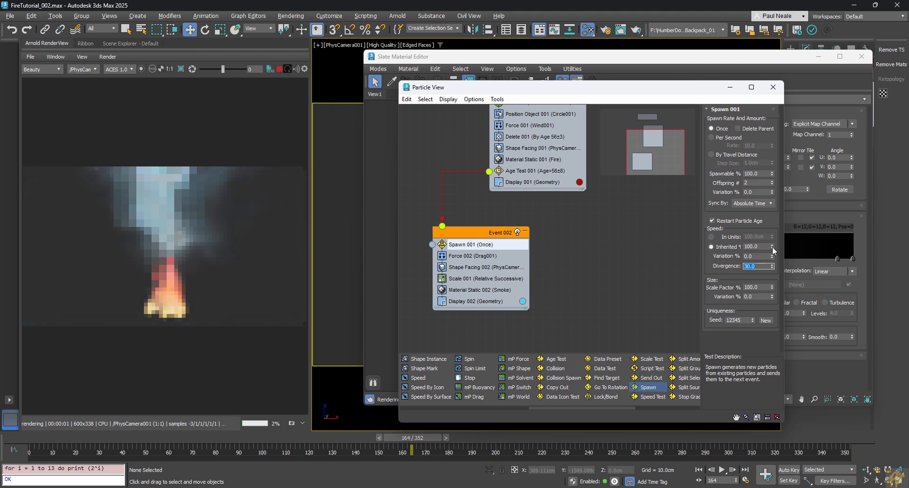
pyautogui.moveTo(771, 246); pyautogui.dragTo(773, 256)
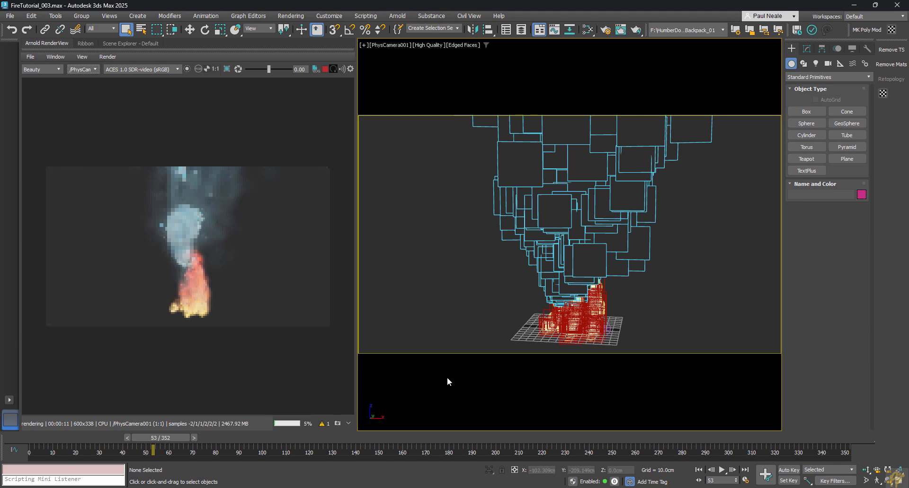
# Step: Stop the render and open the Slate Material Editor, enlarged to show more nodes
pyautogui.click(325, 69)
pyautogui.press('m')
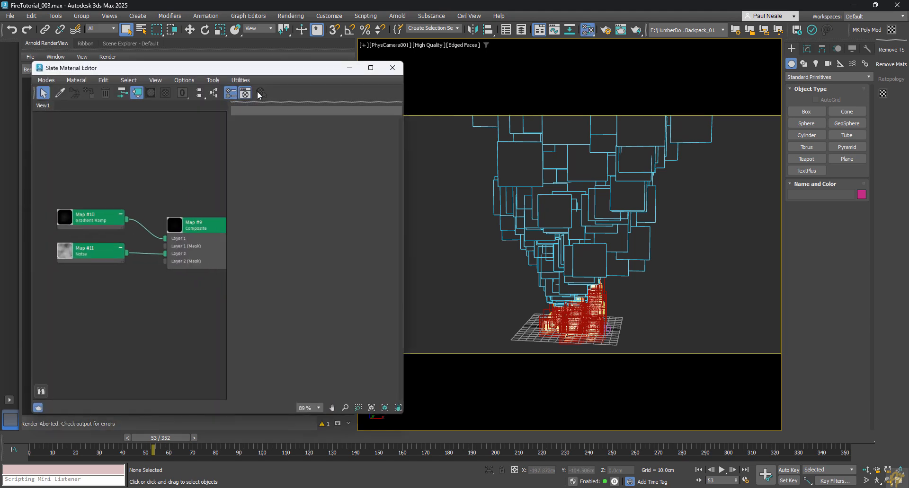
pyautogui.moveTo(277, 67); pyautogui.dragTo(409, 50)
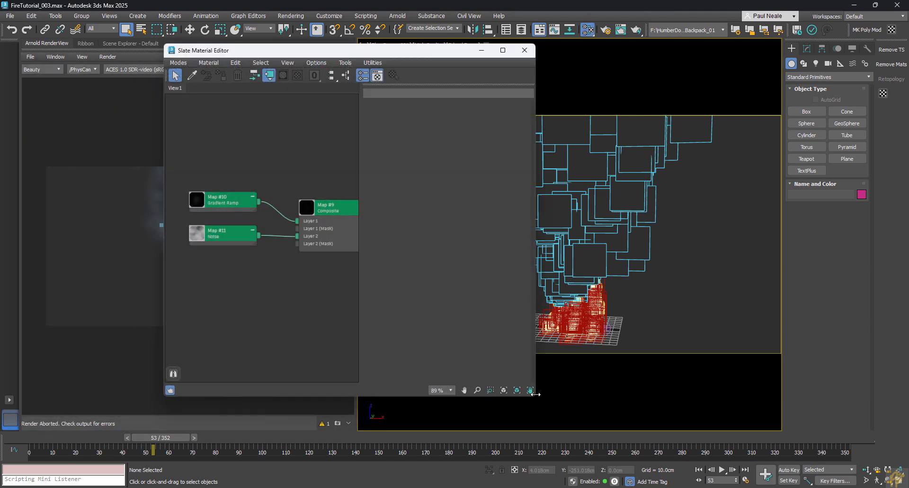
pyautogui.moveTo(534, 395); pyautogui.dragTo(821, 416)
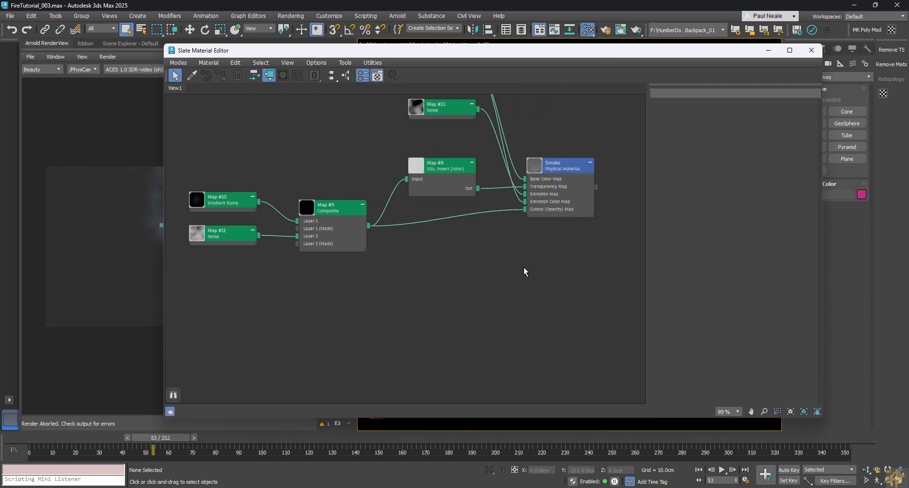
pyautogui.scroll(-3, 535, 303)
pyautogui.scroll(3, 486, 333)
# Step: Change Map #13's Noise Color #2 from white to mid grey
pyautogui.doubleClick(463, 171)
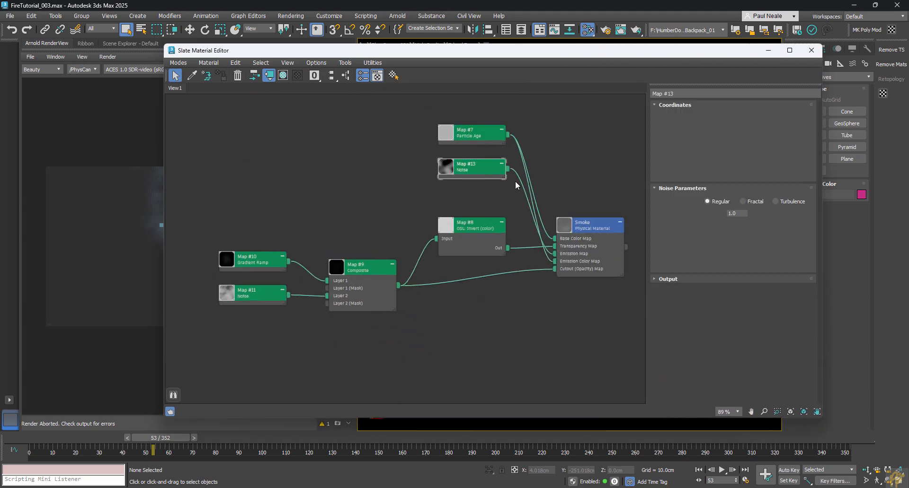
pyautogui.moveTo(480, 174); pyautogui.dragTo(480, 183)
pyautogui.click(714, 262)
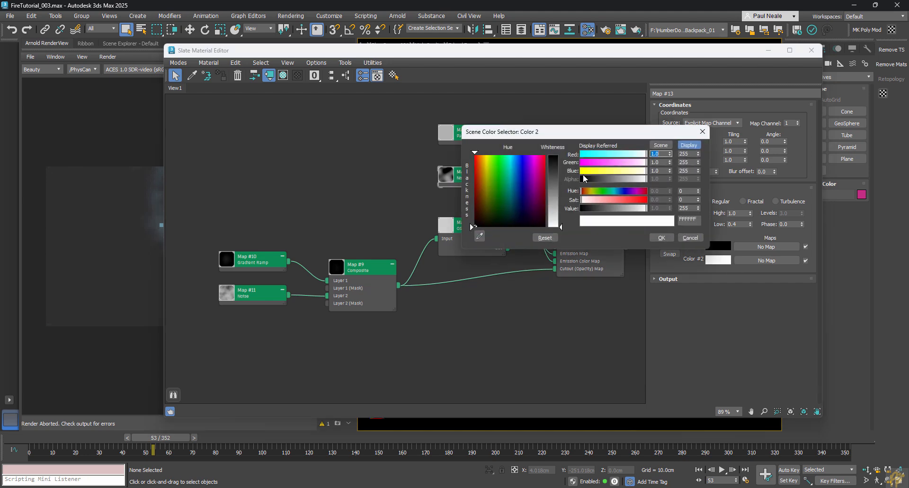
pyautogui.moveTo(561, 211); pyautogui.dragTo(561, 190)
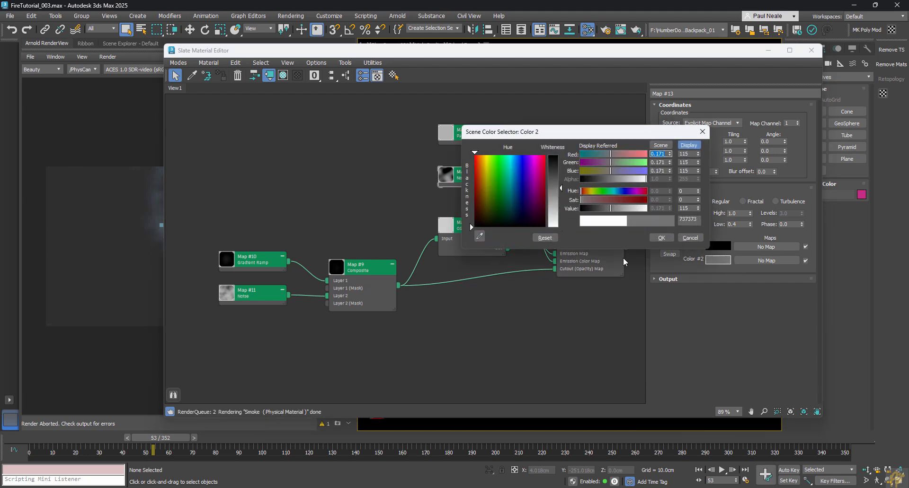
pyautogui.click(659, 238)
pyautogui.moveTo(245, 54); pyautogui.dragTo(323, 57)
pyautogui.click(399, 187)
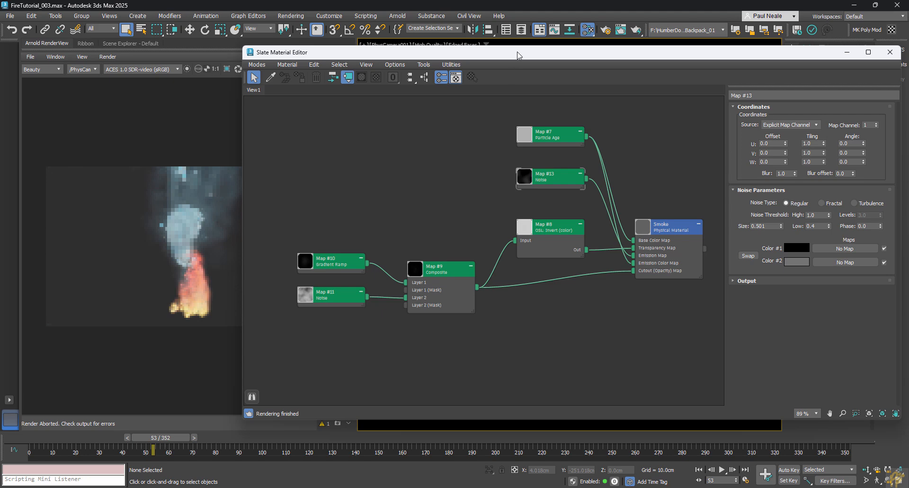
# Step: Close the material editor, restart the Arnold render and scrub to frame 191
pyautogui.moveTo(518, 55); pyautogui.dragTo(494, 74)
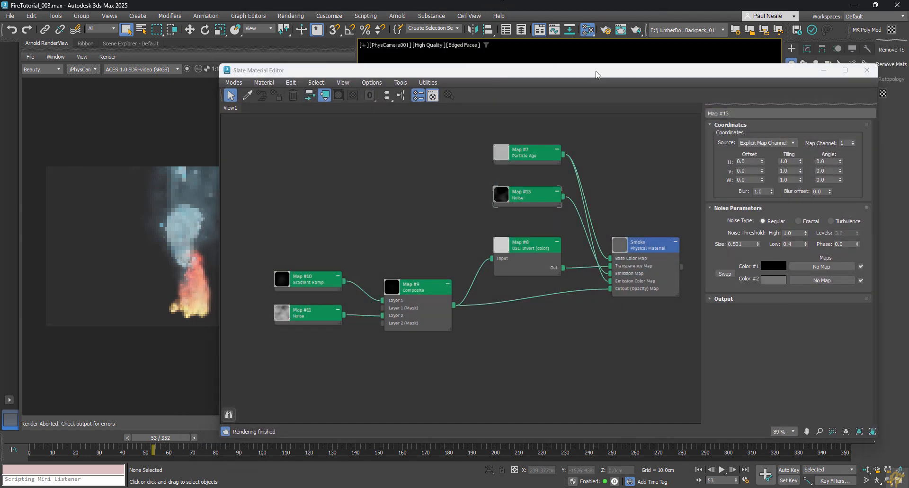
pyautogui.moveTo(594, 76); pyautogui.dragTo(595, 56)
pyautogui.click(587, 29)
pyautogui.click(329, 70)
pyautogui.moveTo(161, 437); pyautogui.dragTo(473, 437)
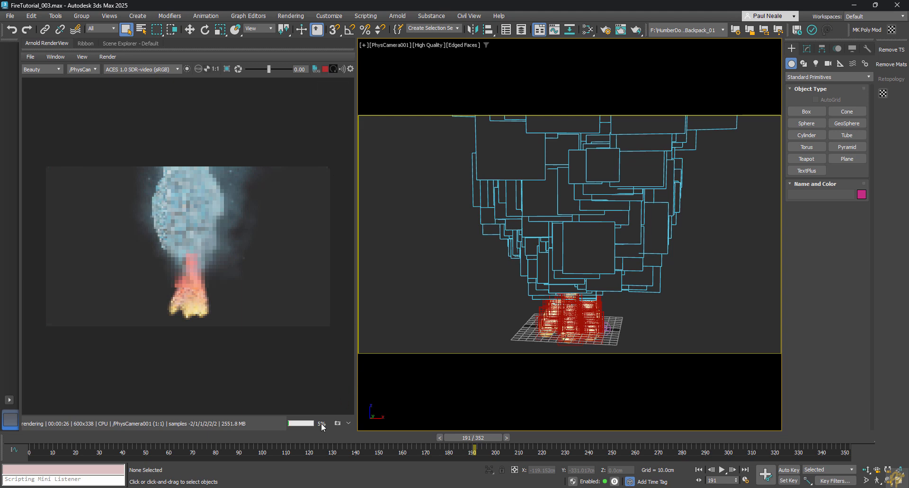
# Step: Stop the render and review Age Test 001 and Spawn 001 in Particle View
pyautogui.click(324, 69)
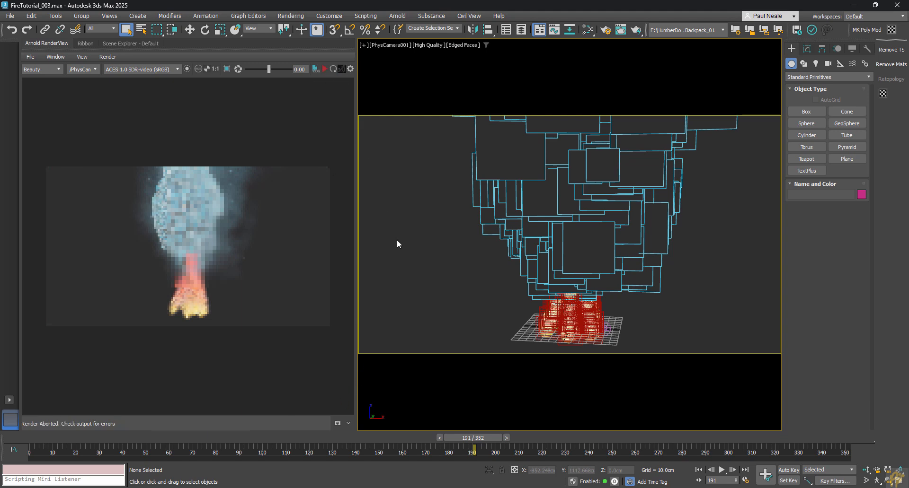
pyautogui.press('m')
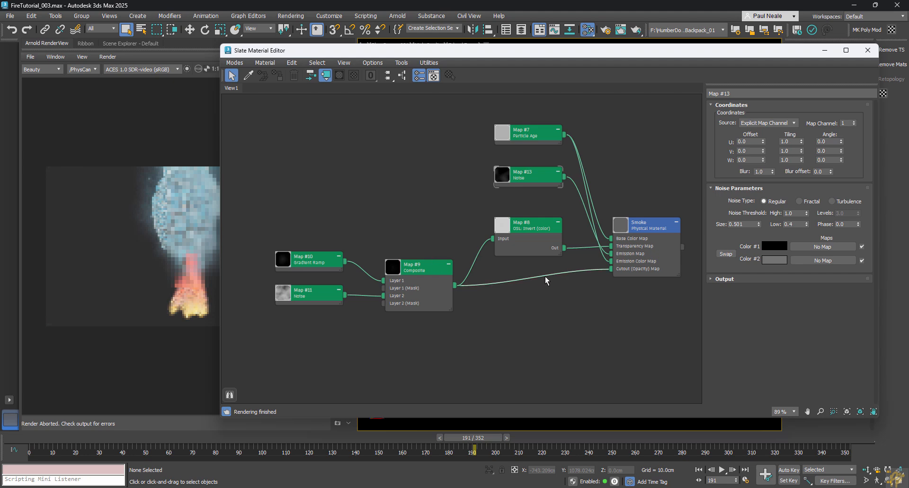
pyautogui.press('m')
pyautogui.press('6')
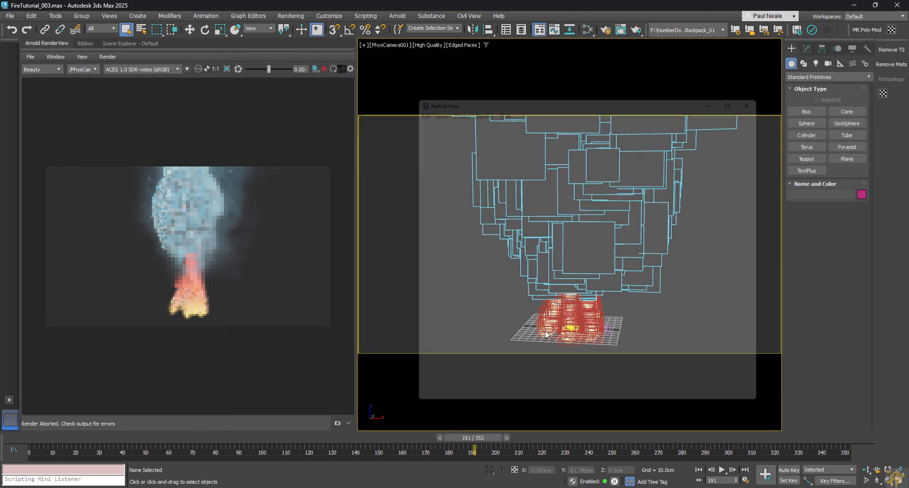
pyautogui.scroll(-3, 532, 217)
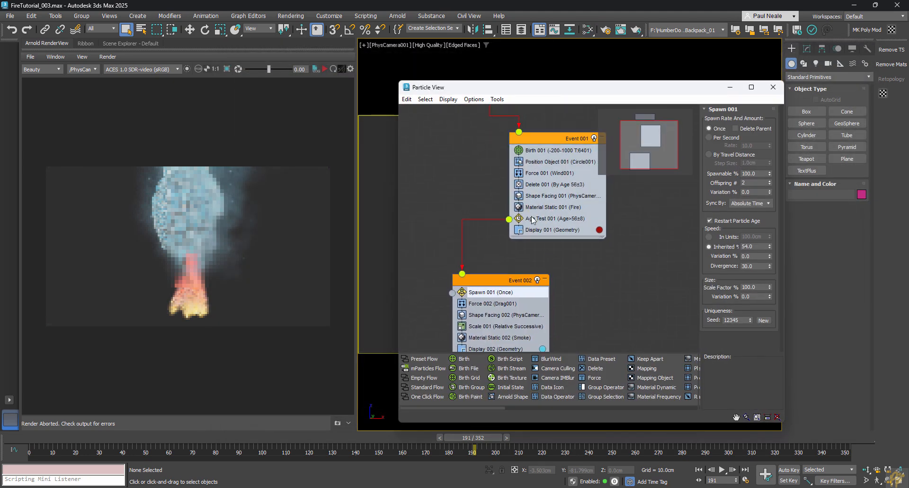
pyautogui.click(532, 218)
pyautogui.click(487, 294)
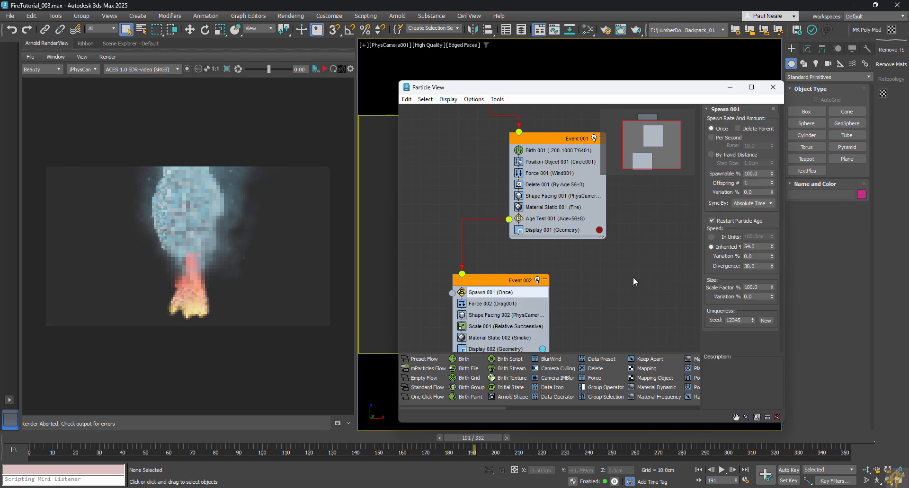
# Step: Re-render, set Shape Facing 002's smoke particle size to 20cm, and inspect Scale 001
pyautogui.click(325, 69)
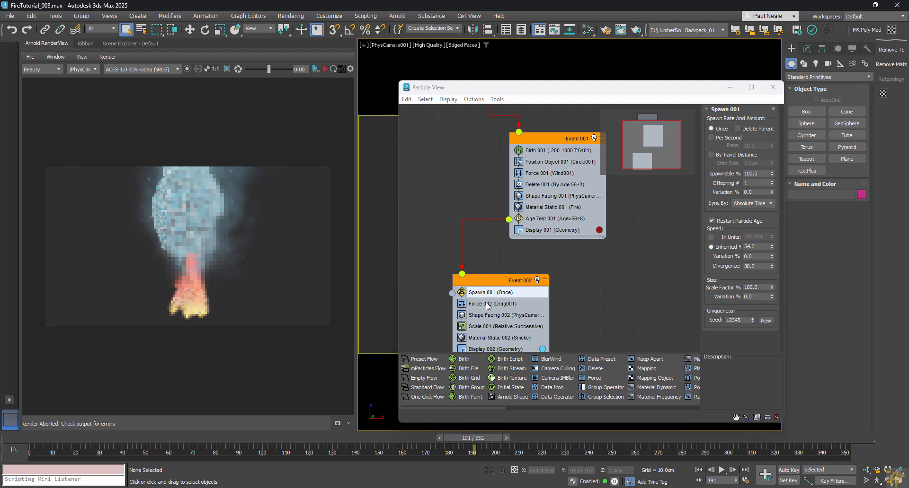
pyautogui.click(492, 328)
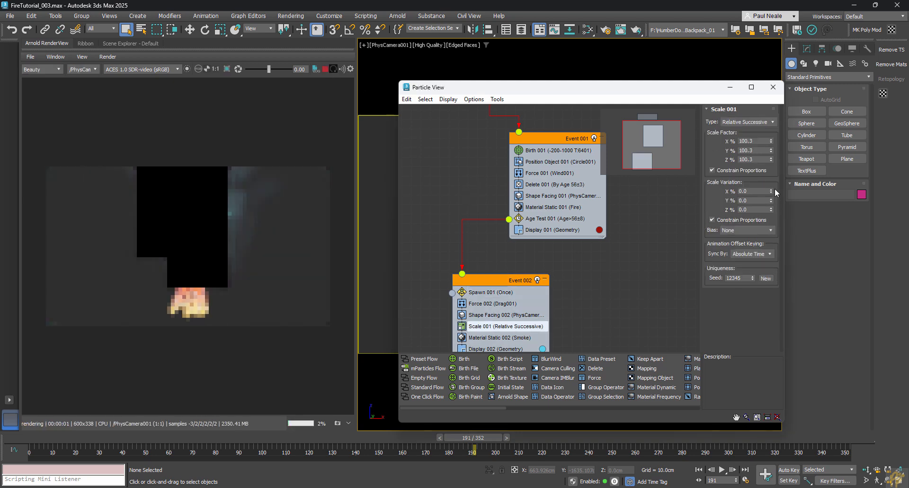
pyautogui.click(481, 316)
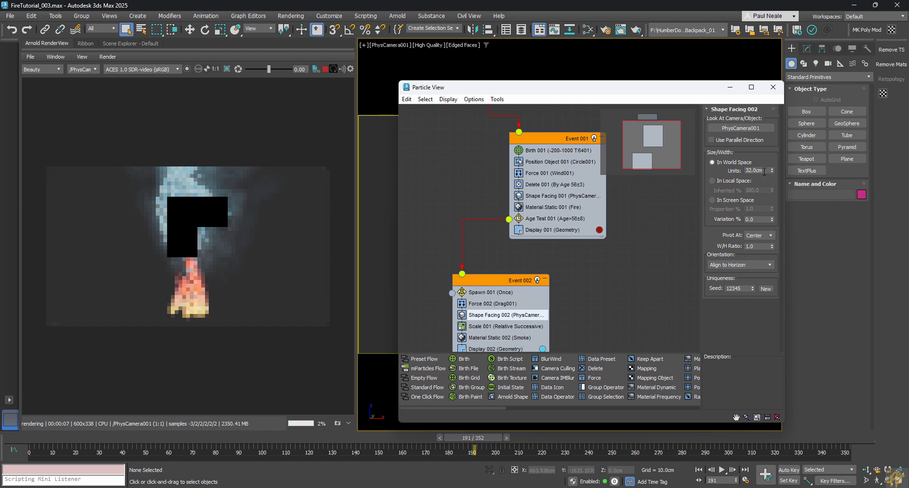
pyautogui.moveTo(764, 171); pyautogui.dragTo(737, 167)
pyautogui.write('20')
pyautogui.press('Return')
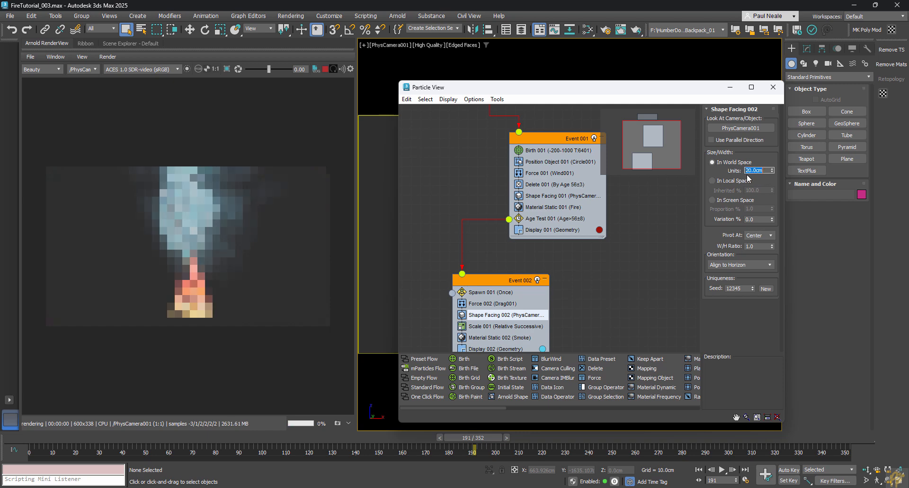
pyautogui.click(483, 327)
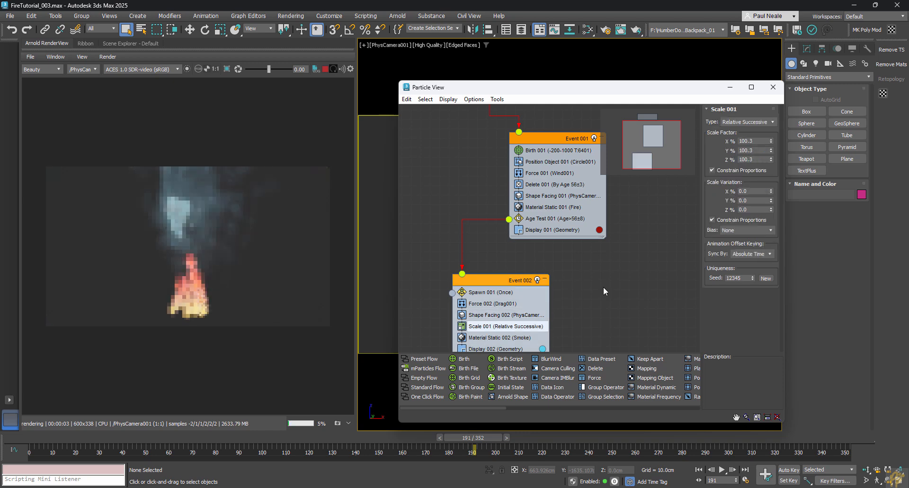
pyautogui.doubleClick(757, 141)
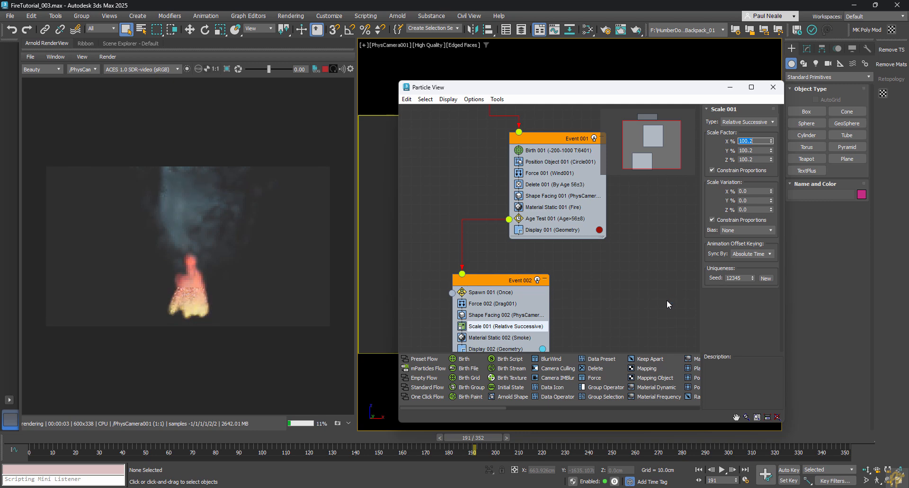
pyautogui.click(669, 299)
# Step: Darken Map #10's first ramp colour to 40, then close the material and particle editors
pyautogui.press('m')
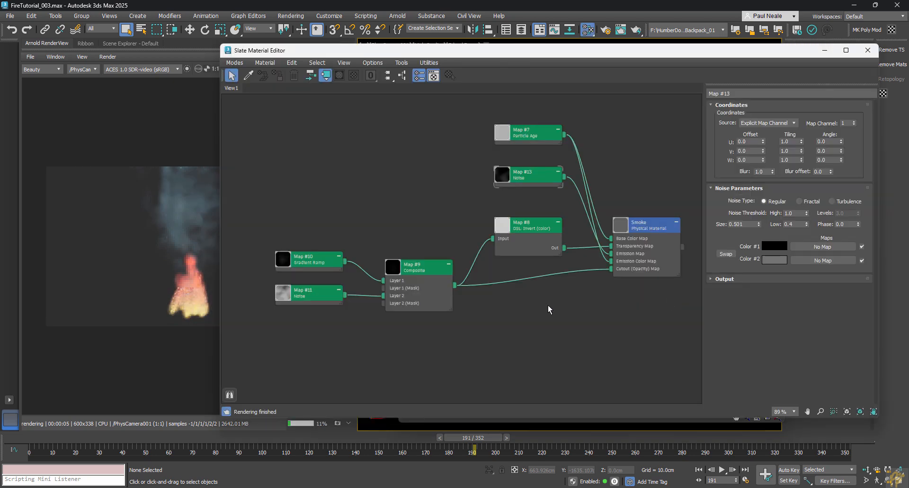
pyautogui.click(315, 264)
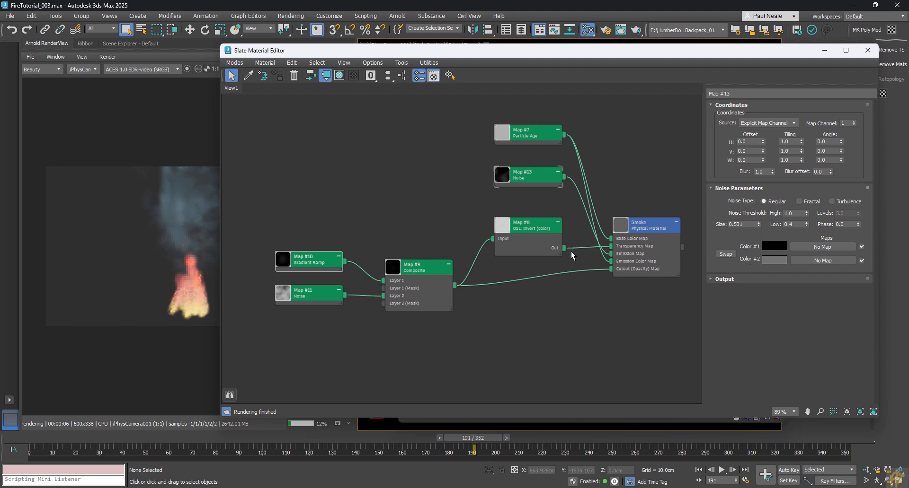
pyautogui.doubleClick(320, 261)
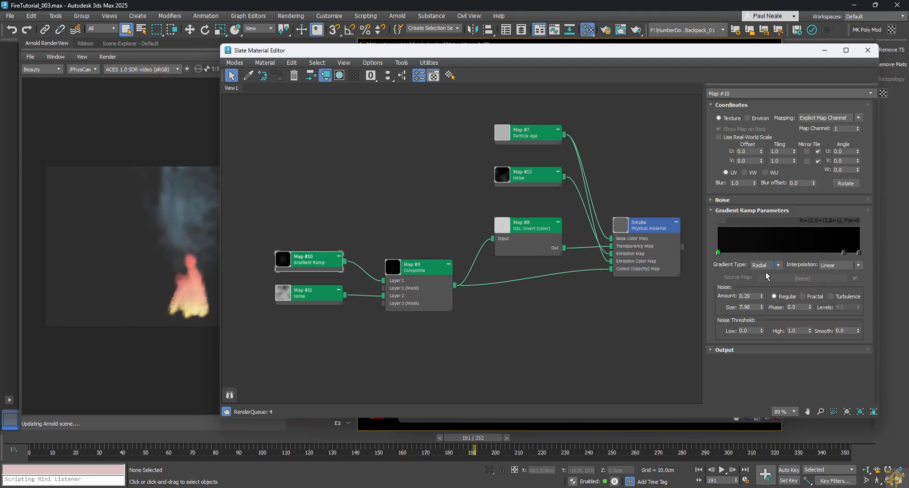
pyautogui.doubleClick(718, 253)
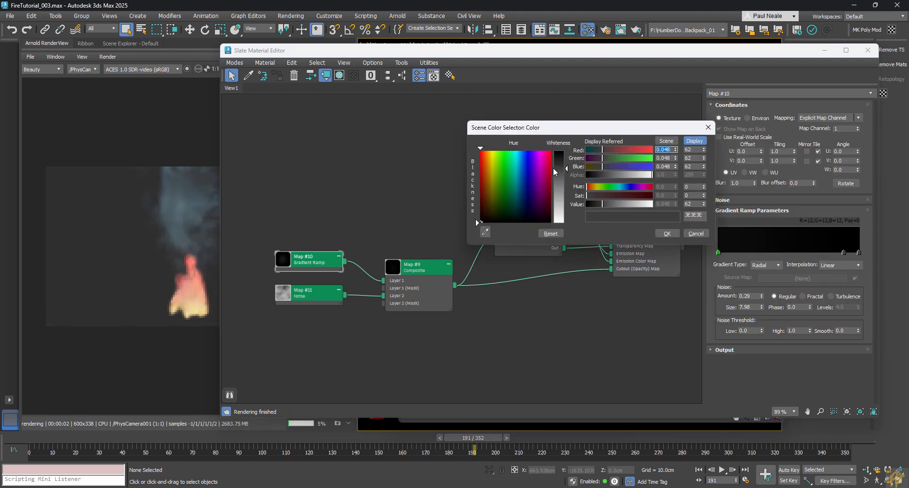
pyautogui.moveTo(563, 168); pyautogui.dragTo(563, 163)
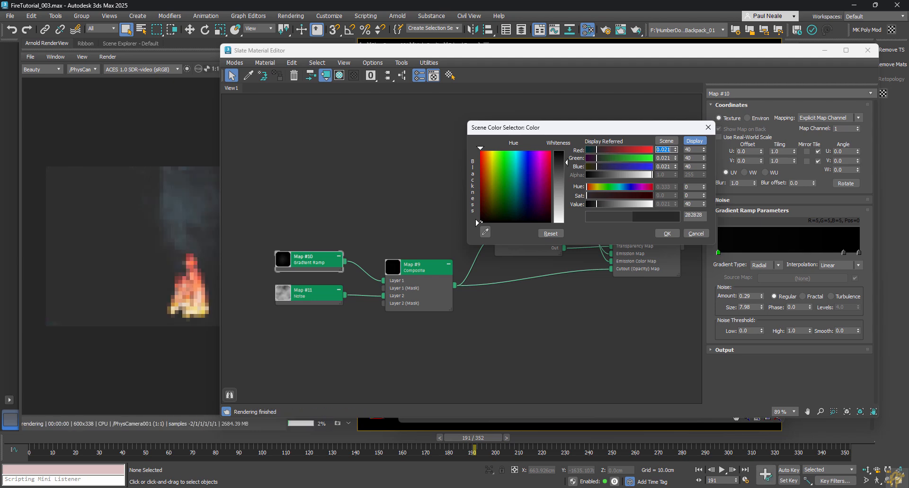
pyautogui.click(665, 234)
pyautogui.click(630, 325)
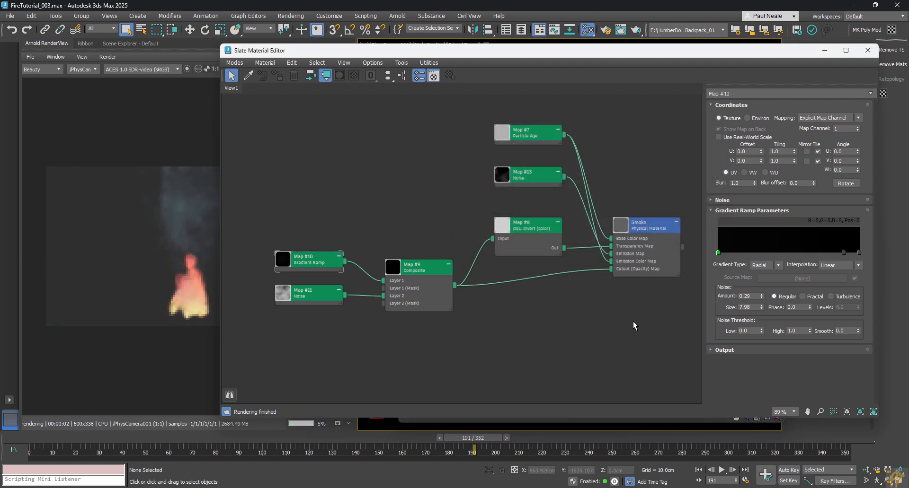
pyautogui.press('m')
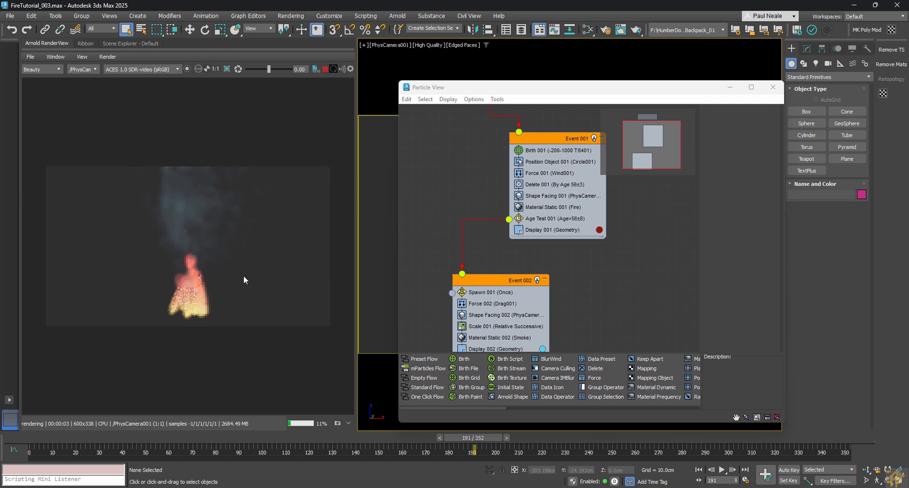
pyautogui.click(773, 86)
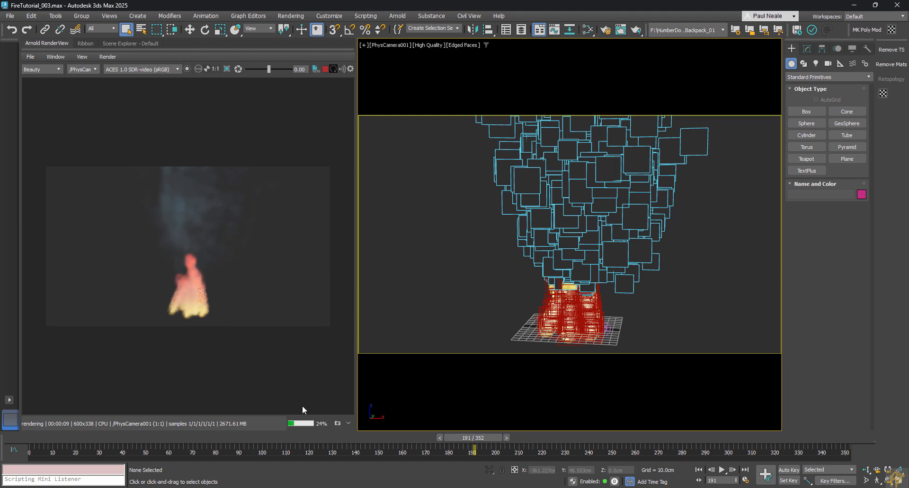
# Step: Stop the Arnold render and begin creating an Arnold Light from Create > Lights
pyautogui.click(325, 69)
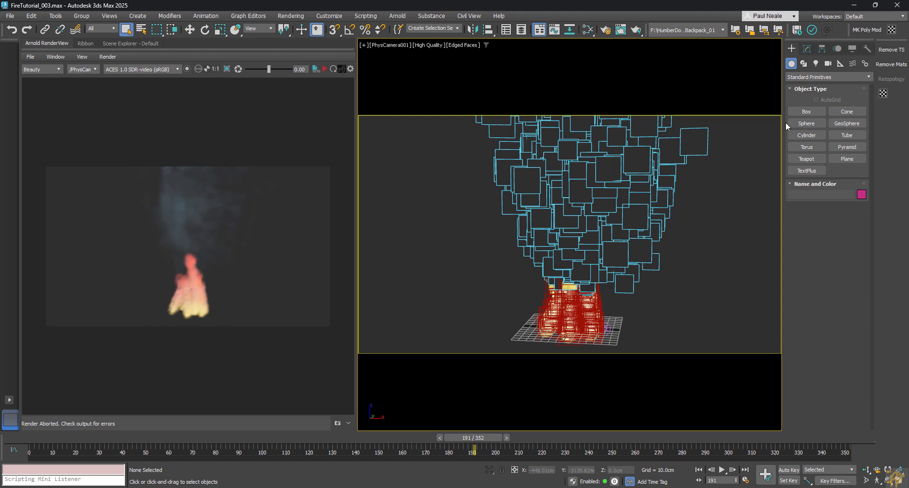
pyautogui.click(815, 64)
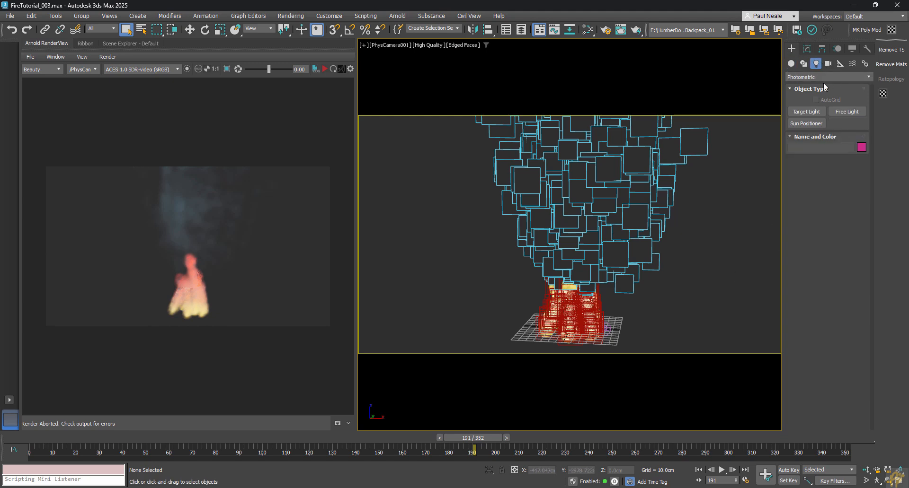
pyautogui.click(824, 77)
pyautogui.click(814, 100)
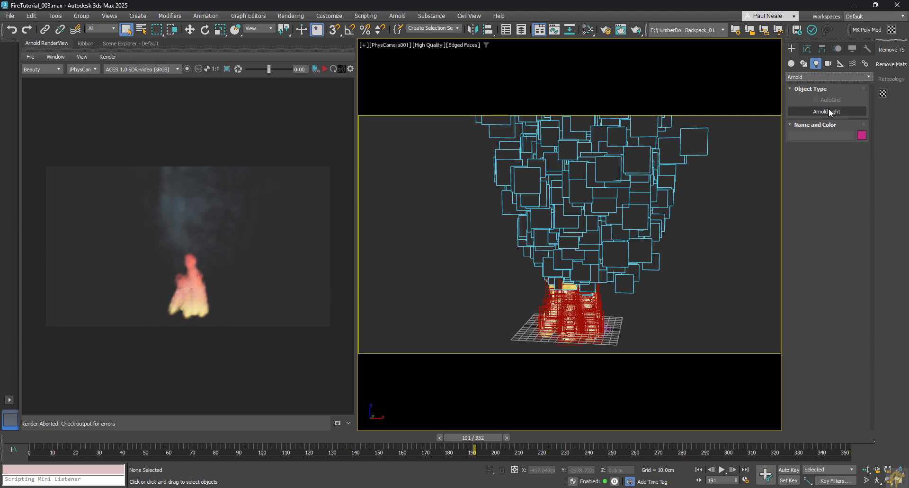
pyautogui.click(828, 111)
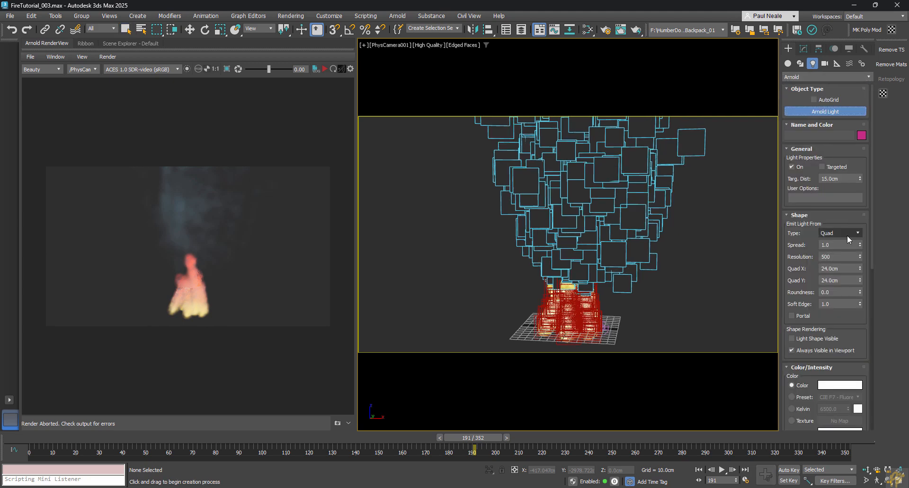
# Step: Create an Arnold point light at the fire's base and raise it into the flames
pyautogui.click(847, 237)
pyautogui.click(834, 241)
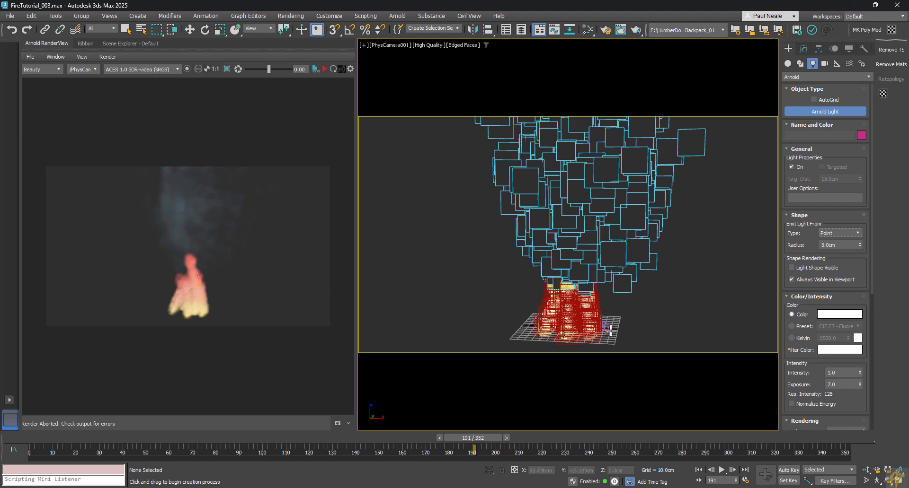
pyautogui.click(569, 327)
pyautogui.rightClick(616, 325)
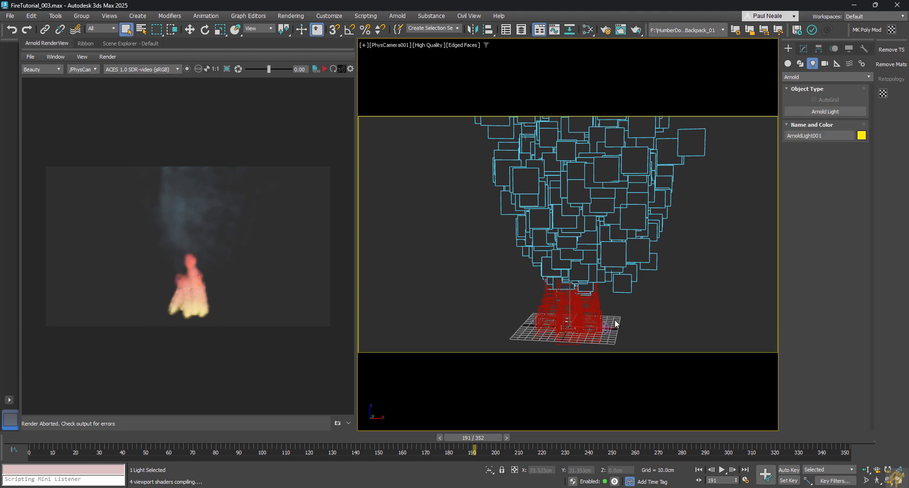
pyautogui.press('w')
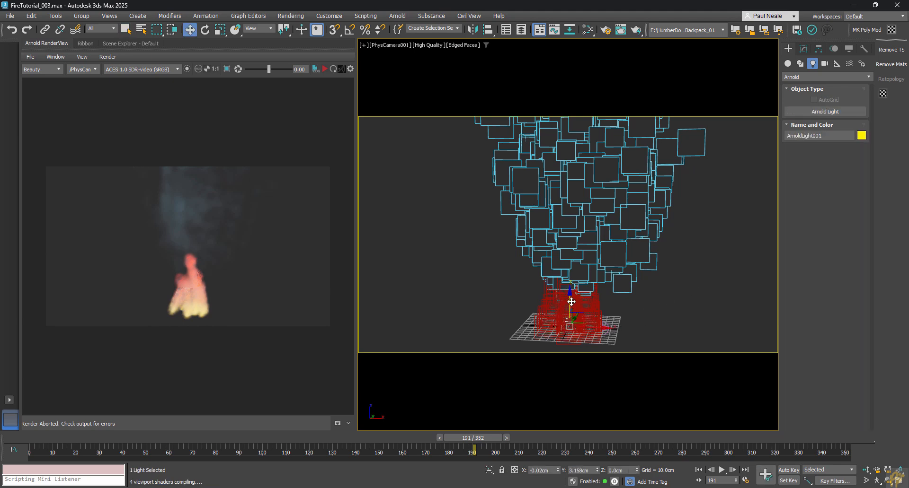
pyautogui.moveTo(572, 305)
pyautogui.mouseDown()
pyautogui.moveTo(574, 274)
pyautogui.moveTo(572, 301)
pyautogui.mouseUp()
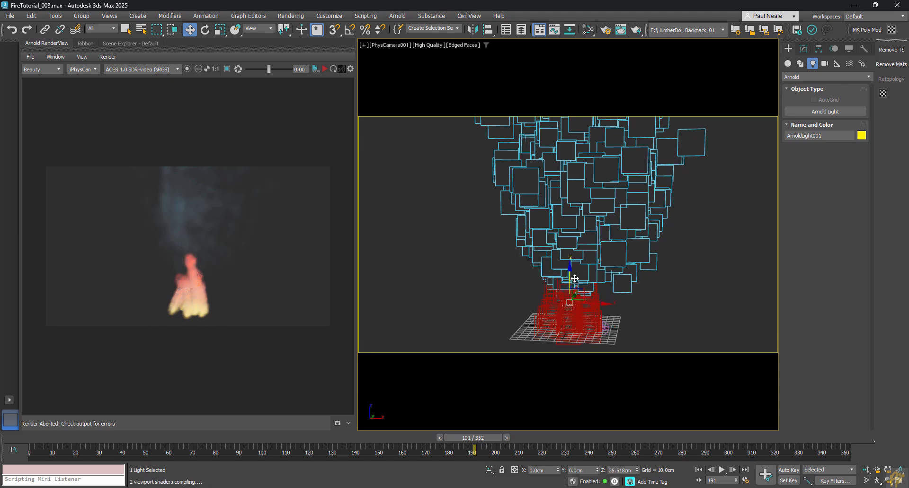
# Step: Give ArnoldLight001 an orange colour and intensity 5.4
pyautogui.click(804, 49)
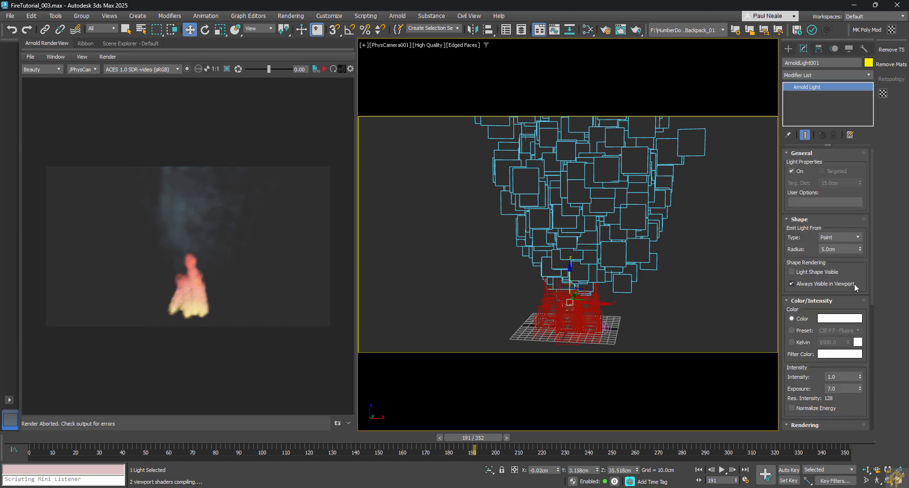
pyautogui.moveTo(863, 270); pyautogui.dragTo(867, 246)
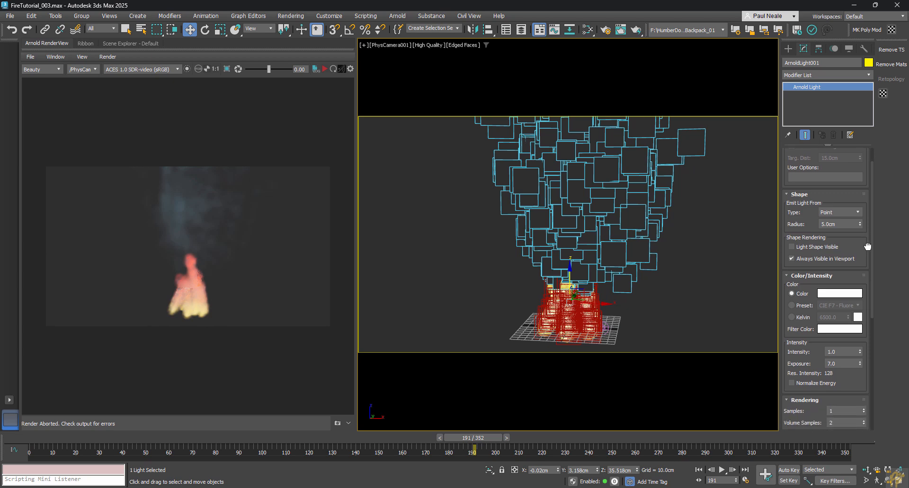
pyautogui.click(829, 294)
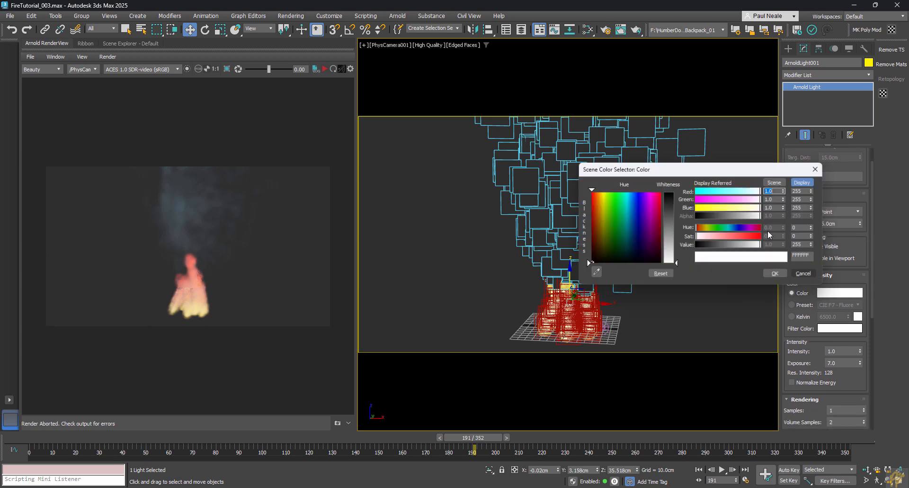
pyautogui.click(671, 221)
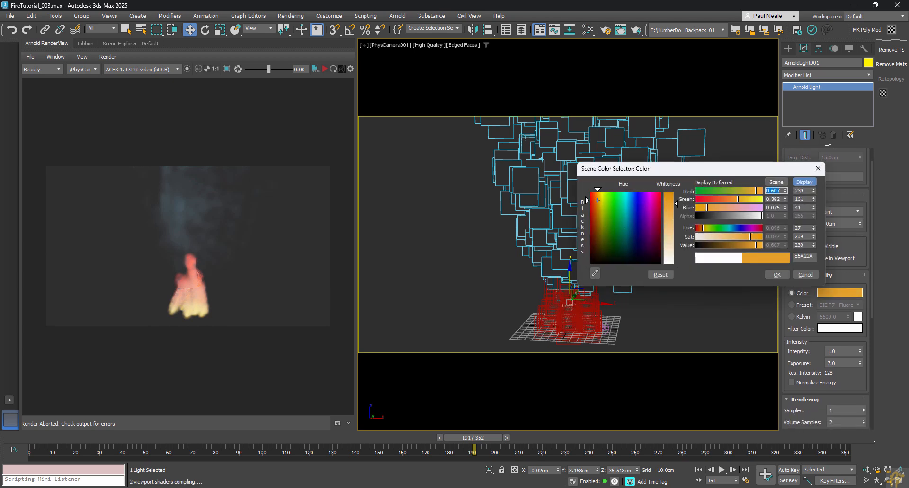
pyautogui.click(778, 275)
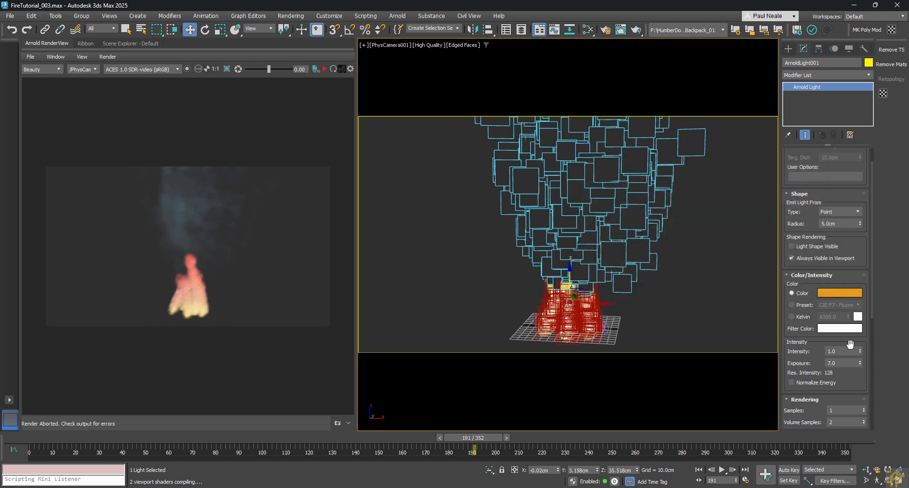
pyautogui.moveTo(860, 351); pyautogui.dragTo(858, 330)
pyautogui.click(692, 283)
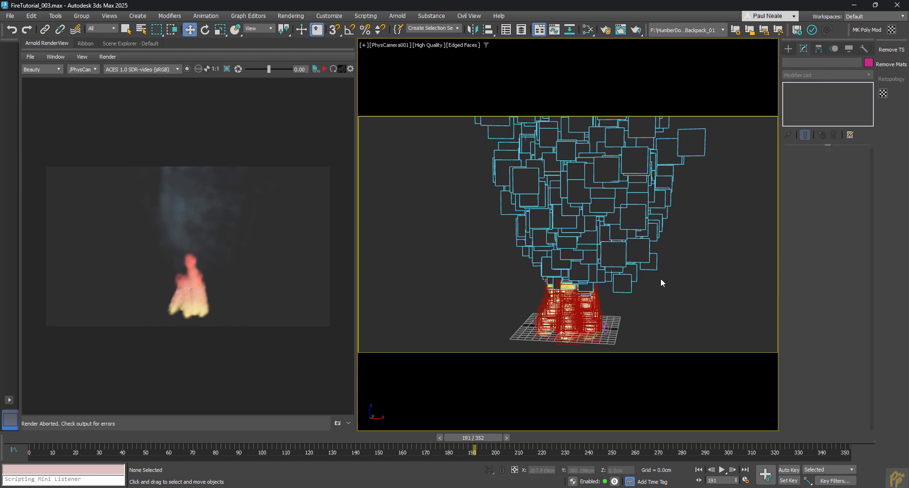
# Step: In the top view, draw a plane around the fire with 66 length segments
pyautogui.press('t')
pyautogui.scroll(-10, 677, 277)
pyautogui.moveTo(629, 298); pyautogui.dragTo(592, 285, button='middle')
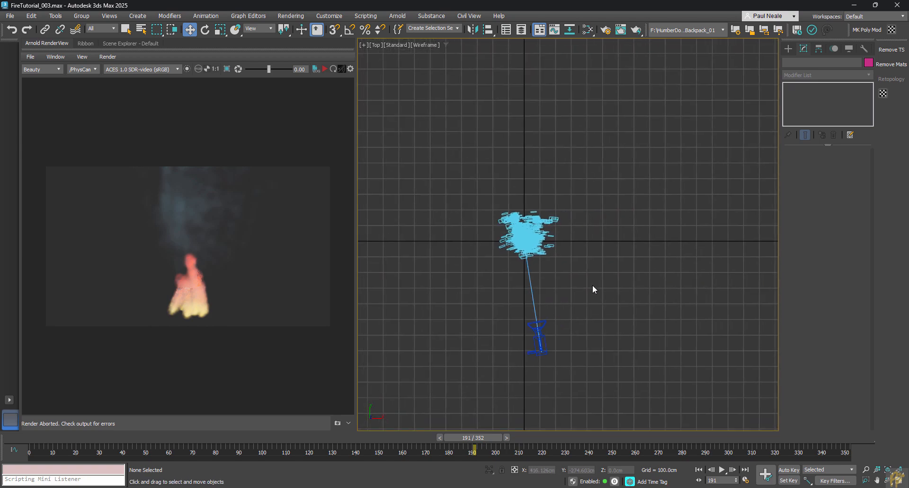
pyautogui.rightClick(592, 285)
pyautogui.click(611, 256)
pyautogui.scroll(-2, 608, 255)
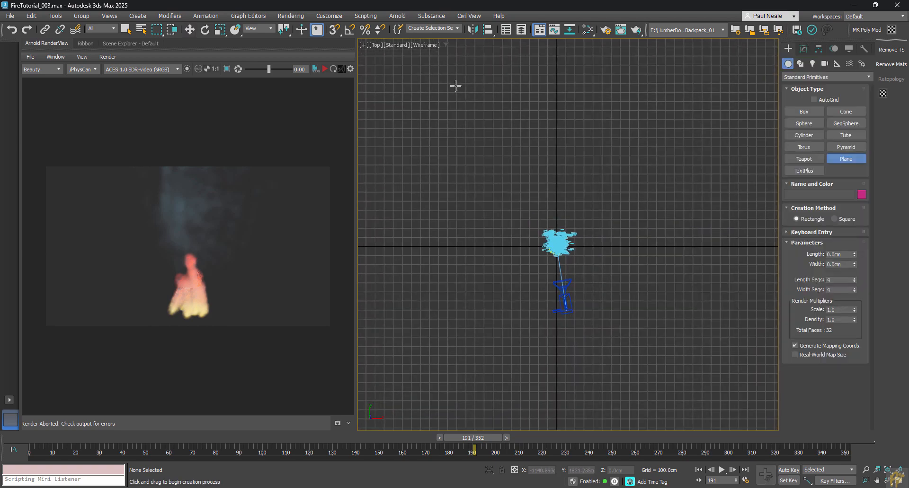
pyautogui.moveTo(420, 68); pyautogui.dragTo(422, 73)
pyautogui.moveTo(460, 98); pyautogui.dragTo(699, 336)
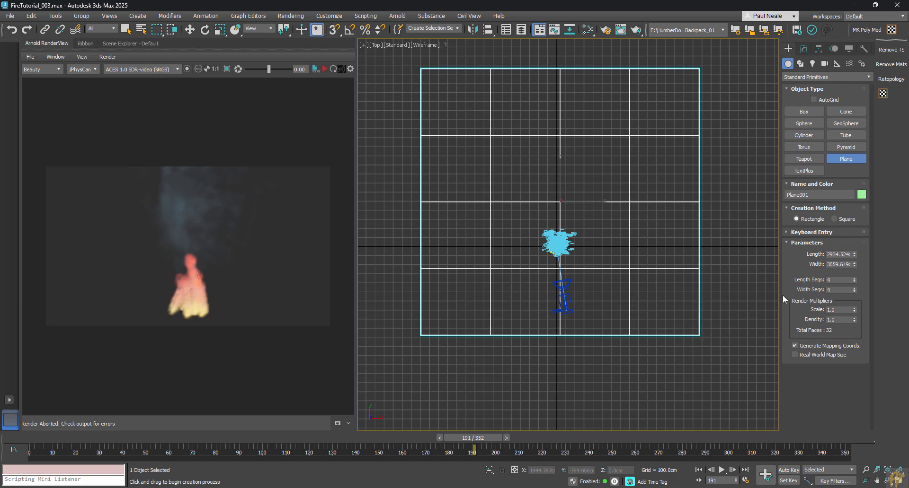
pyautogui.moveTo(854, 282); pyautogui.dragTo(855, 246)
pyautogui.keyDown('alt'); pyautogui.moveTo(615, 199); pyautogui.dragTo(684, 189, button='middle'); pyautogui.keyUp('alt')
pyautogui.moveTo(649, 219); pyautogui.dragTo(642, 281, button='middle')
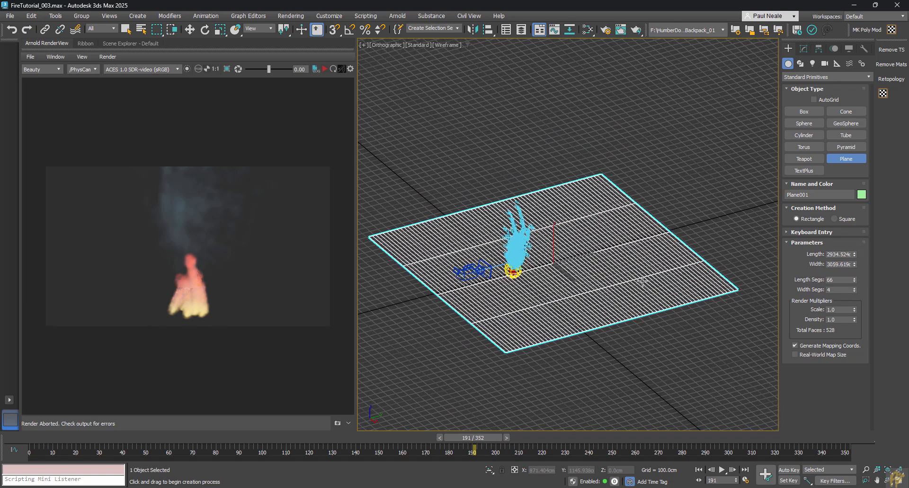
# Step: Add a Bend modifier to the plane with angle 90°, Y axis and direction 90°
pyautogui.write('xbend')
pyautogui.press('Return')
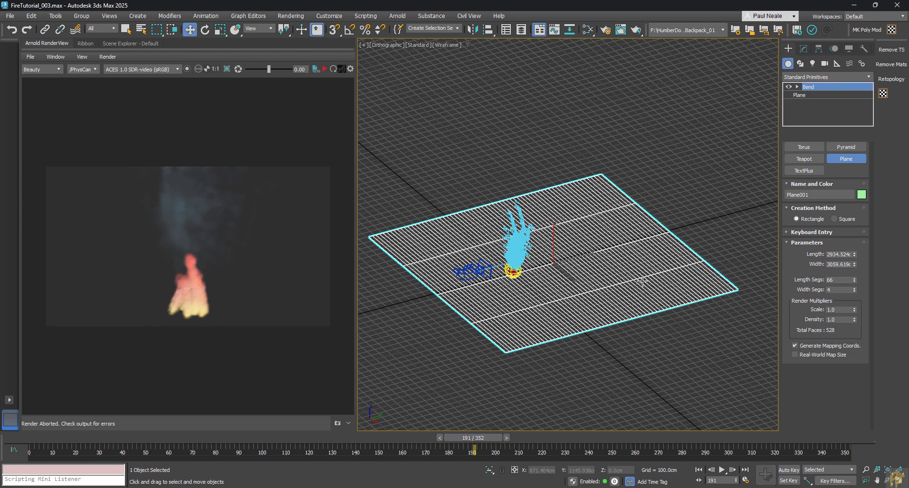
pyautogui.moveTo(850, 171); pyautogui.dragTo(850, 137)
pyautogui.doubleClick(833, 170)
pyautogui.write('90')
pyautogui.press('Return')
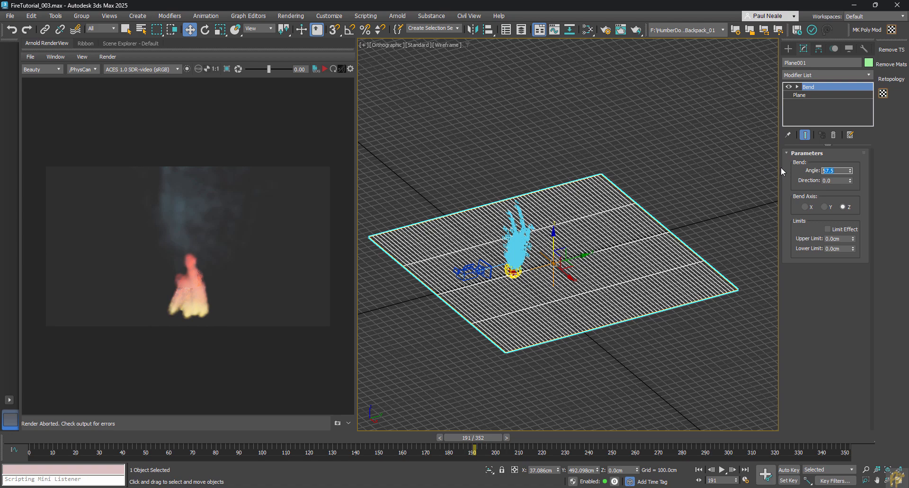
pyautogui.click(805, 207)
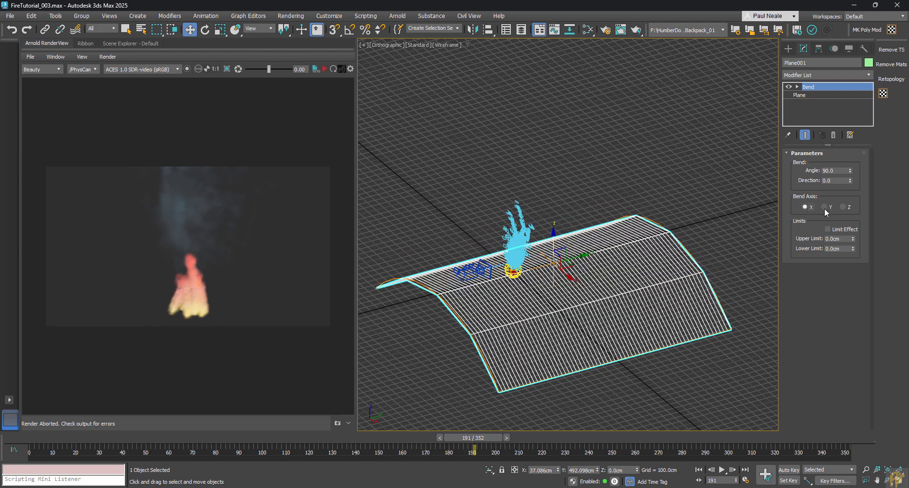
pyautogui.click(825, 207)
pyautogui.doubleClick(832, 181)
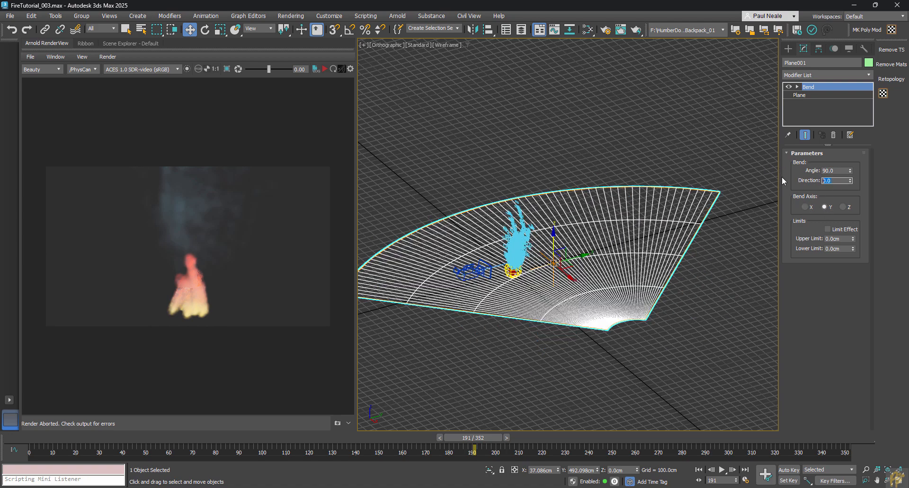
pyautogui.write('90')
pyautogui.press('Return')
# Step: Enable Limit Effect, raise the upper limit into a rounded curve, and move the plane behind the fire
pyautogui.click(827, 229)
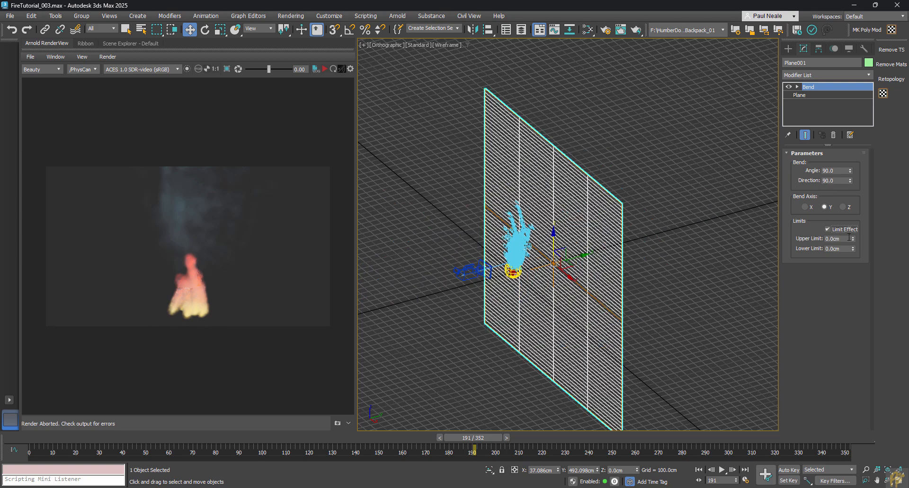
pyautogui.moveTo(852, 238); pyautogui.dragTo(905, 305)
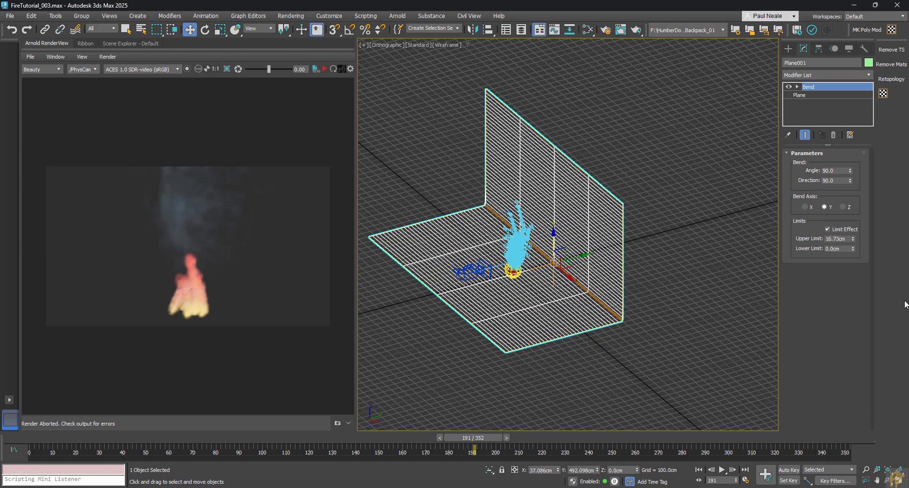
pyautogui.moveTo(853, 240); pyautogui.dragTo(846, 127)
pyautogui.moveTo(573, 257); pyautogui.dragTo(587, 253)
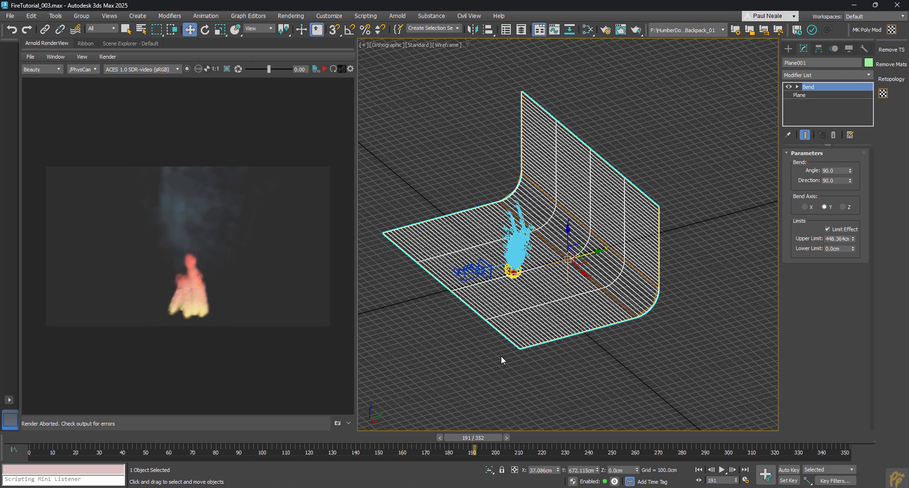
pyautogui.press('c')
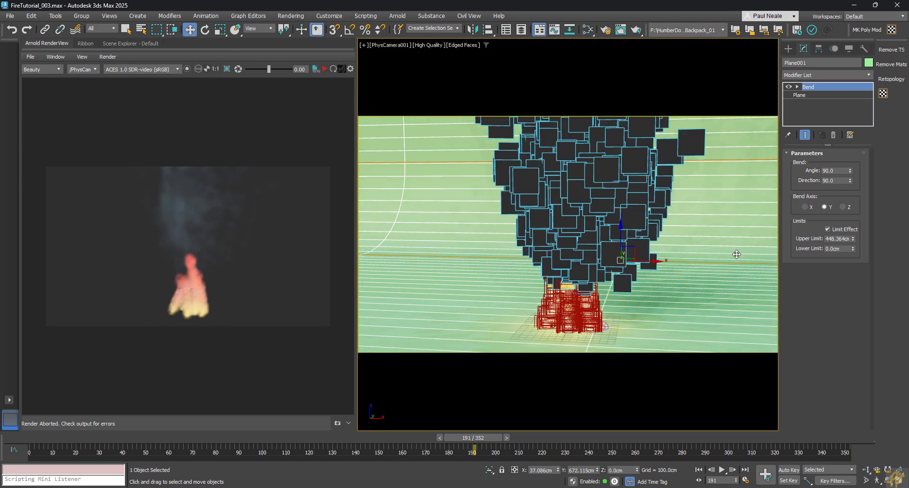
# Step: Add a new Physical Material node in the Slate Material Editor
pyautogui.press('m')
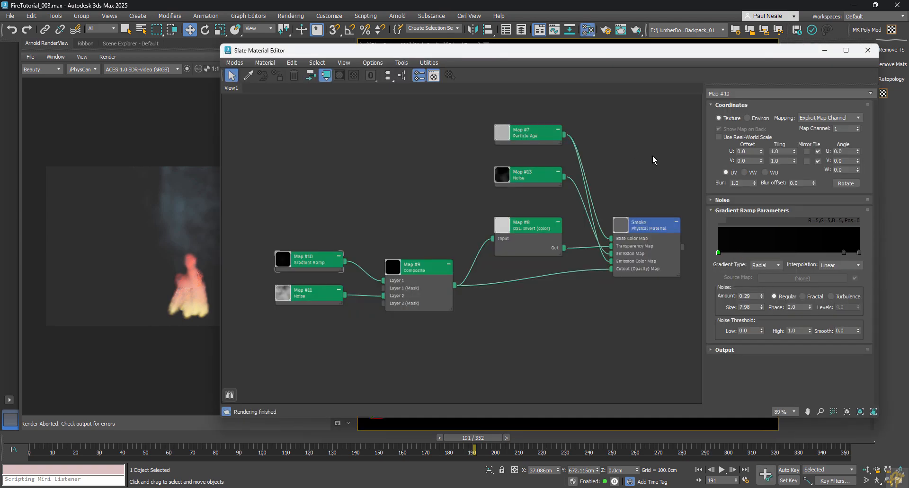
pyautogui.moveTo(653, 158); pyautogui.dragTo(642, 106, button='middle')
pyautogui.rightClick(552, 327)
pyautogui.moveTo(612, 332)
pyautogui.moveTo(664, 333)
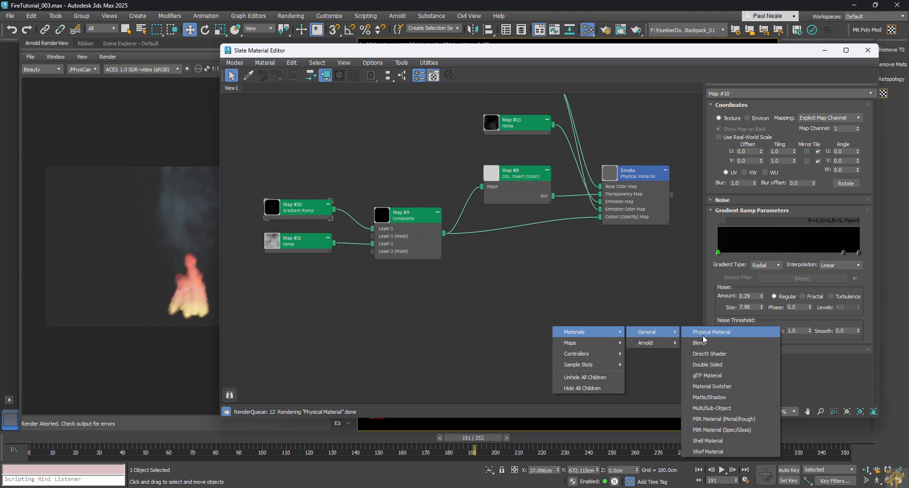
pyautogui.click(700, 332)
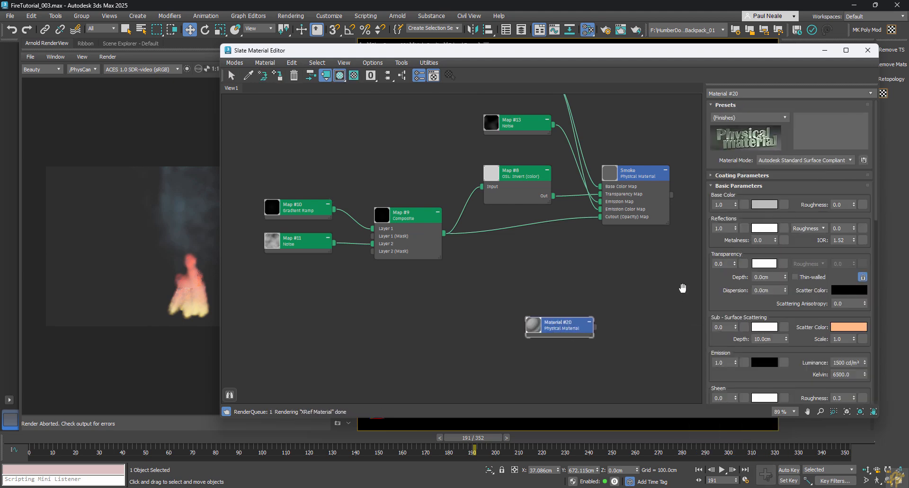
pyautogui.moveTo(569, 325); pyautogui.dragTo(586, 316)
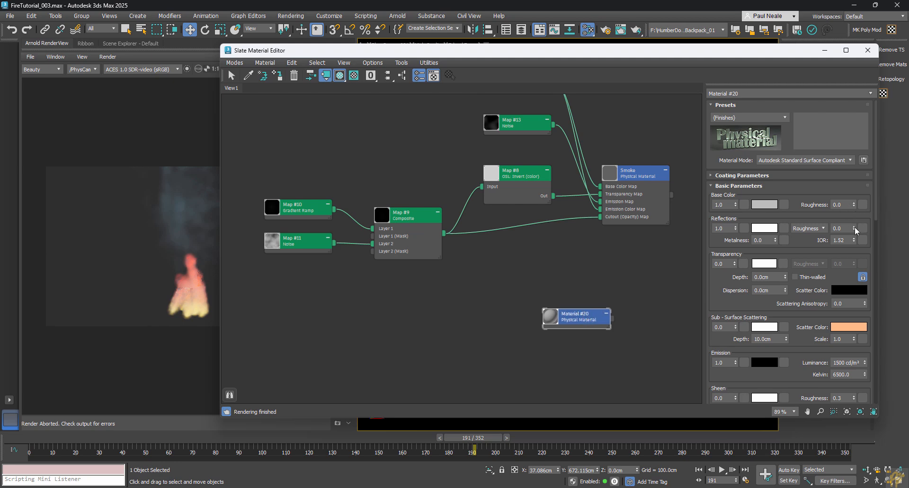
# Step: Set its reflection roughness to 1.0 and base colour to dark grey 2E2E2E
pyautogui.moveTo(853, 229); pyautogui.dragTo(853, 223)
pyautogui.click(760, 206)
pyautogui.moveTo(605, 142); pyautogui.dragTo(605, 115)
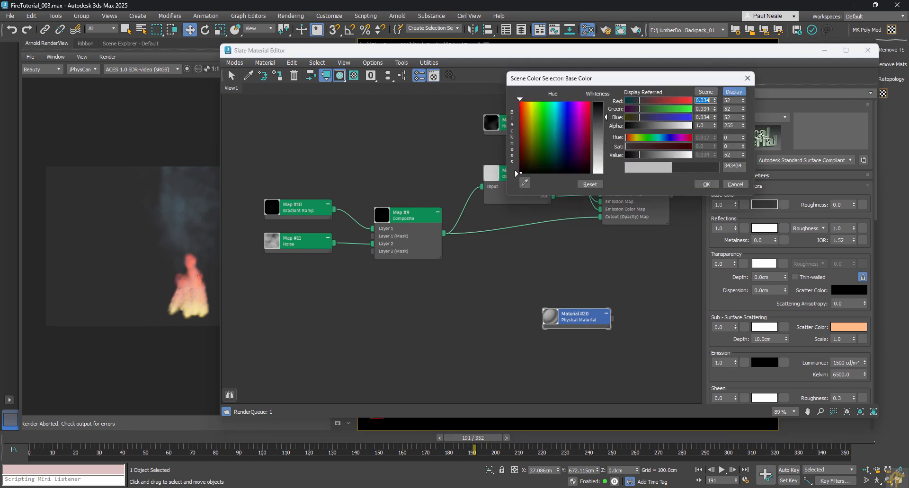
pyautogui.click(706, 184)
pyautogui.click(432, 321)
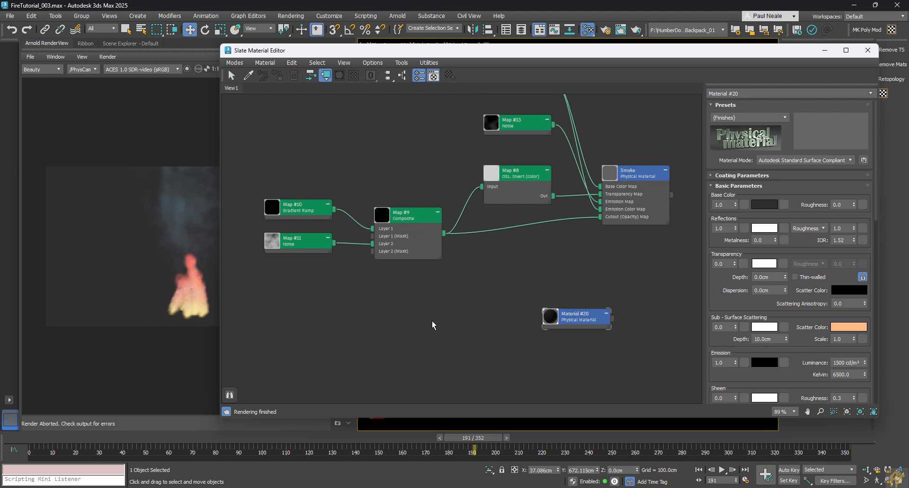
pyautogui.press('m')
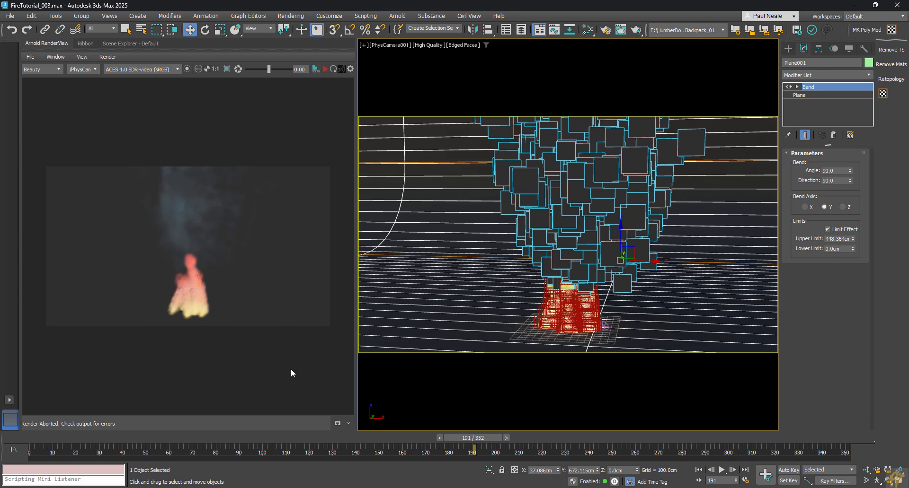
# Step: Start an Arnold render and select ArnoldLight001 in the Scene Explorer
pyautogui.hotkey('shift', 'q')
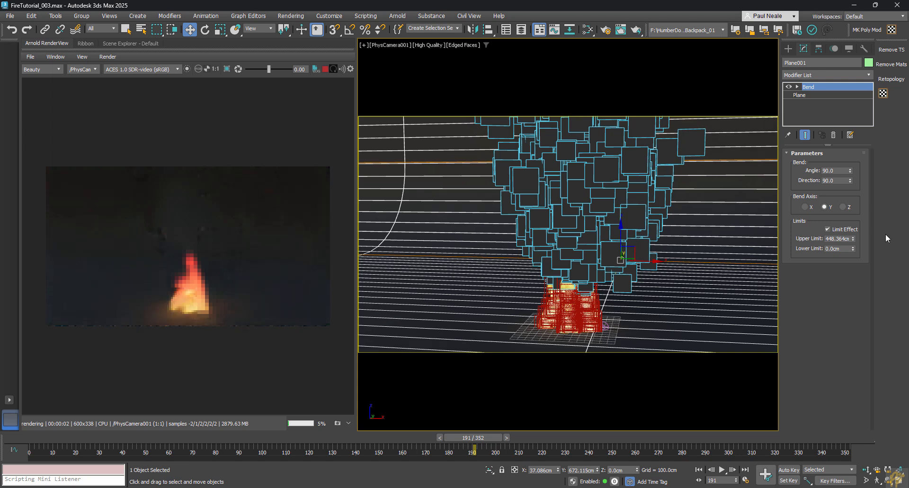
pyautogui.click(114, 41)
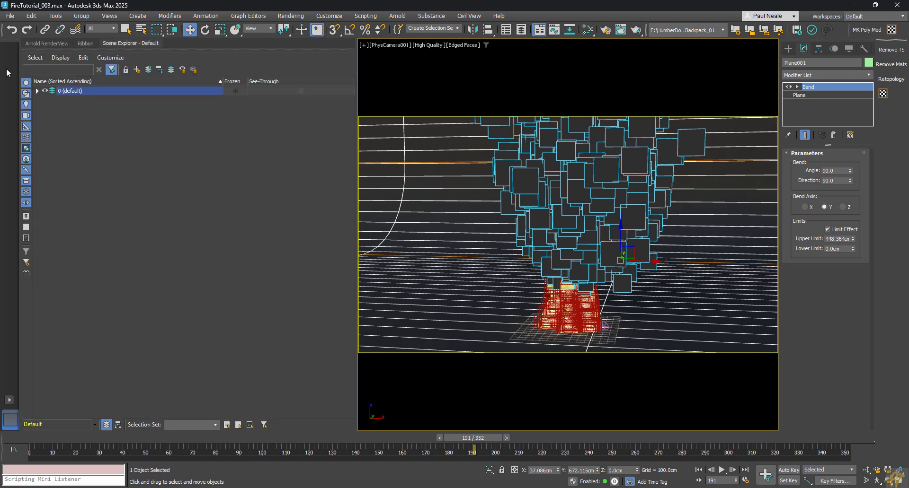
pyautogui.click(37, 91)
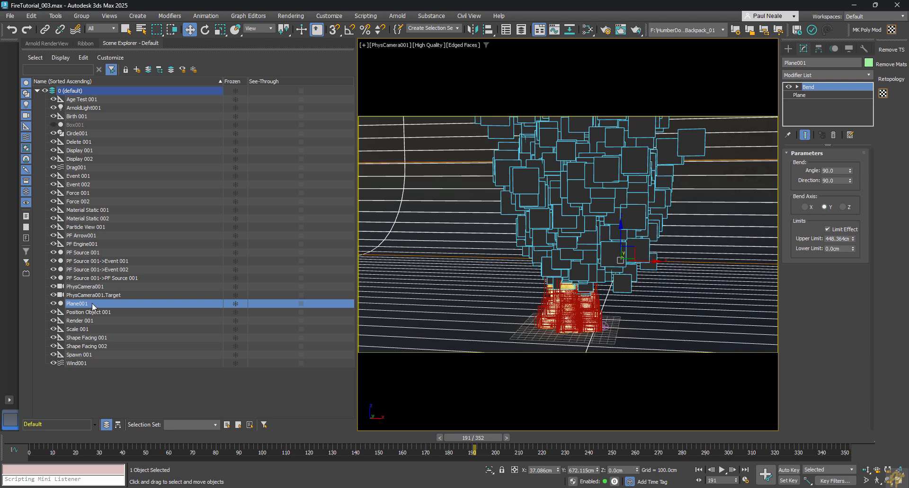
pyautogui.click(84, 108)
pyautogui.click(53, 43)
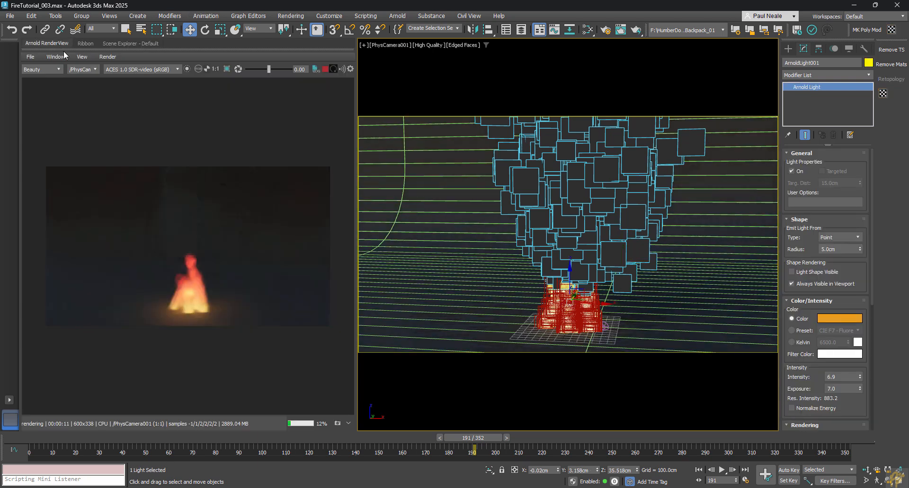
# Step: Set ArnoldLight001's intensity to 12 and reopen the material editor
pyautogui.moveTo(839, 377); pyautogui.dragTo(815, 377)
pyautogui.press('Return')
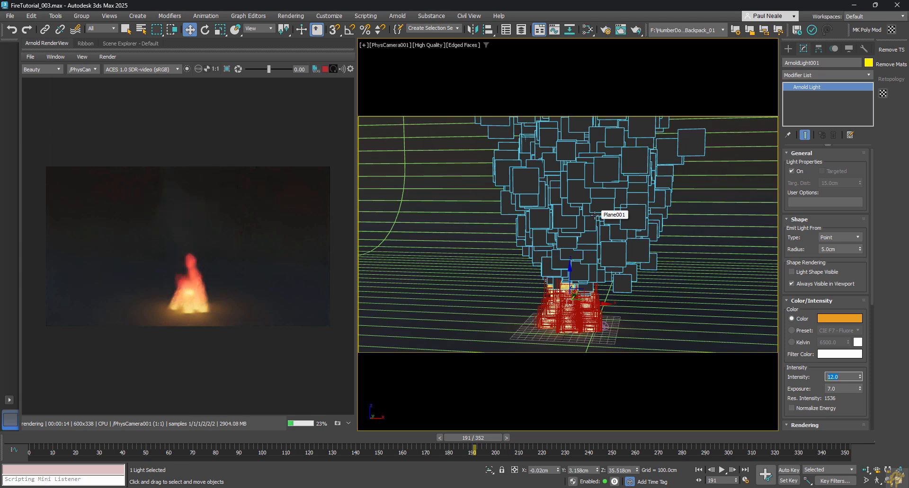
pyautogui.press('m')
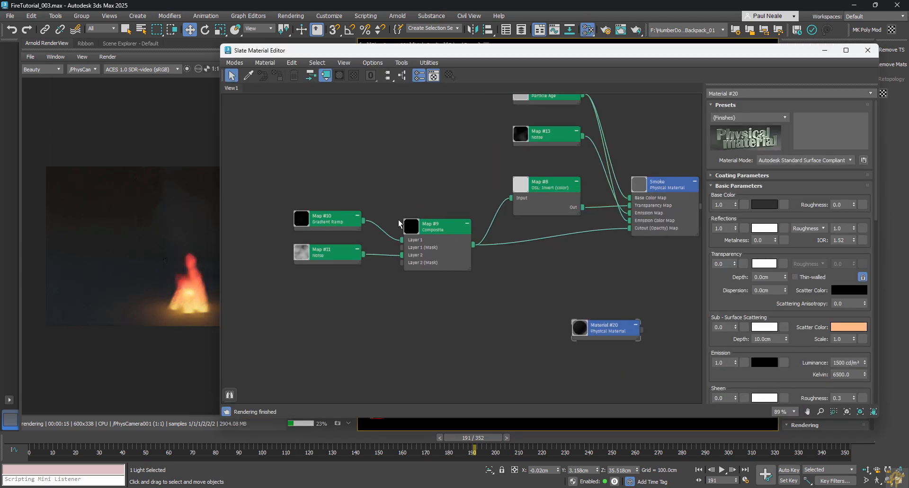
# Step: Lighten the dark-end flag of smoke Gradient Ramp Map #10 to a lighter grey
pyautogui.doubleClick(321, 227)
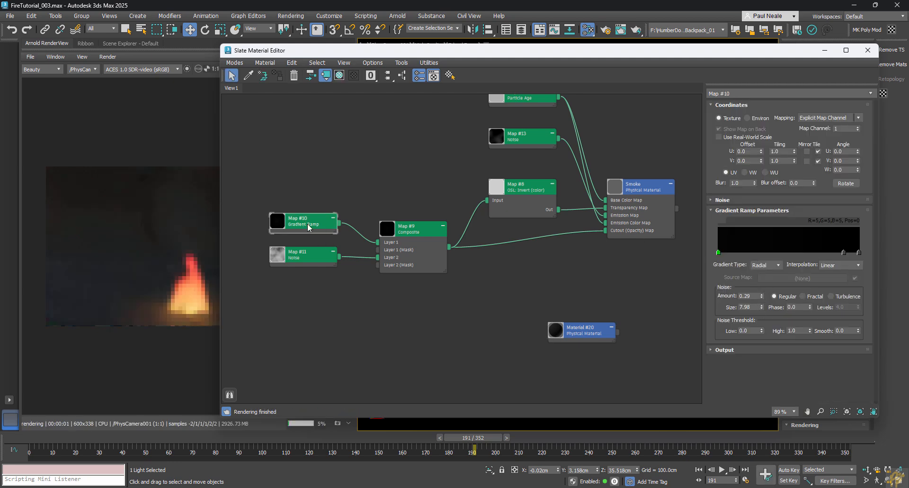
pyautogui.doubleClick(718, 252)
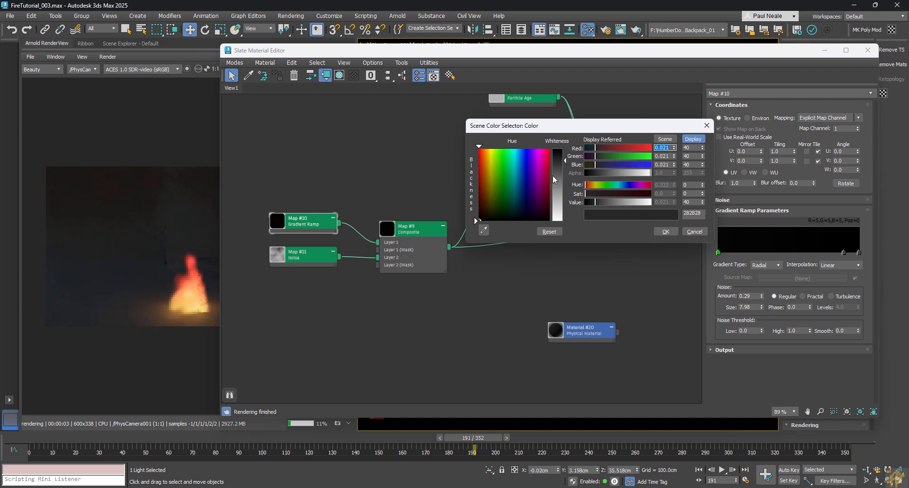
pyautogui.moveTo(565, 162); pyautogui.dragTo(564, 180)
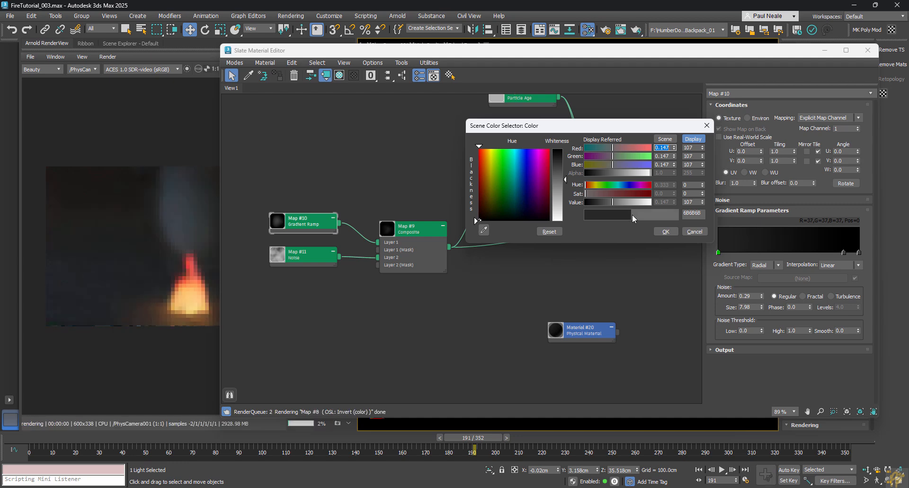
pyautogui.click(666, 232)
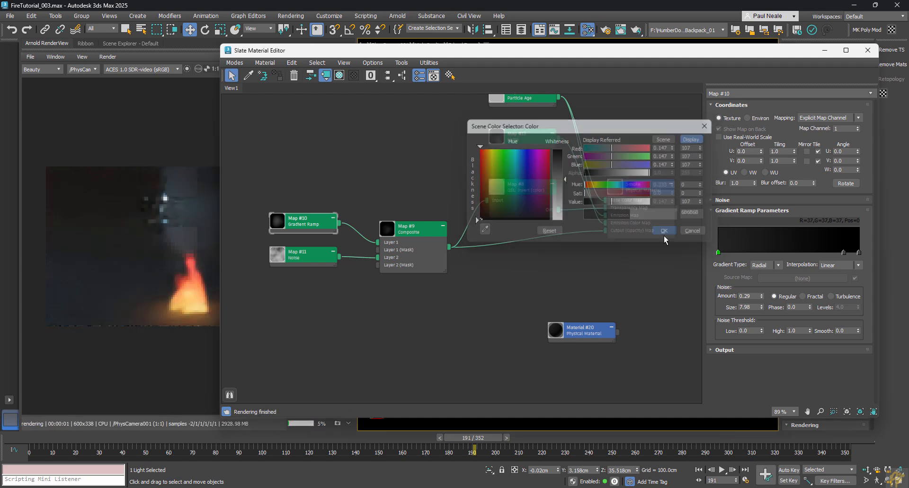
pyautogui.click(406, 349)
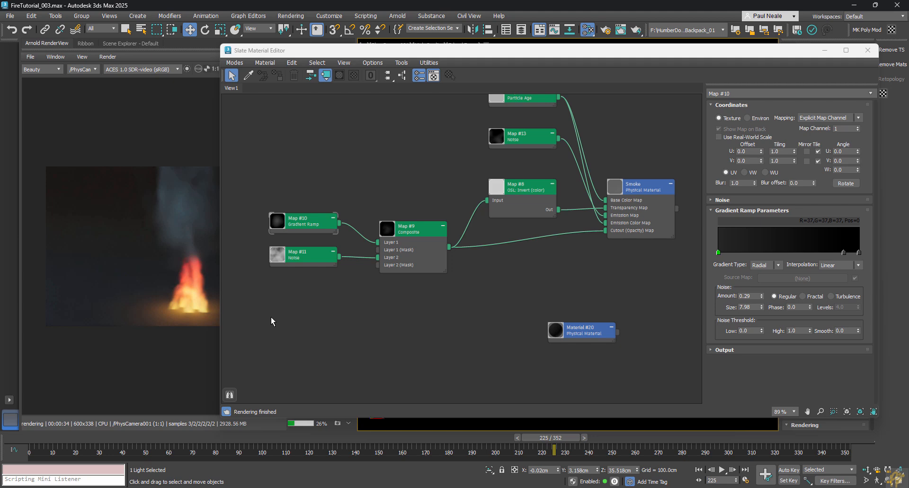
pyautogui.click(867, 50)
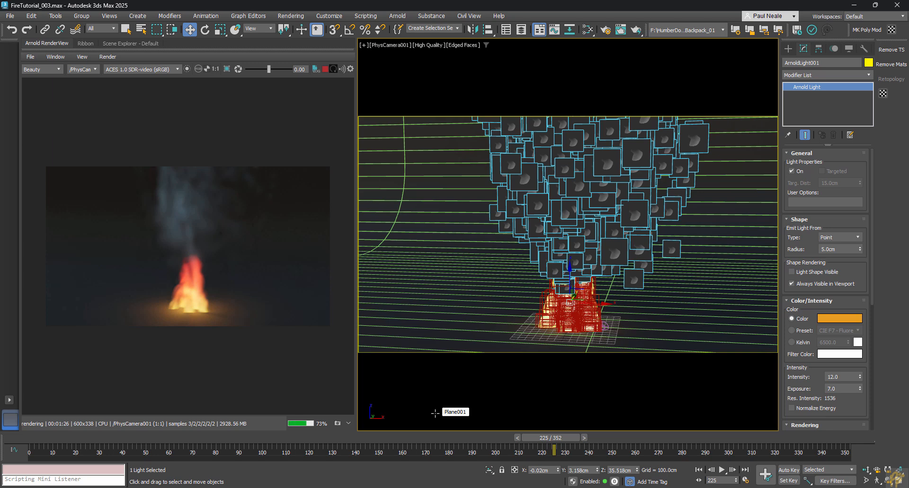
# Step: Abort the Arnold render and save the scene incrementally as FireTutorial_004
pyautogui.press('/')
pyautogui.click(464, 375)
pyautogui.hotkey('ctrl', 's')
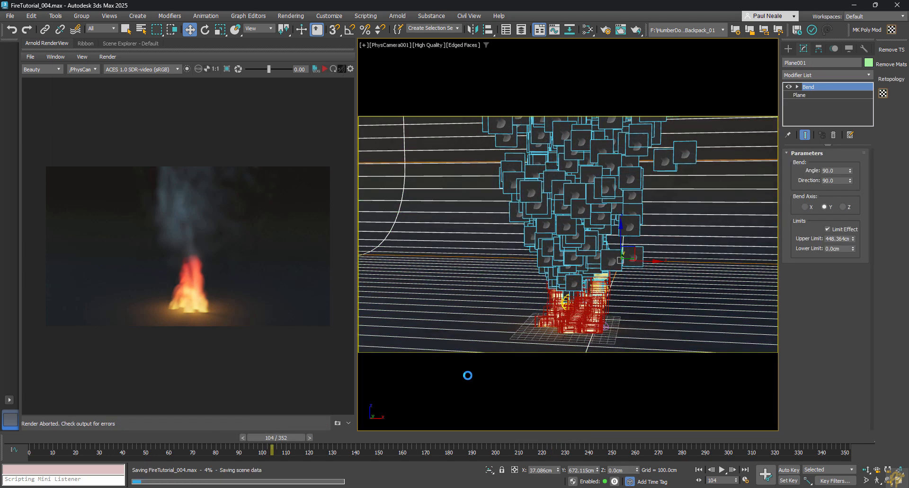
# Step: Open the example scene Fire13.max from the recent files list
pyautogui.click(10, 16)
pyautogui.moveTo(57, 65)
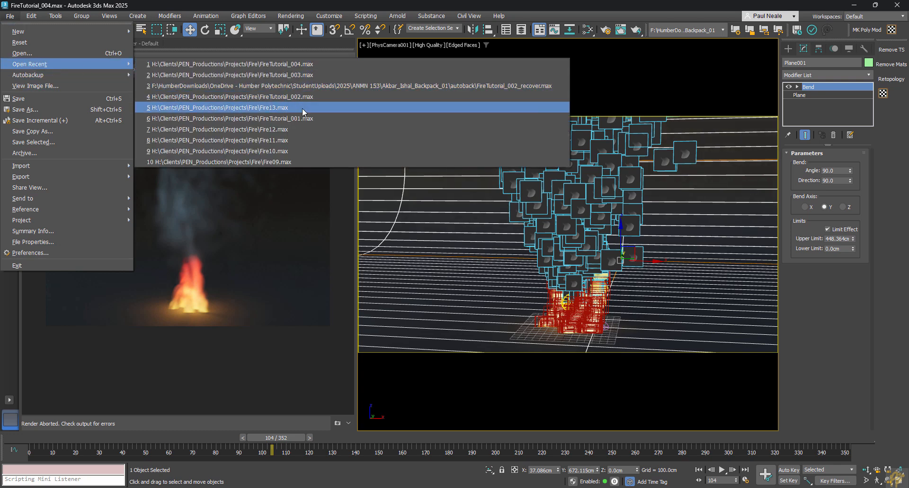
pyautogui.click(275, 108)
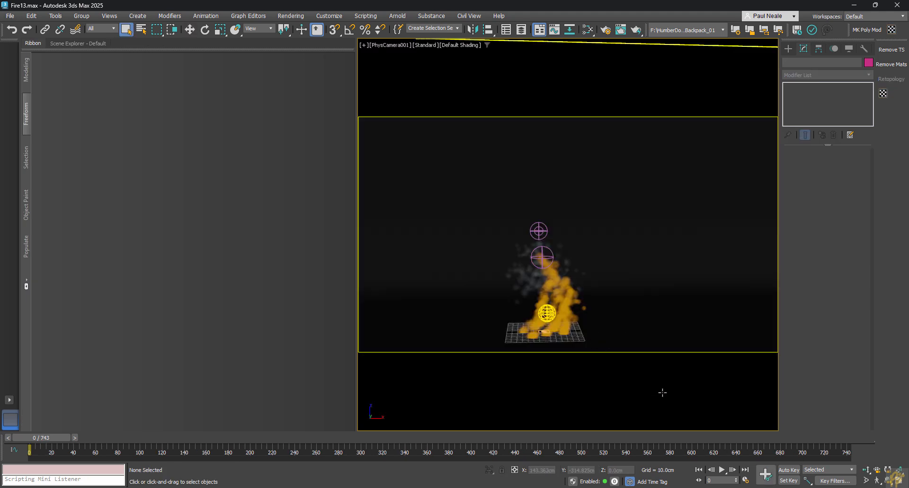
# Step: Scrub the timeline to watch the fire, then select the Drag, Wind and Arnold light gizmos
pyautogui.moveTo(52, 443); pyautogui.dragTo(365, 447)
pyautogui.press('q')
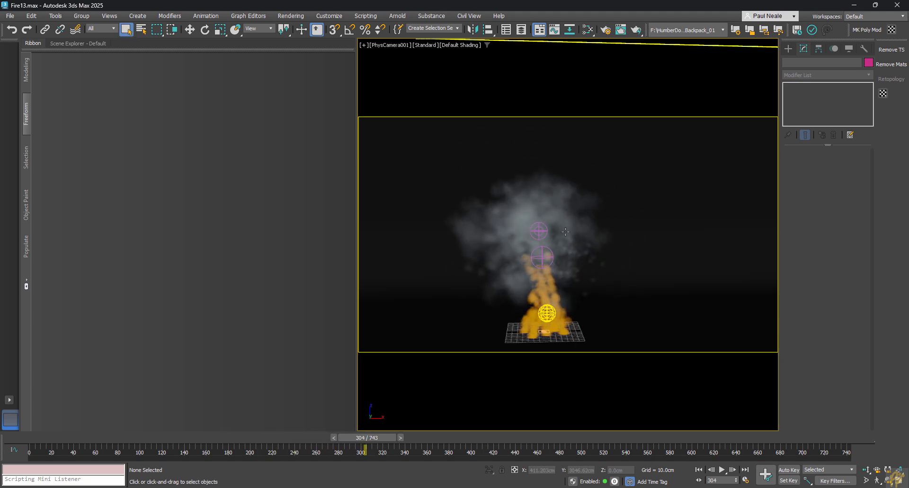
pyautogui.click(537, 232)
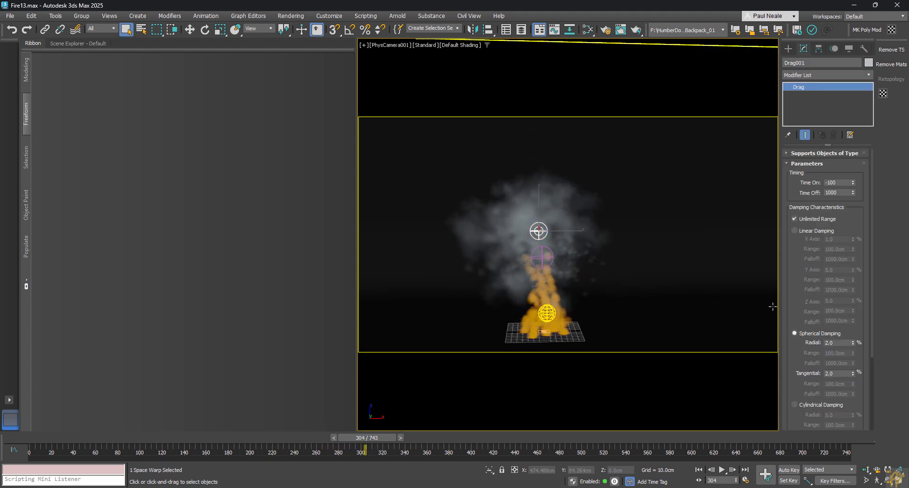
pyautogui.click(539, 260)
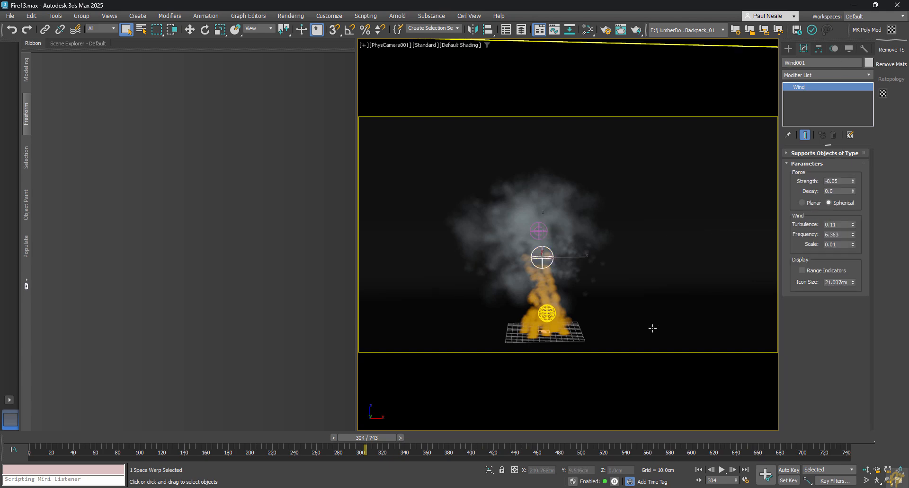
pyautogui.click(547, 313)
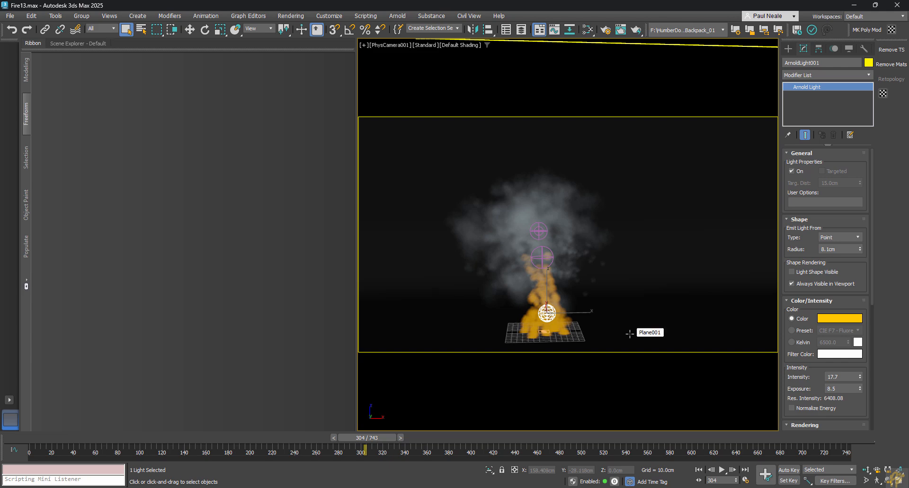
# Step: Open Particle View, move and enlarge its window, and frame both fire events
pyautogui.press('6')
pyautogui.moveTo(497, 202); pyautogui.dragTo(432, 191, button='middle')
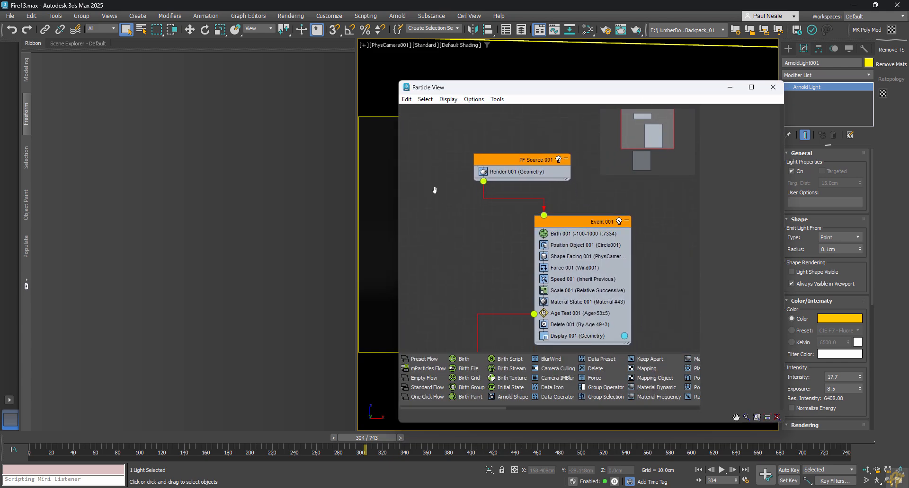
pyautogui.moveTo(502, 91); pyautogui.dragTo(311, 43)
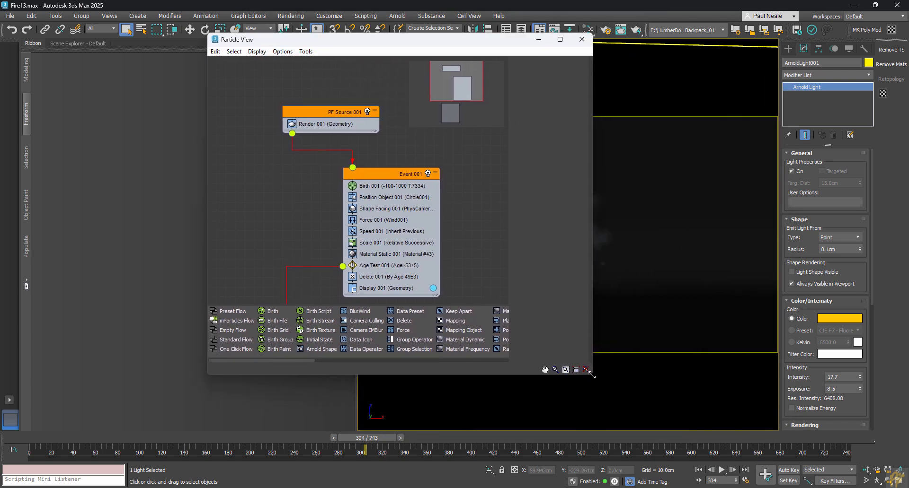
pyautogui.moveTo(592, 376); pyautogui.dragTo(755, 440)
pyautogui.scroll(-3, 555, 291)
pyautogui.moveTo(556, 290); pyautogui.dragTo(566, 251, button='middle')
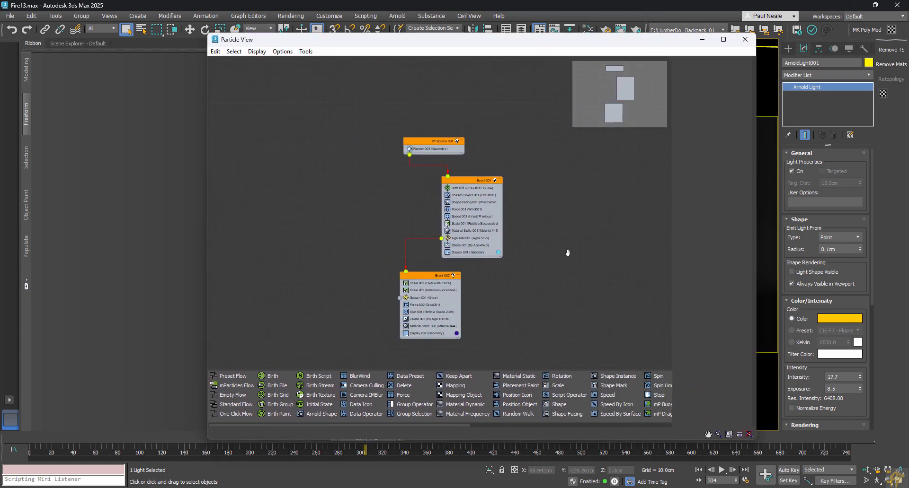
pyautogui.scroll(2, 433, 247)
pyautogui.moveTo(433, 247); pyautogui.dragTo(422, 231, button='middle')
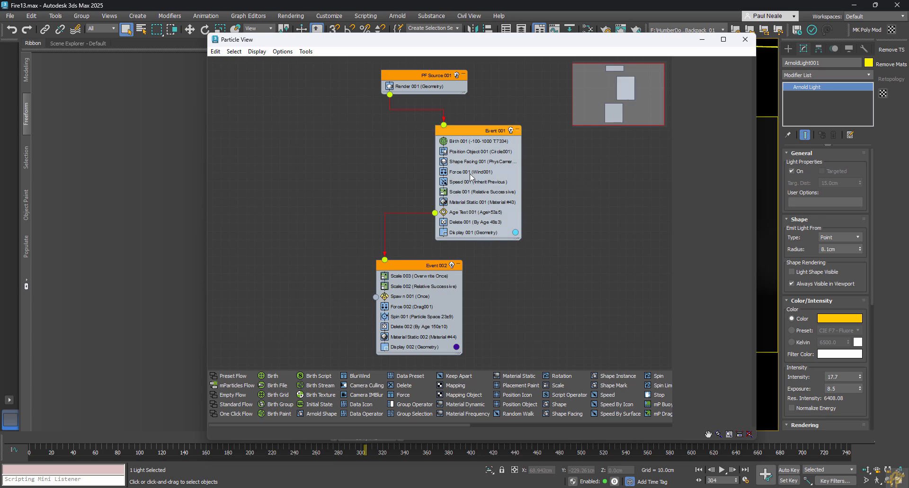
# Step: Inspect the settings of the Speed 001, Delete 001 and Scale 002 operators
pyautogui.click(464, 184)
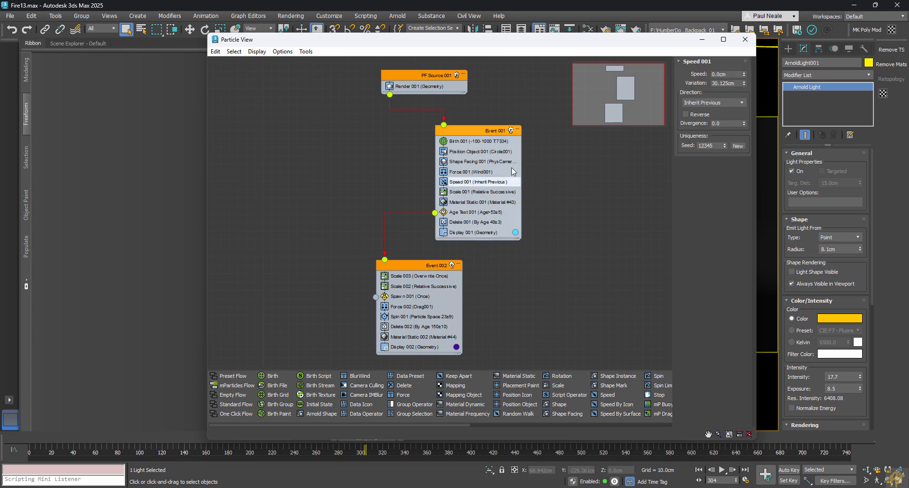
pyautogui.click(457, 222)
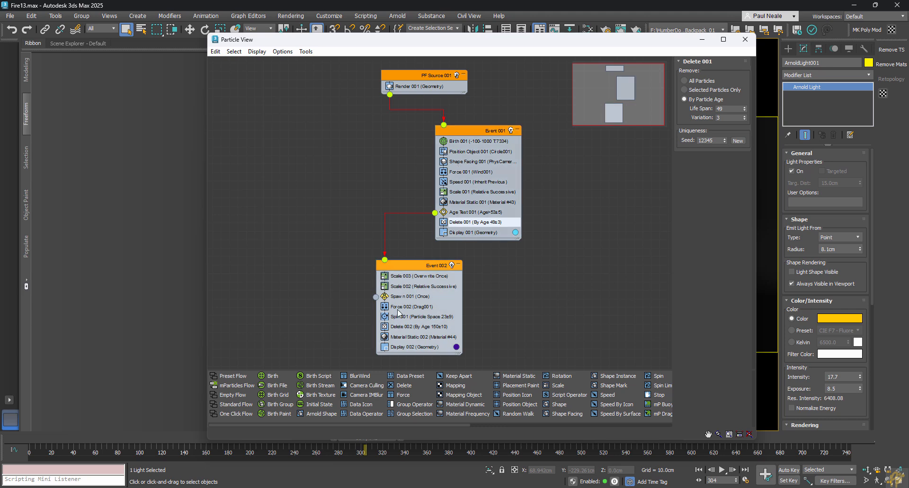
pyautogui.click(400, 279)
pyautogui.click(402, 287)
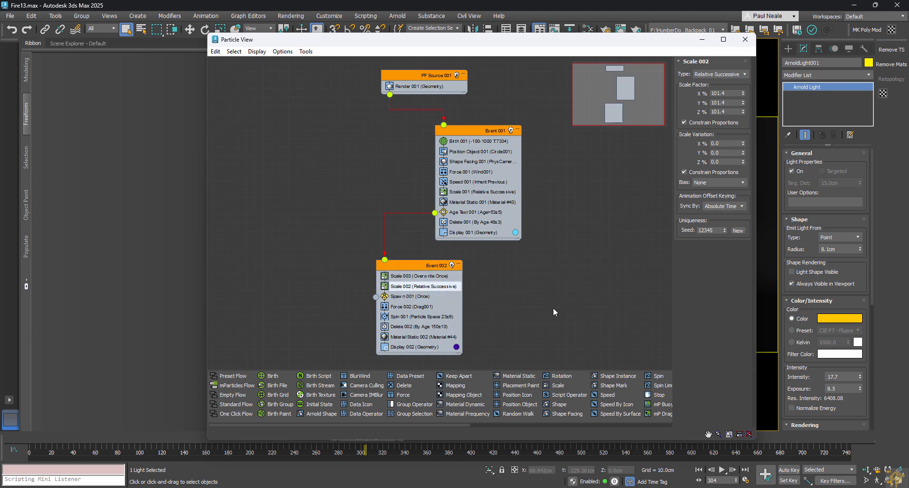
# Step: Open the Slate Material Editor and bring Material #43's node network into view
pyautogui.press('m')
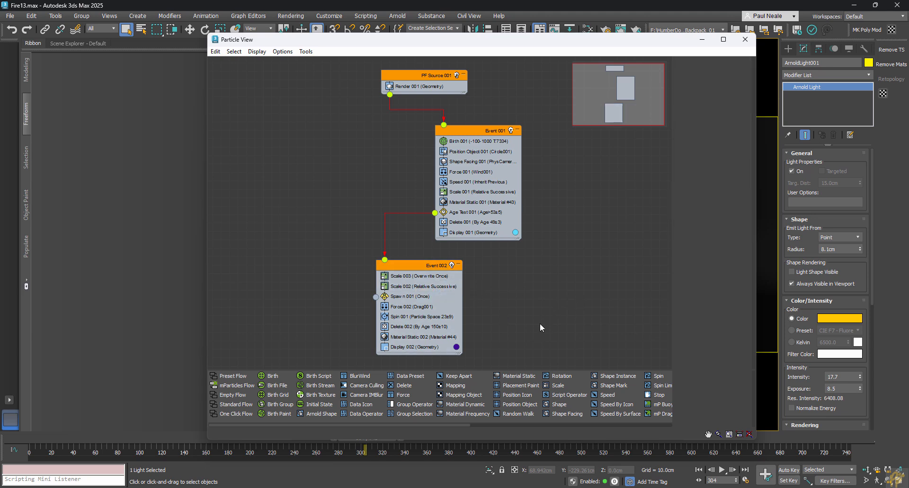
pyautogui.moveTo(527, 270); pyautogui.dragTo(595, 277, button='middle')
pyautogui.scroll(3, 570, 252)
# Step: Rearrange the Map #24, Map #21, Map #4 and Map #5 nodes in Material #43's graph
pyautogui.scroll(1, 595, 277)
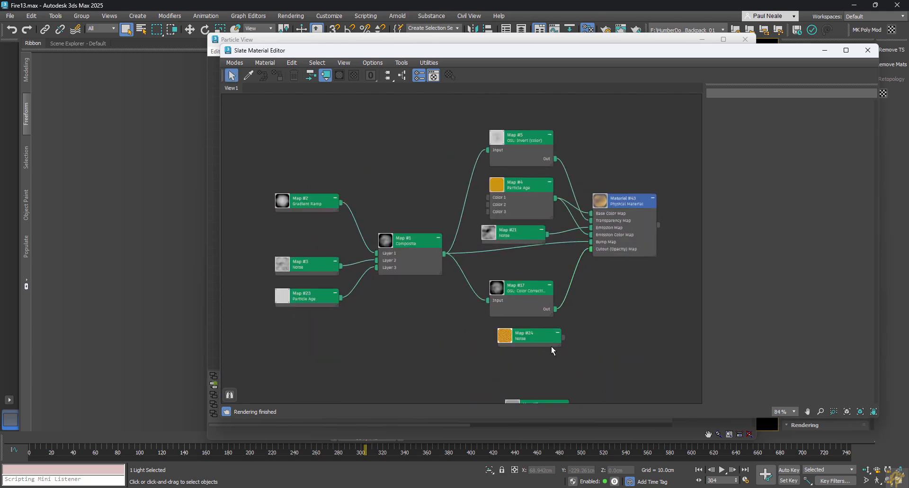
pyautogui.click(530, 344)
pyautogui.moveTo(592, 310); pyautogui.dragTo(582, 329, button='middle')
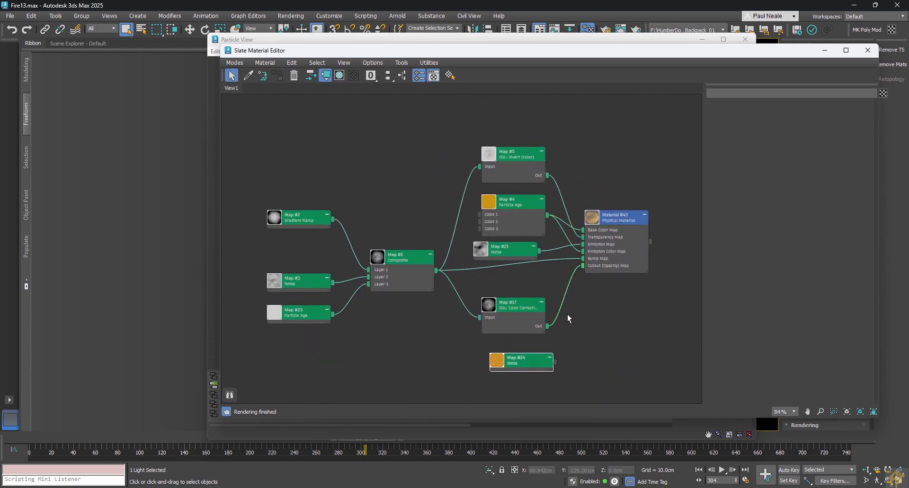
pyautogui.scroll(1, 580, 316)
pyautogui.click(533, 251)
pyautogui.moveTo(534, 252); pyautogui.dragTo(538, 253)
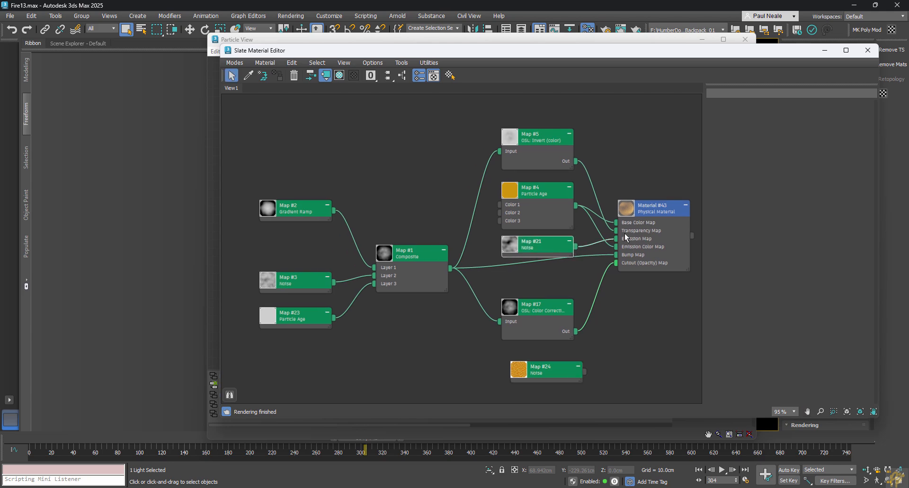
pyautogui.click(547, 198)
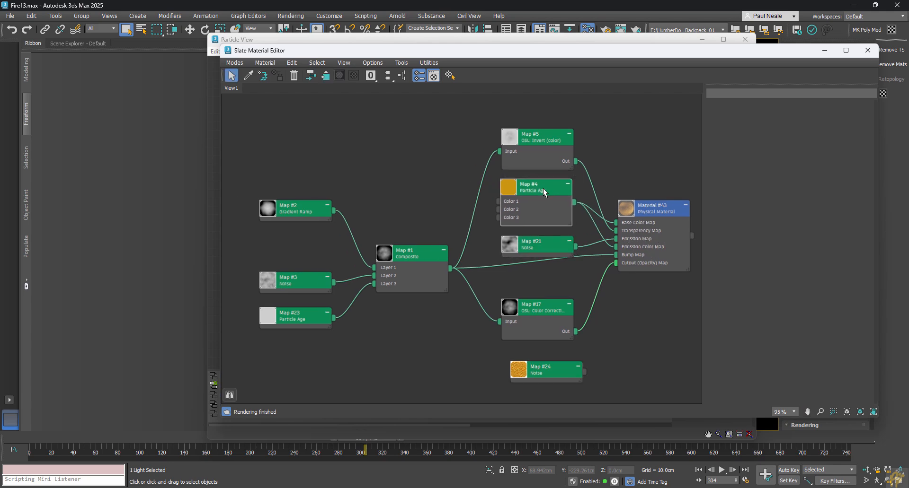
pyautogui.moveTo(543, 144); pyautogui.dragTo(543, 153)
# Step: Pan down to the second material network and move the Map #2 Gradient Ramp node lower
pyautogui.moveTo(640, 337); pyautogui.dragTo(616, 297, button='middle')
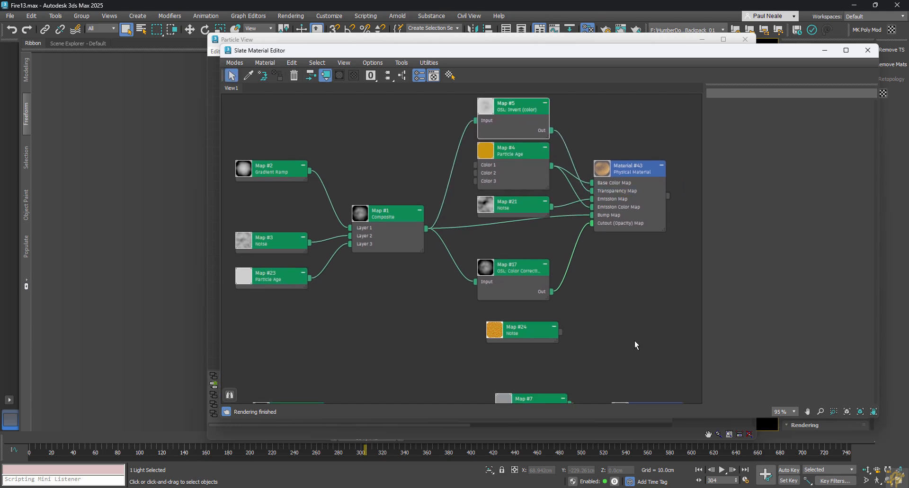
pyautogui.scroll(-1, 595, 242)
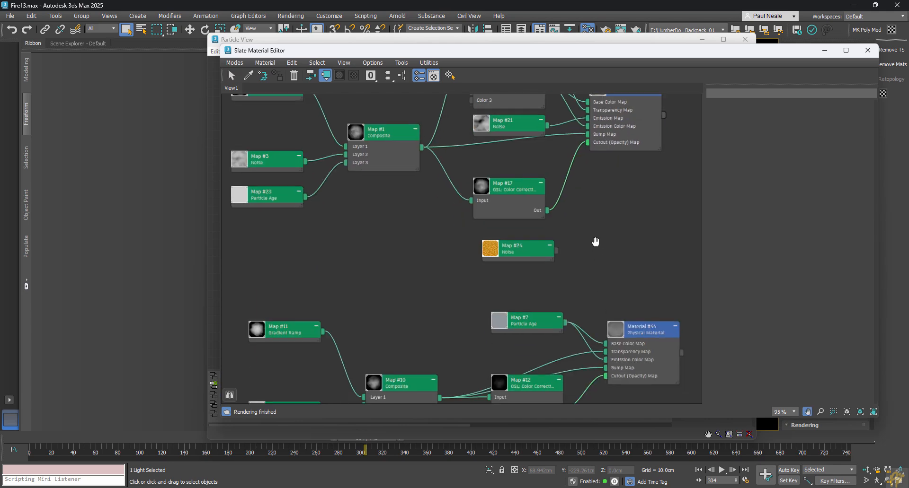
pyautogui.moveTo(290, 178); pyautogui.dragTo(415, 305, button='middle')
pyautogui.scroll(3, 314, 189)
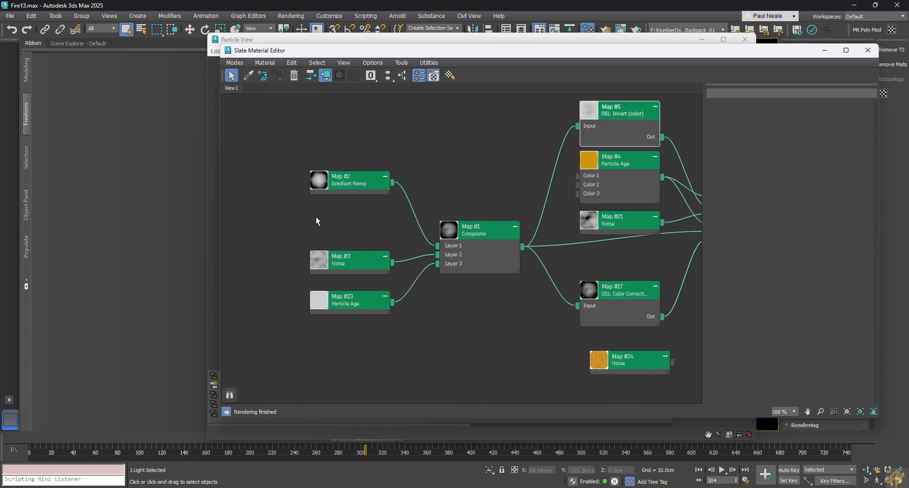
pyautogui.moveTo(358, 180); pyautogui.dragTo(358, 202)
# Step: Delete the empty Layer 4 from Composite Map #1 and view Map #23's Particle Age settings
pyautogui.doubleClick(503, 234)
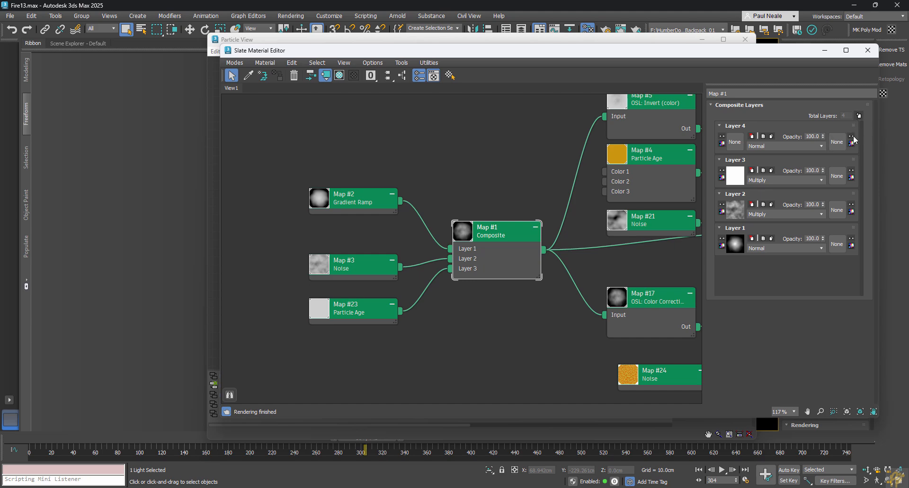
pyautogui.click(751, 136)
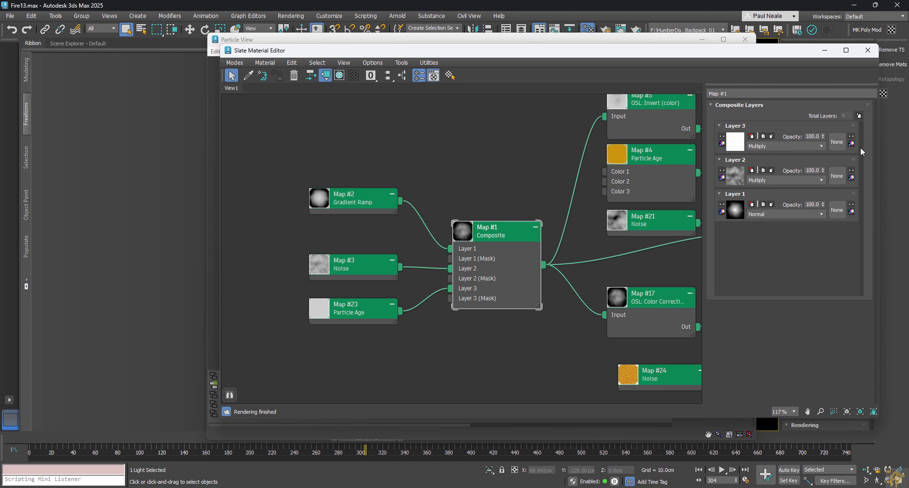
pyautogui.click(367, 312)
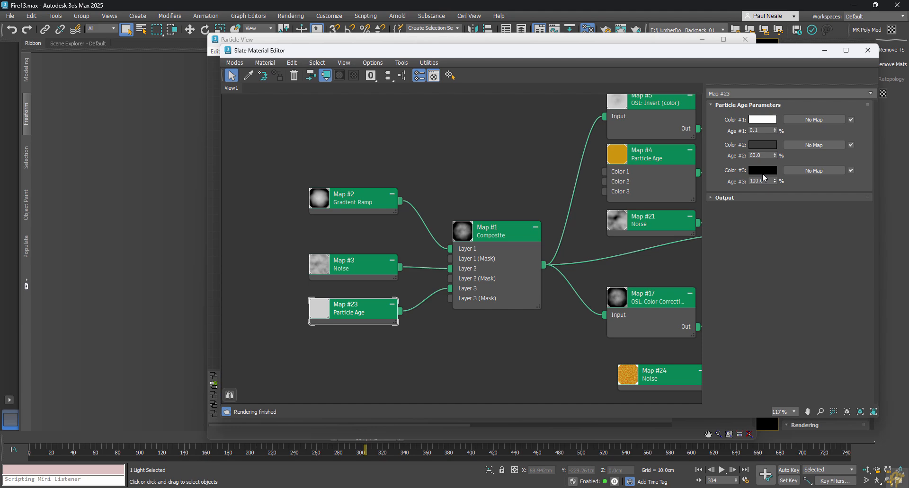
pyautogui.moveTo(559, 309); pyautogui.dragTo(426, 298, button='middle')
pyautogui.scroll(-2, 519, 259)
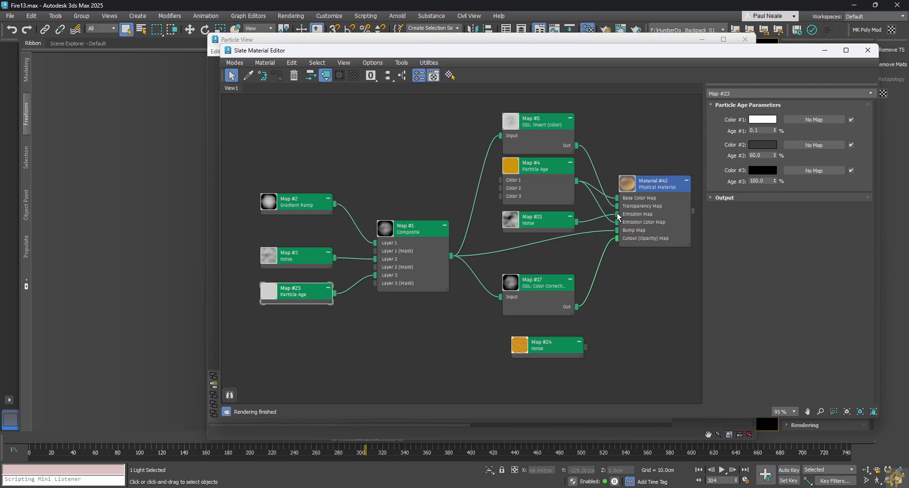
# Step: Review Map #17's colour correction, Composite Map #1, and Map #23's white-to-black age colours
pyautogui.click(548, 279)
pyautogui.moveTo(547, 270); pyautogui.dragTo(555, 254, button='middle')
pyautogui.doubleClick(555, 277)
pyautogui.click(354, 285)
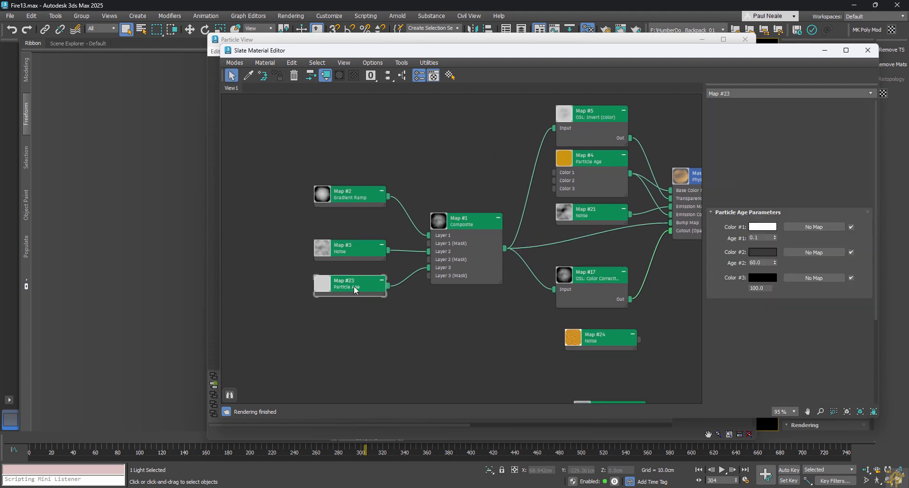
pyautogui.click(483, 223)
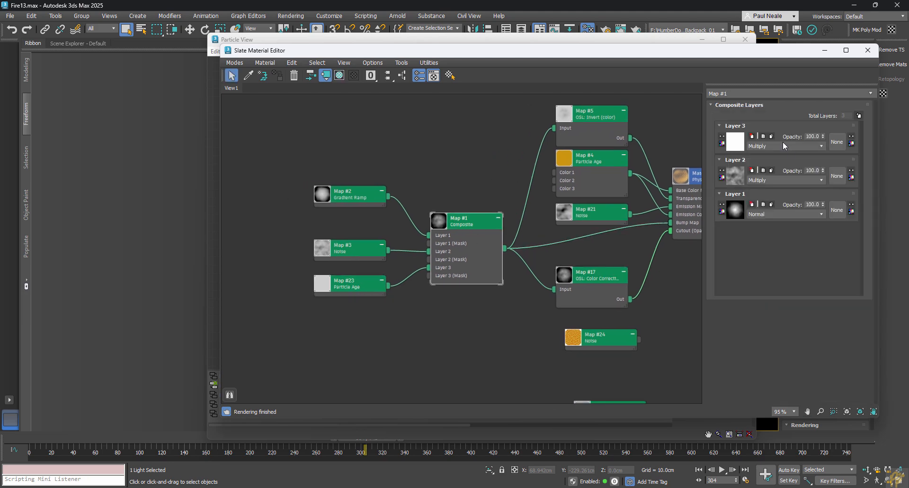
pyautogui.click(346, 289)
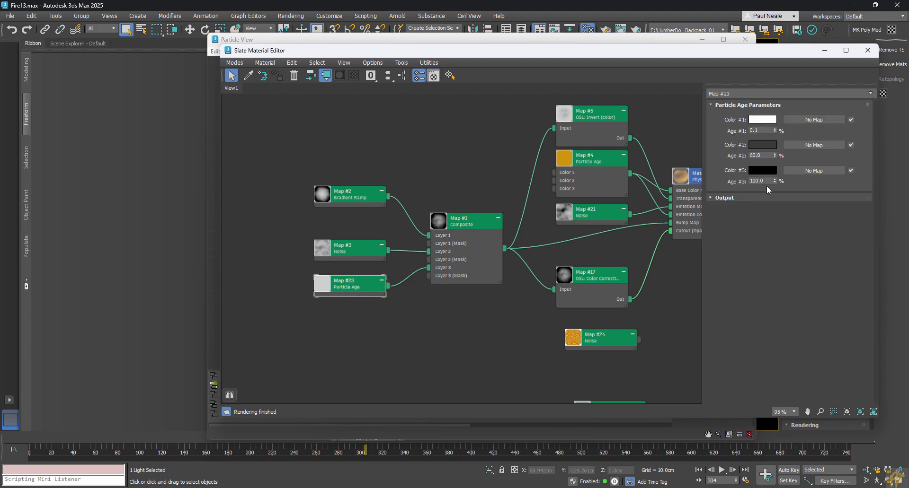